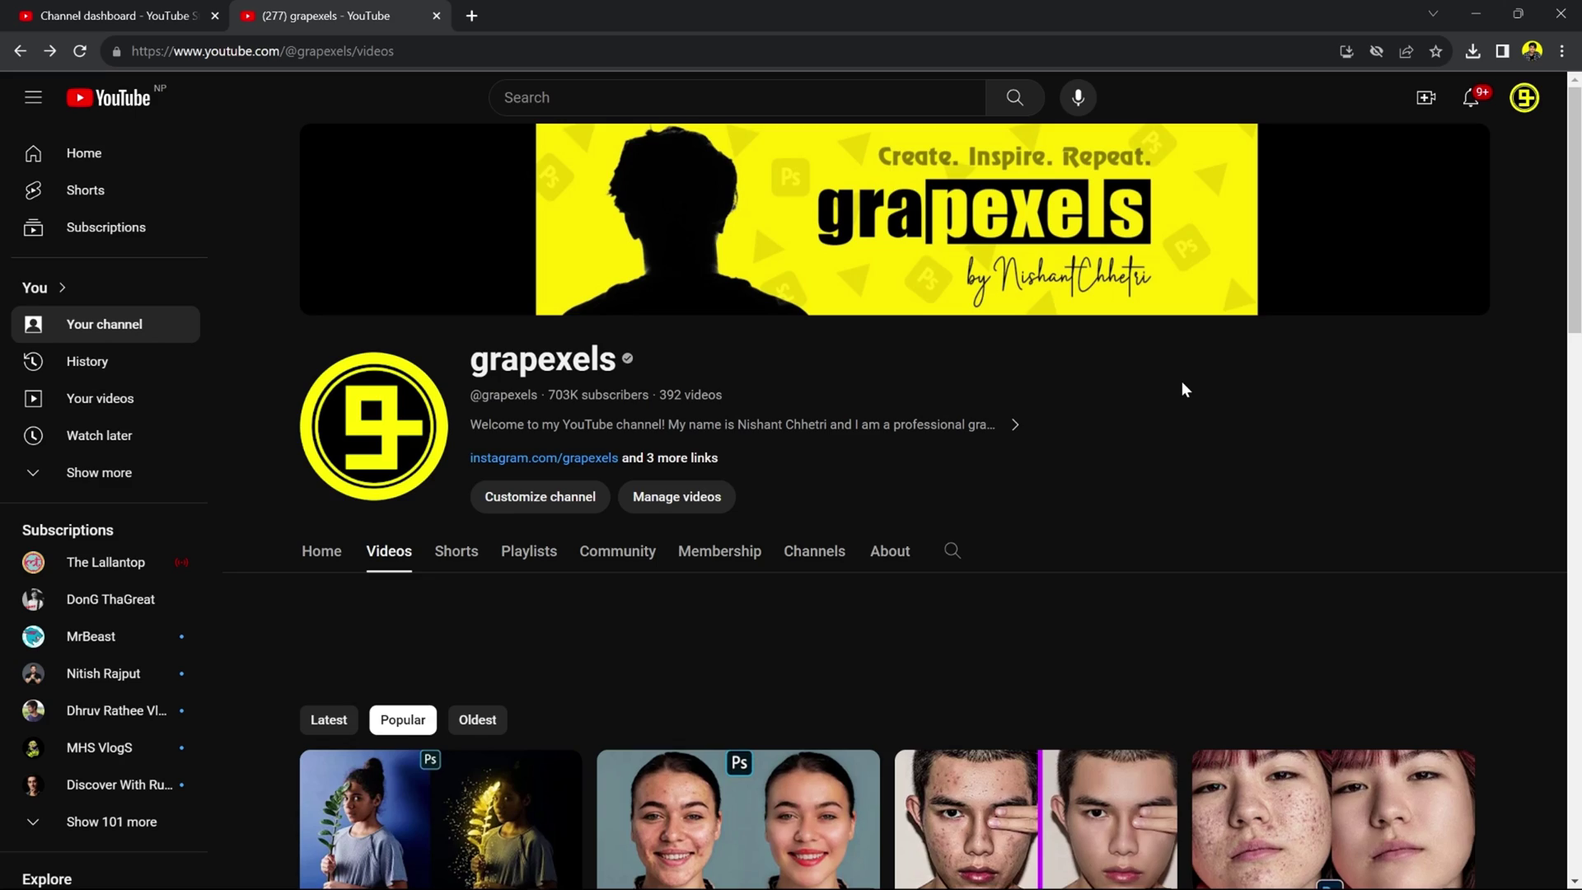
Scroll the channel's videos to find the 'Evoto - A Best Ai Photo Editor Ever' video
scroll(1181, 380, "down", 6)
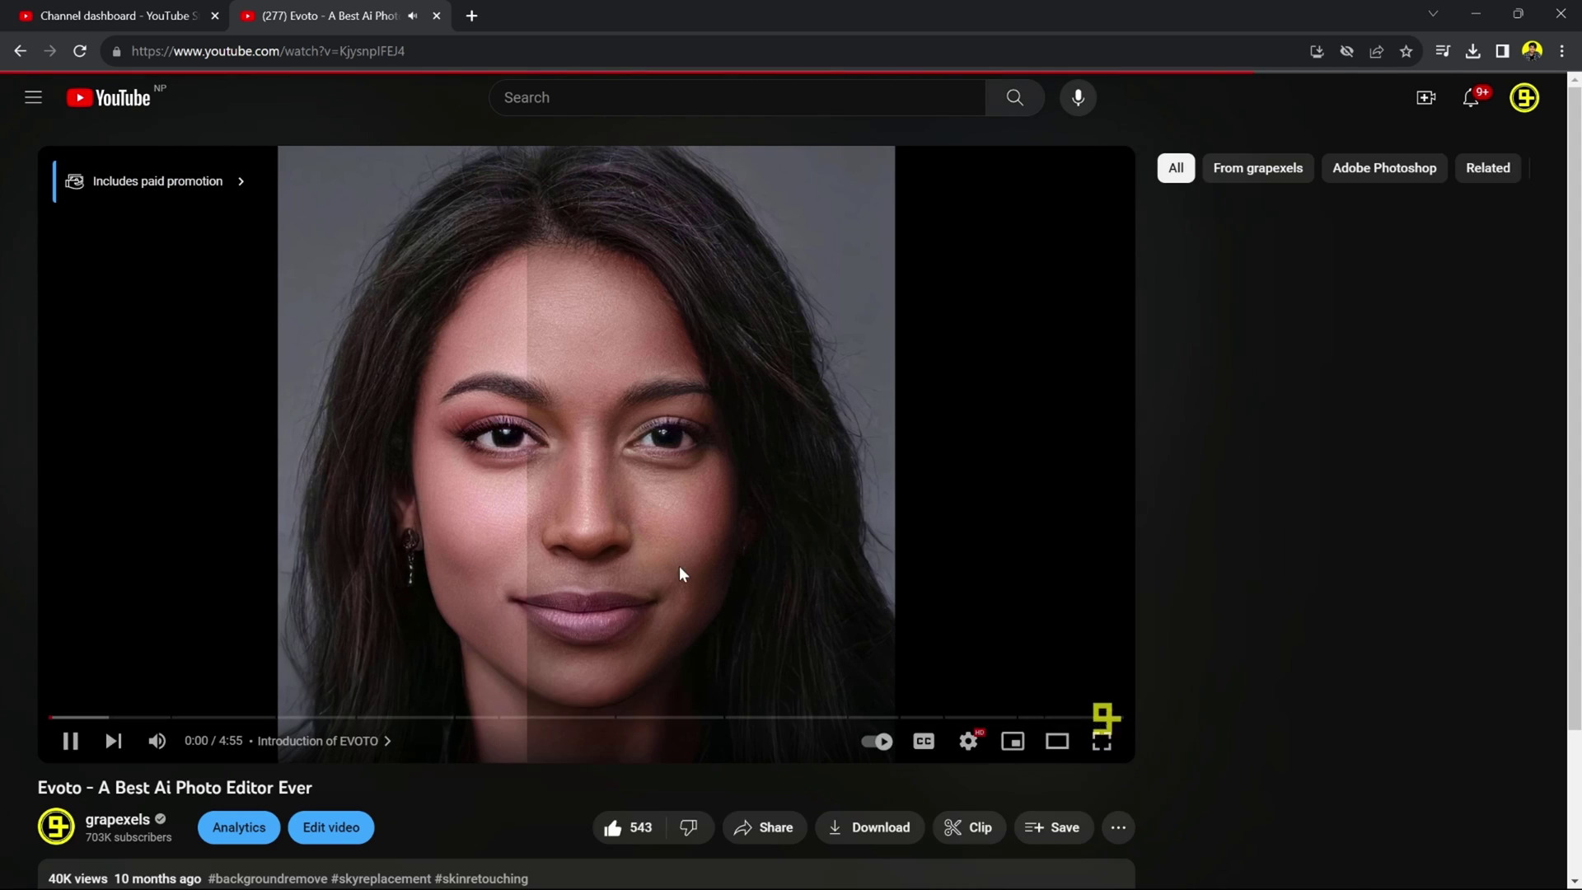
scroll(577, 459, "down", 2)
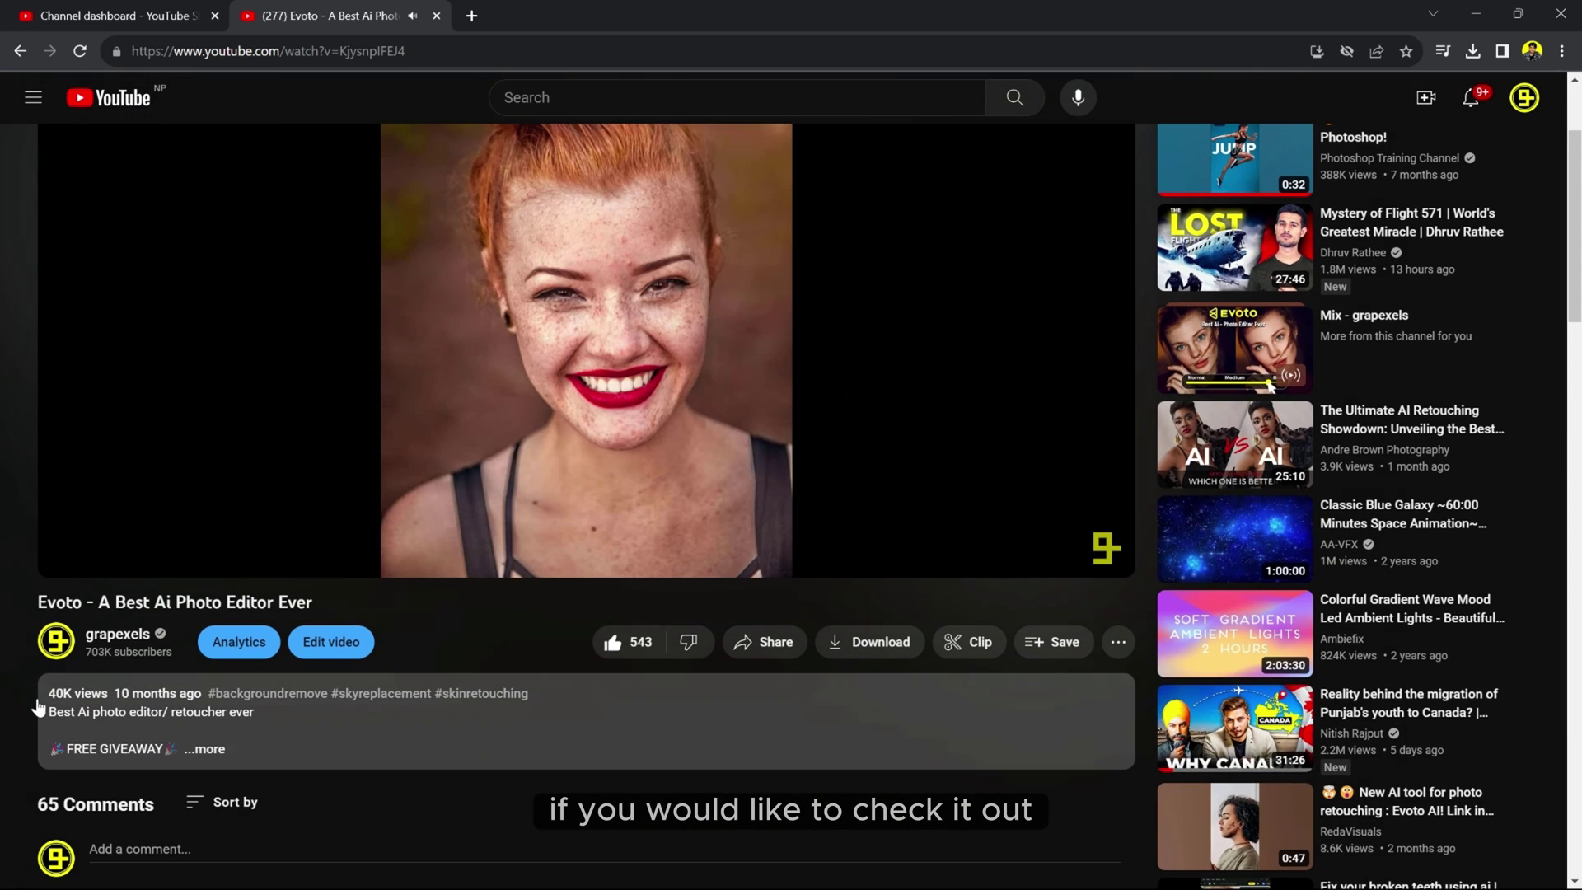
scroll(481, 542, "up", 2)
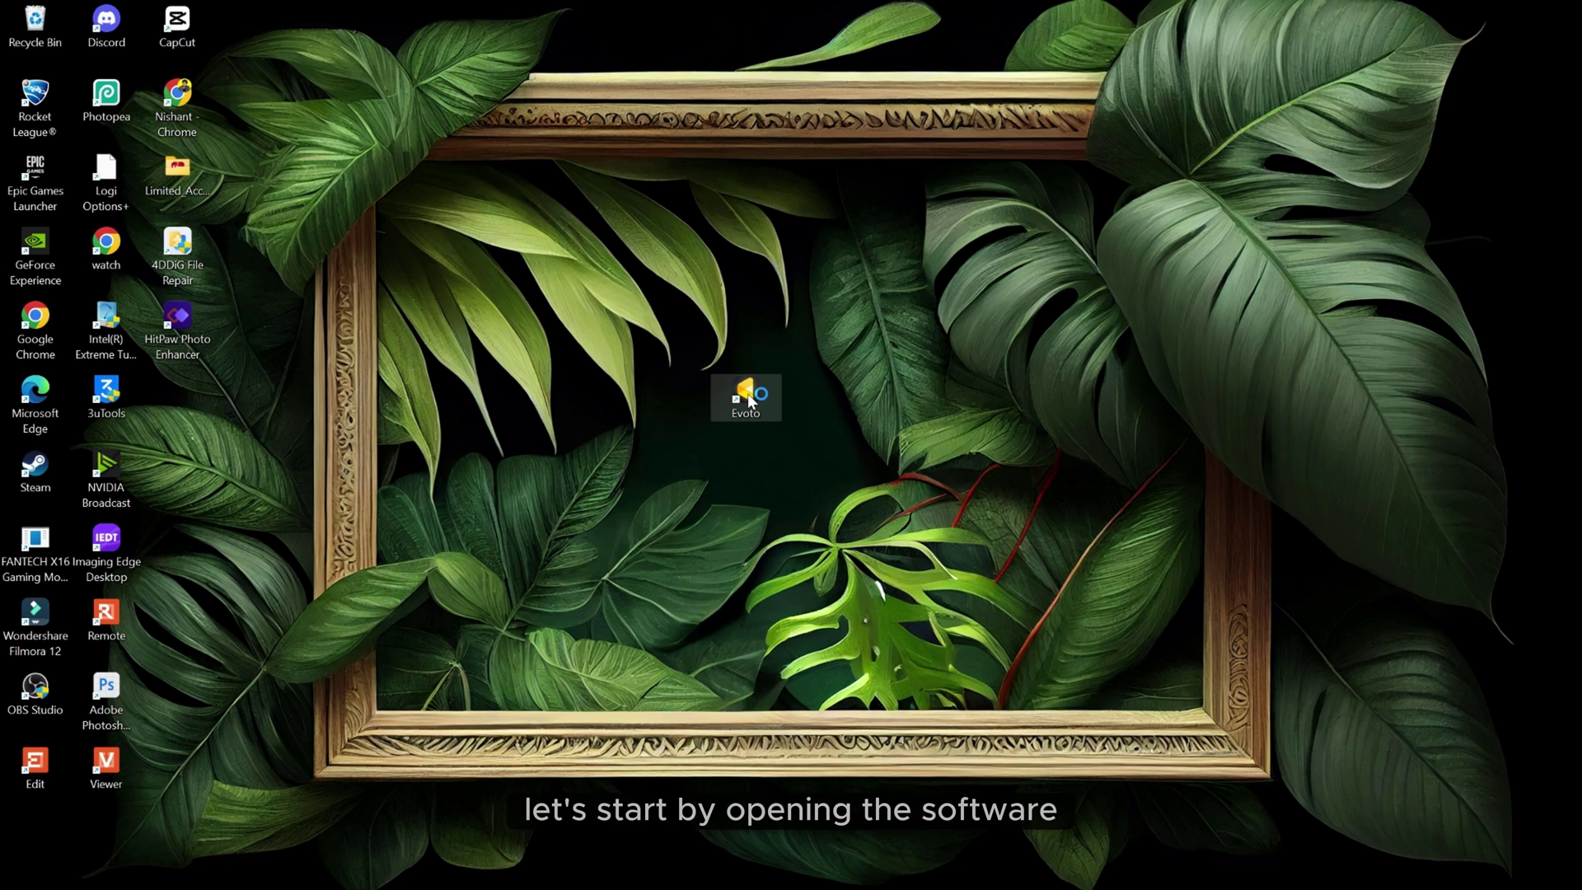
Launch Evoto and create and save a new project named 'Evoto New Versi'
double_click(746, 397)
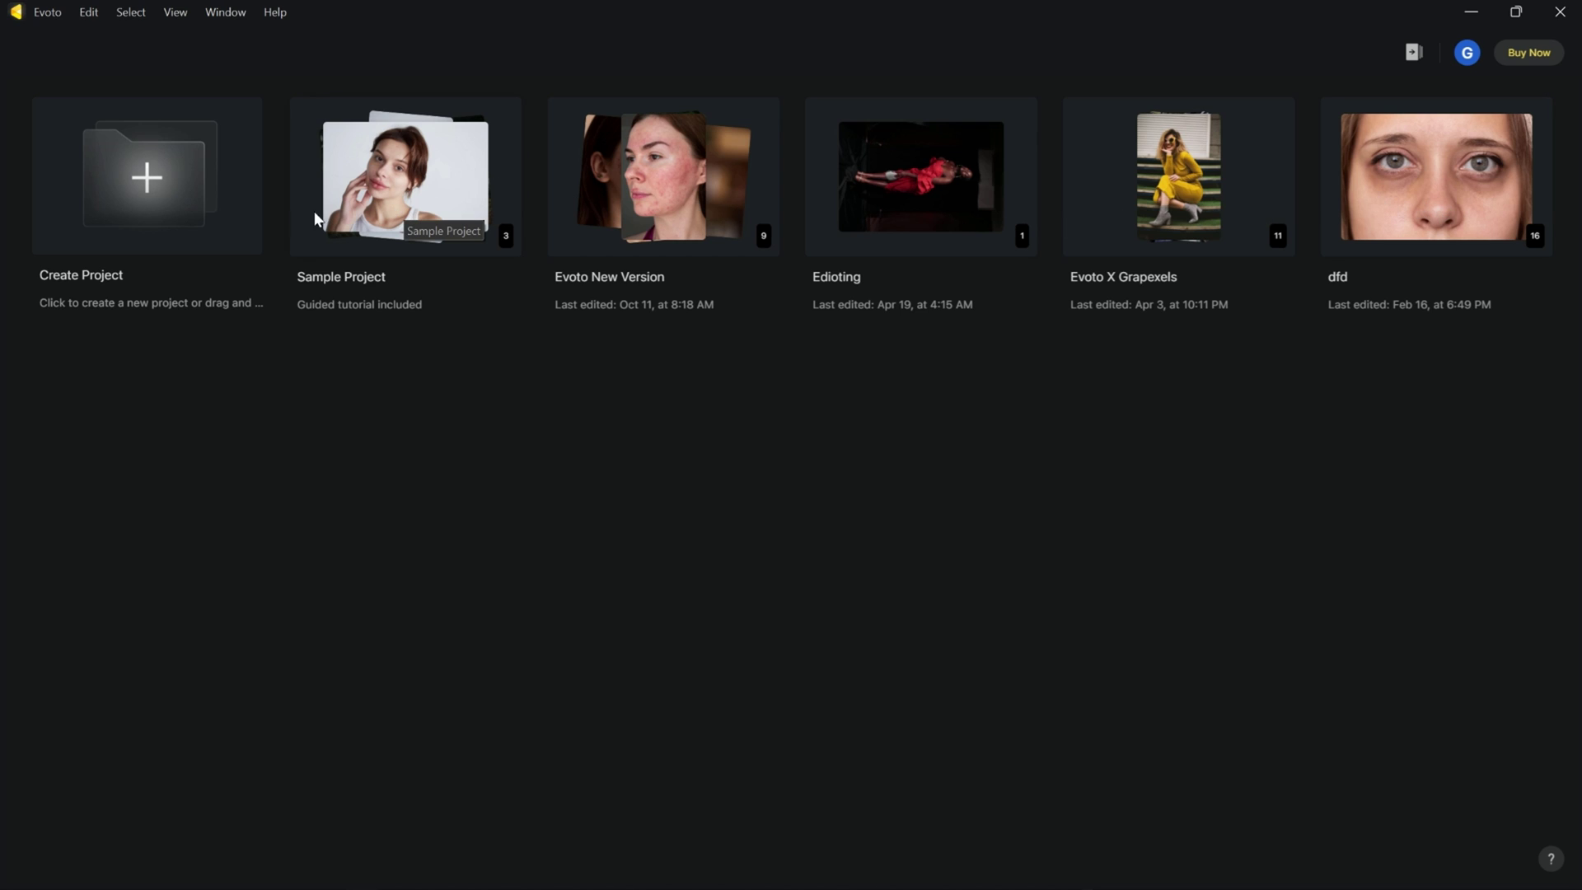
left_click(138, 206)
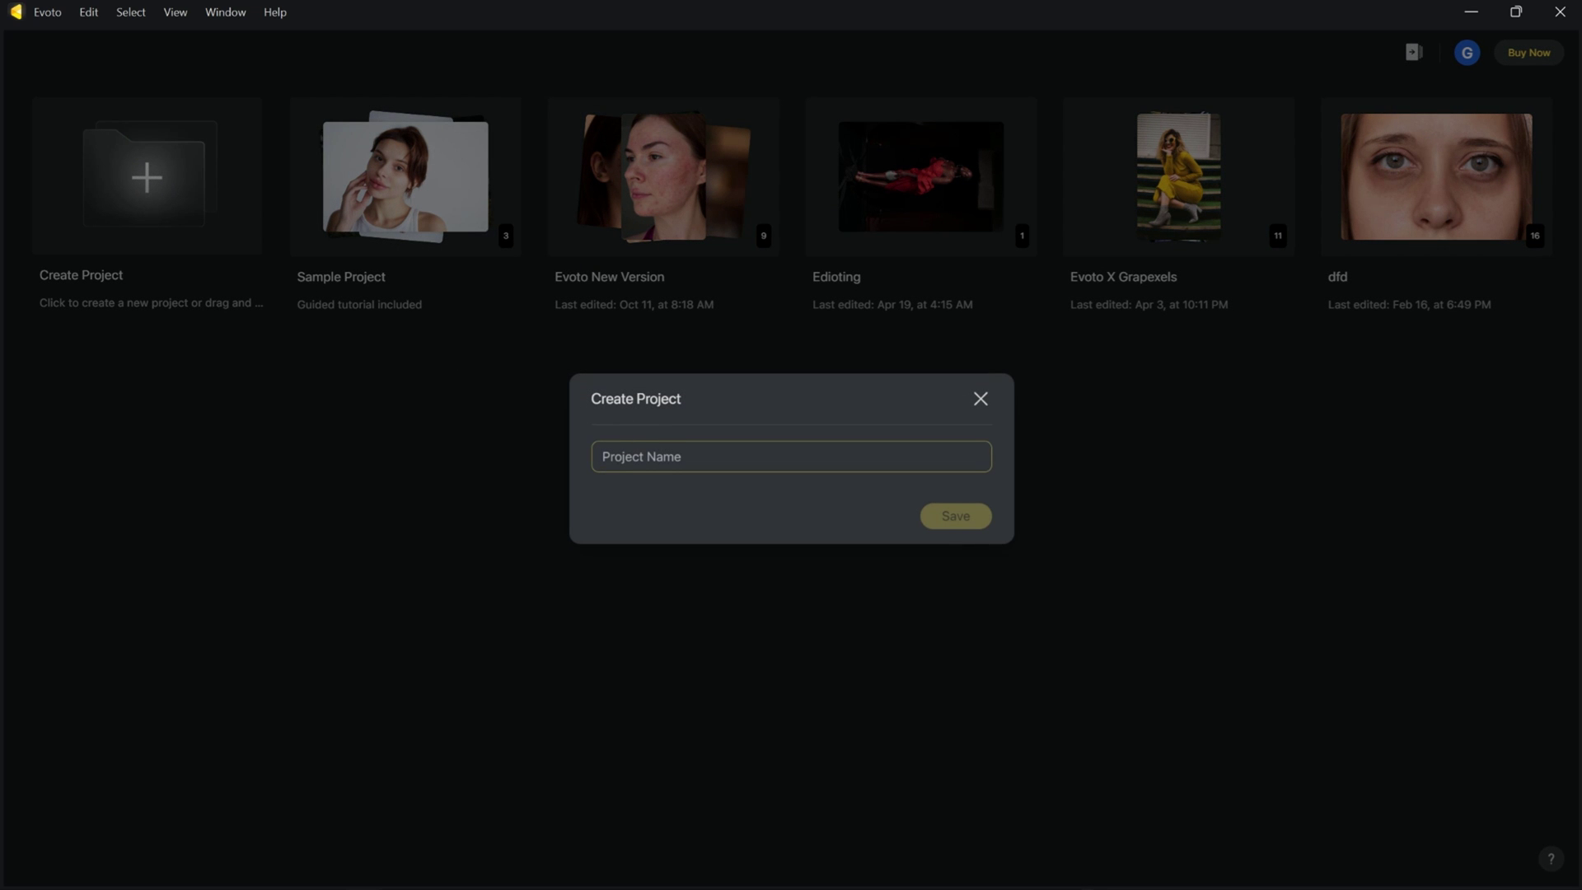
type("Evoto")
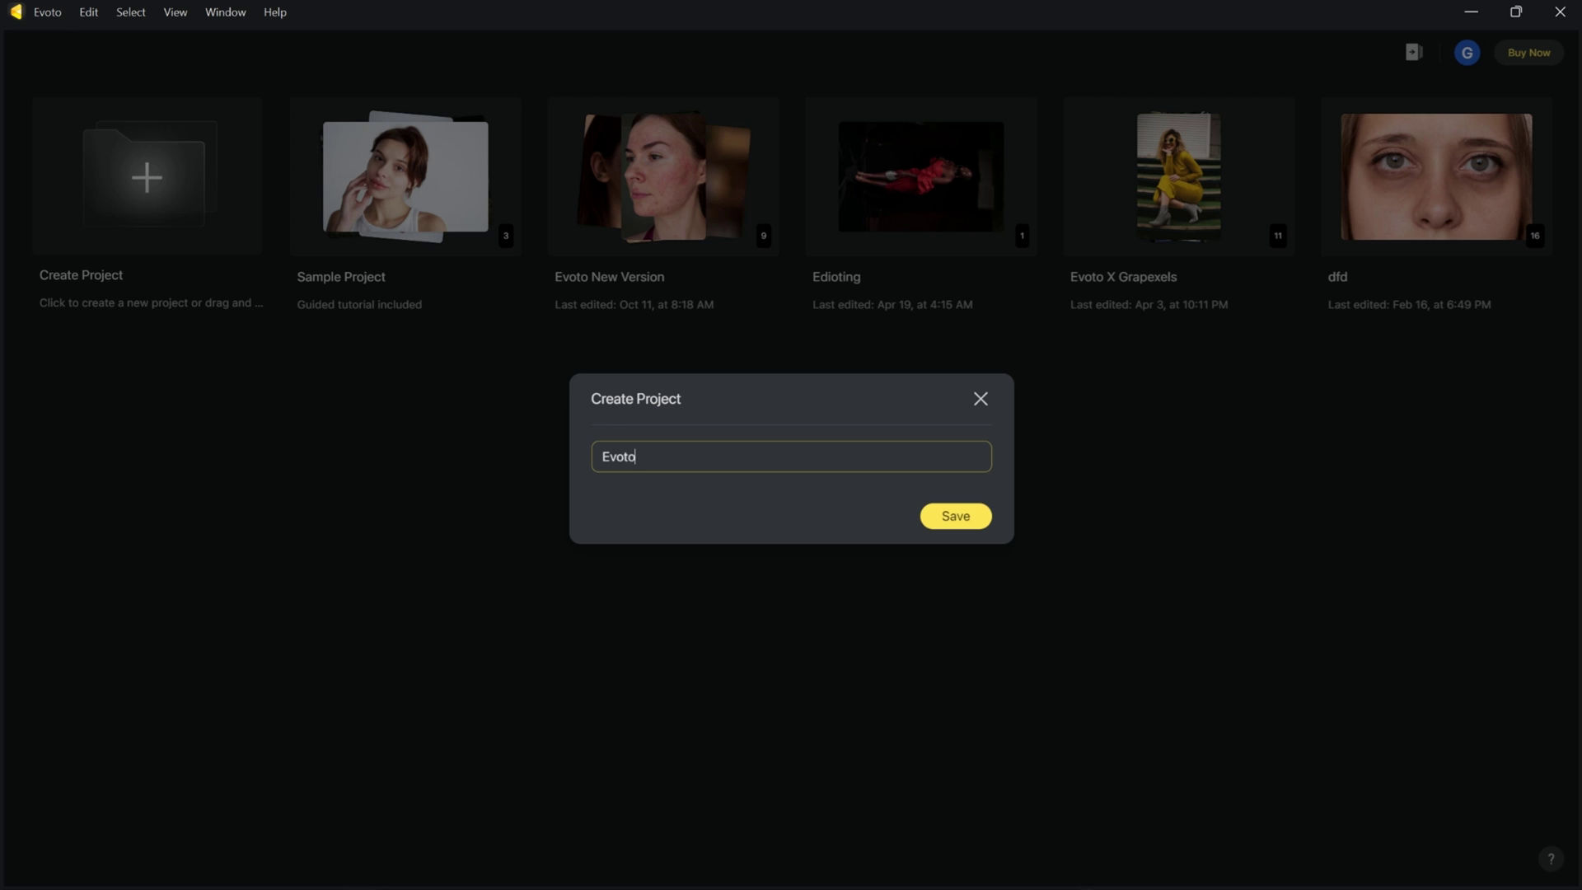
type(" New Version 1")
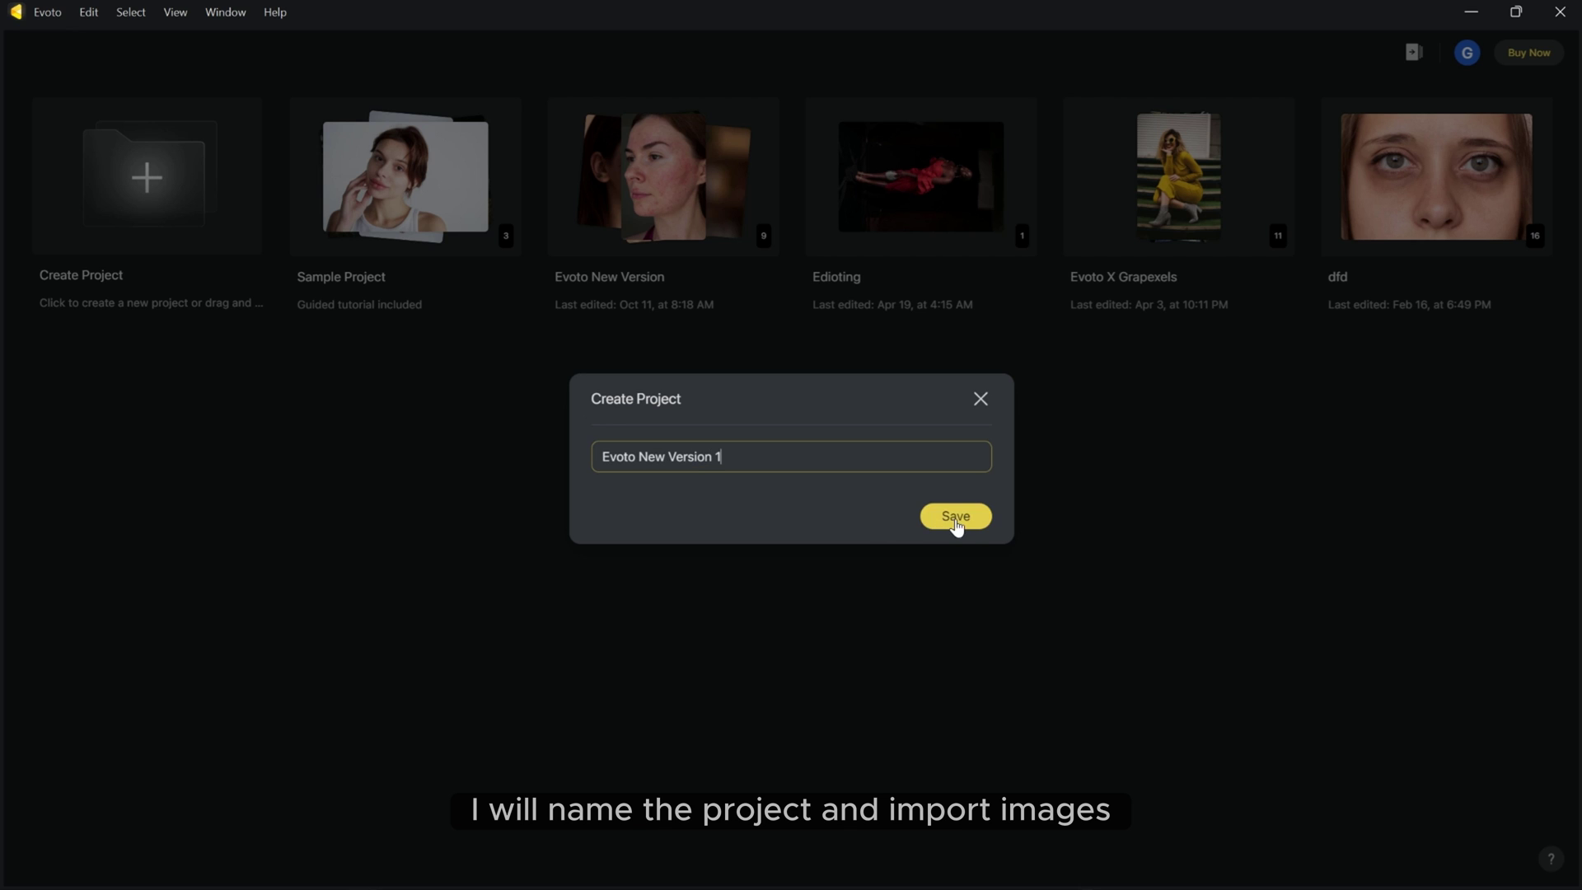
left_click(956, 517)
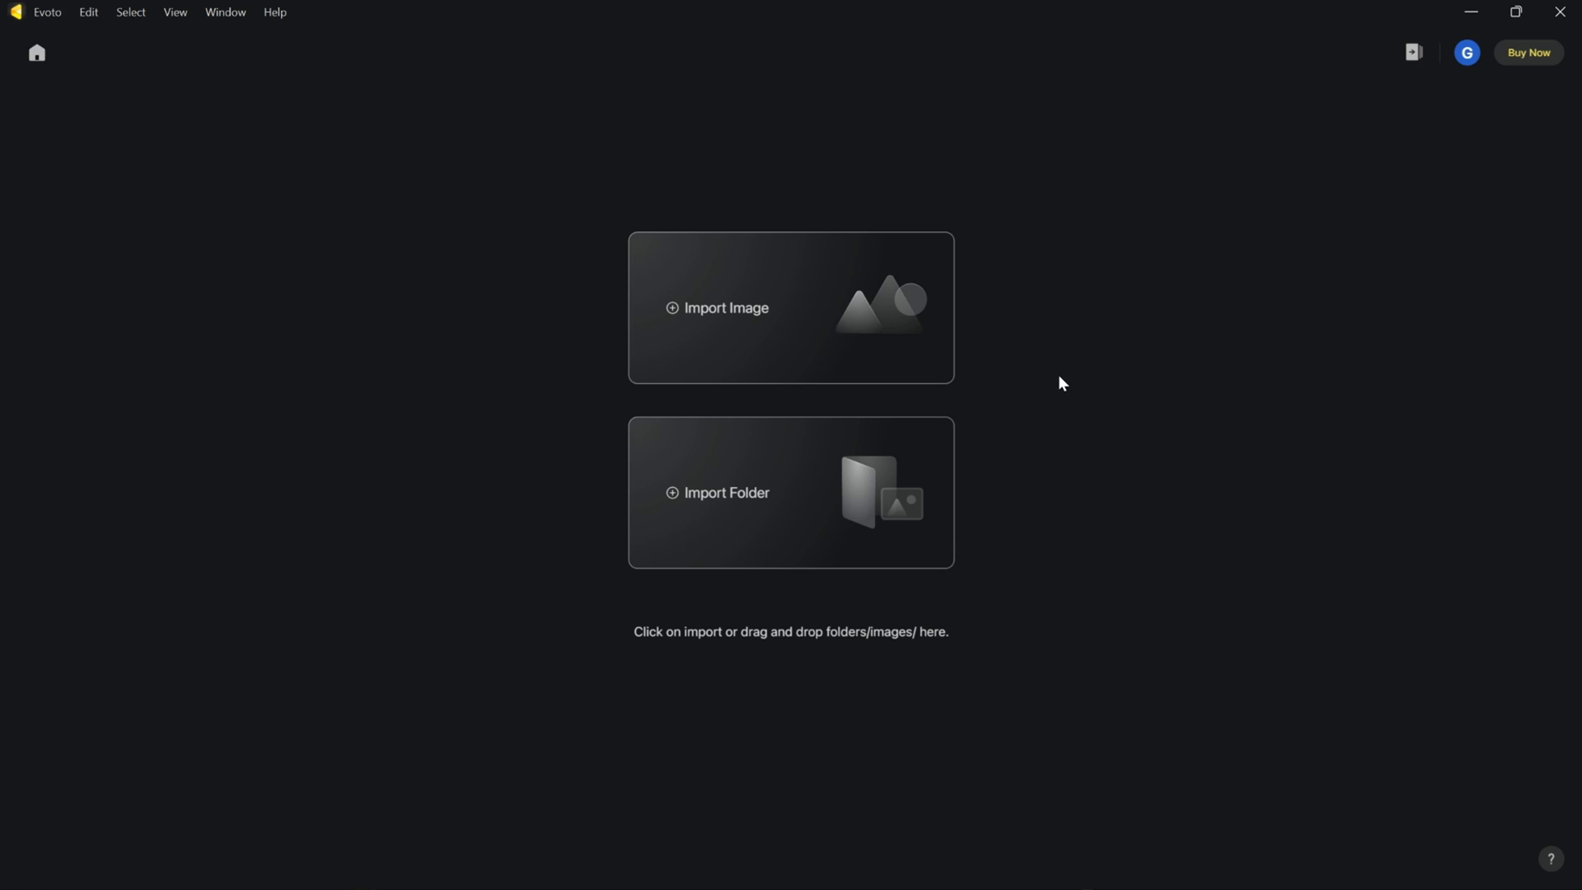
Import all eight photos from the De wrinkled folder into the project
left_click(744, 305)
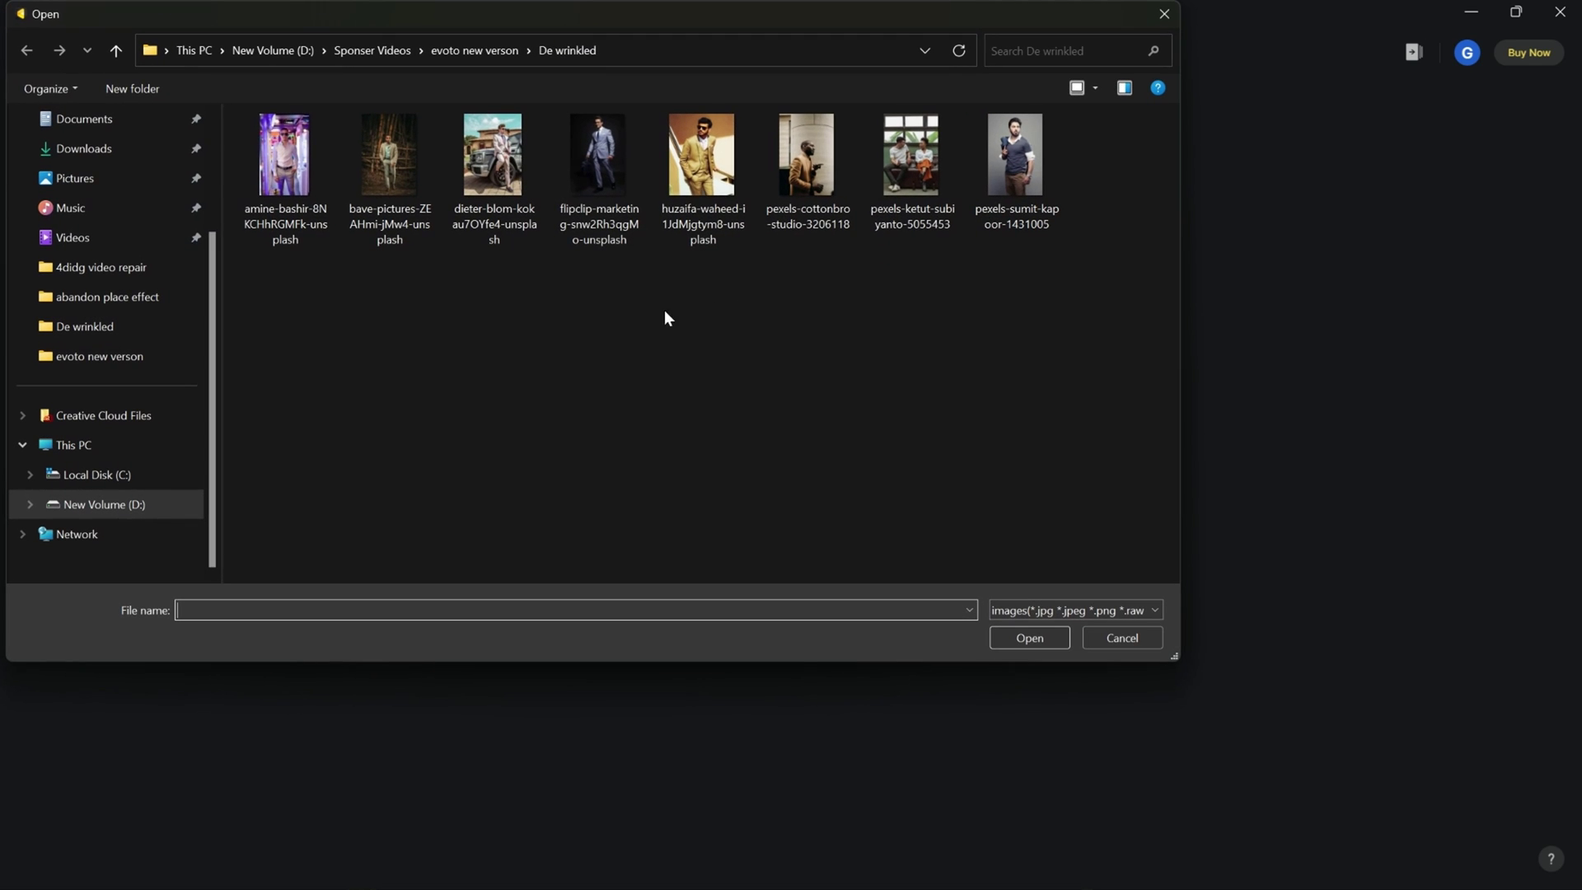
left_click_drag(297, 338, 1064, 113)
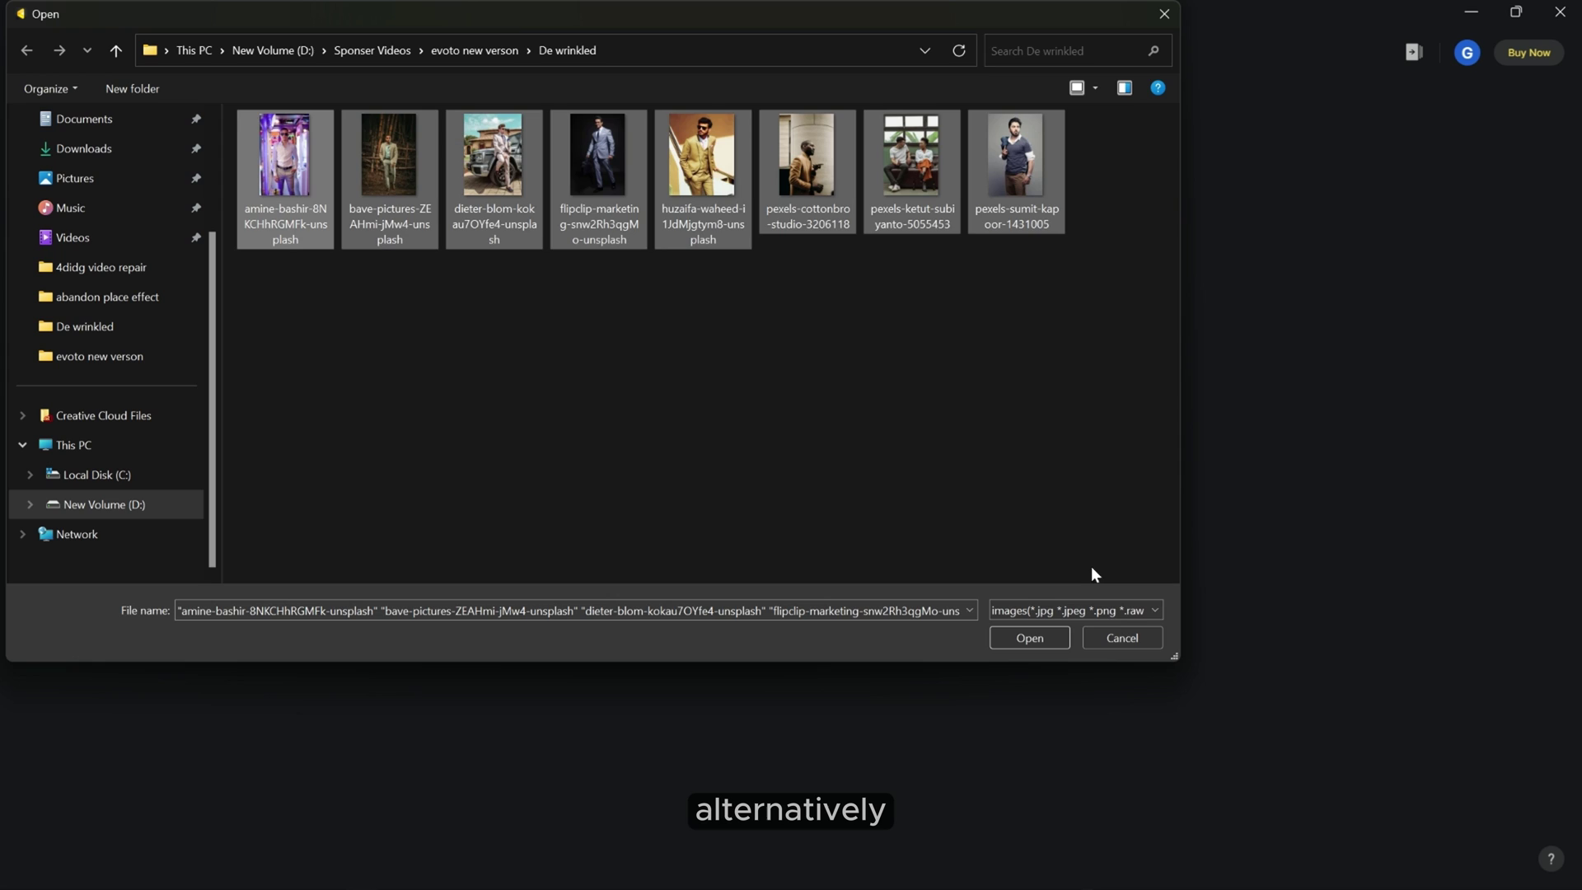
left_click(1122, 639)
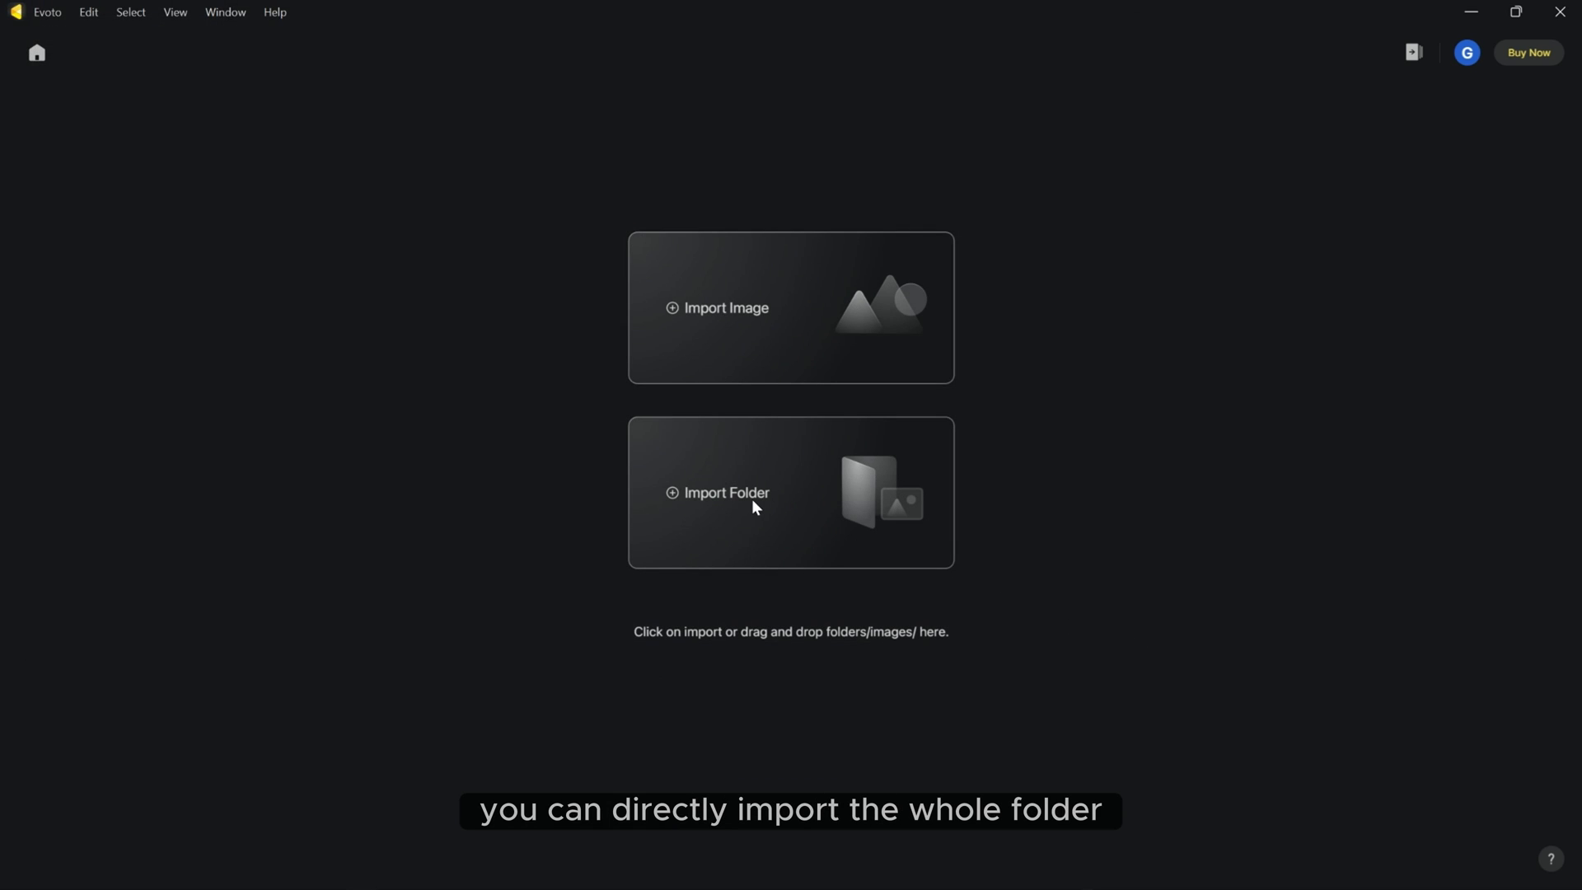
left_click(745, 491)
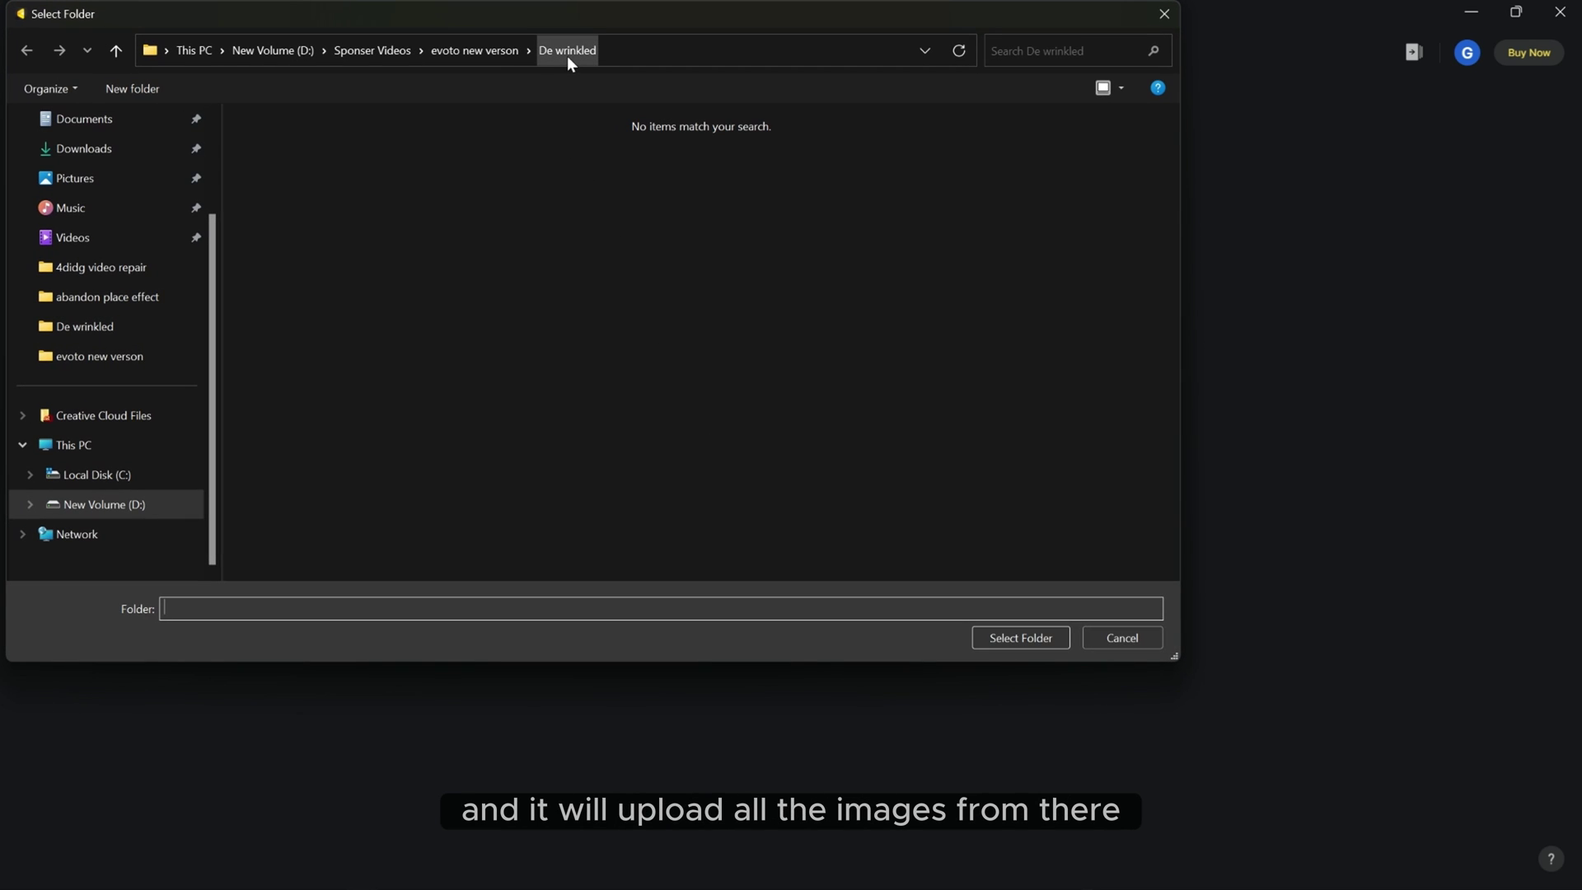
left_click(1013, 638)
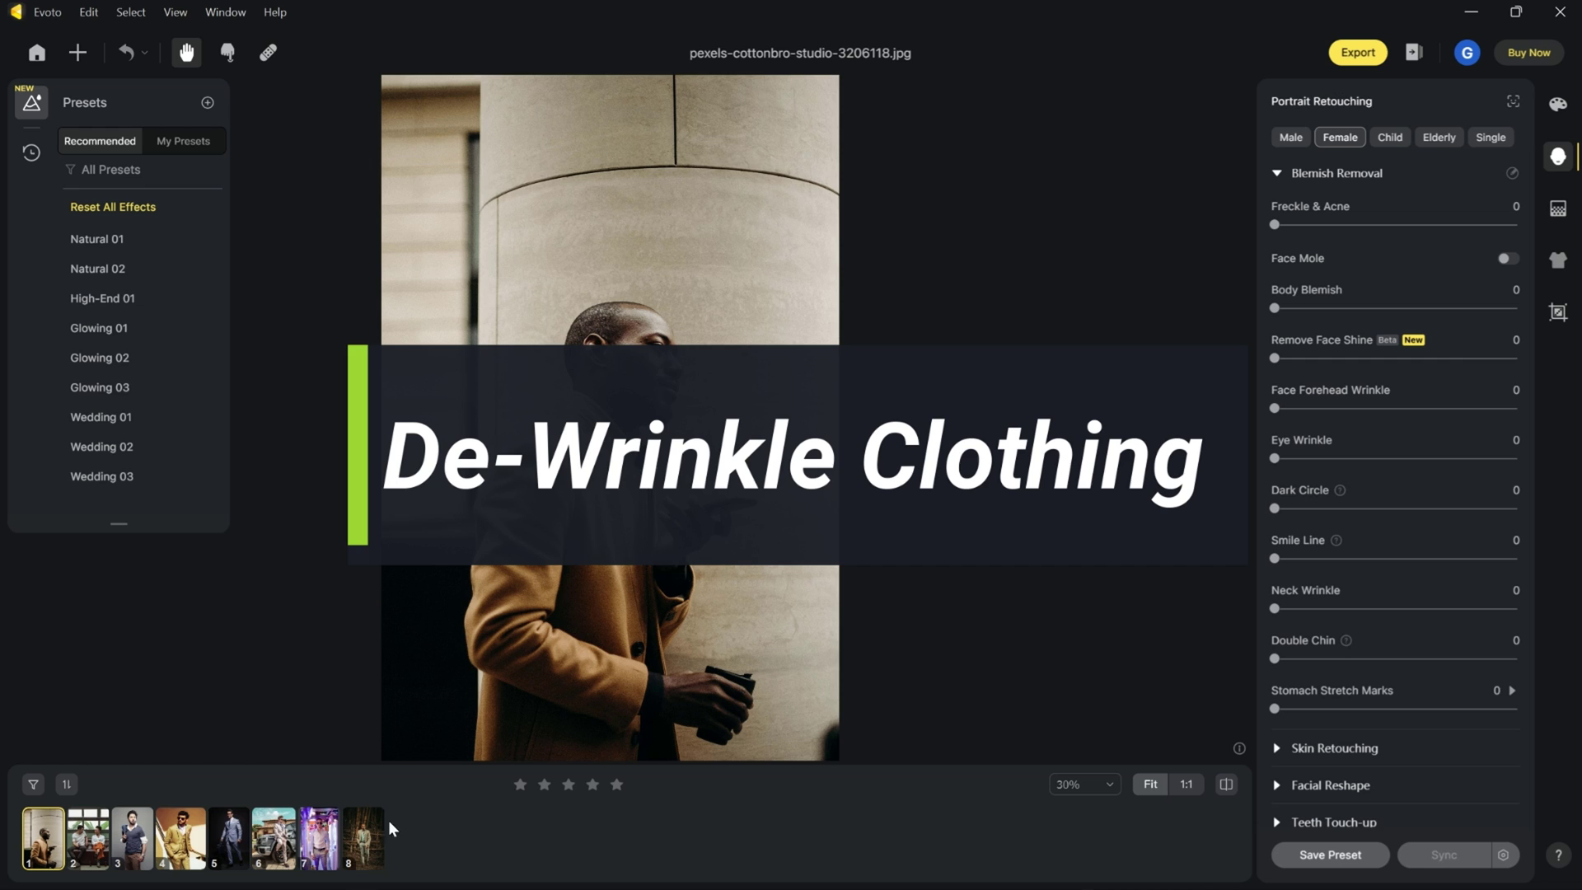
Open the suit photo bave-pictures-ZEAHmi-jMw4-unsplash.jpg from the filmstrip for editing
left_click(366, 836)
left_click(33, 833)
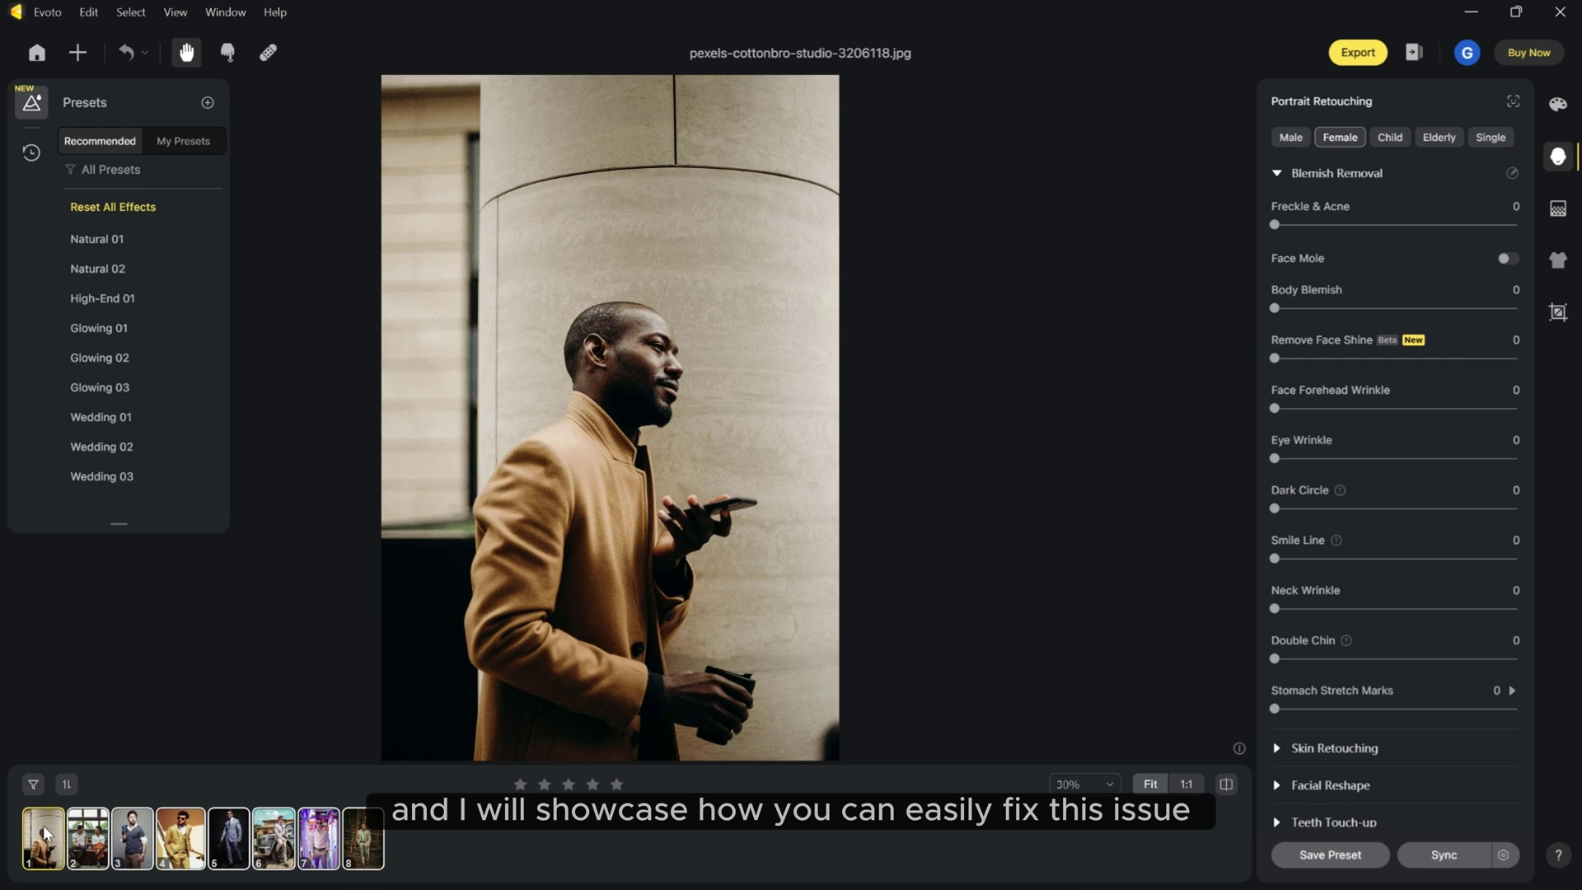
scroll(543, 564, "up", 5)
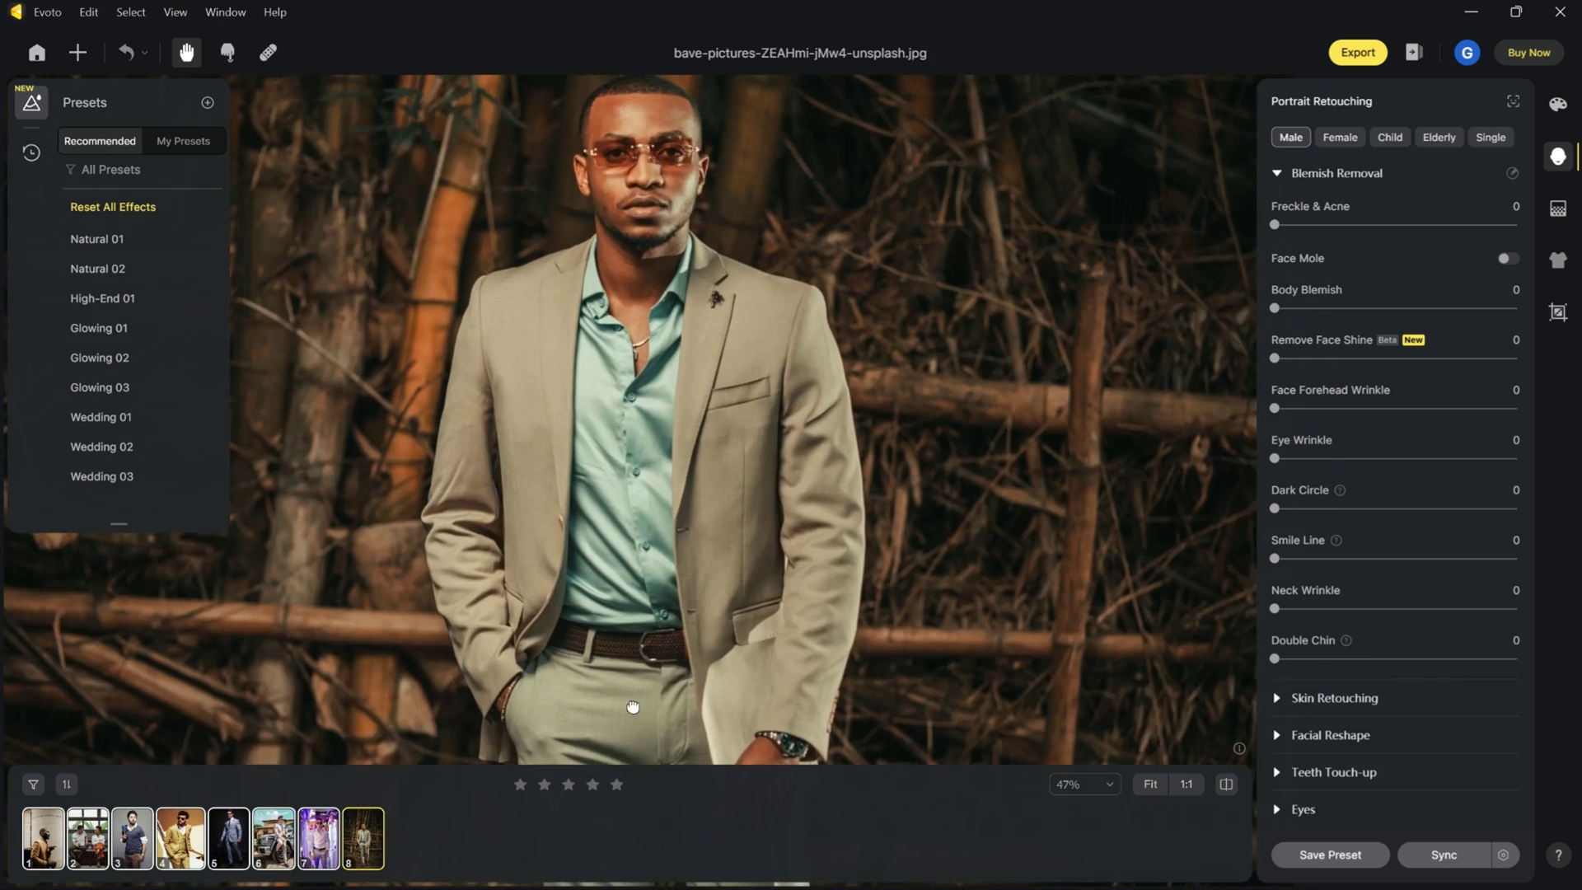
scroll(669, 370, "up", 5)
scroll(669, 371, "down", 5)
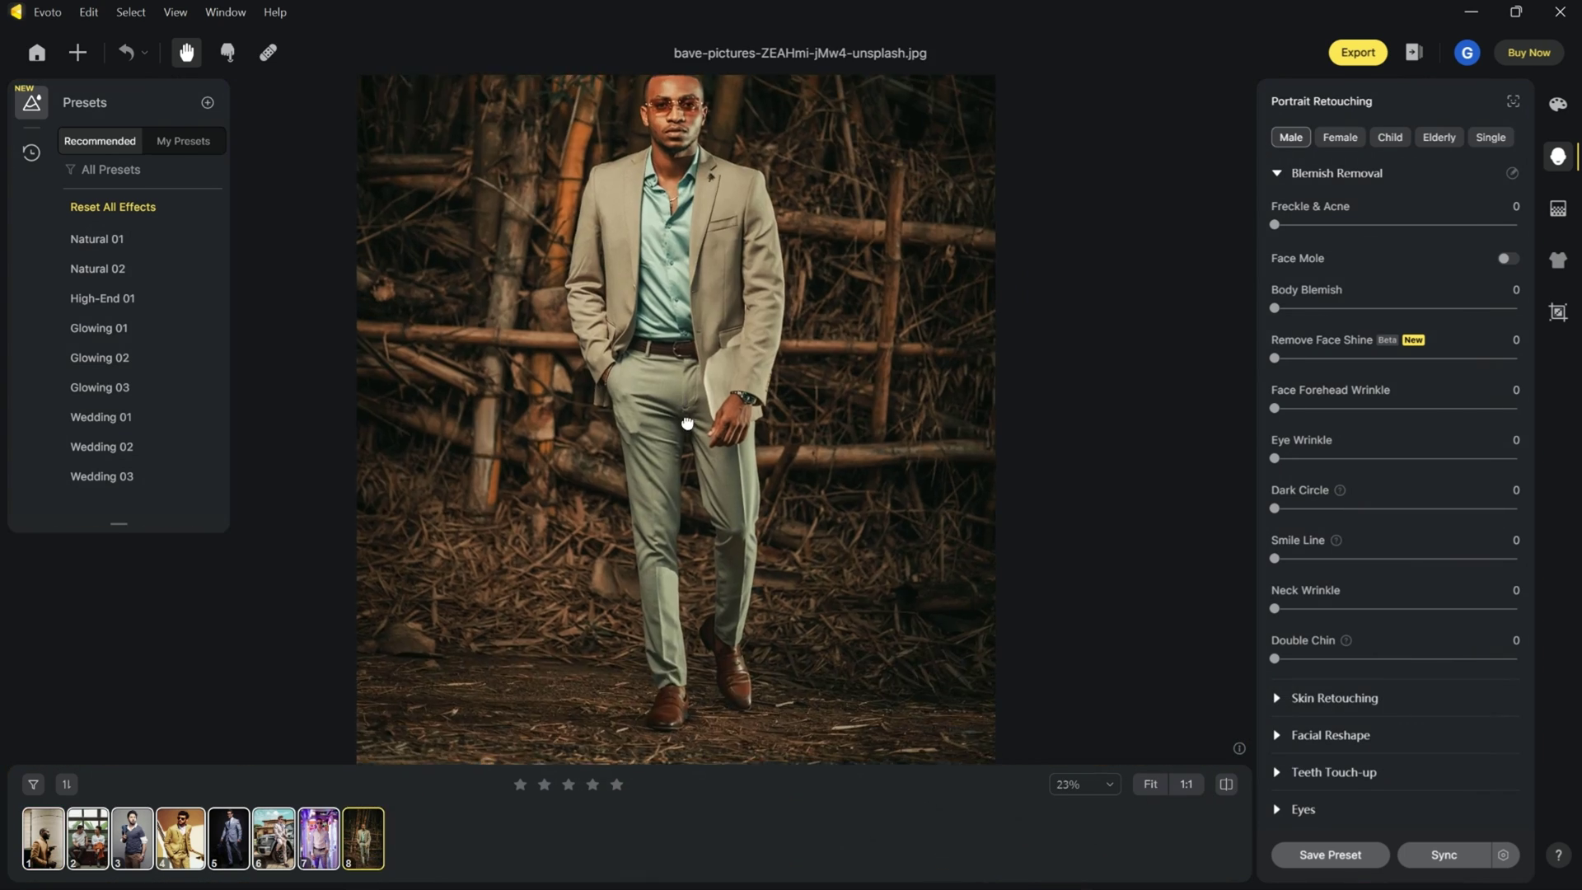
scroll(663, 416, "up", 6)
scroll(675, 420, "down", 5)
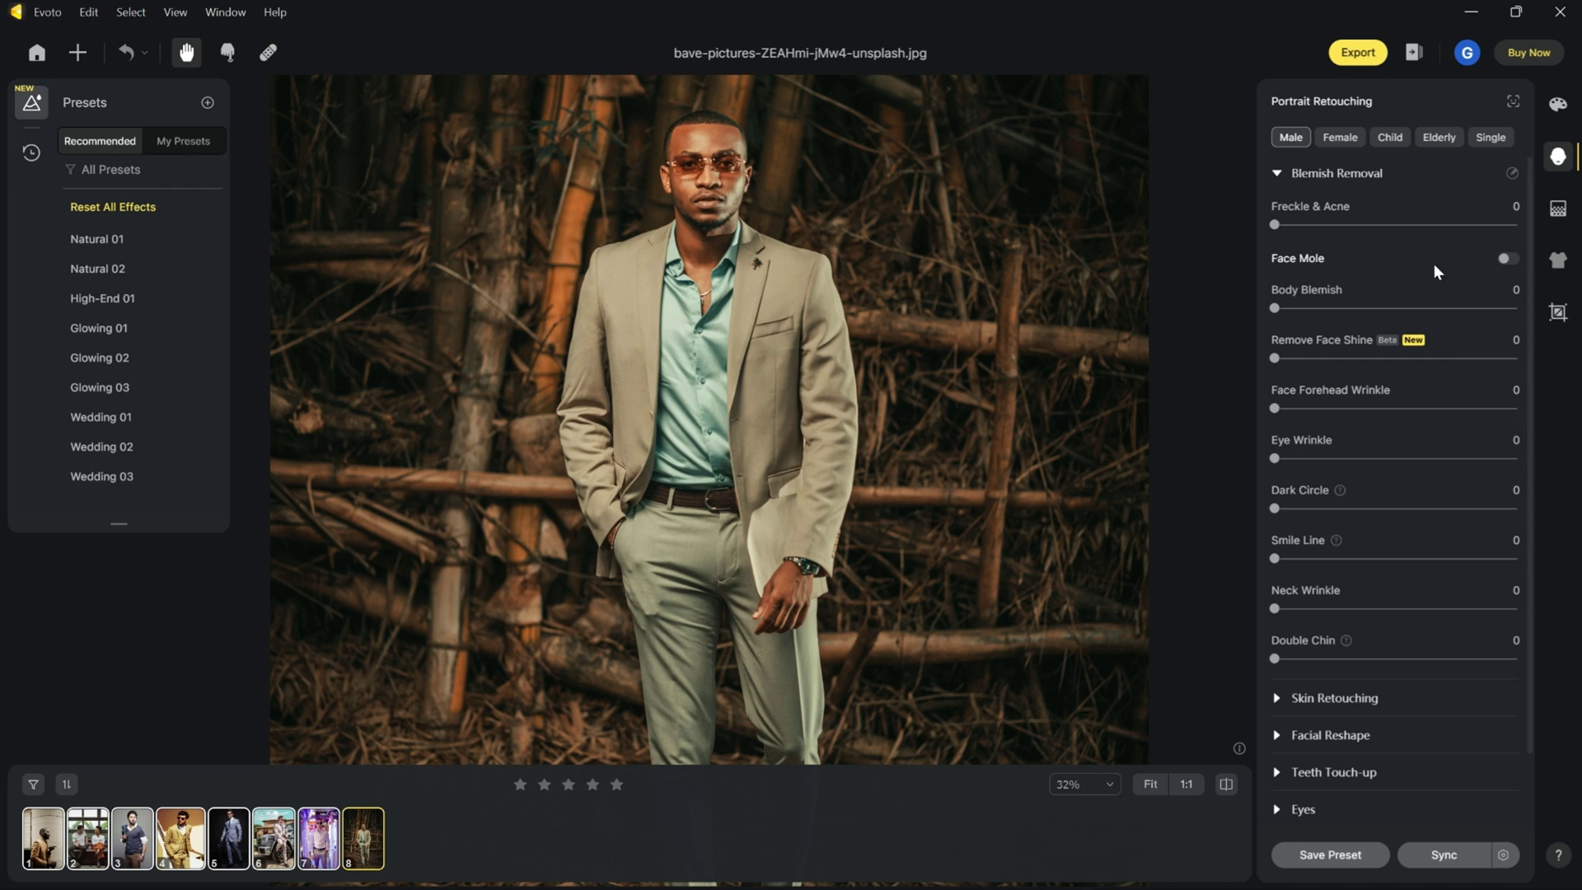
Set De-wrinkle Clothing to 100 and compare the smoothed suit with the original
left_click(1558, 260)
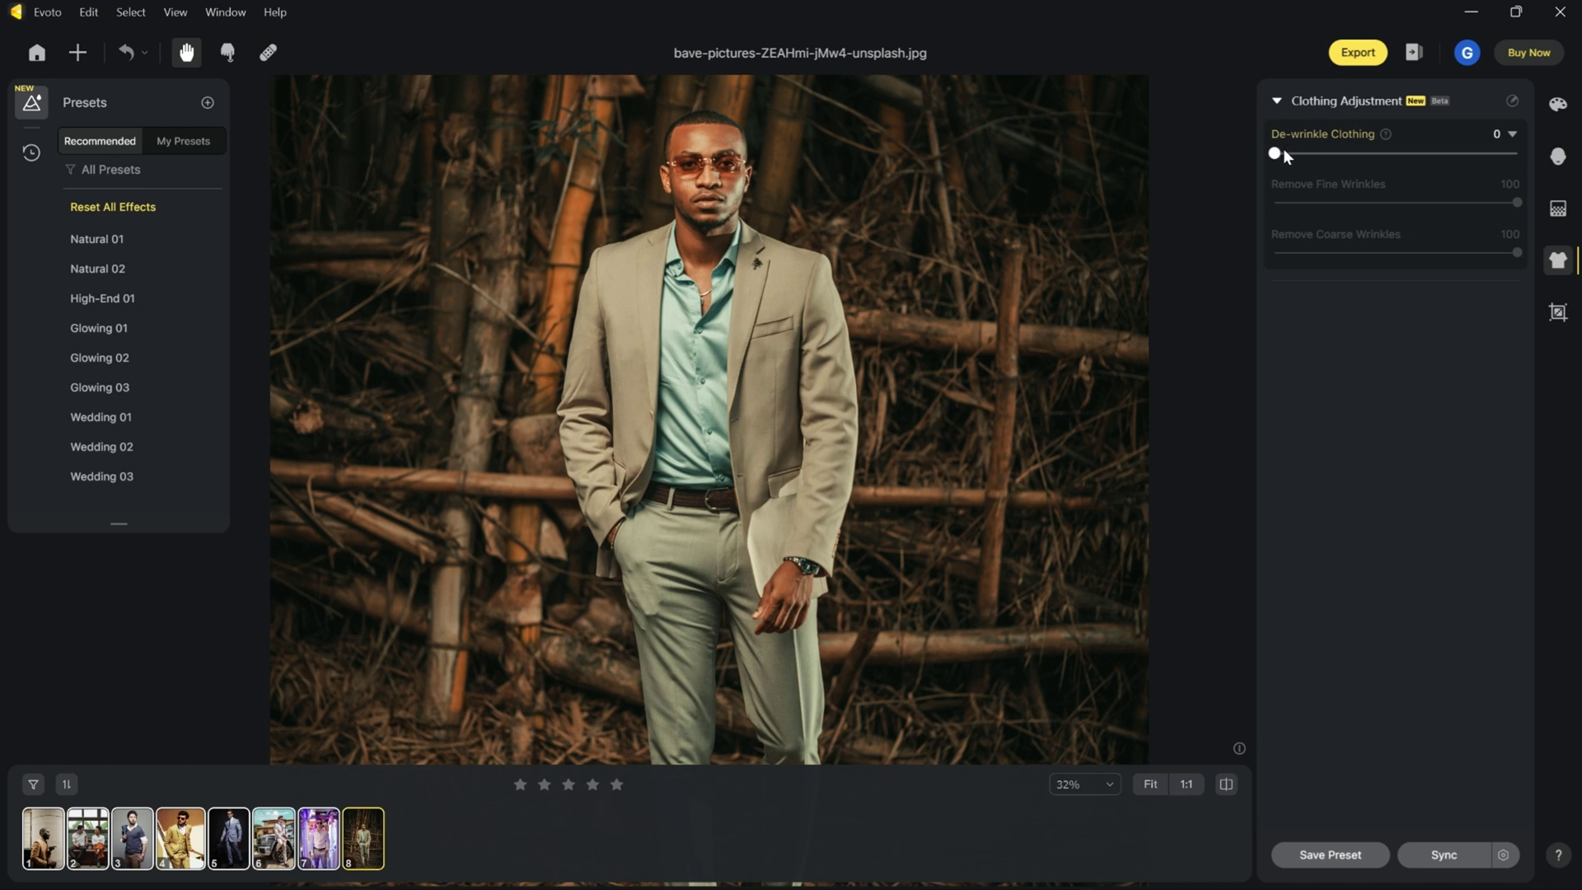
left_click_drag(1277, 158, 1302, 158)
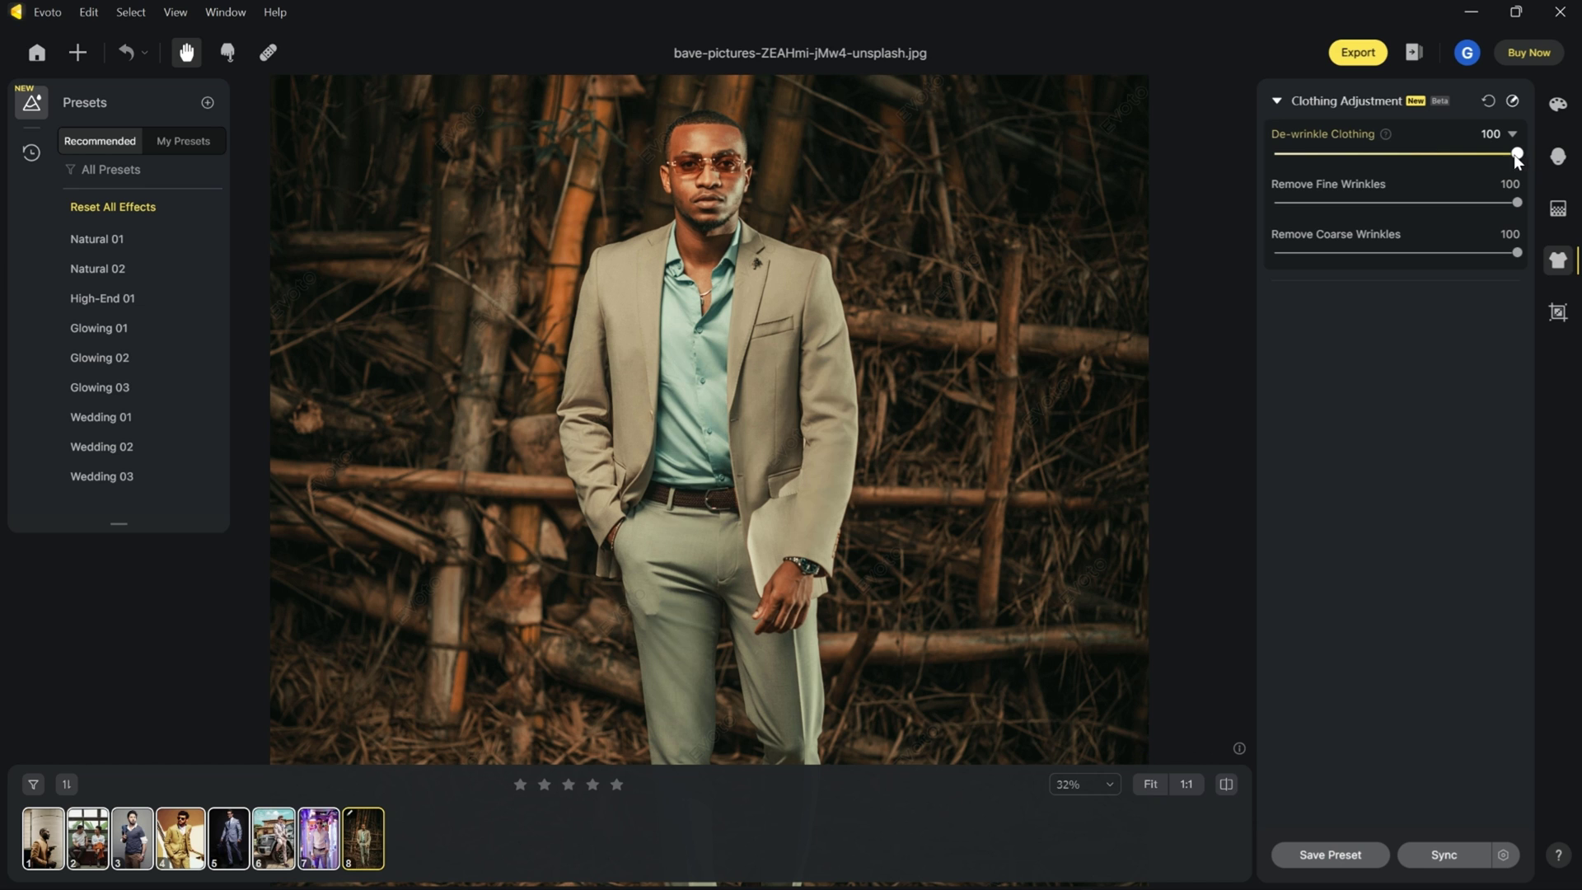
scroll(750, 434, "up", 2)
left_click_drag(751, 434, 789, 441)
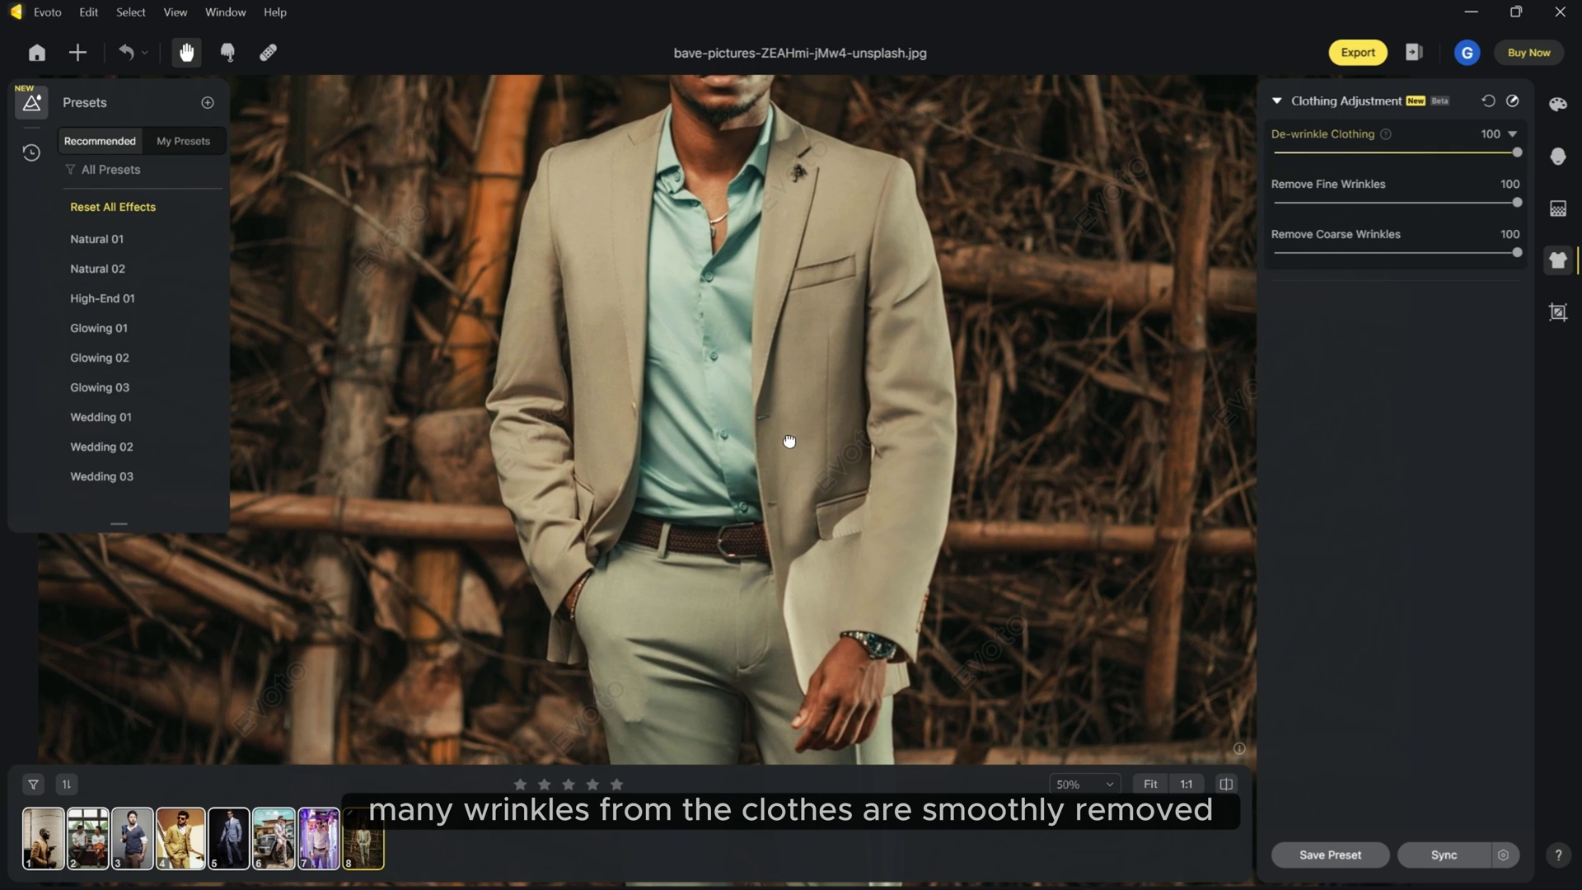
left_click(1224, 785)
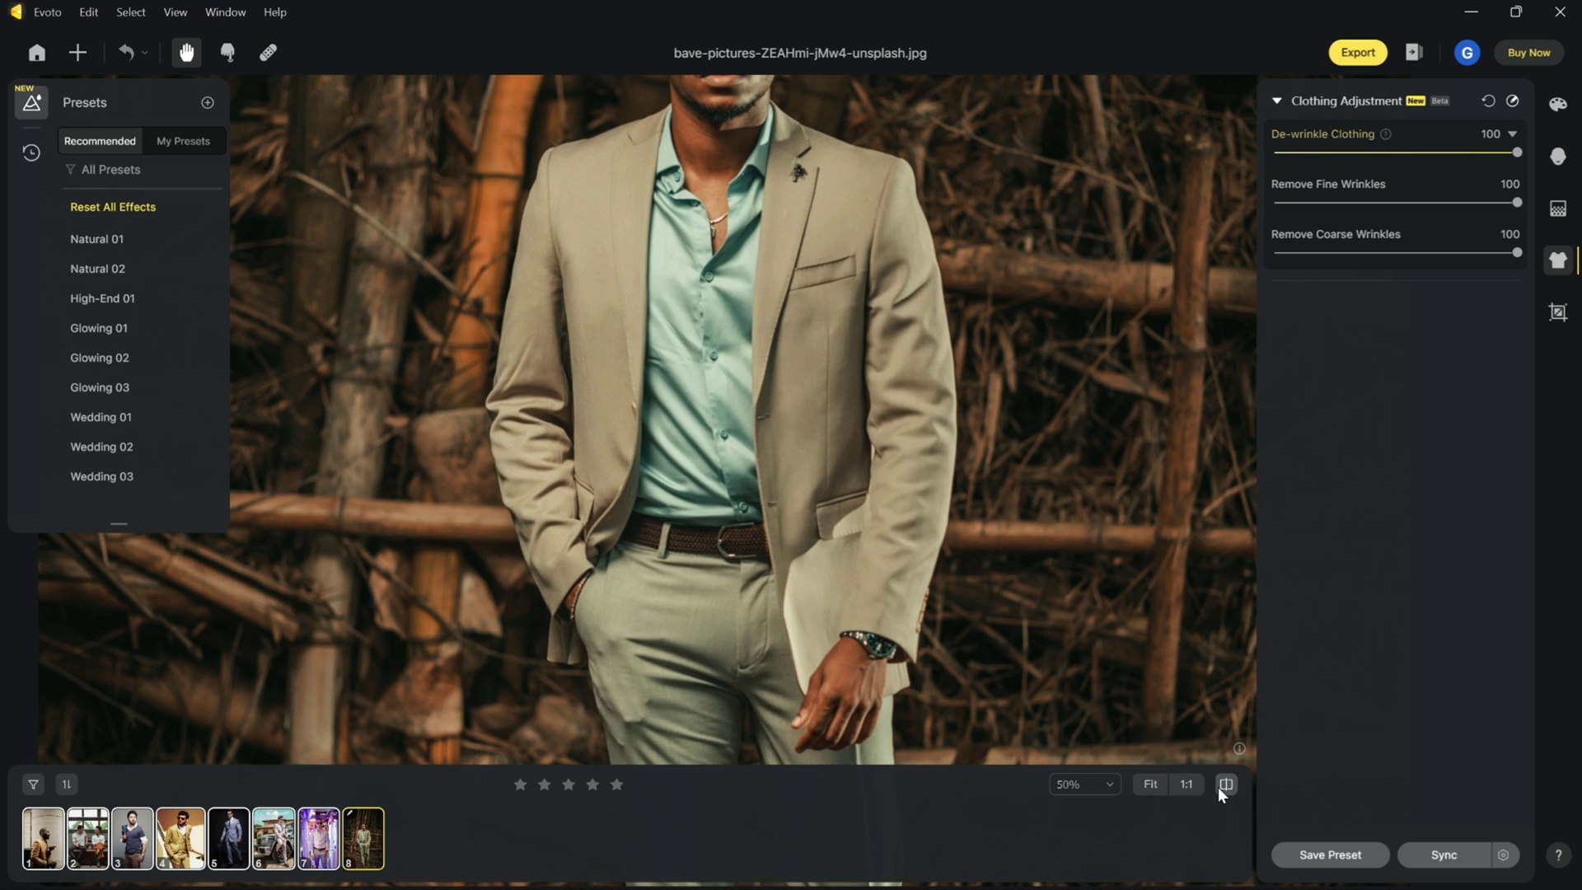
left_click(1224, 785)
left_click(1224, 785)
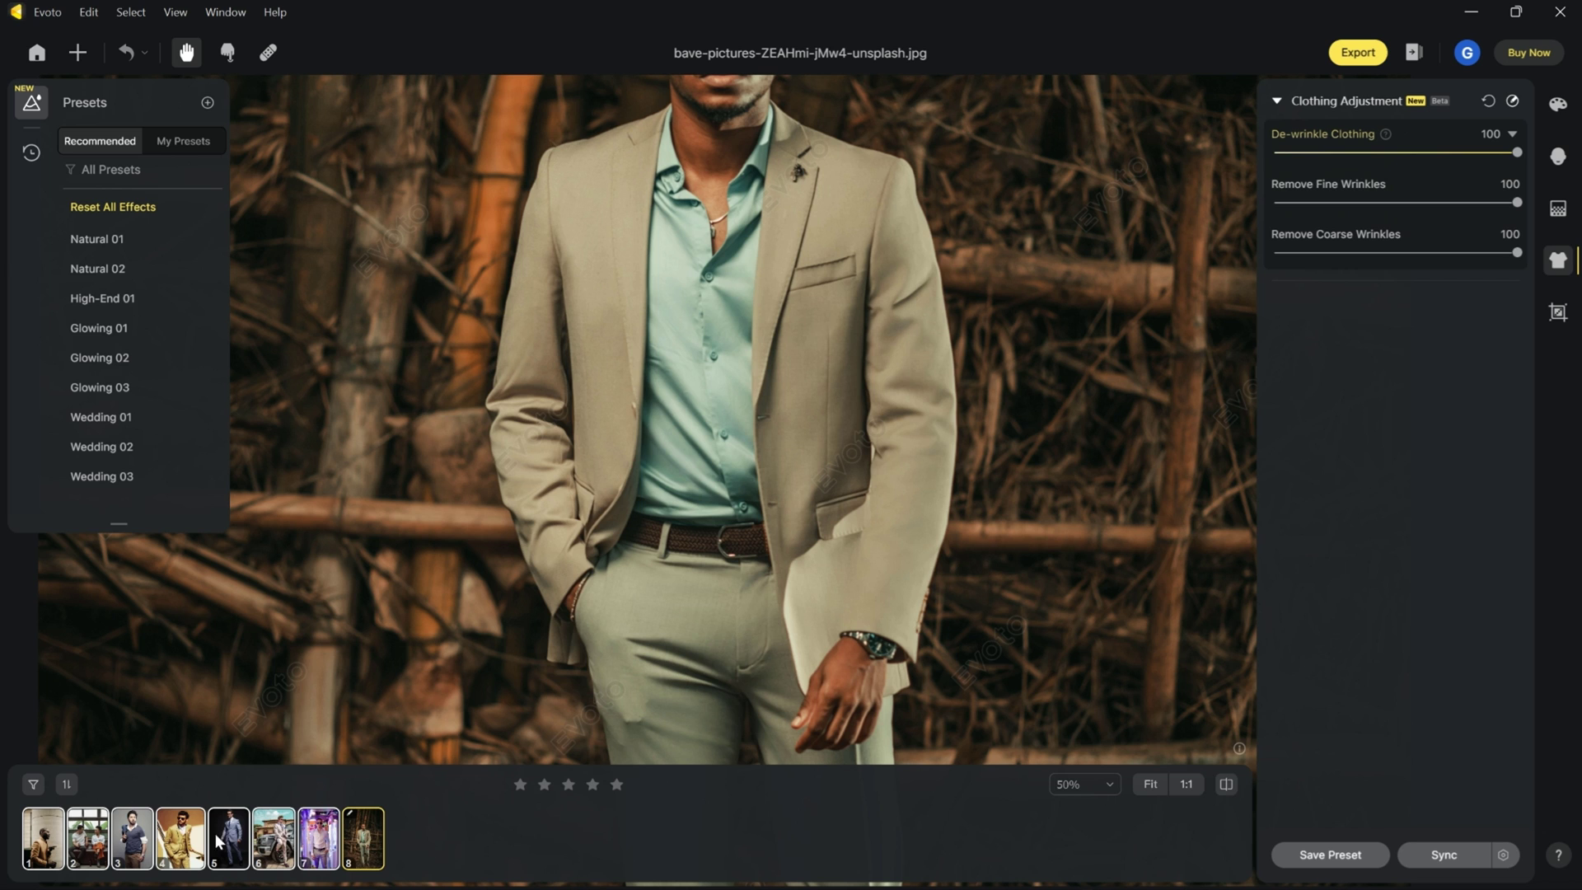
Set De-wrinkle Clothing to 100 on the sofa couple photo and compare before and after
left_click(87, 838)
scroll(568, 347, "up", 3)
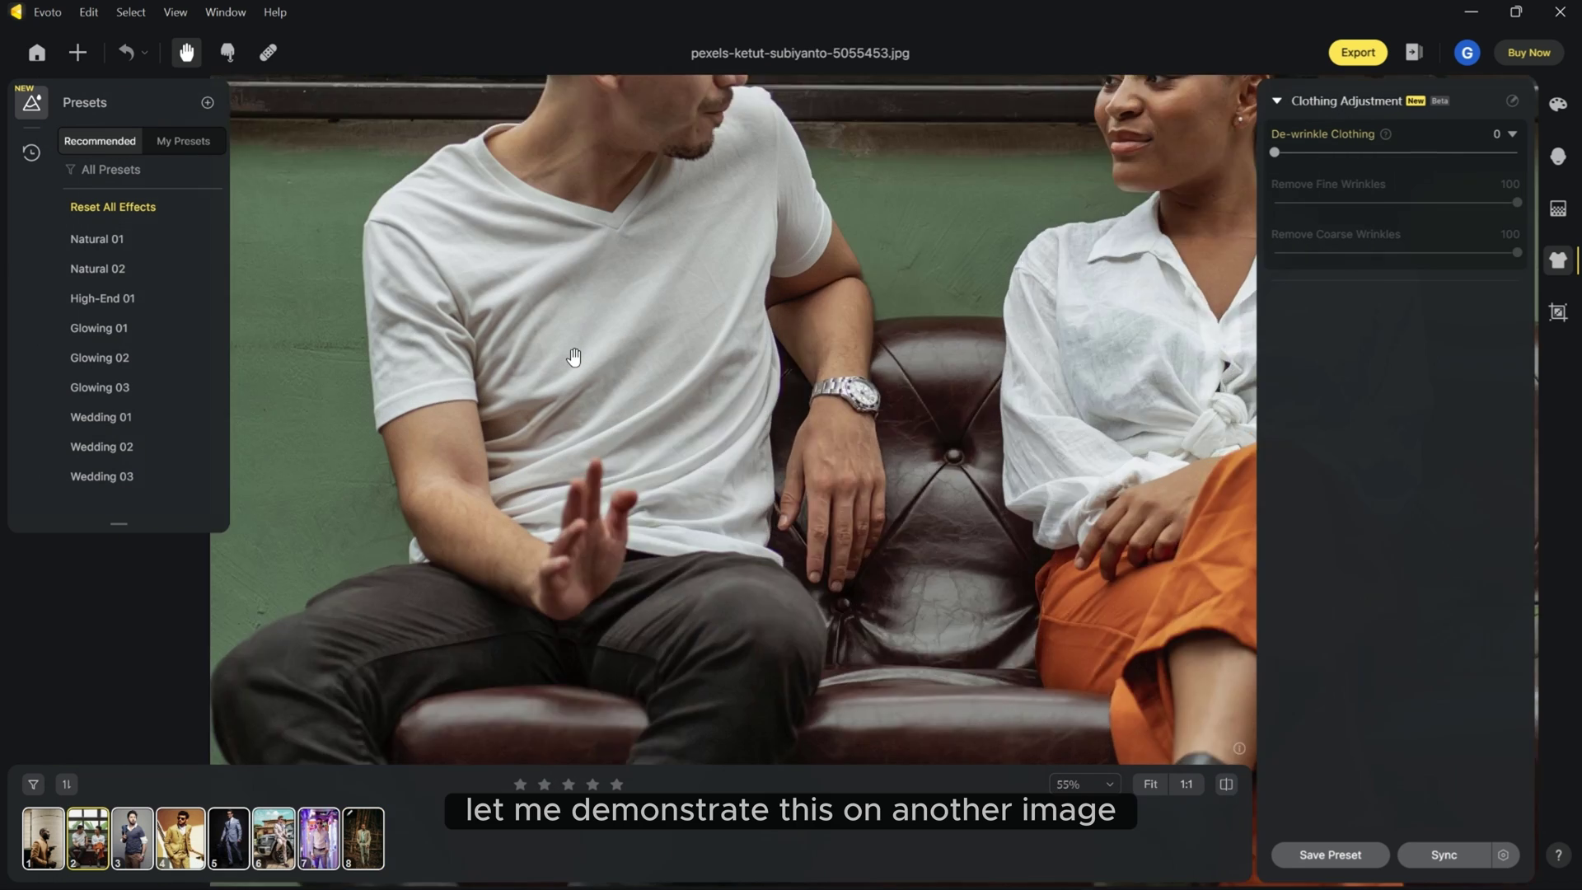
scroll(568, 347, "down", 3)
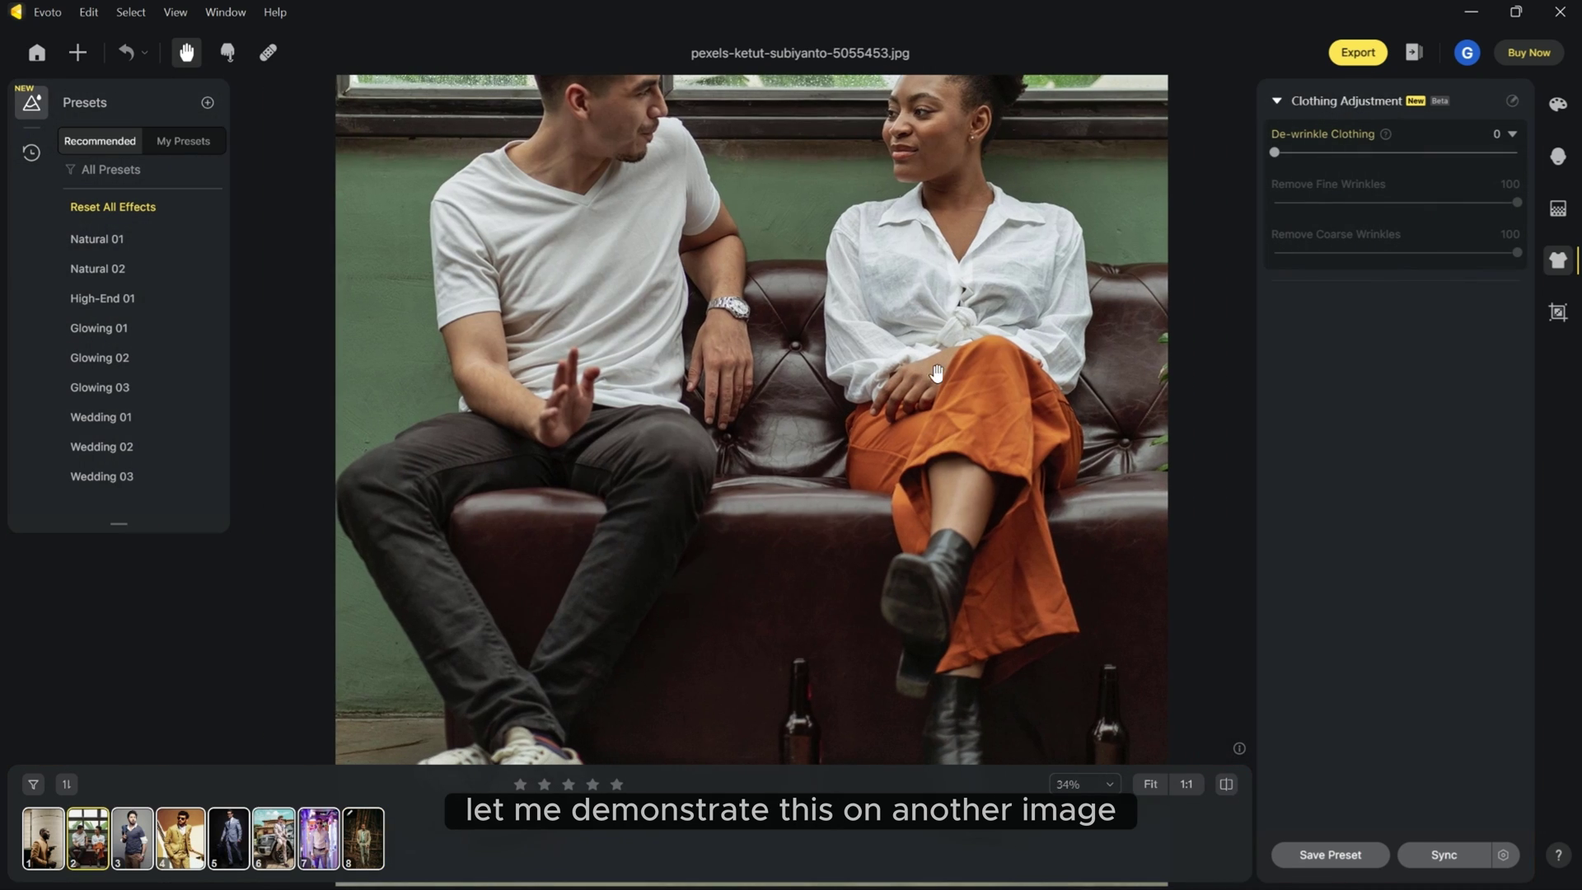
left_click_drag(1275, 154, 1520, 152)
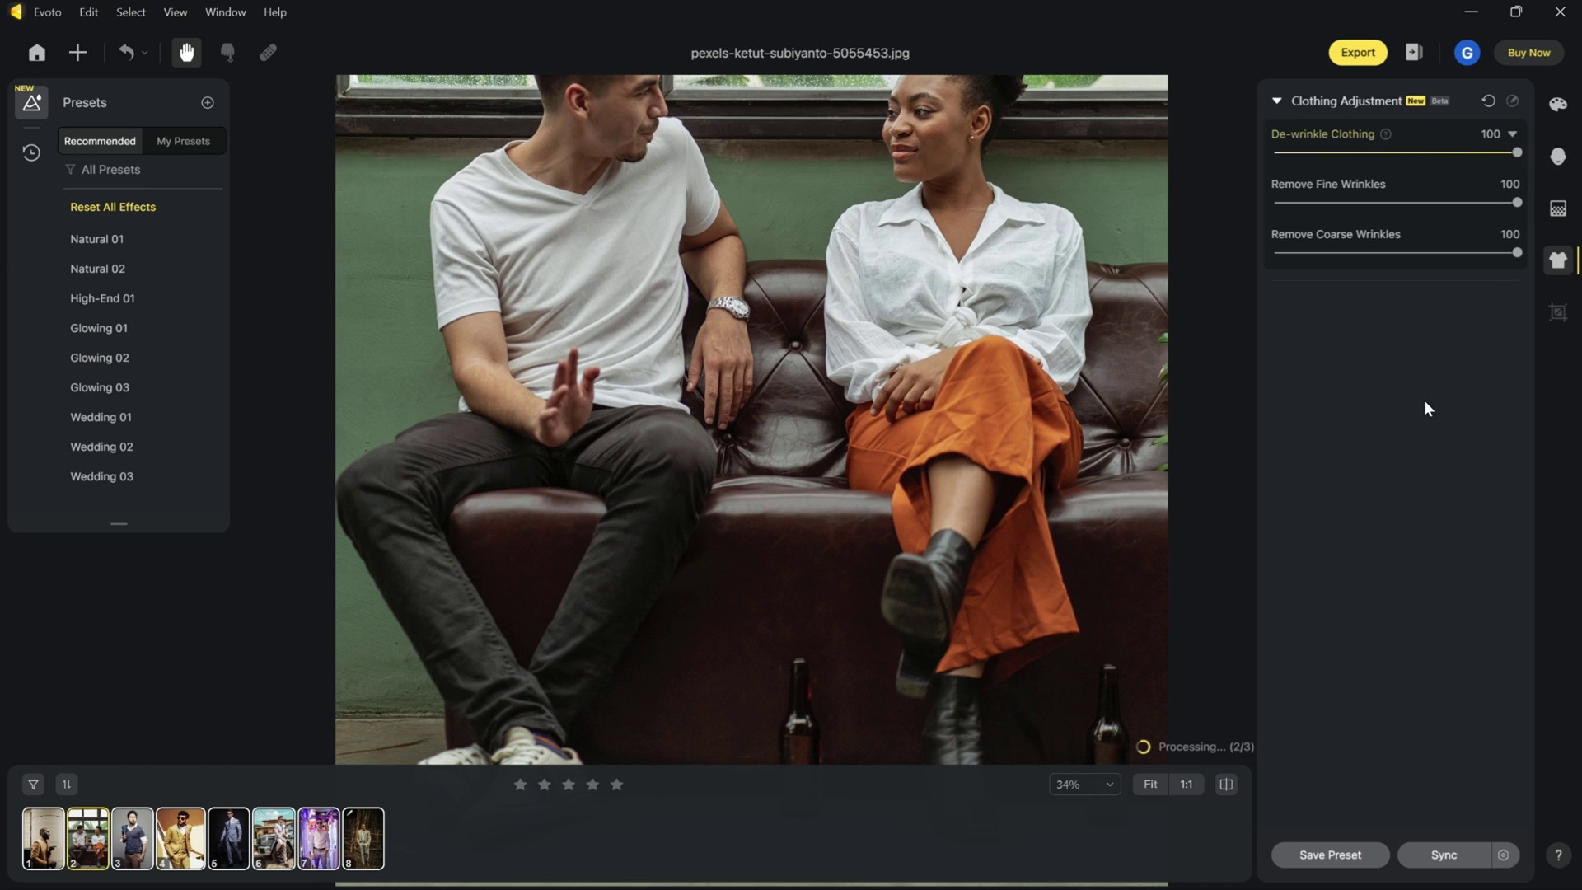
left_click(1226, 784)
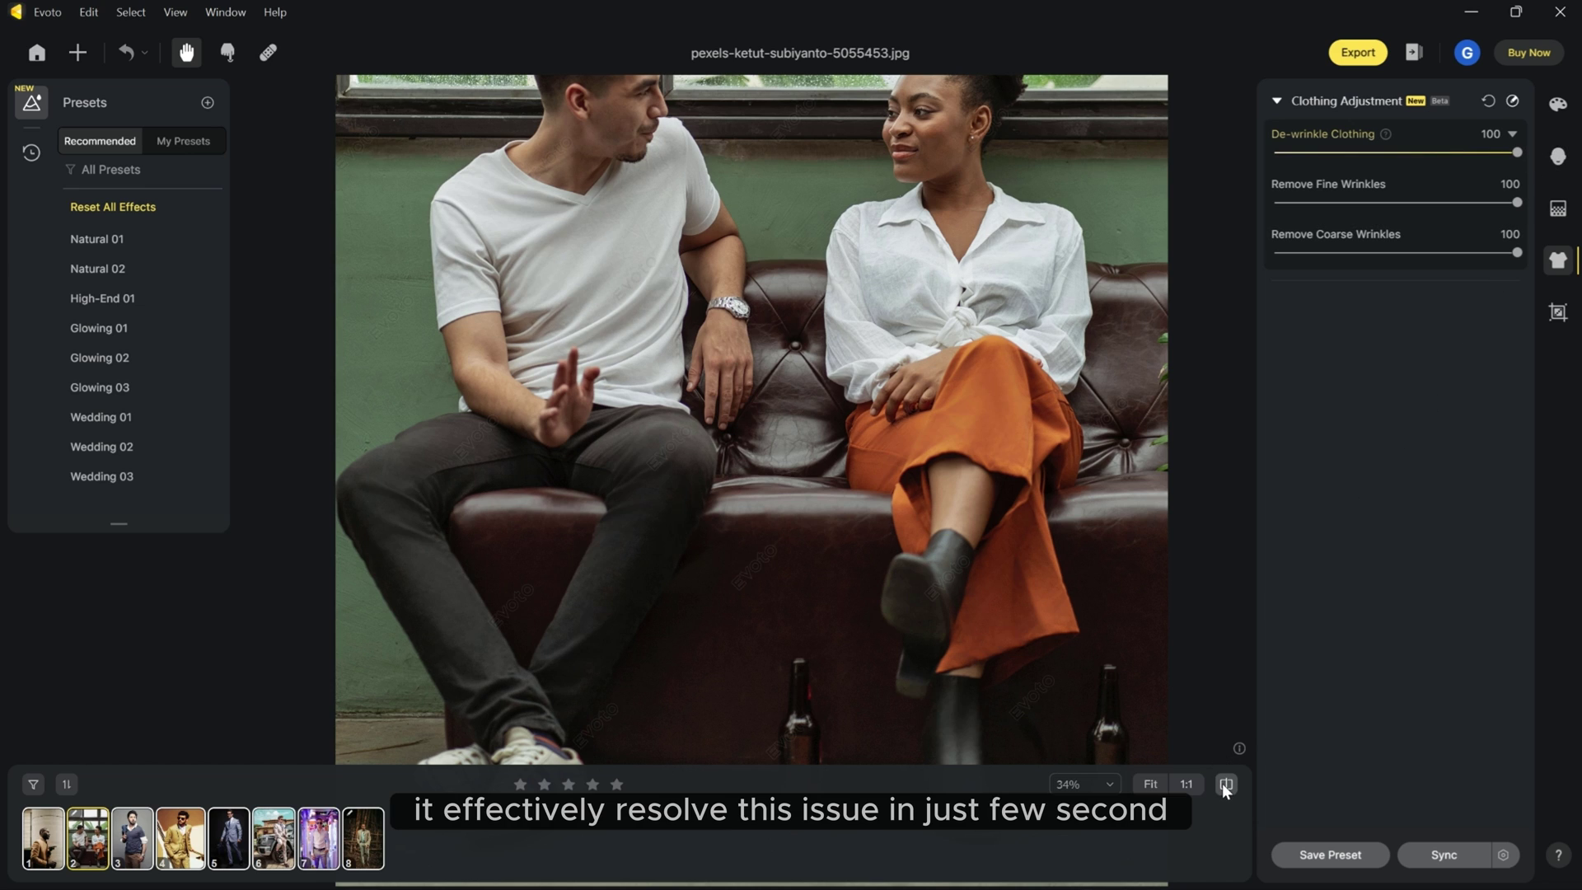
left_click_drag(930, 430, 909, 486)
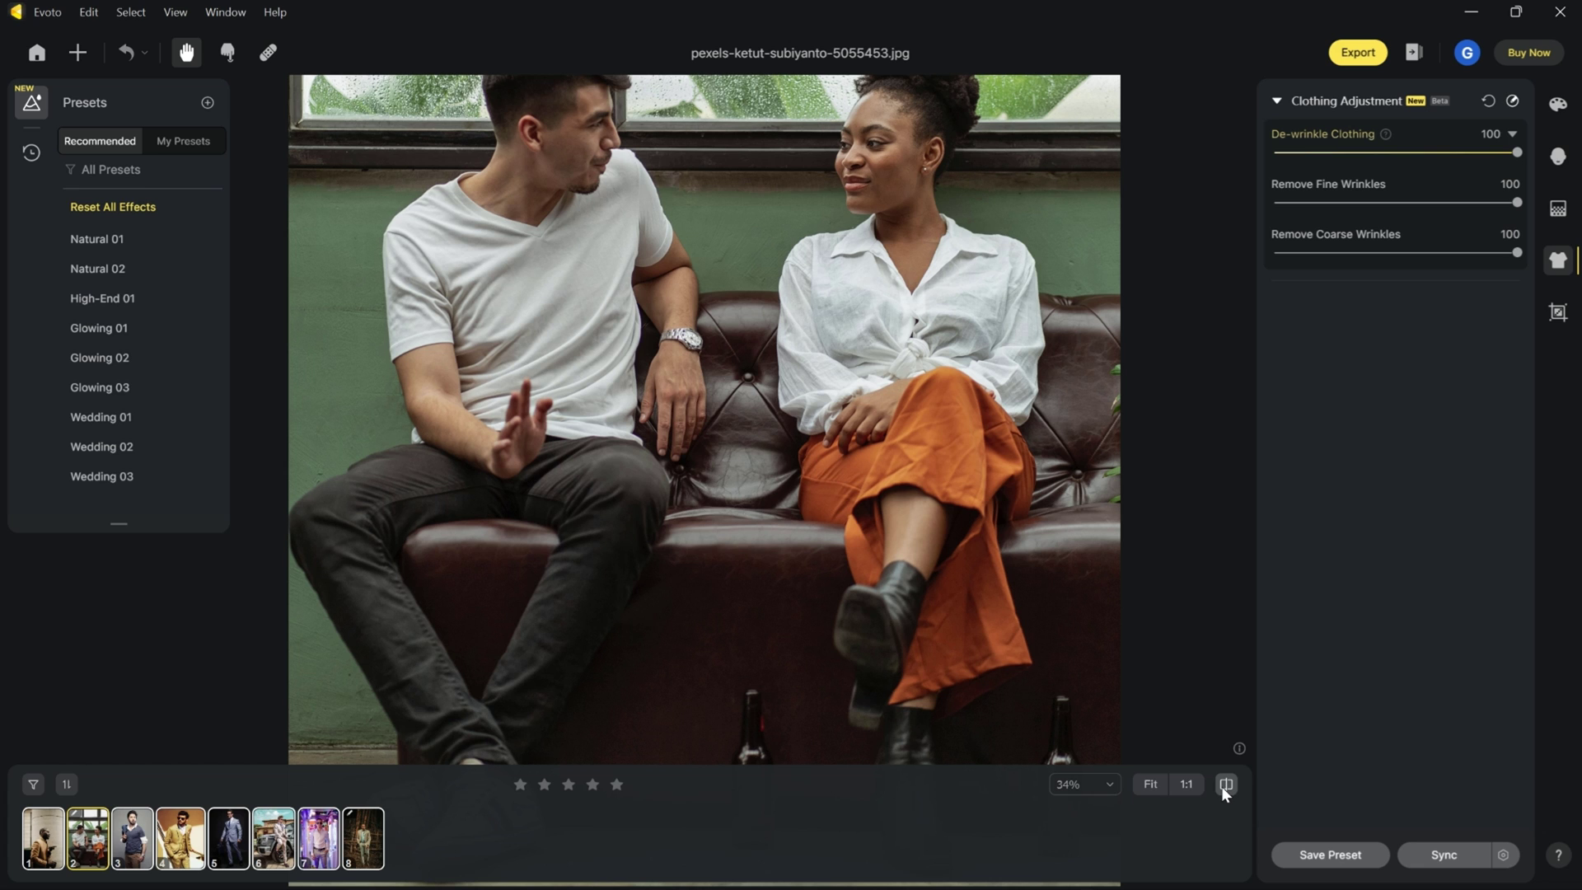
scroll(434, 642, "up", 2)
left_click_drag(434, 642, 582, 530)
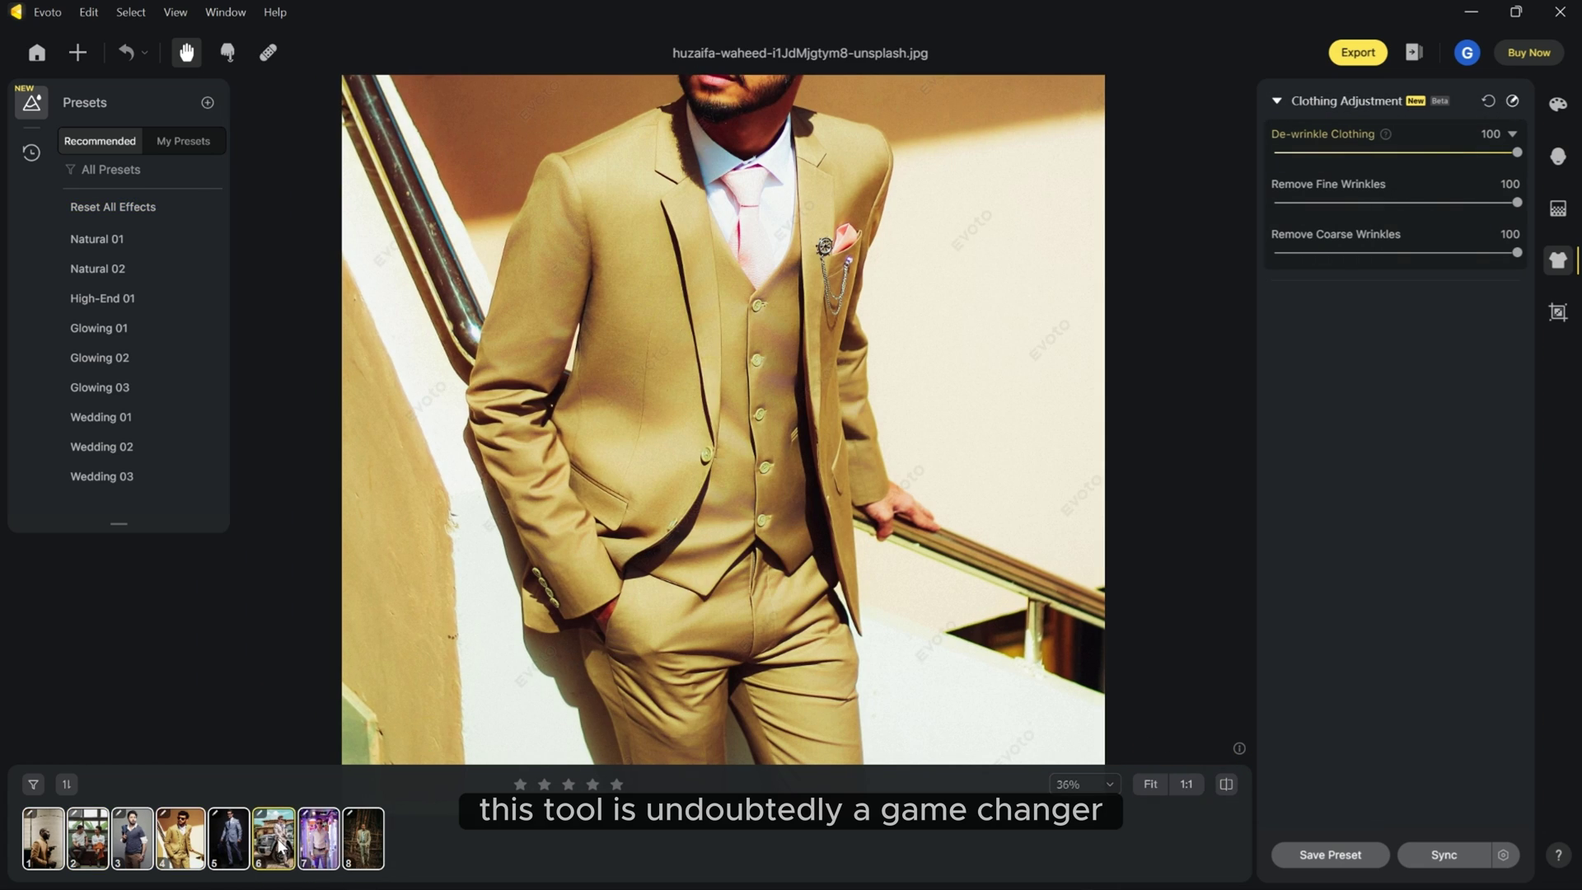
Review the car, tan suit and blue suit photos in the filmstrip
left_click(281, 846)
scroll(817, 361, "up", 3)
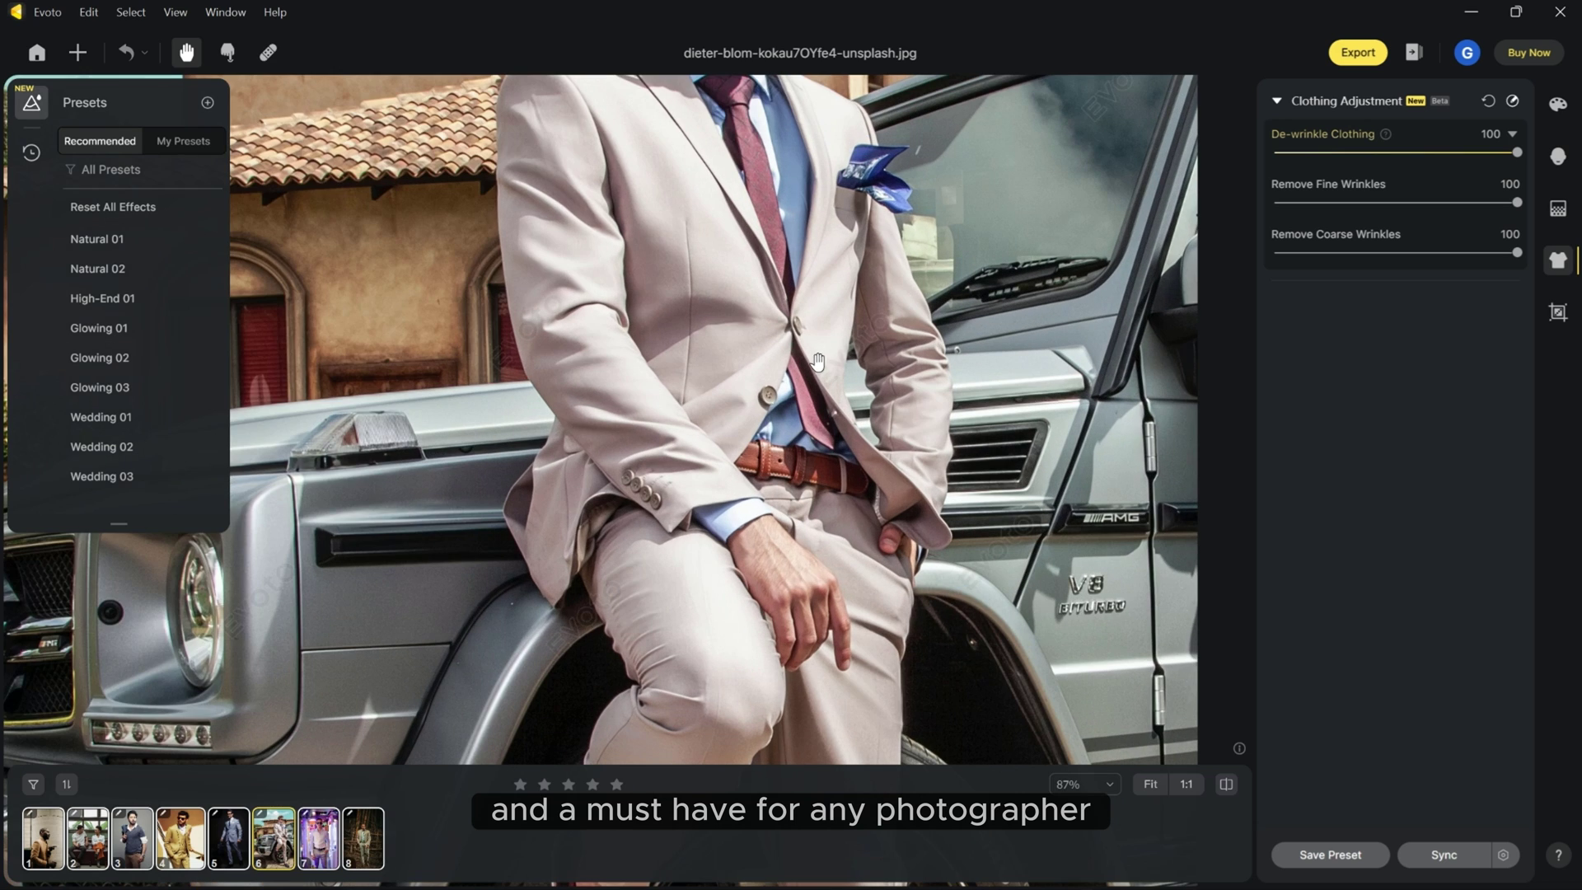
left_click(194, 840)
left_click(226, 845)
scroll(770, 543, "down", 4)
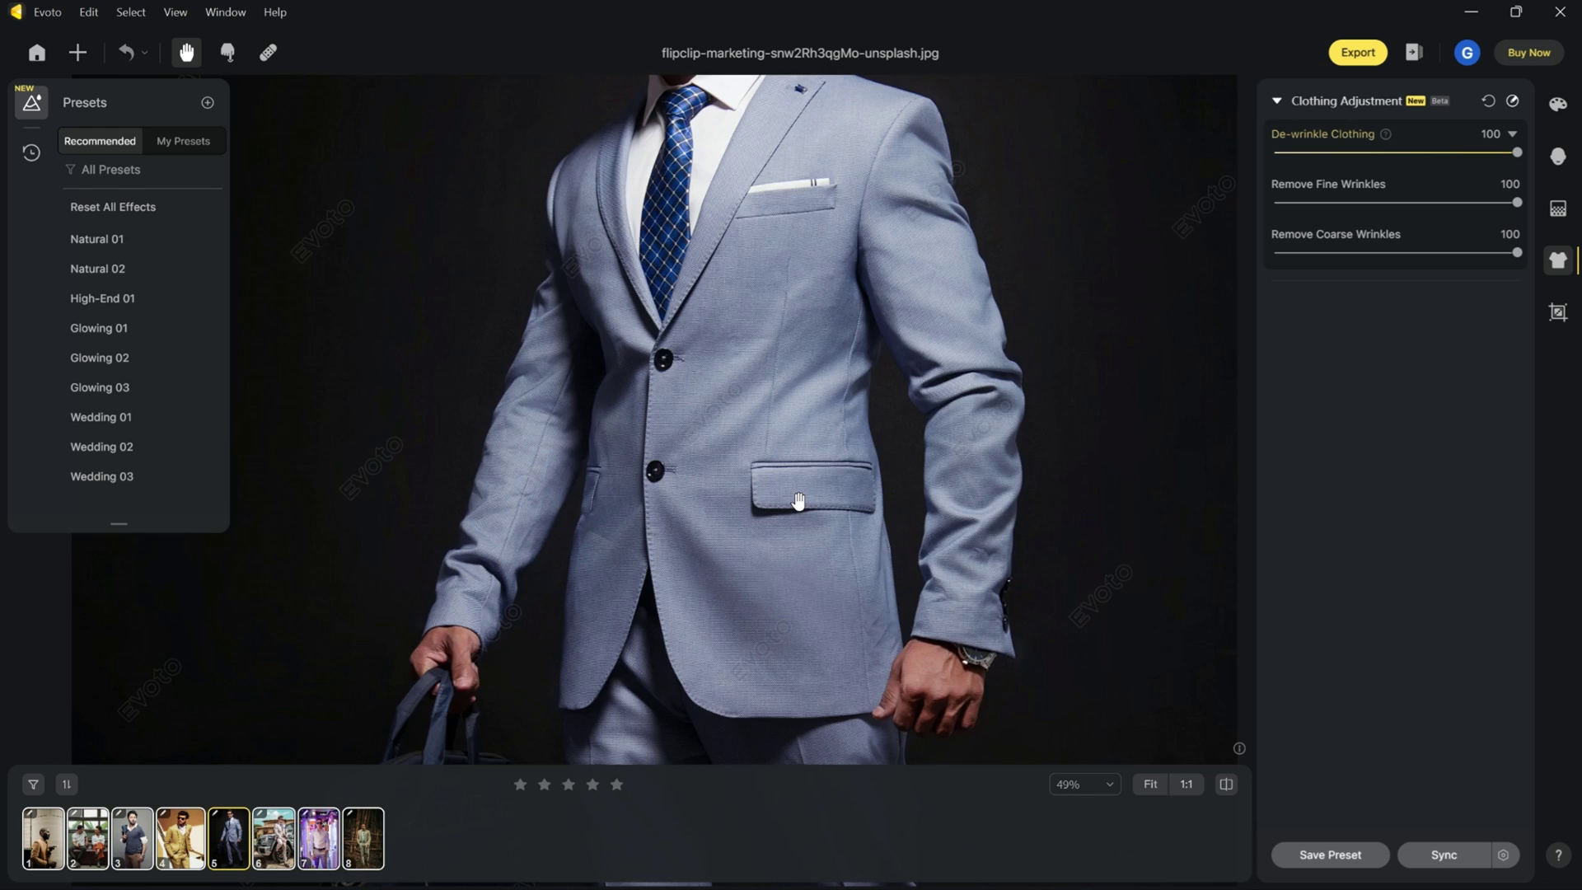
scroll(799, 497, "down", 4)
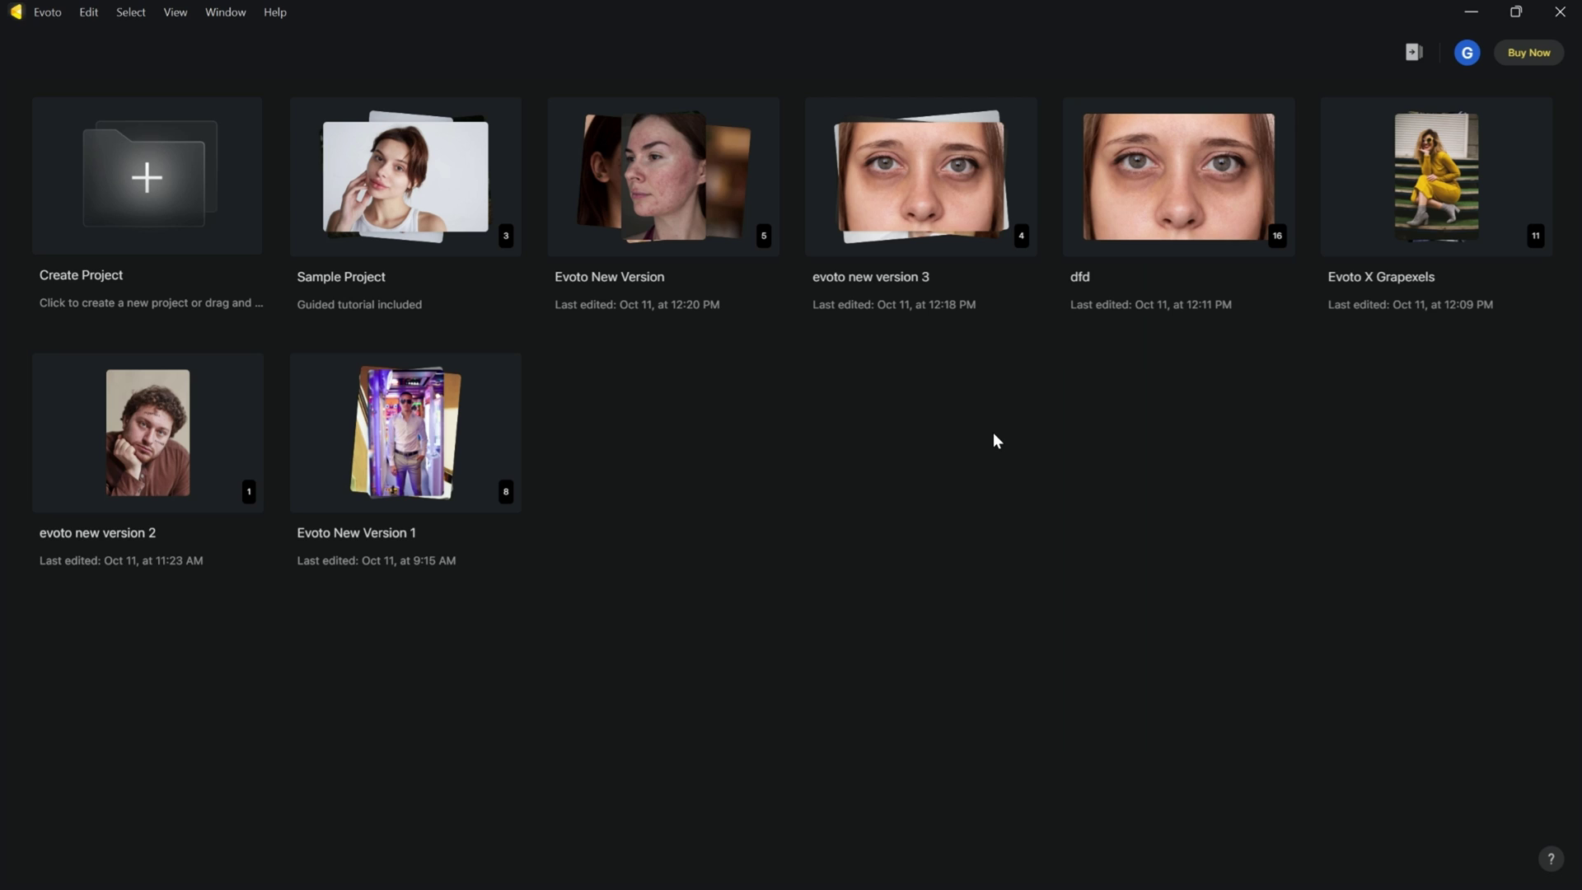
Open the Evoto New Version project and browse the rosacea and smiling man photos
left_click(667, 199)
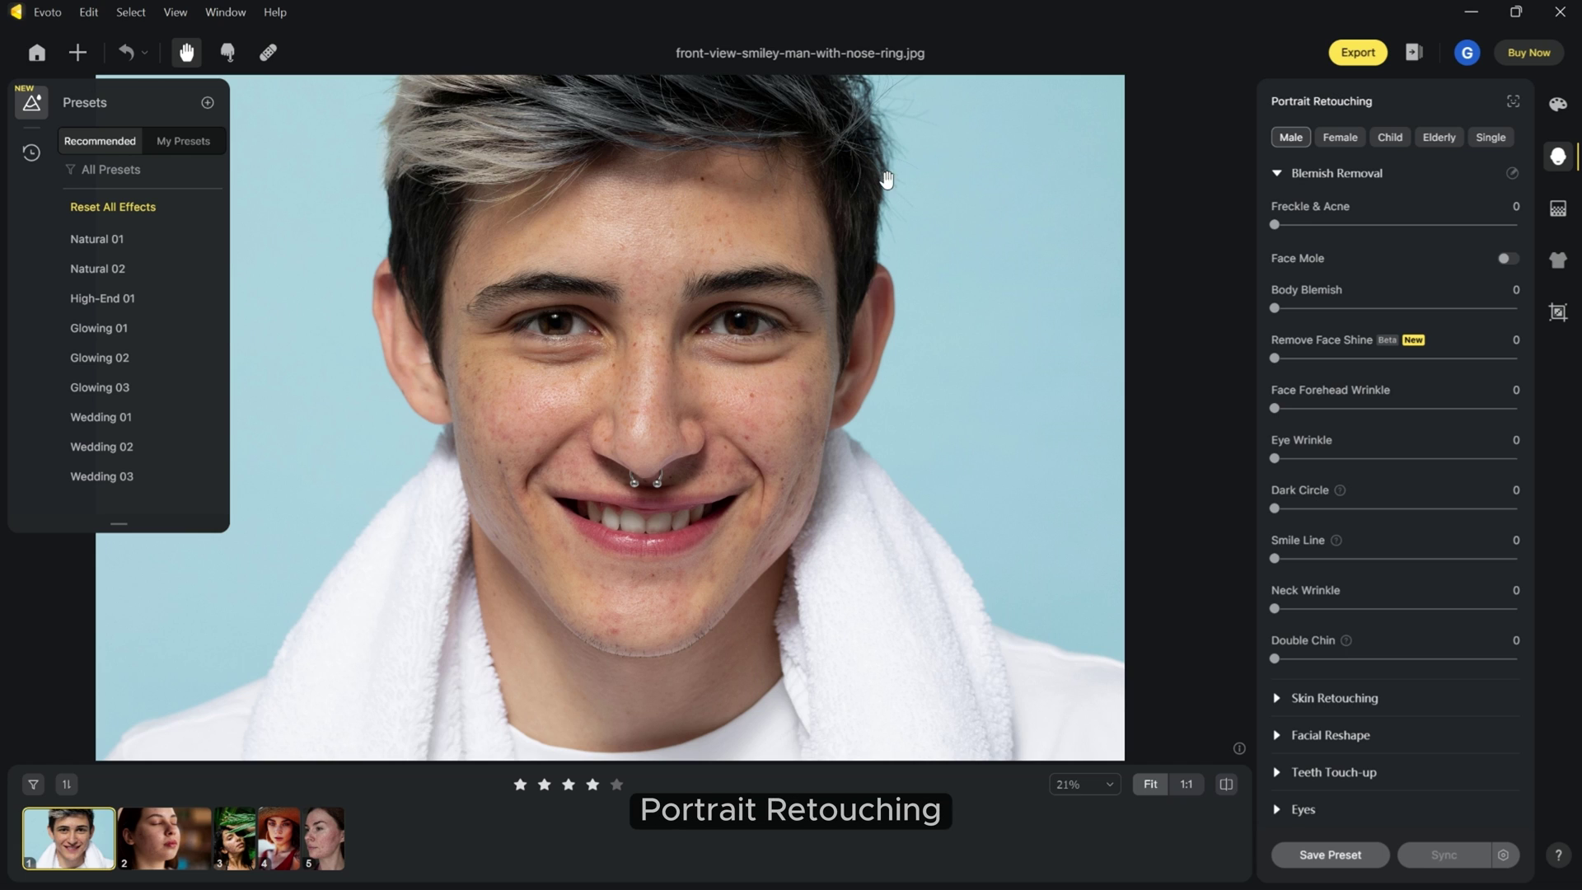
left_click(1277, 173)
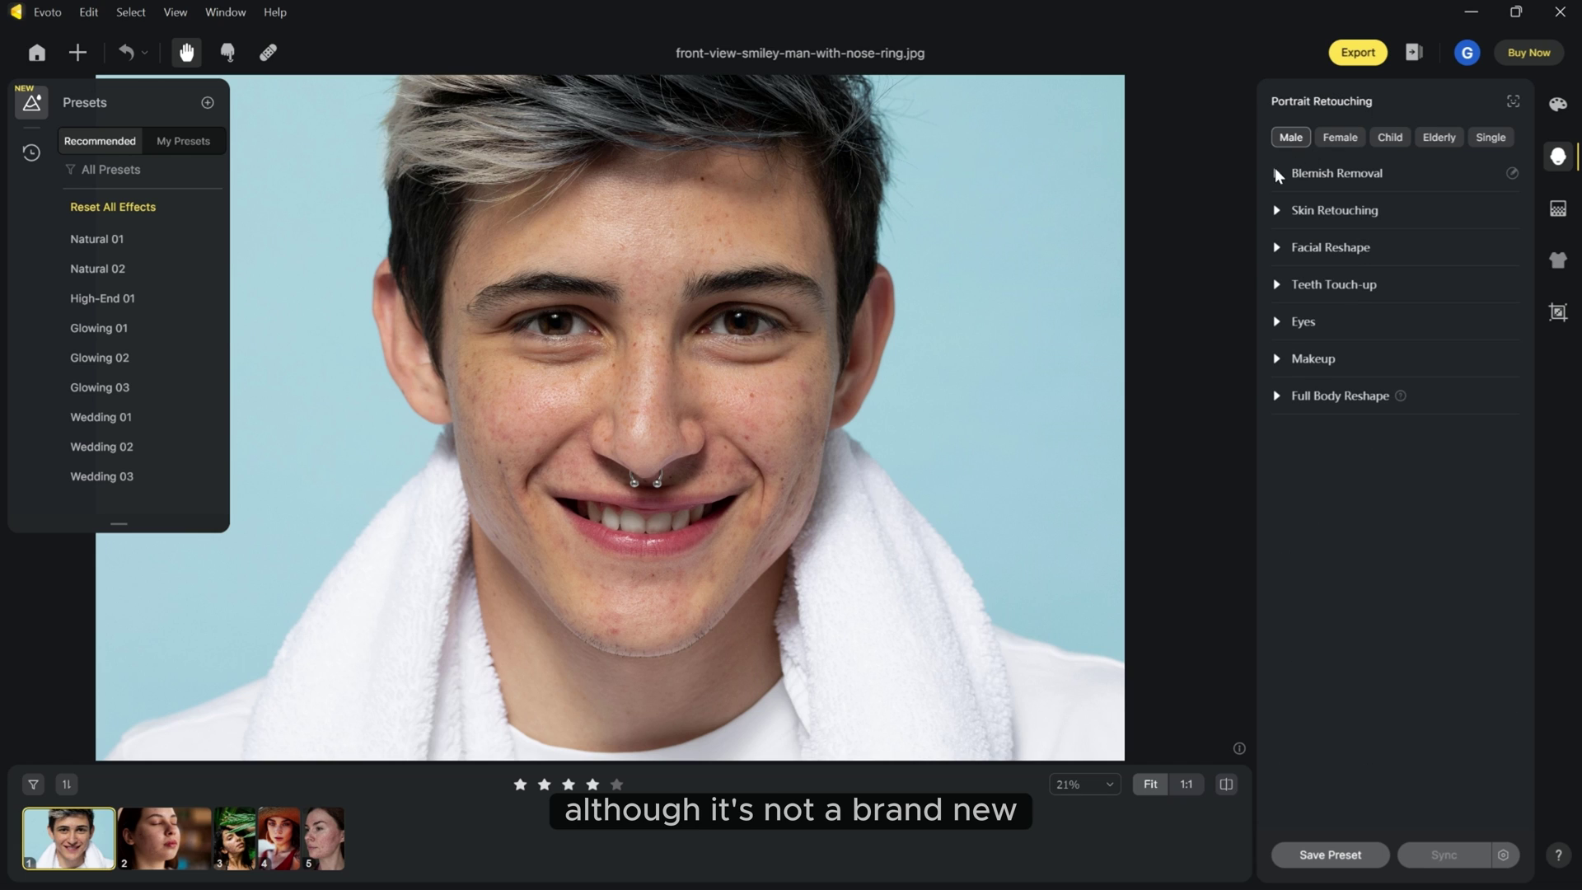
left_click(1276, 173)
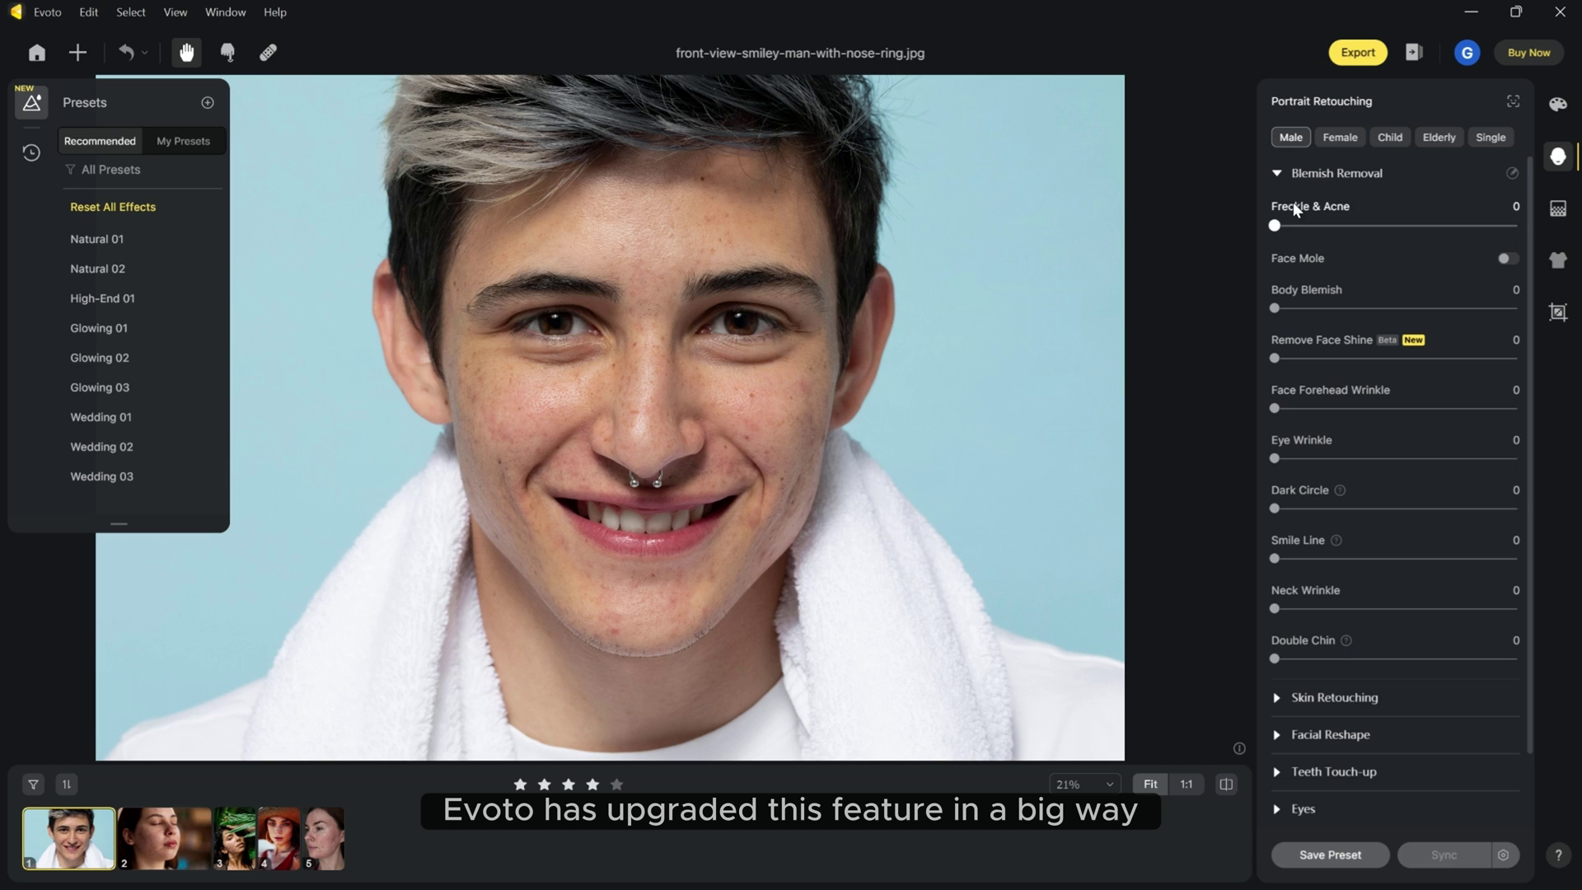
left_click(162, 848)
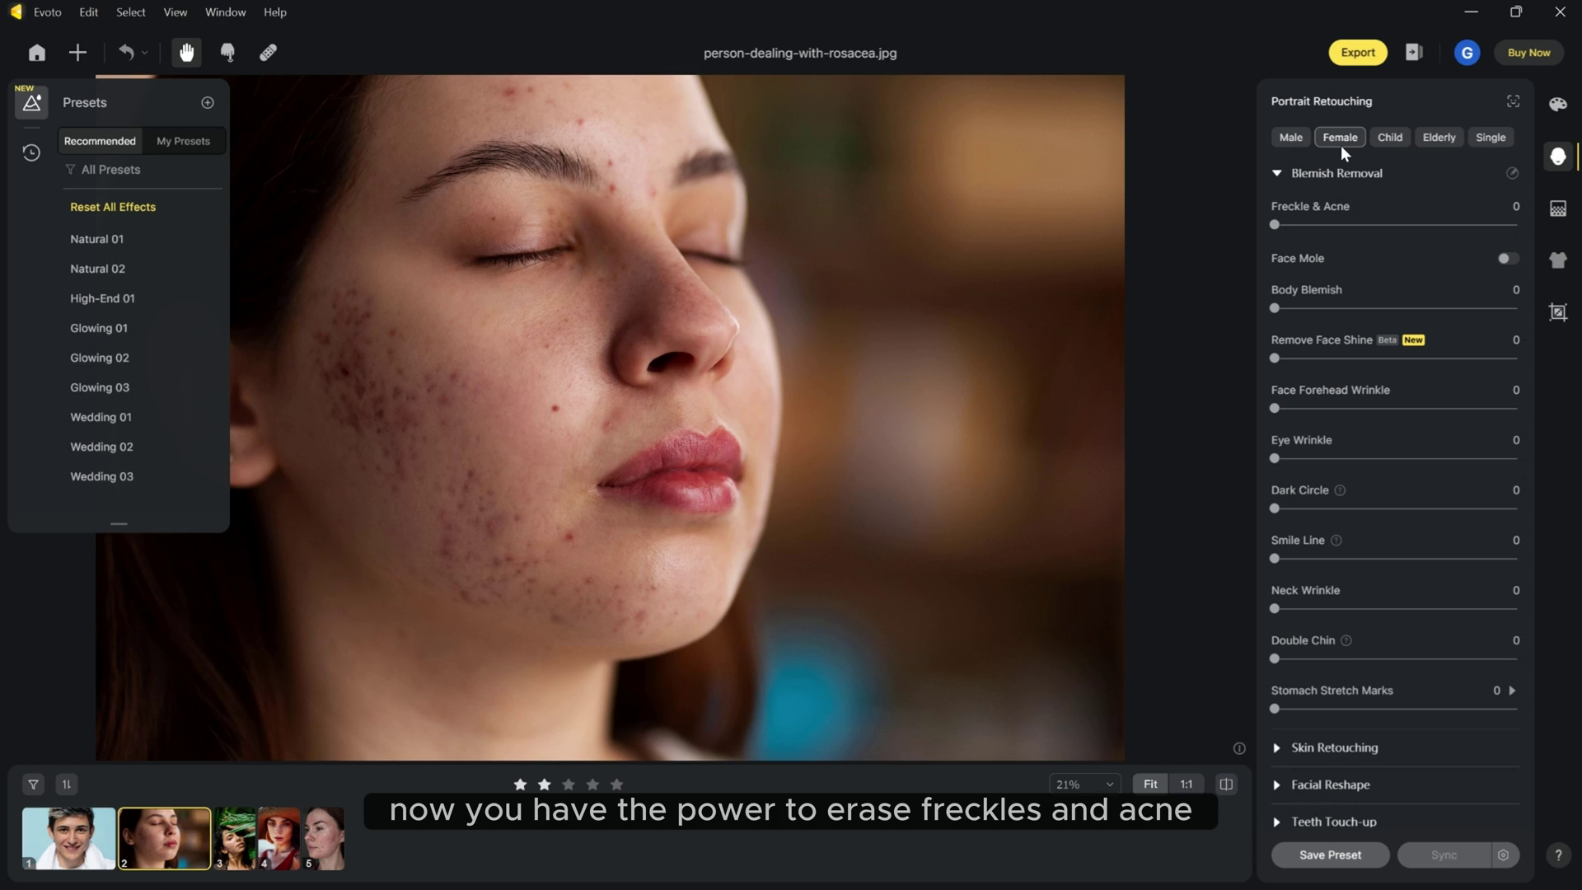
left_click(88, 855)
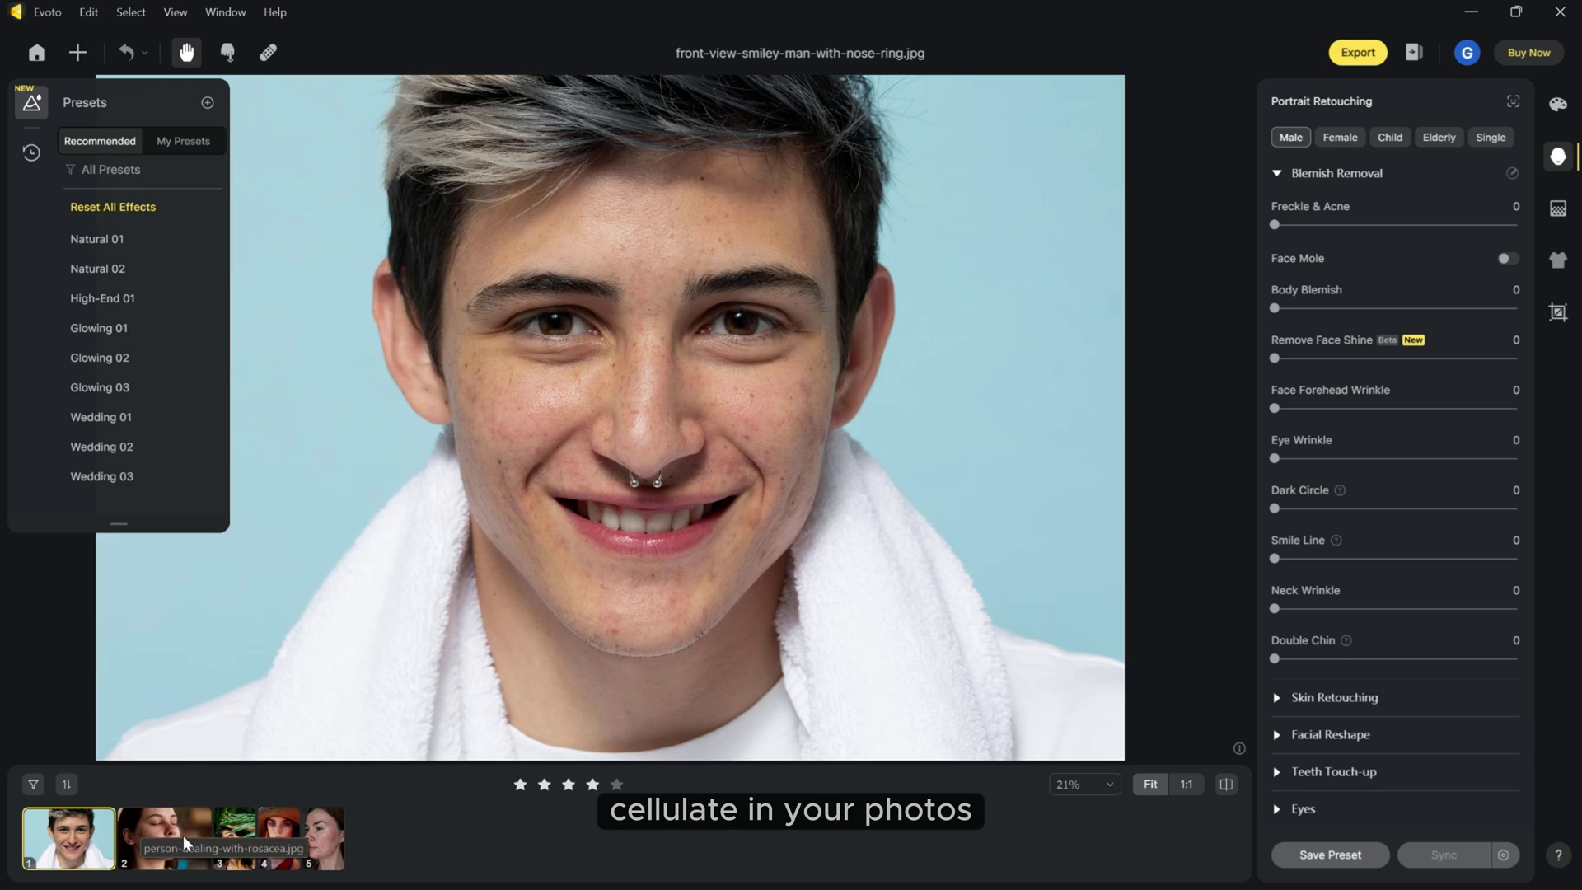
Raise Freckle & Acne on the red-skinned woman, and to about 98 on the green-leaf portrait, comparing
left_click(313, 834)
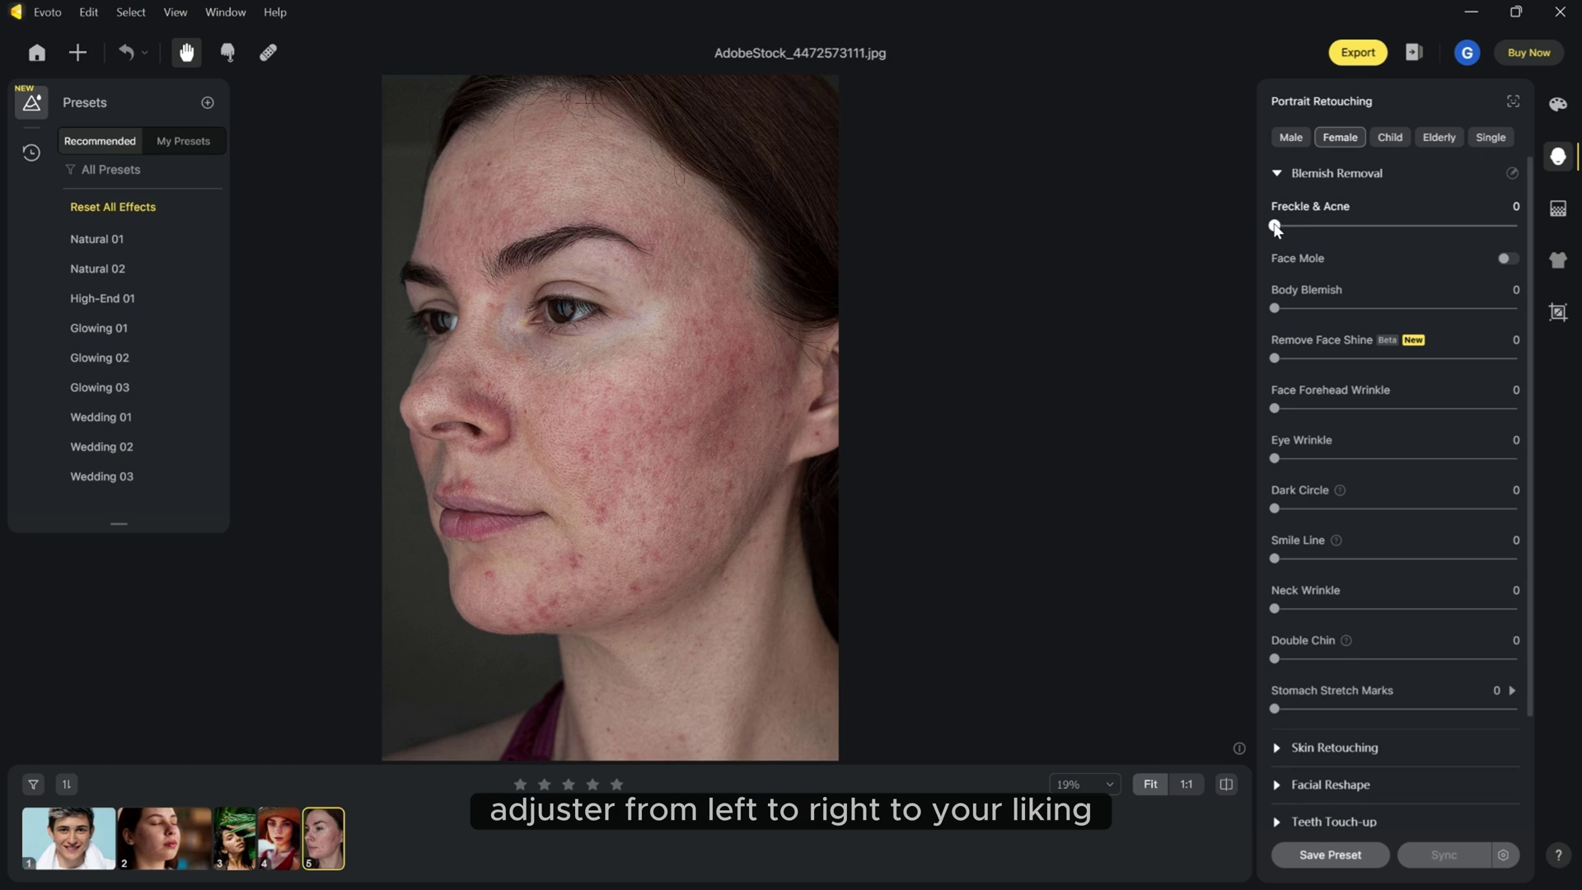
left_click_drag(1276, 228, 1518, 233)
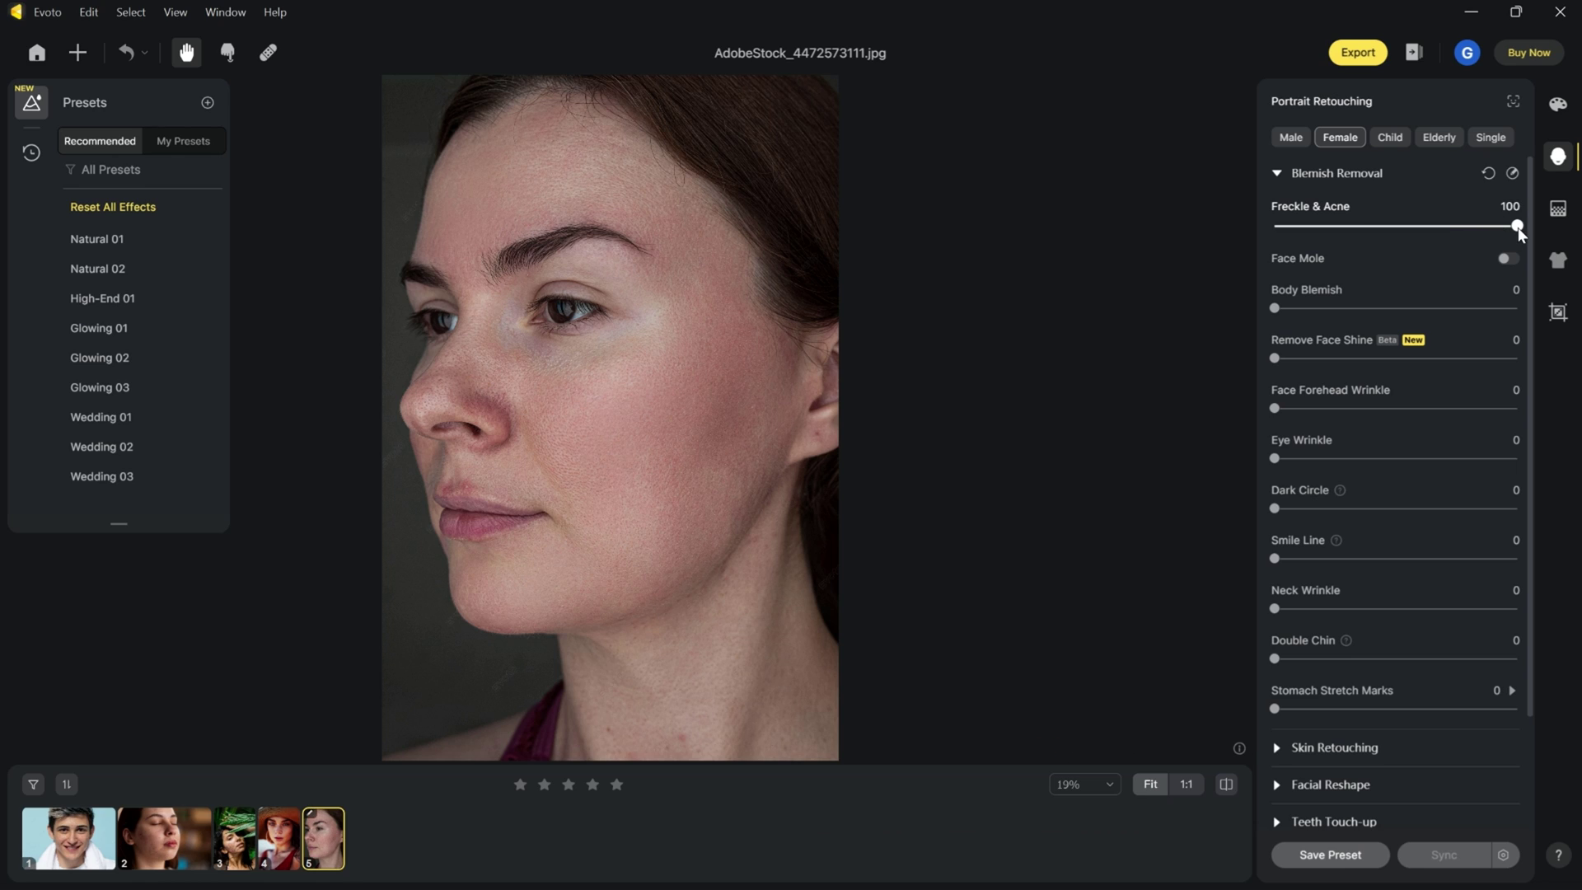
left_click(247, 833)
scroll(522, 582, "up", 5)
left_click_drag(695, 420, 680, 481)
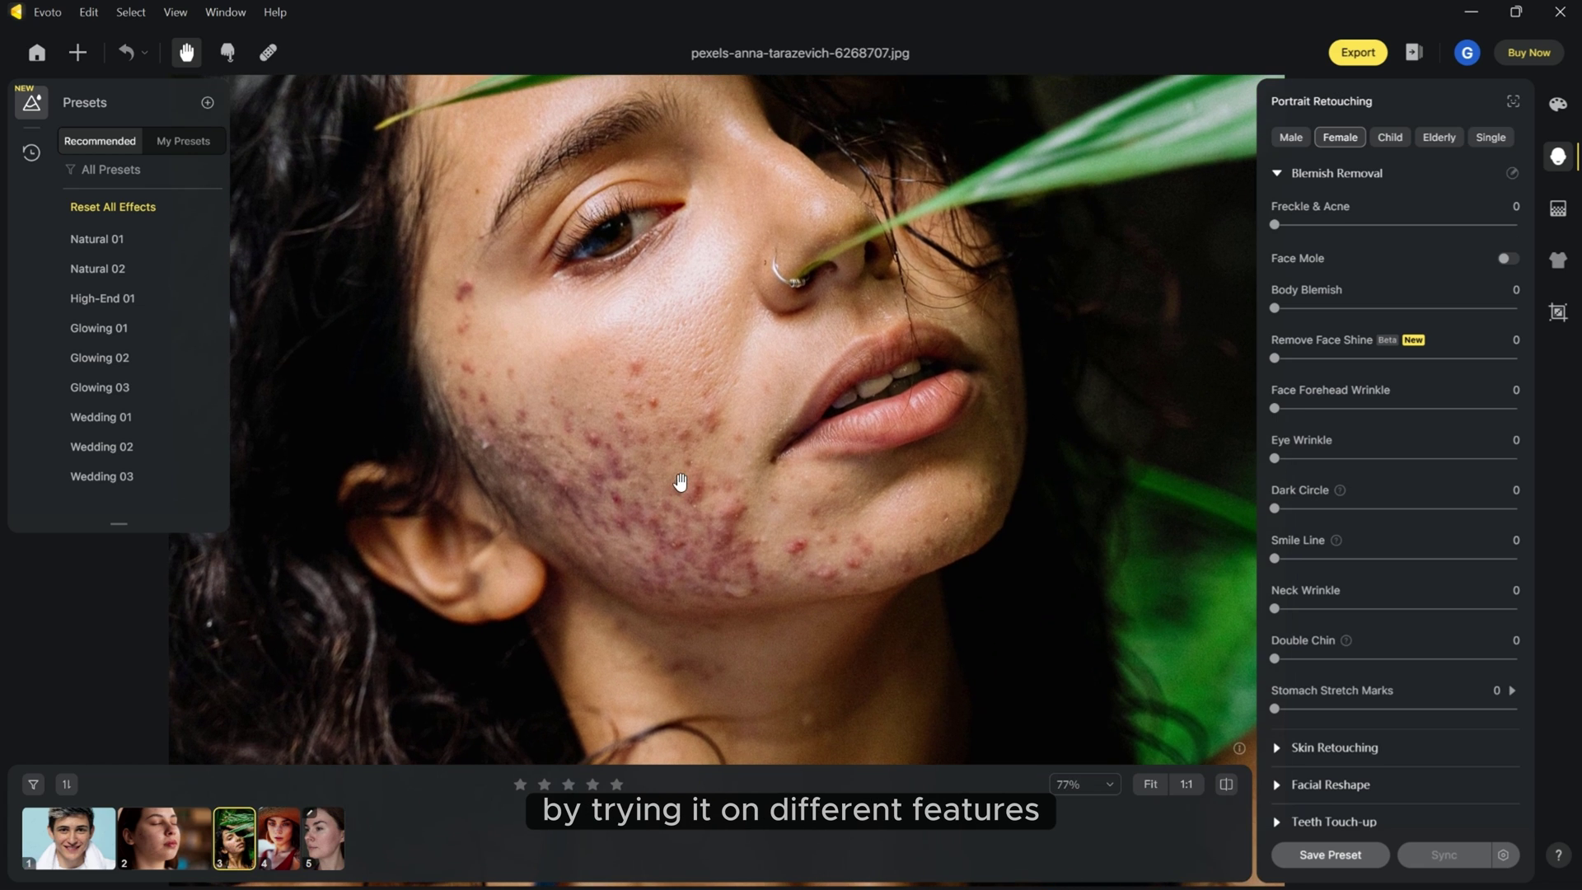
left_click_drag(1389, 237, 1514, 232)
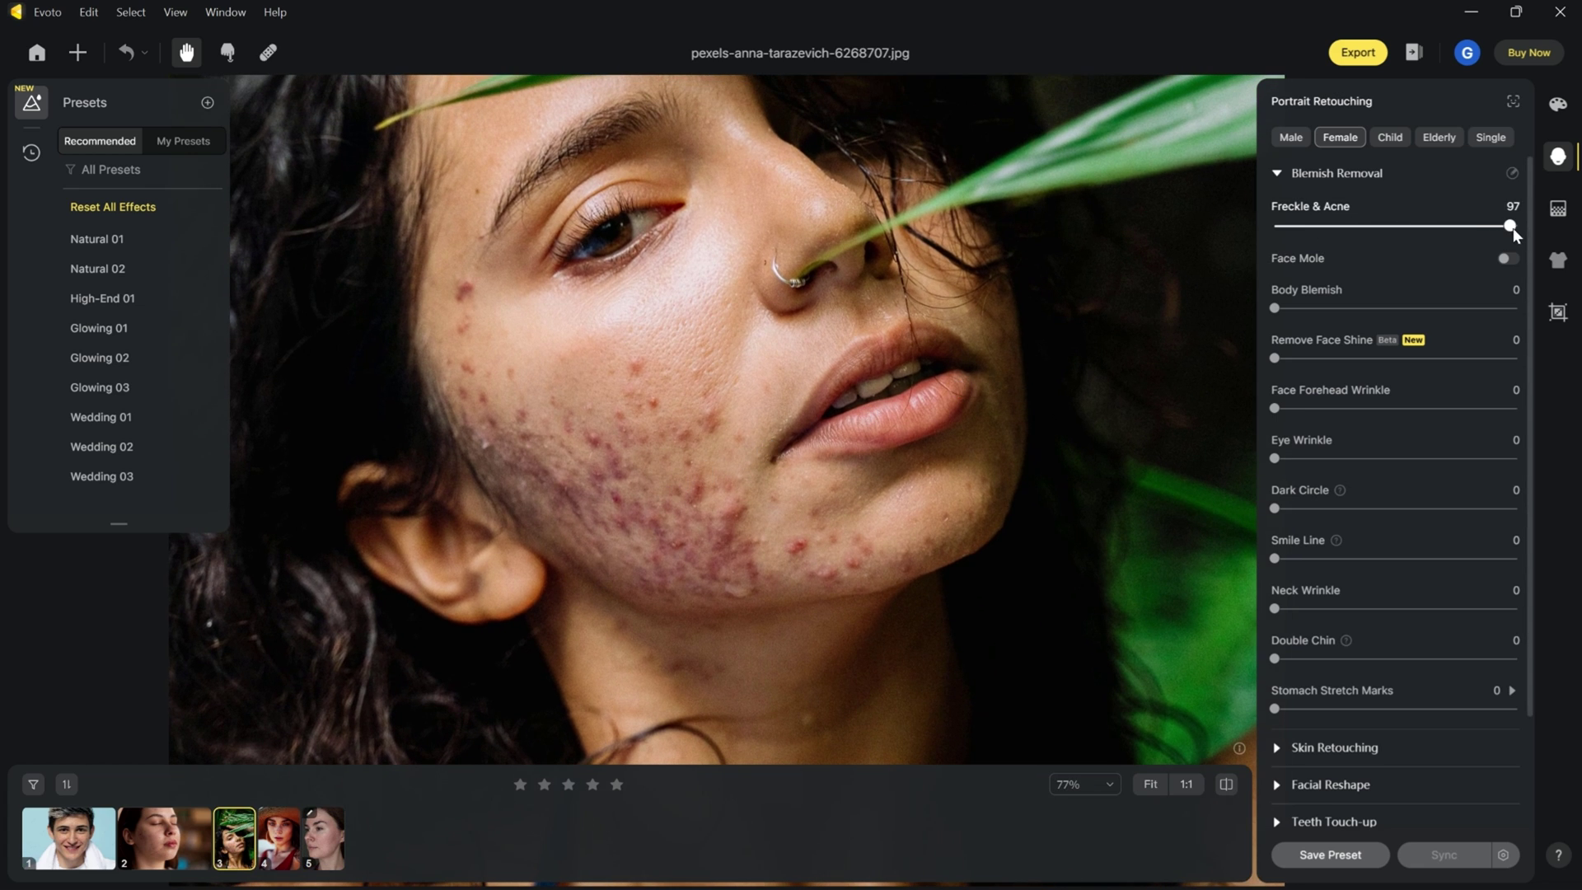
left_click_drag(844, 348, 842, 354)
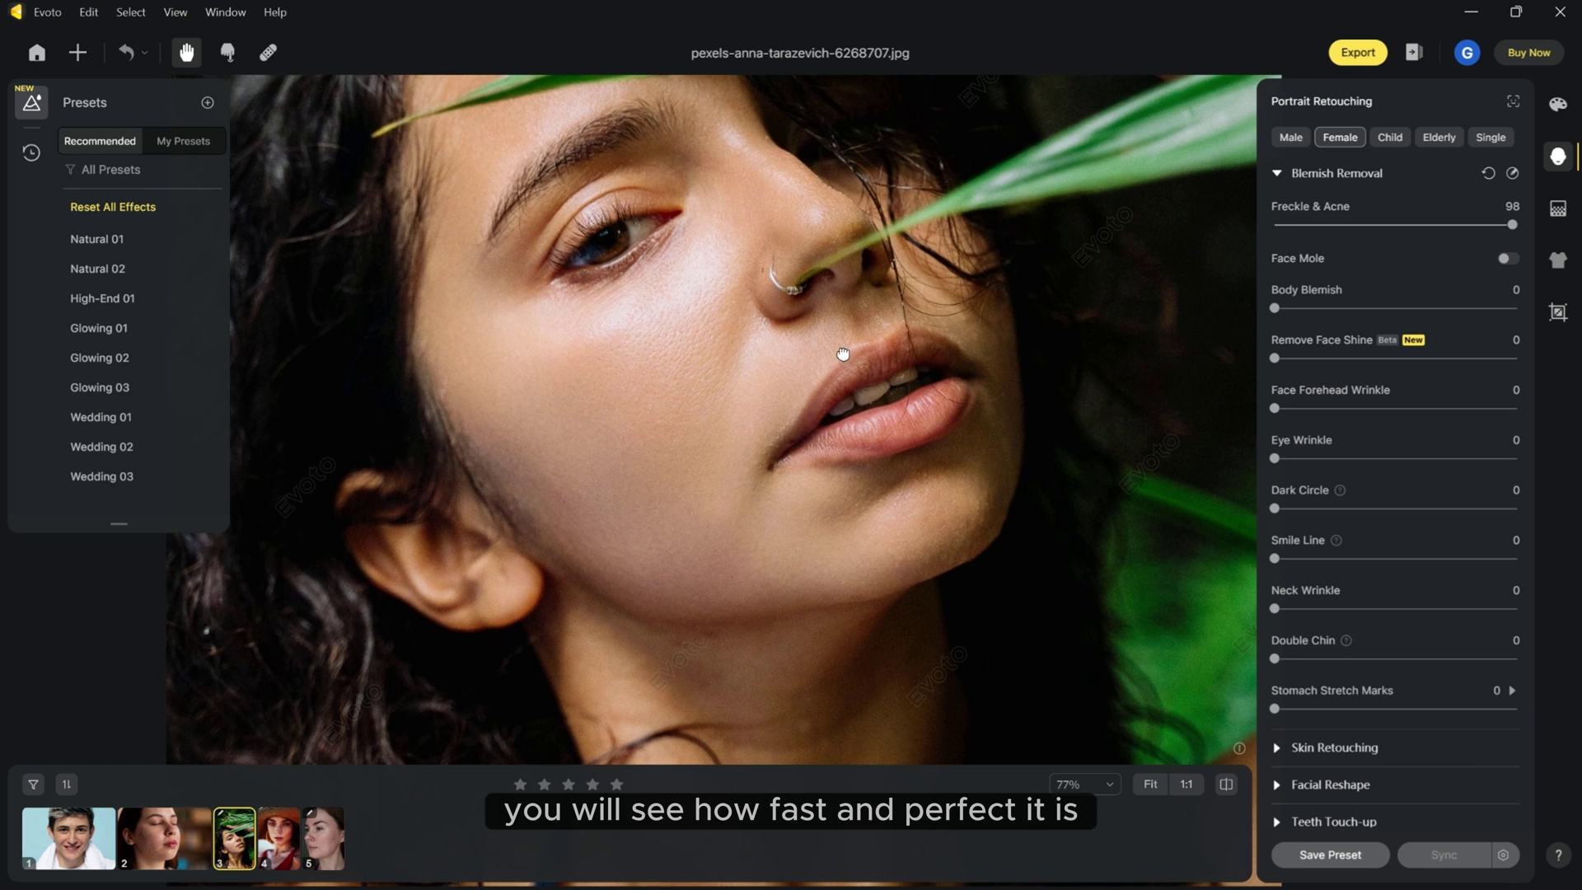
left_click(1233, 789)
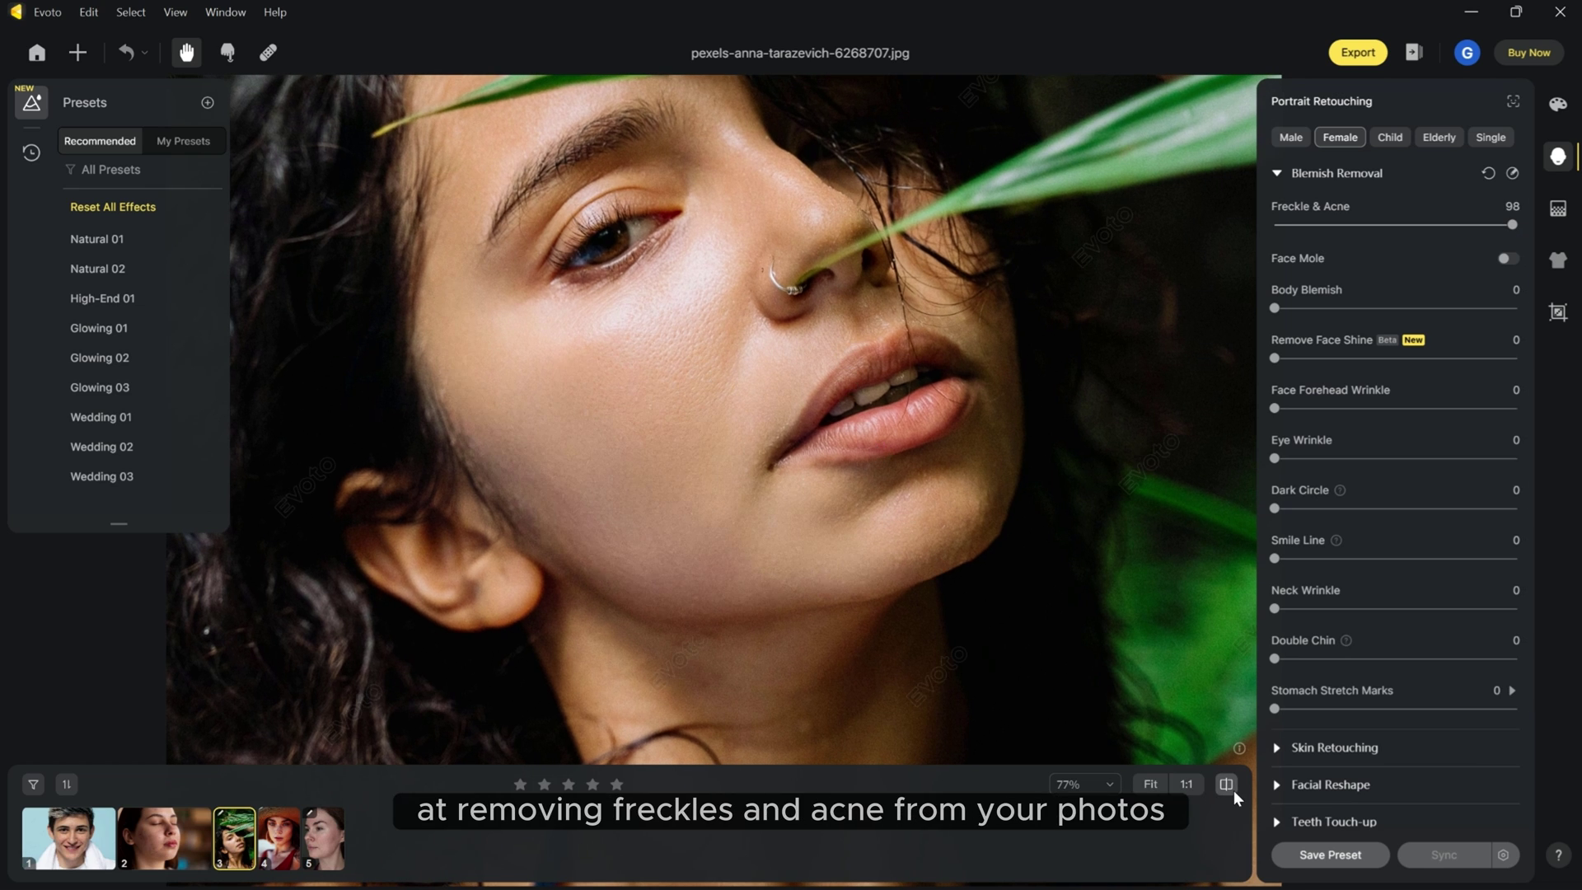
left_click(1232, 789)
Compare the red-skinned woman's result, then set Freckle & Acne to 100 on the rosacea photo
left_click(323, 836)
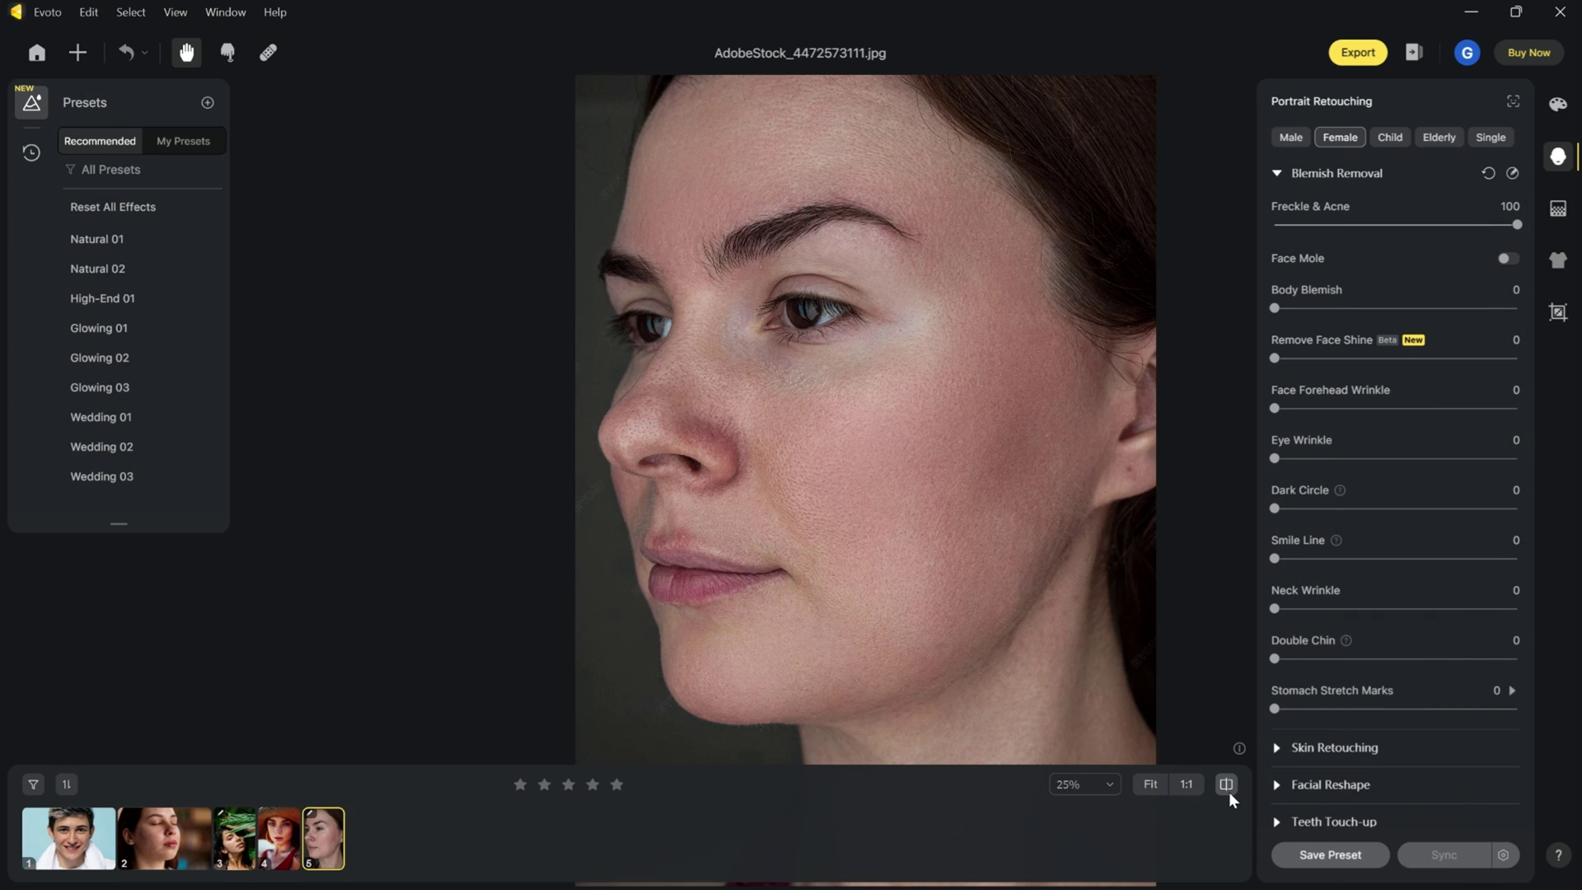
left_click(1230, 795)
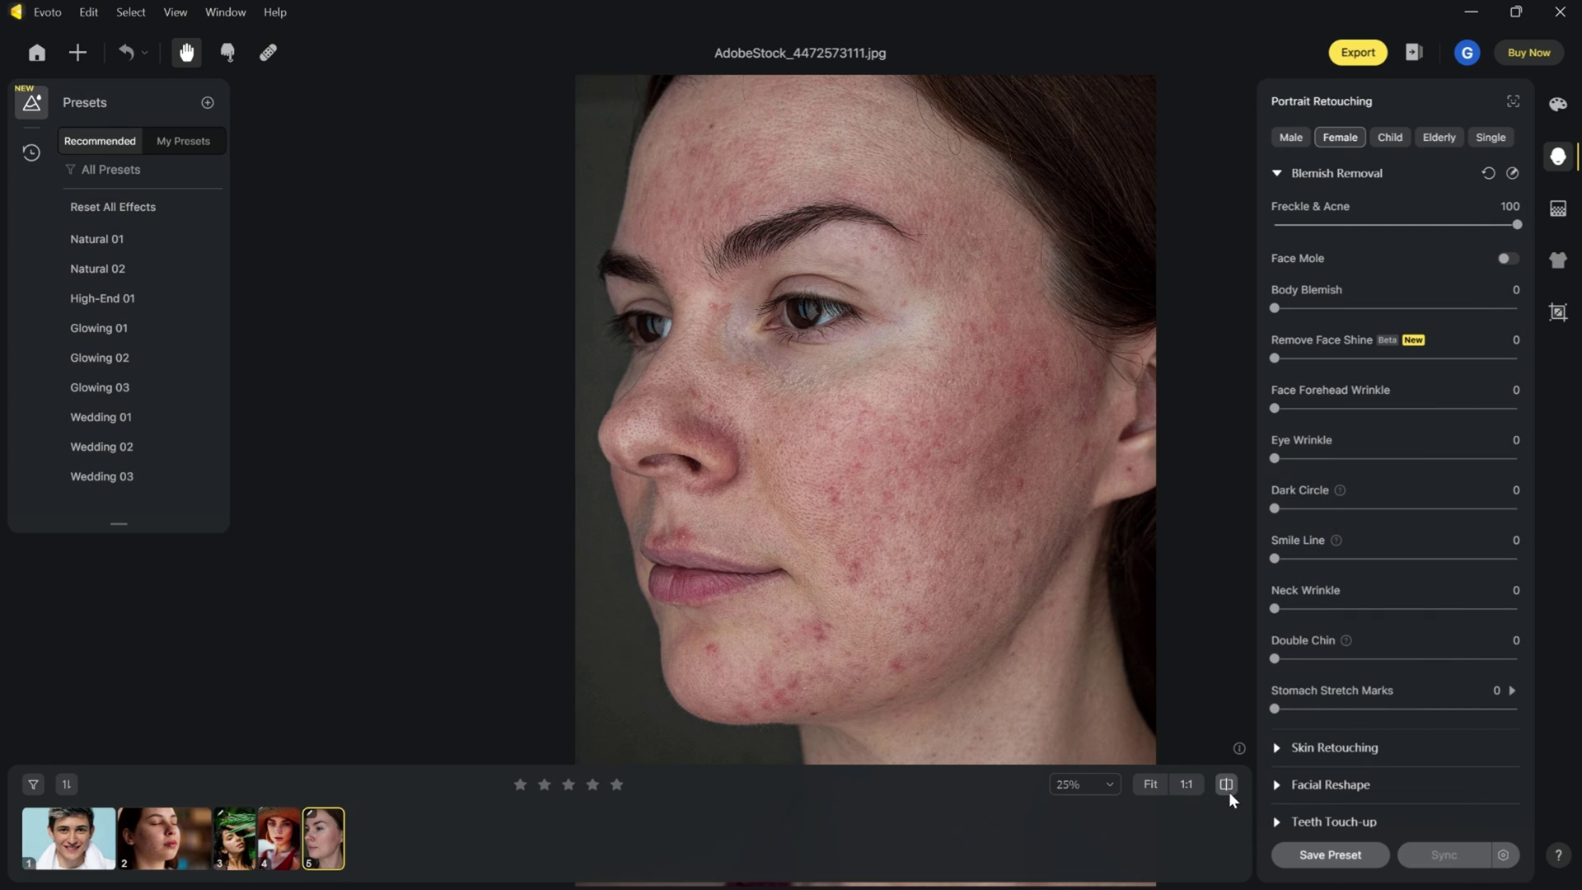
left_click(195, 841)
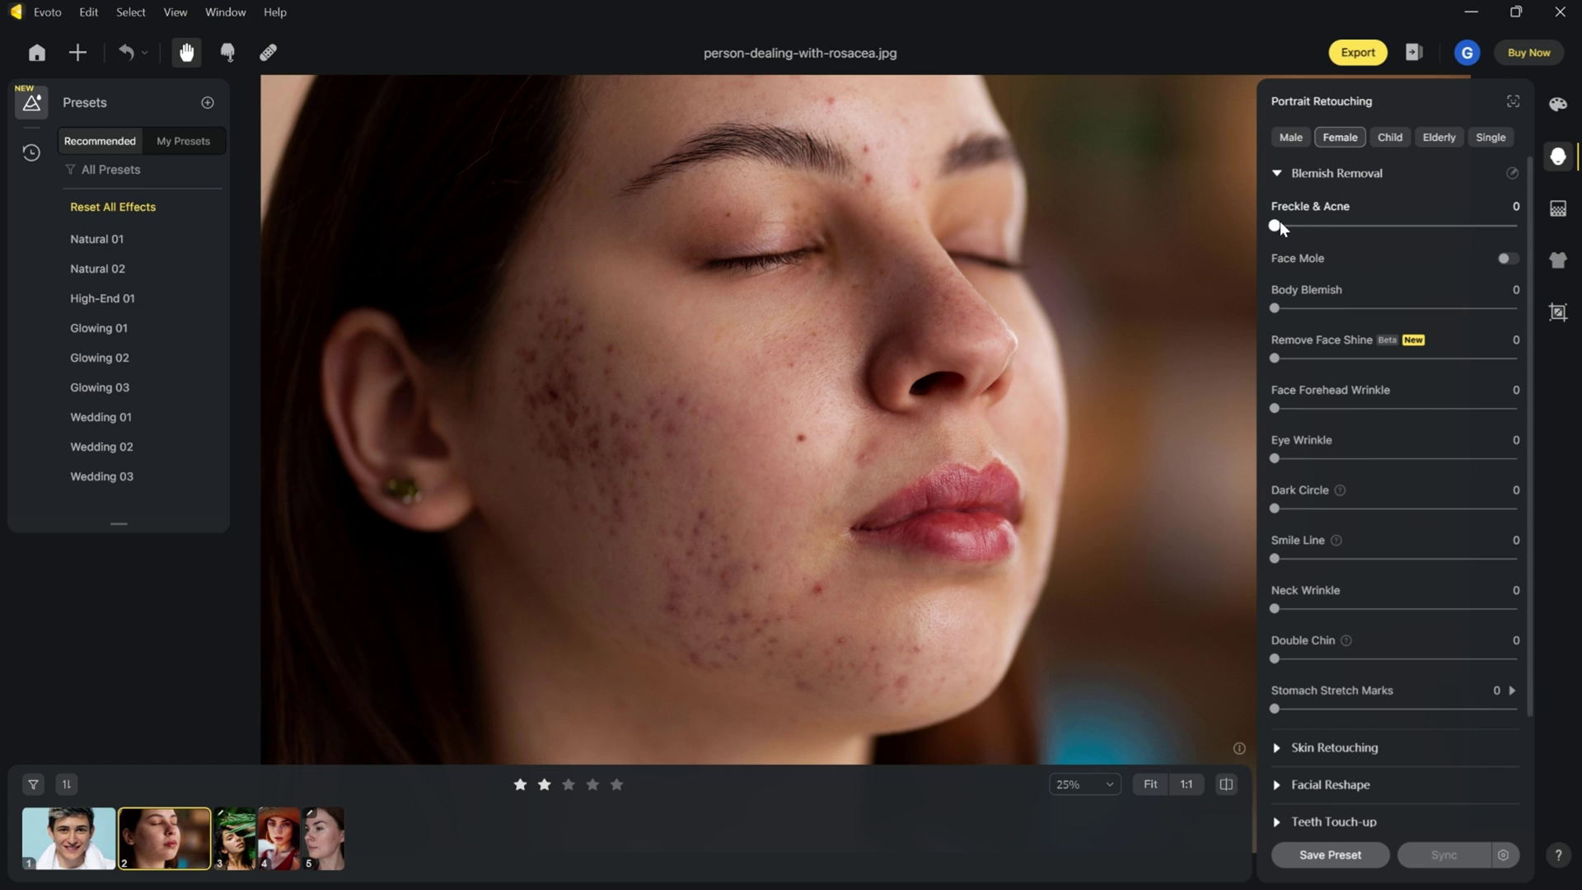
left_click_drag(1274, 224, 1518, 227)
scroll(783, 423, "down", 2)
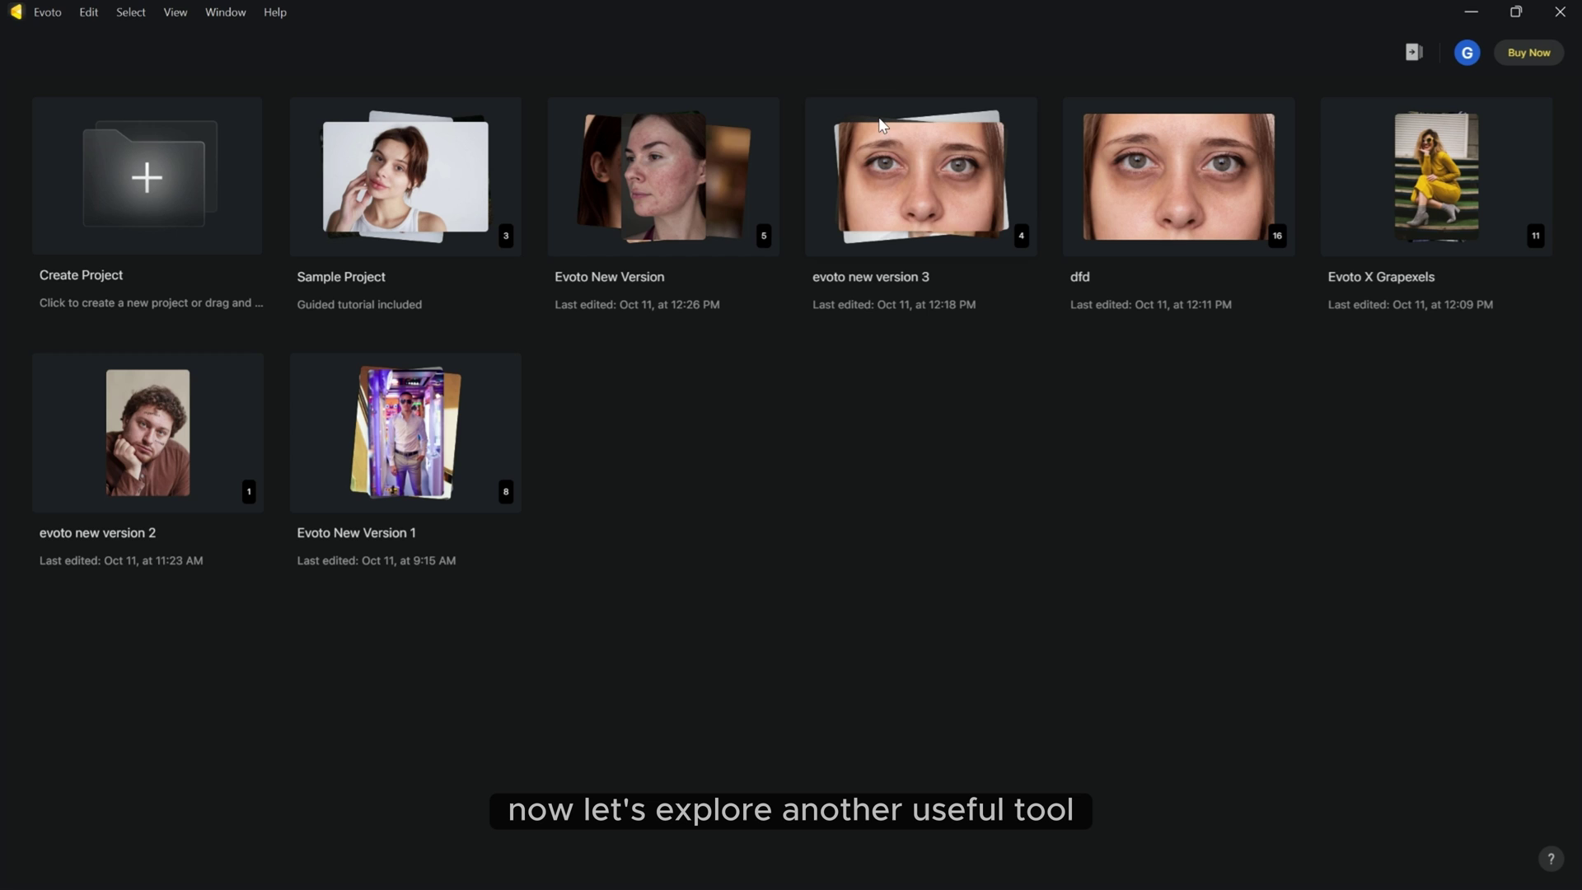
In evoto new version 3, set Remove Face Shine to 100 on shiny-face.jpg and compare
left_click(906, 196)
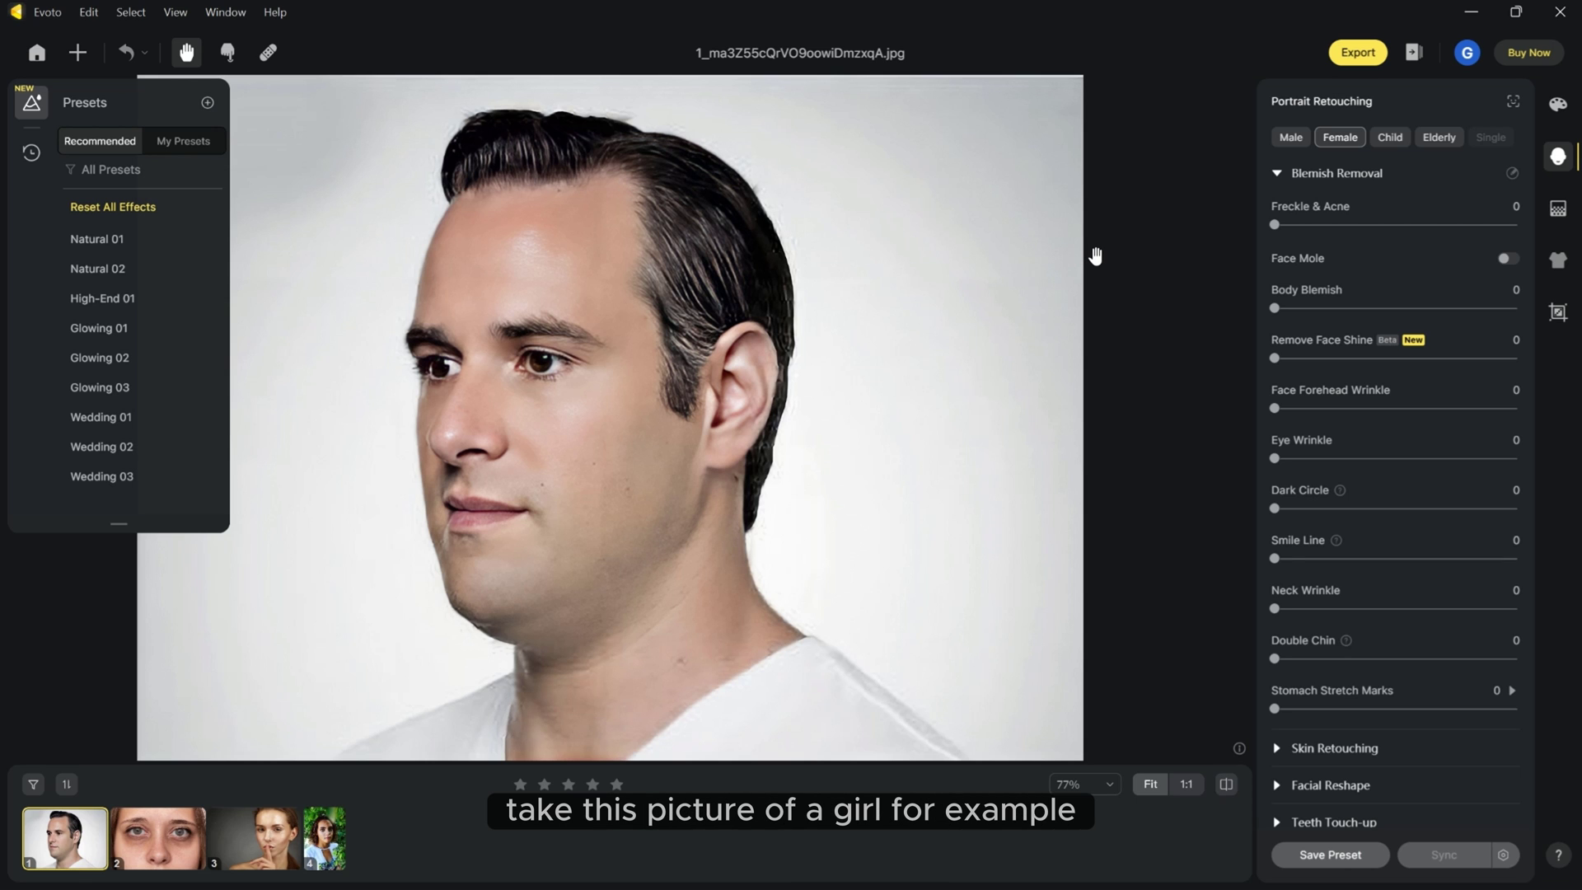
left_click(284, 834)
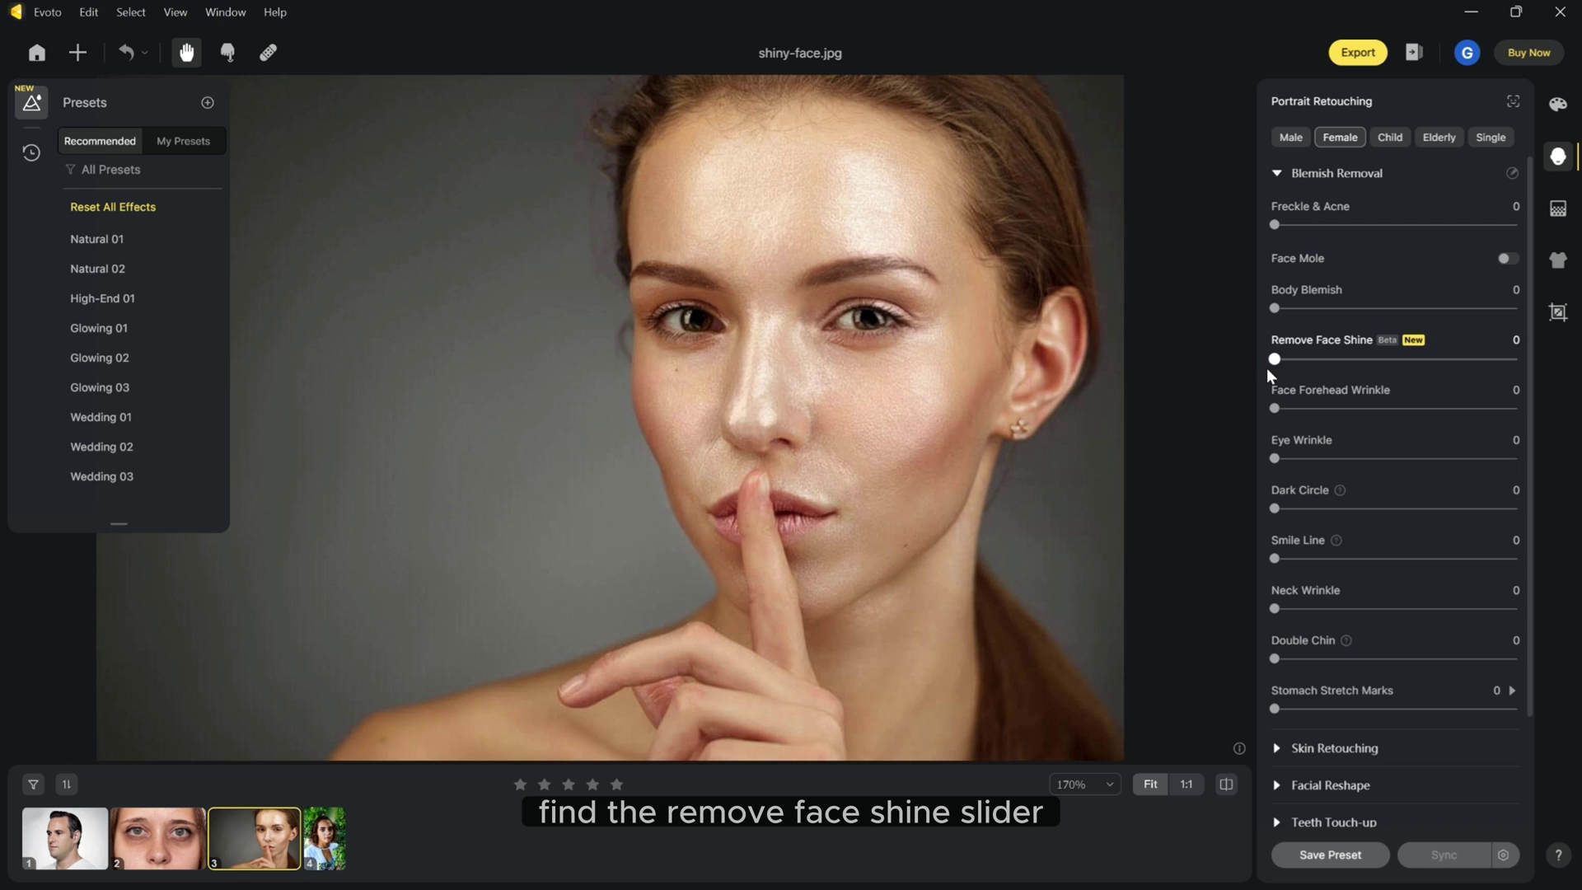
left_click_drag(1470, 360, 1549, 364)
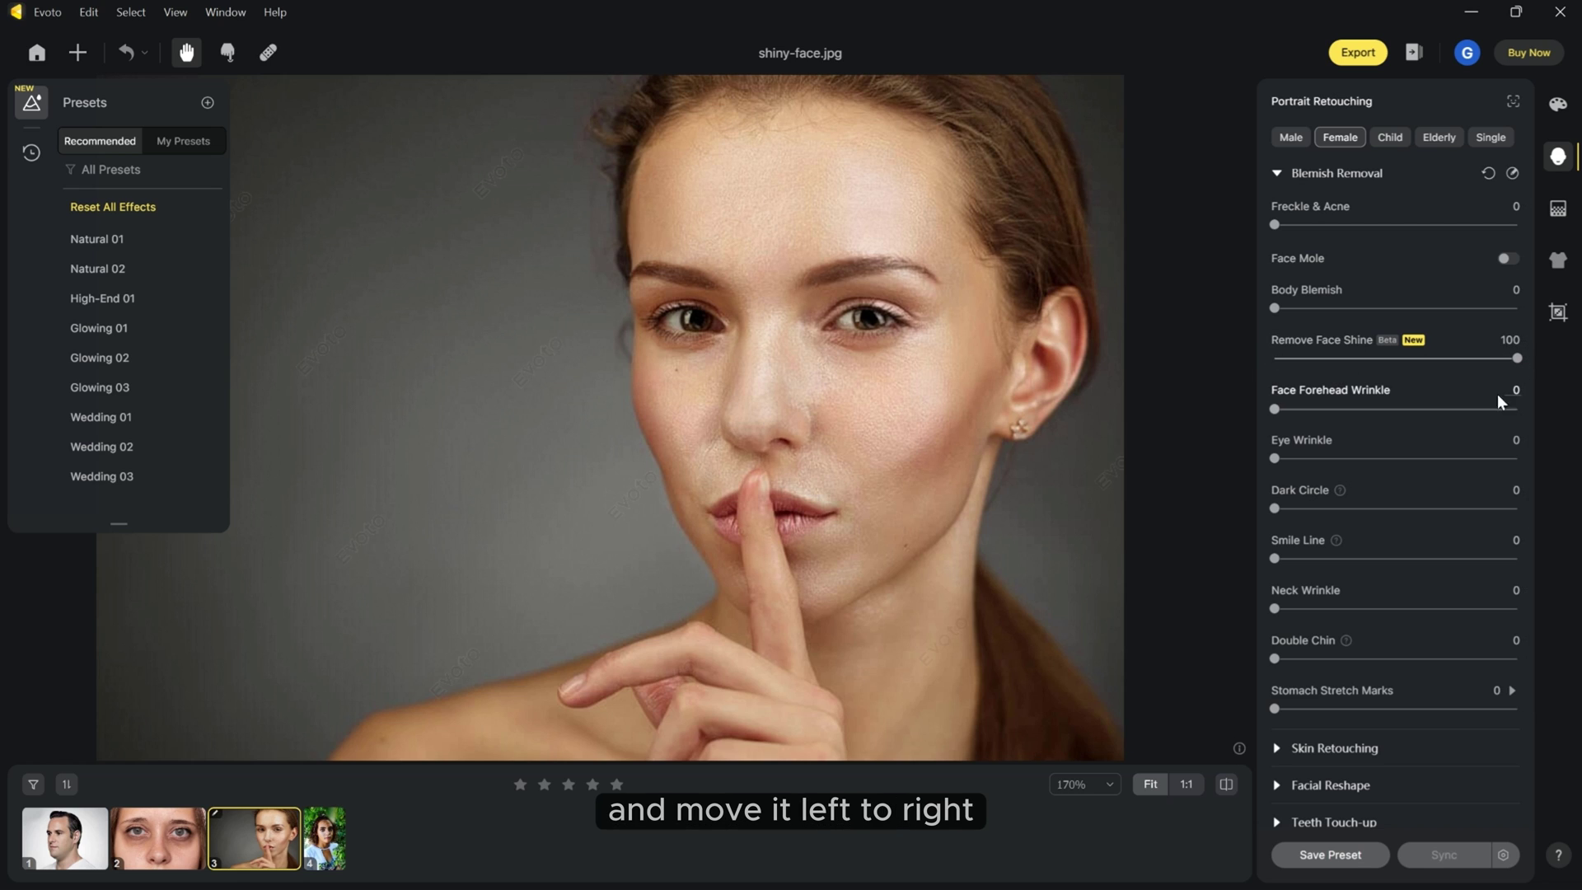
left_click(1225, 793)
left_click(1225, 792)
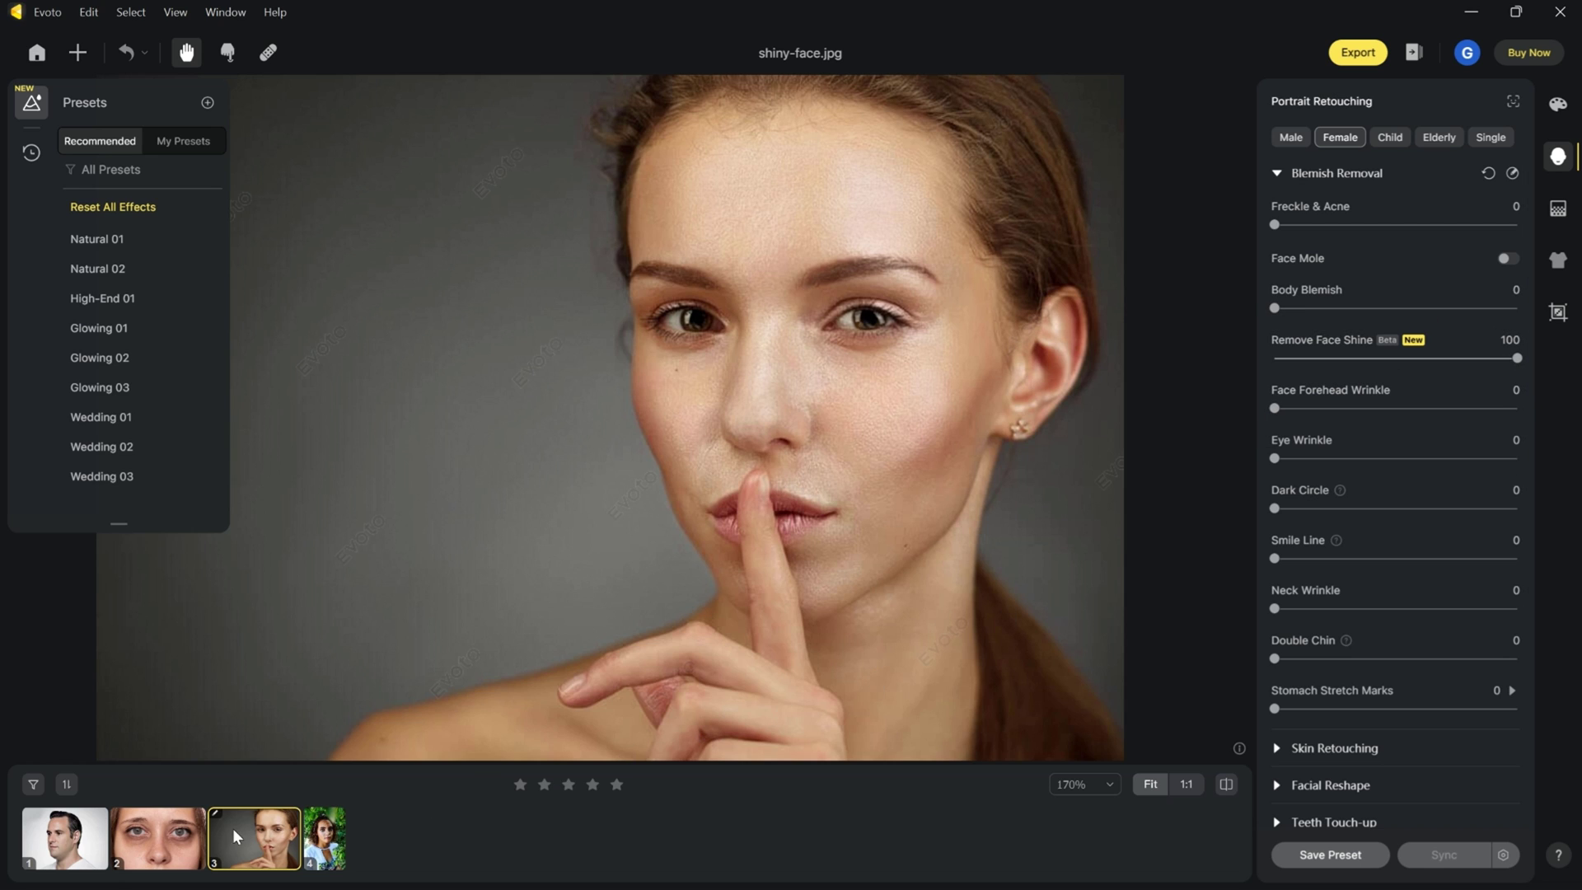
Set Eye Wrinkle and Dark Circle to 100 on dark-circles-under-eyes-678x446.jpg
left_click(182, 848)
scroll(705, 424, "down", 2)
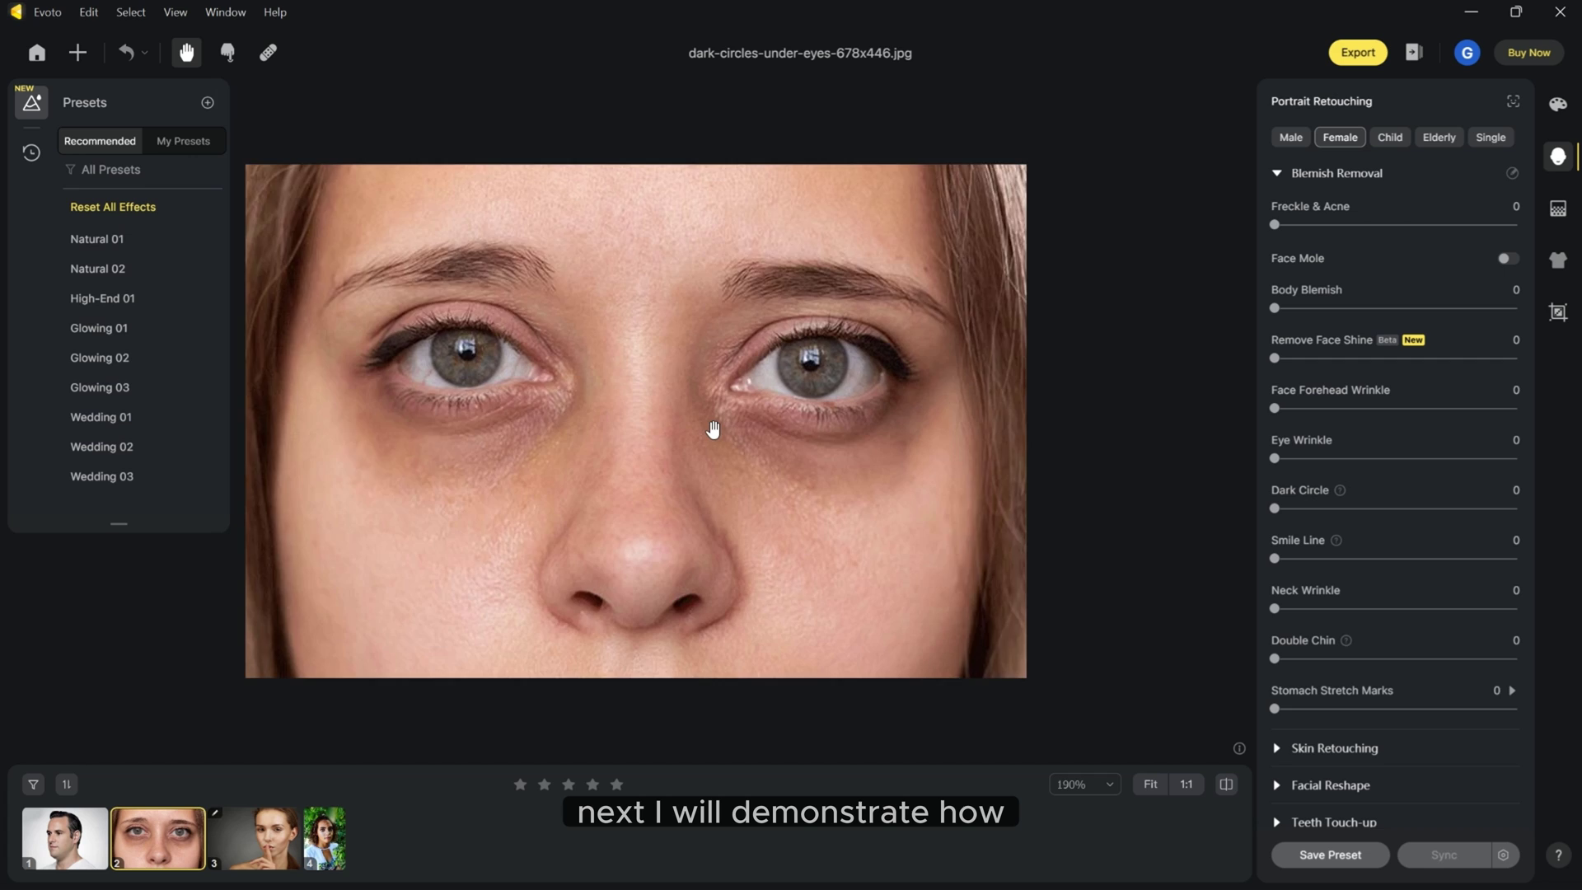
scroll(715, 430, "up", 2)
left_click_drag(715, 430, 818, 426)
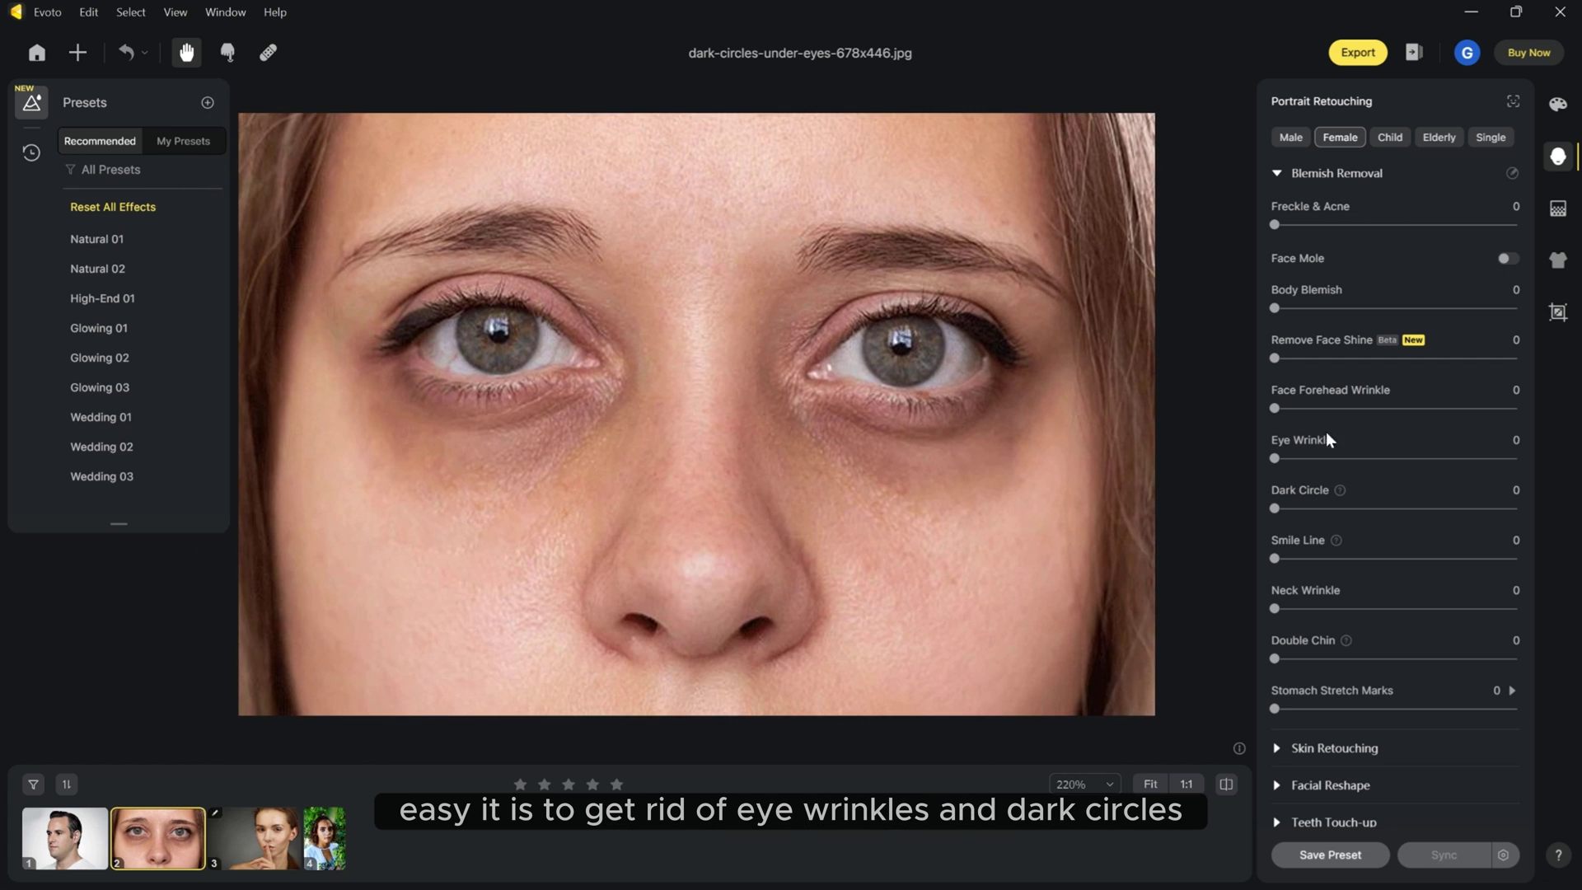
left_click_drag(1275, 459, 1516, 458)
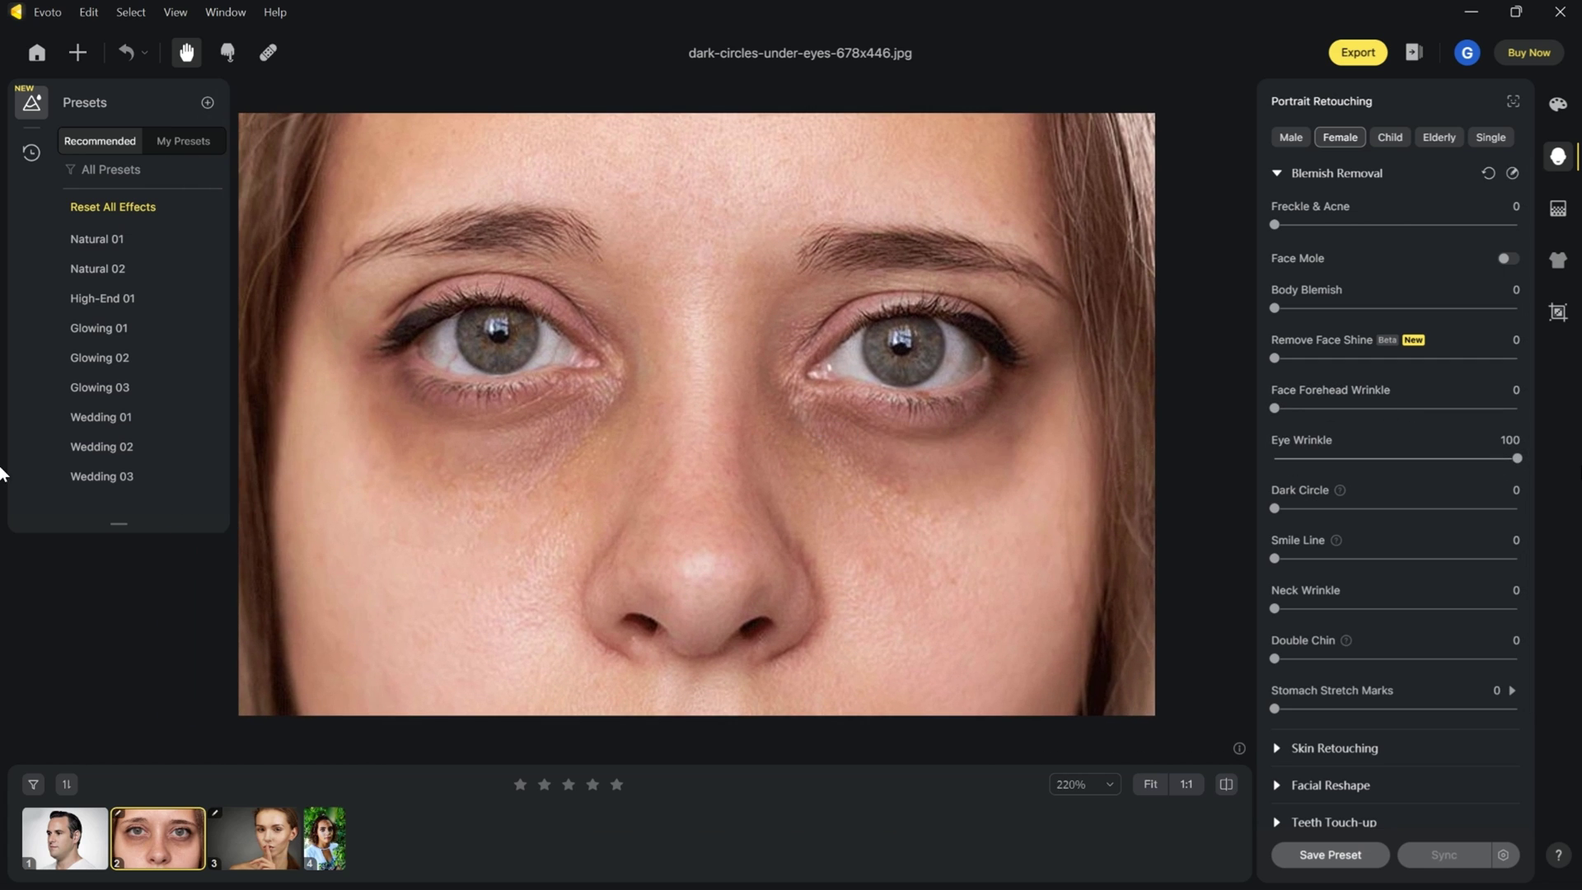
left_click_drag(1274, 509, 1536, 519)
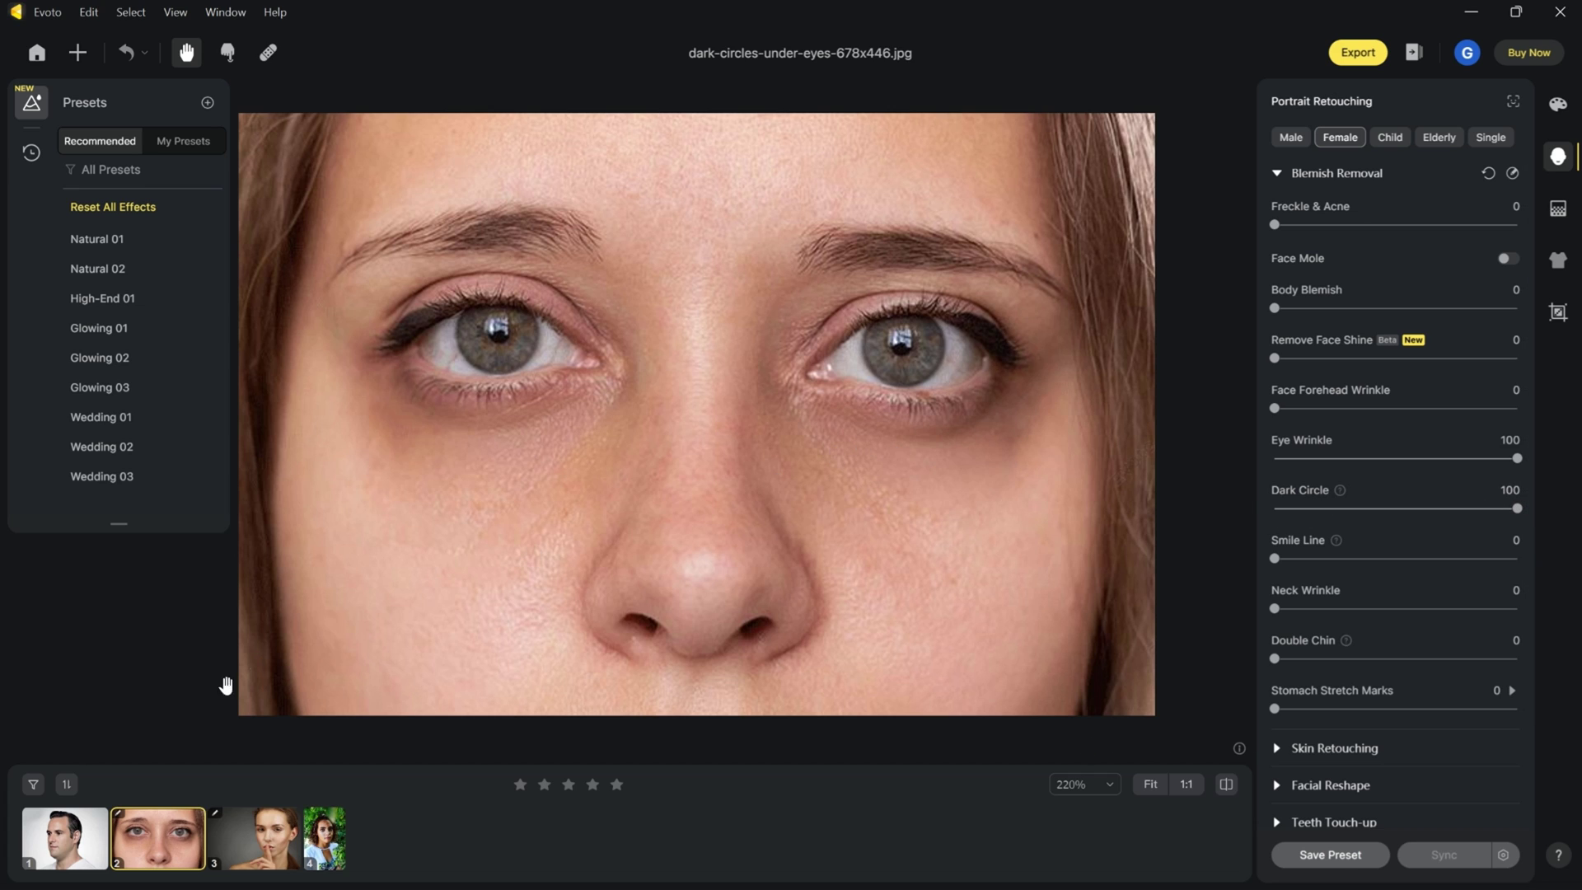
left_click(80, 840)
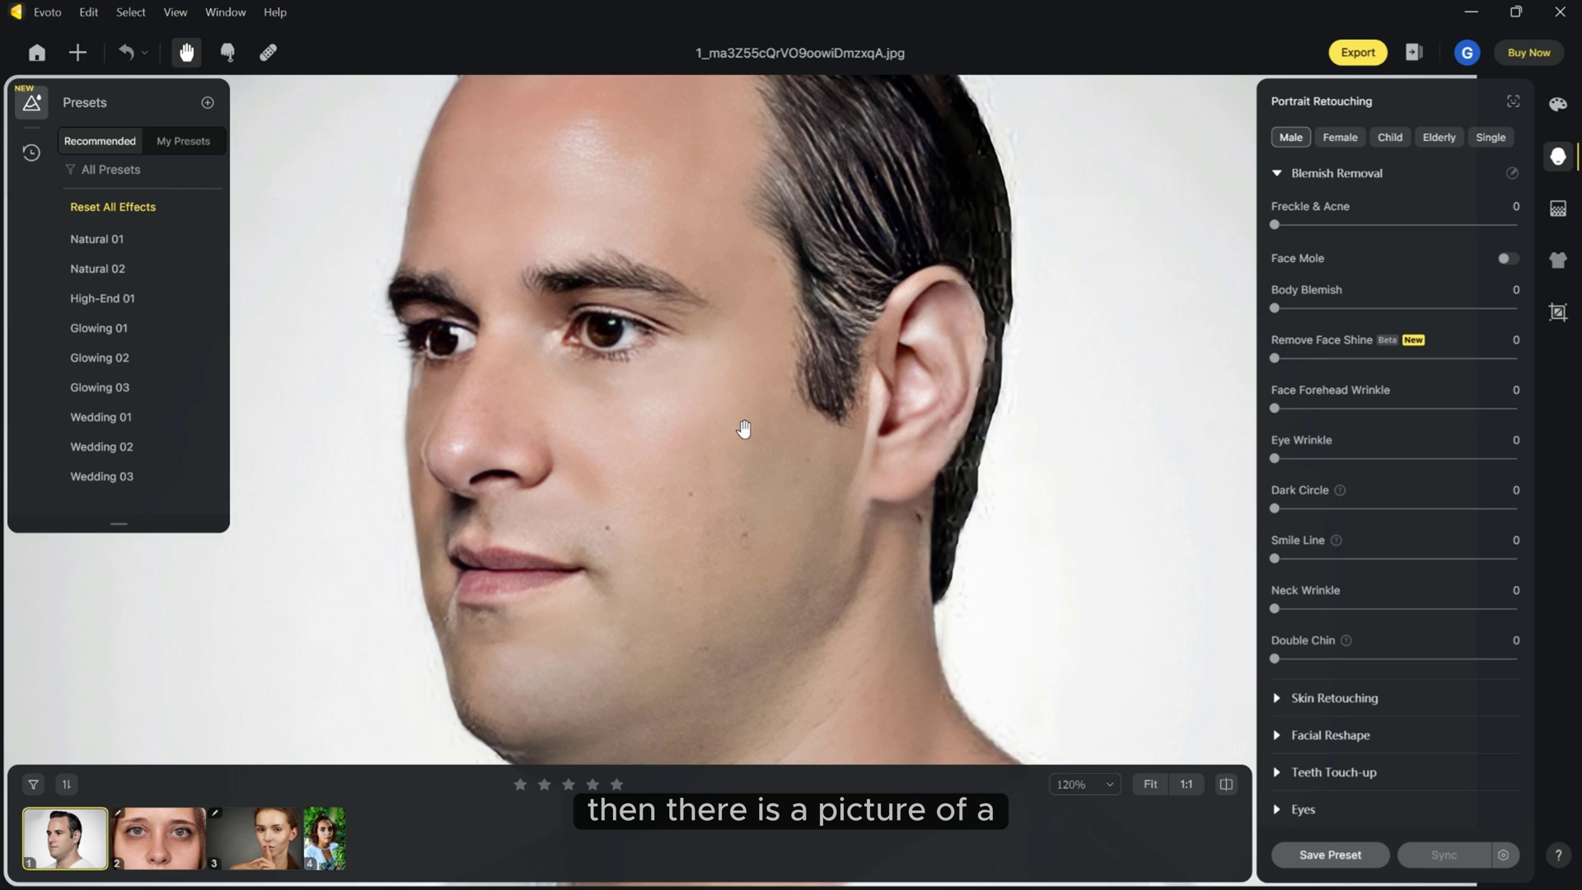
Set Double Chin and Neck Wrinkle to 100 on the man's side-profile portrait
scroll(775, 442, "down", 3)
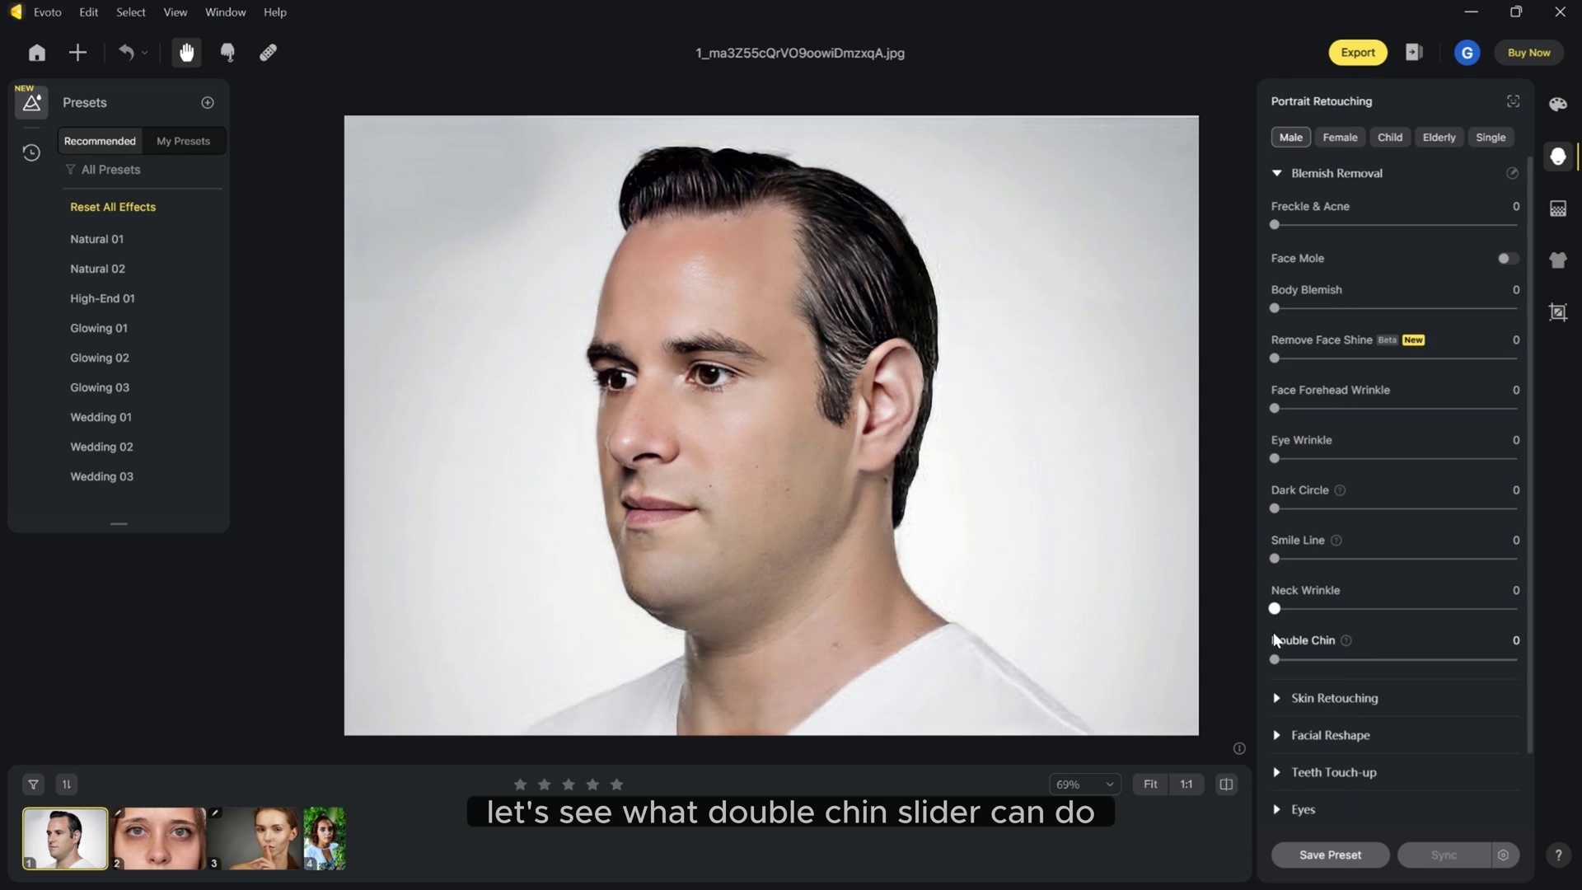
left_click_drag(1273, 658, 1573, 665)
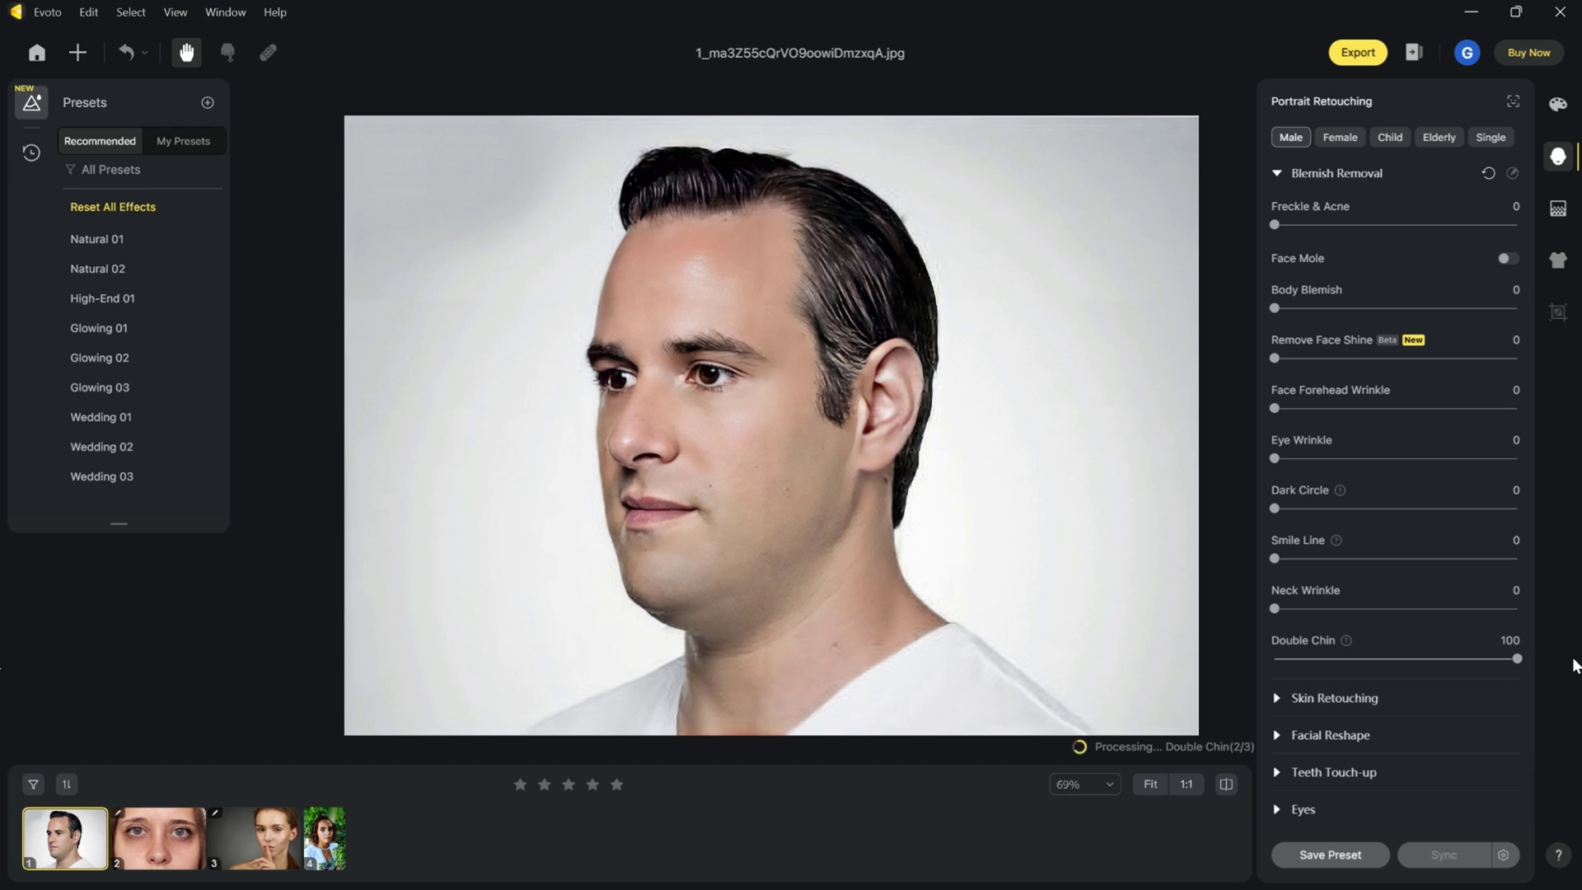
left_click_drag(1274, 609, 1521, 624)
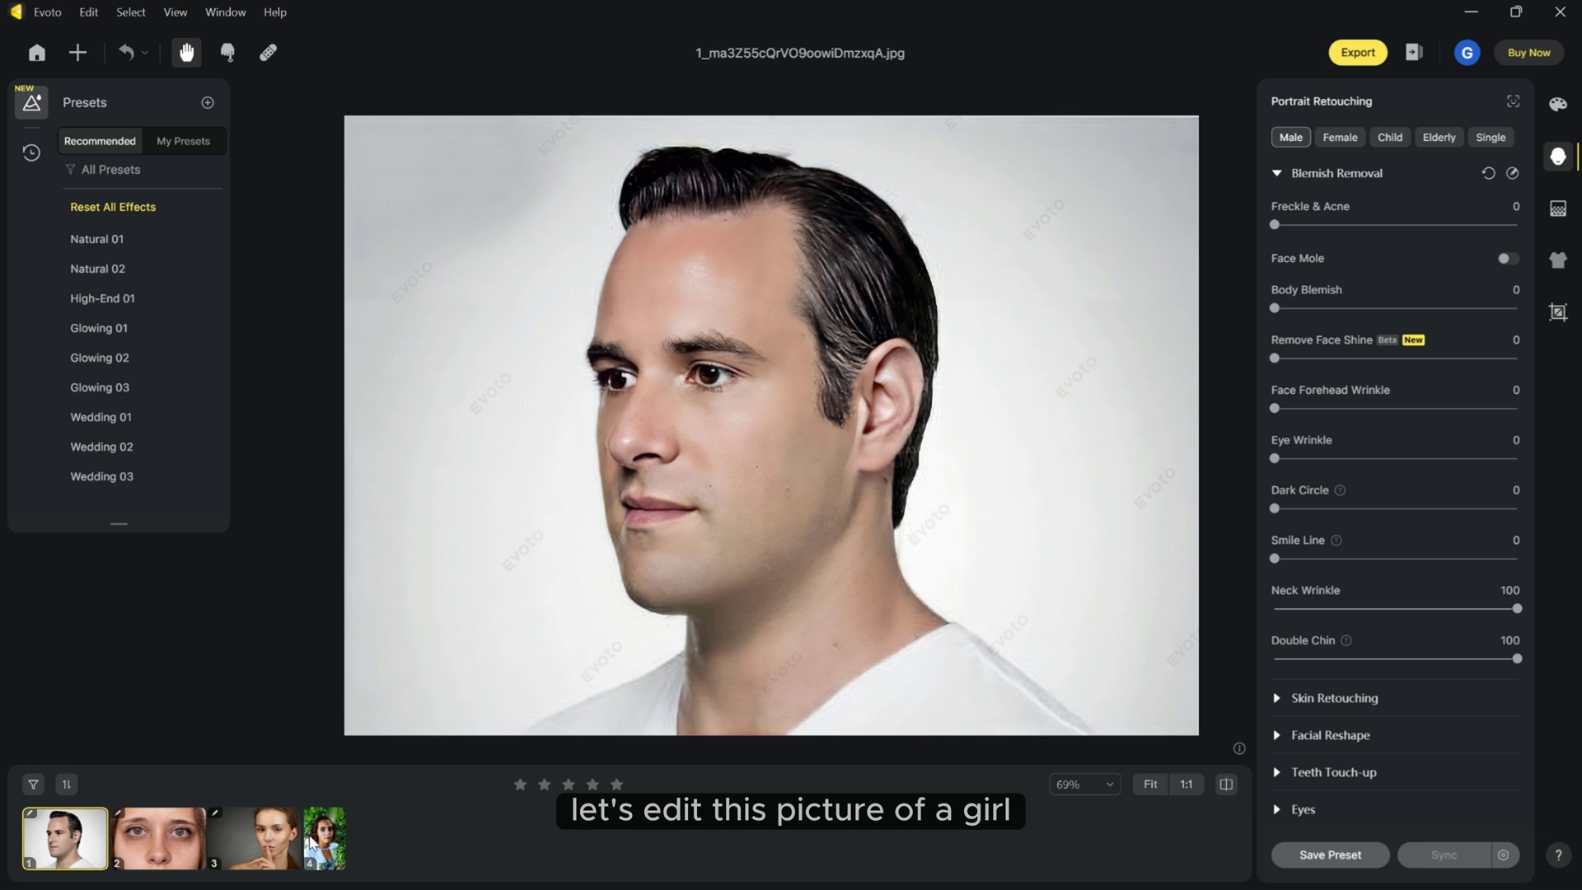
On the curly-haired woman's portrait, reduce acne and set Body Blemish, Face Shine, Forehead Wrinkle to 100
left_click(324, 837)
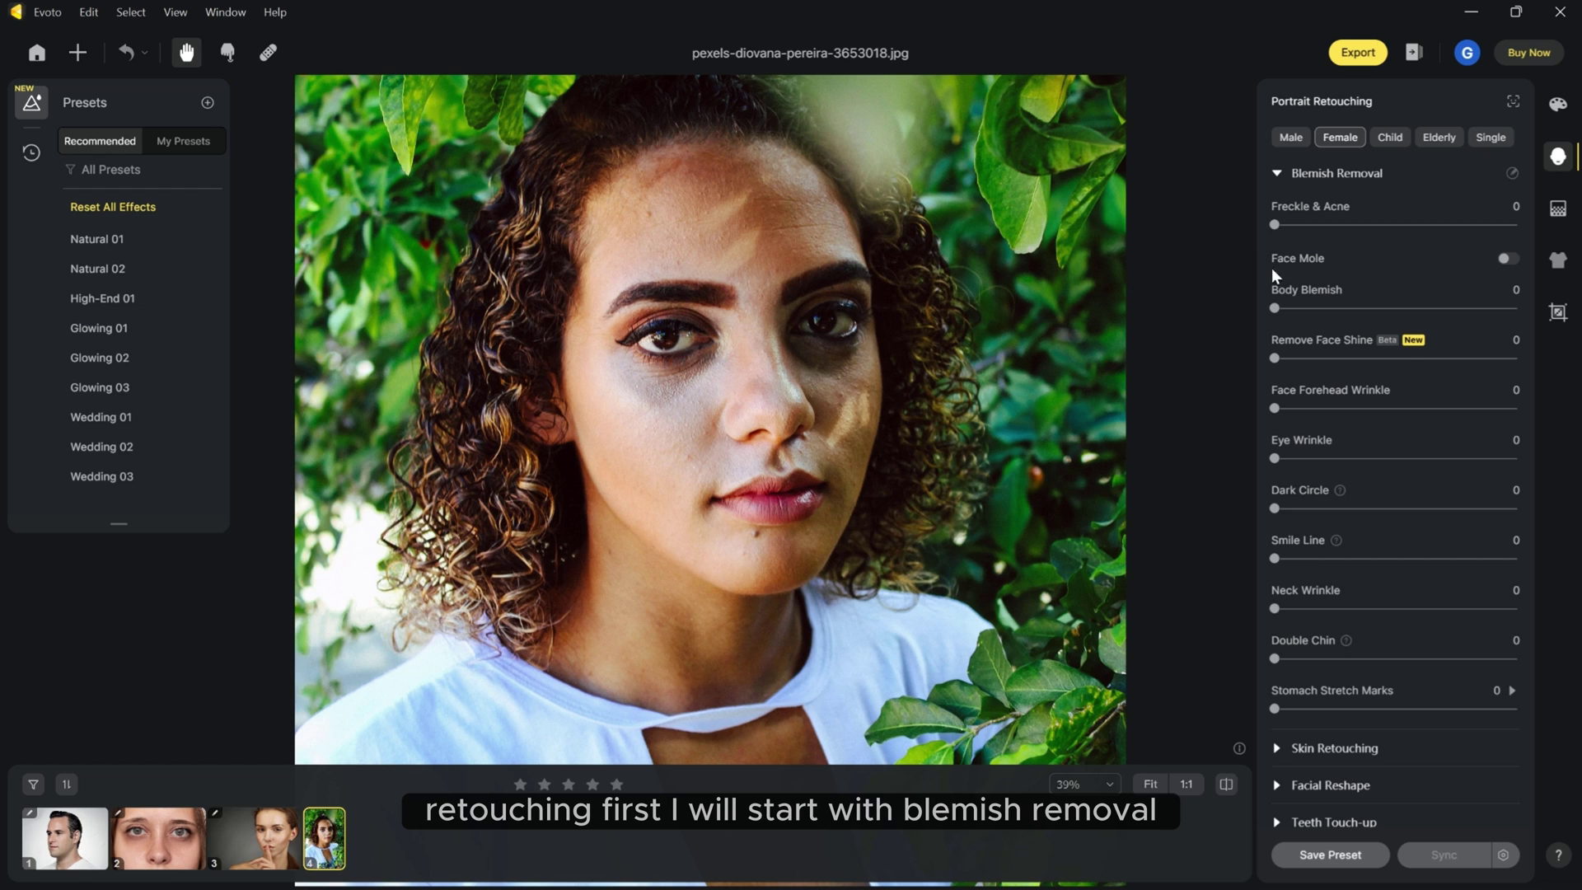
left_click_drag(1275, 225, 1452, 231)
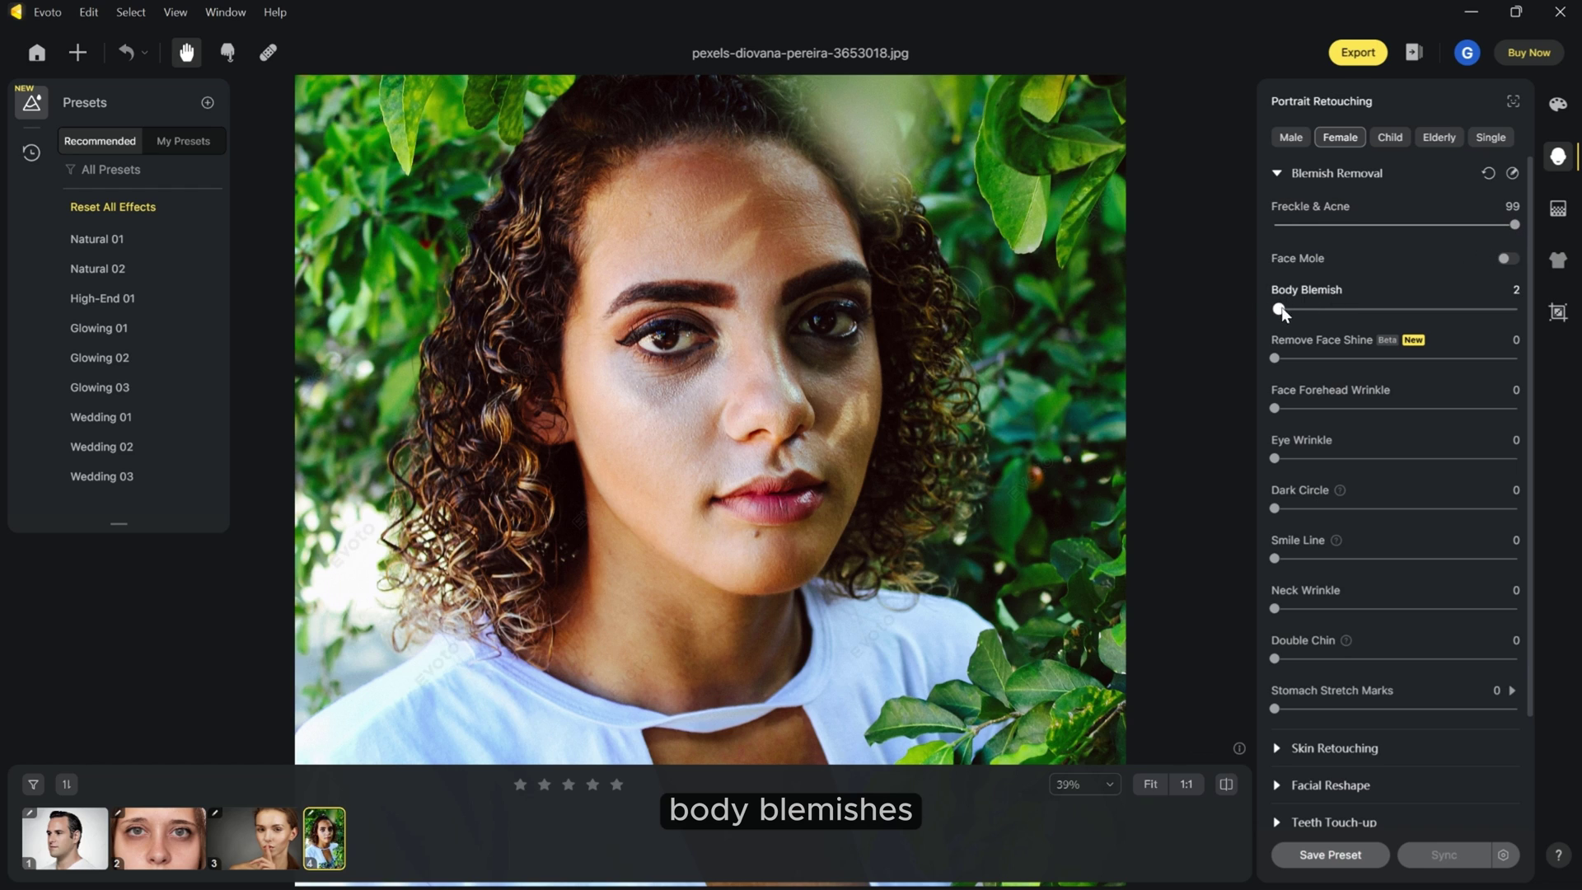
left_click_drag(1281, 313, 1516, 315)
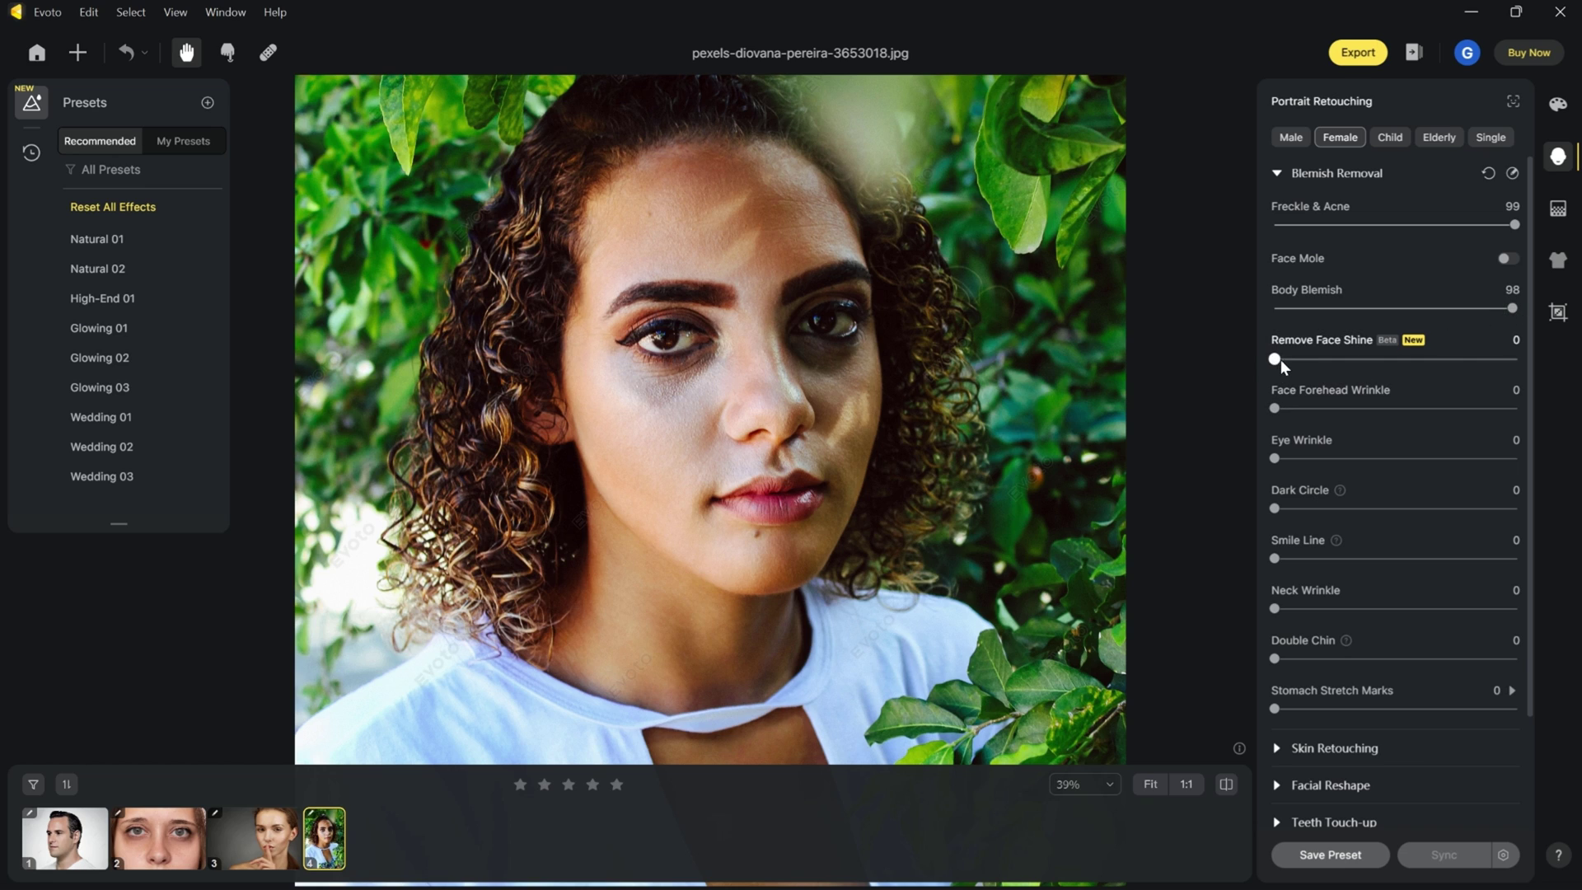
left_click_drag(1274, 359, 1519, 361)
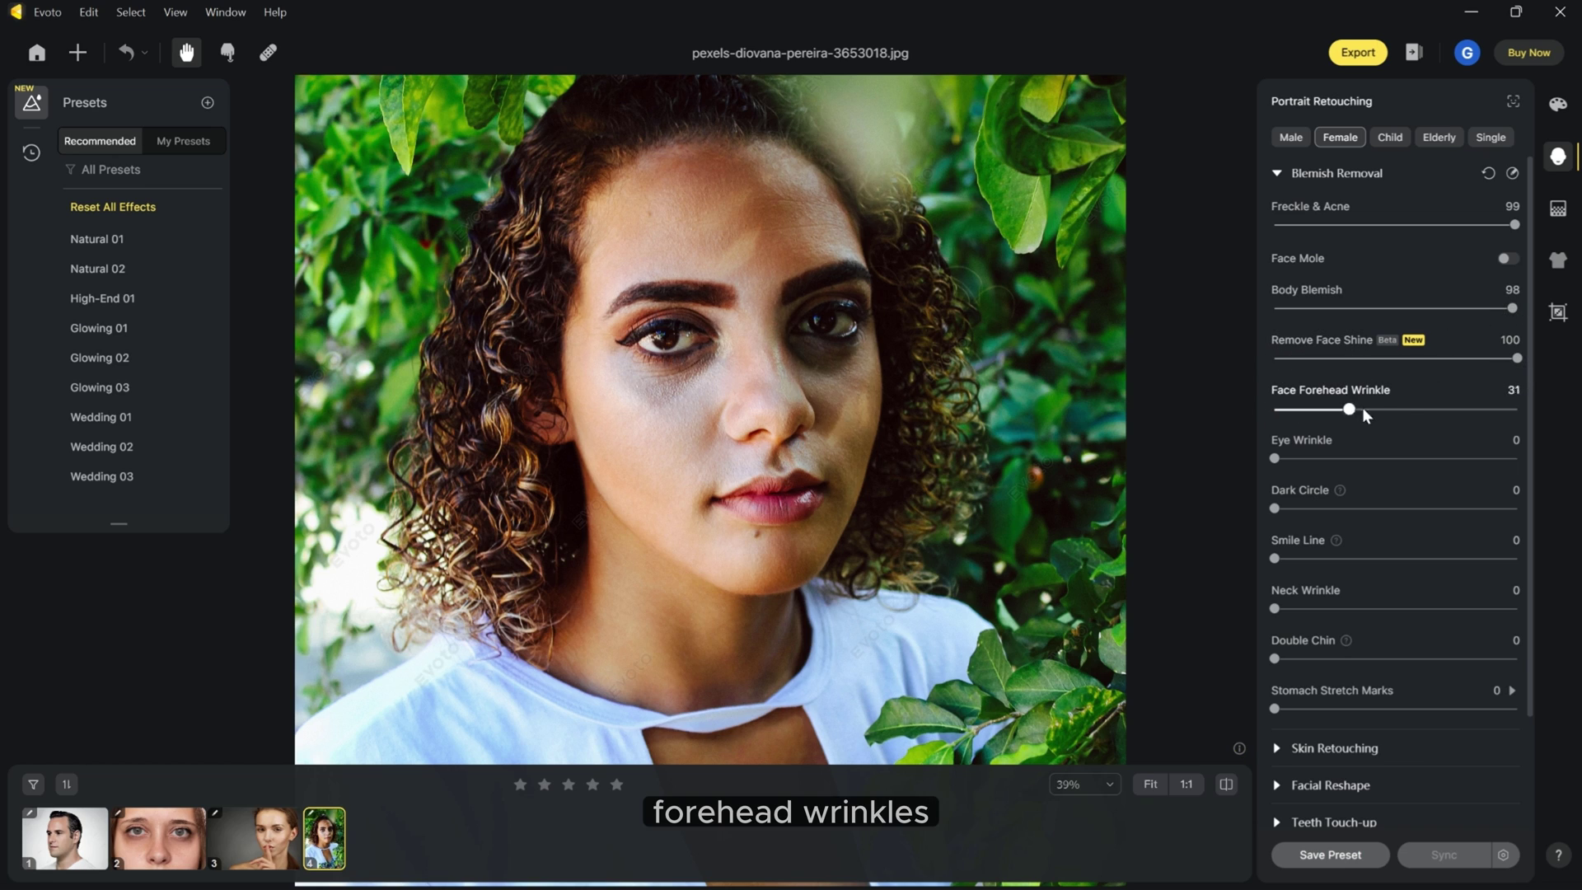
left_click_drag(1362, 411, 1554, 408)
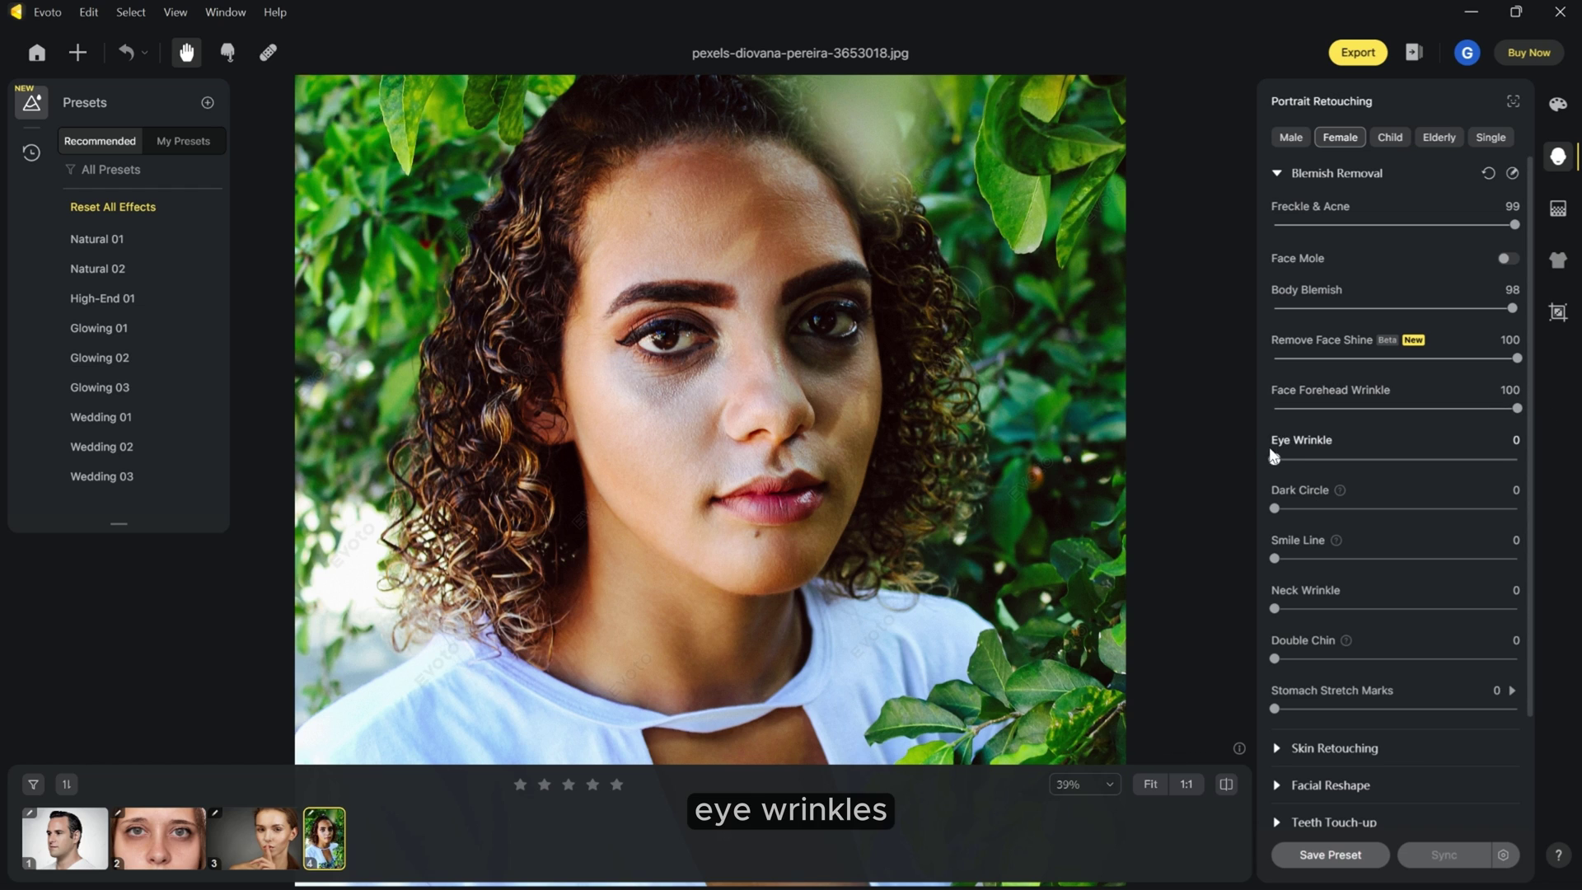
Set Eye Wrinkle to 99 and Dark Circle and Neck Wrinkle to 100
left_click_drag(1470, 463, 1515, 460)
left_click_drag(1274, 508, 1515, 504)
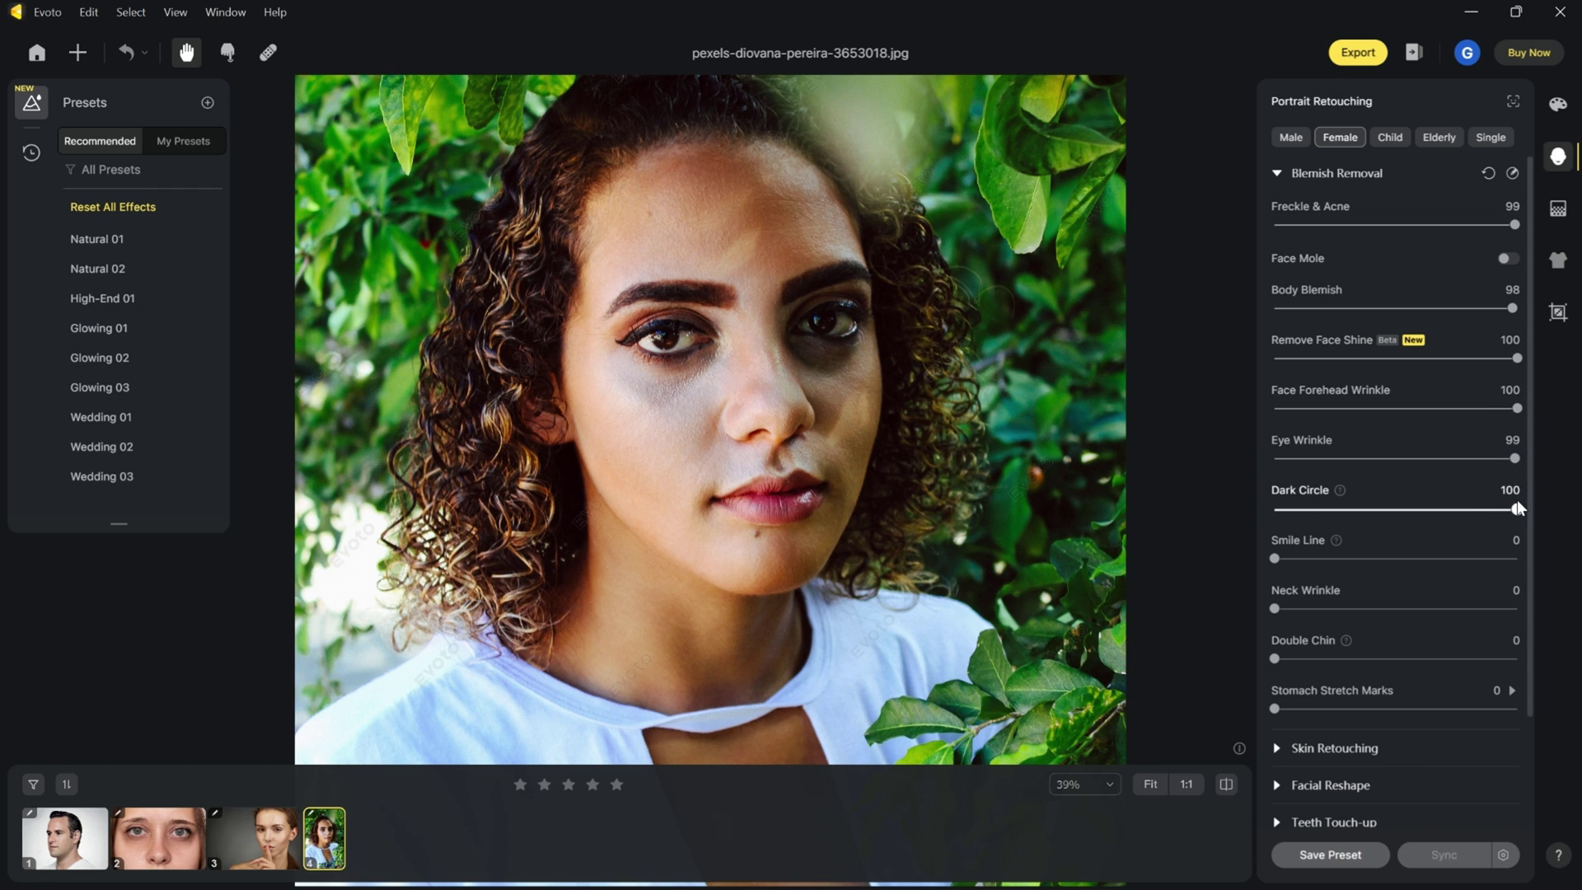
scroll(1289, 576, "down", 1)
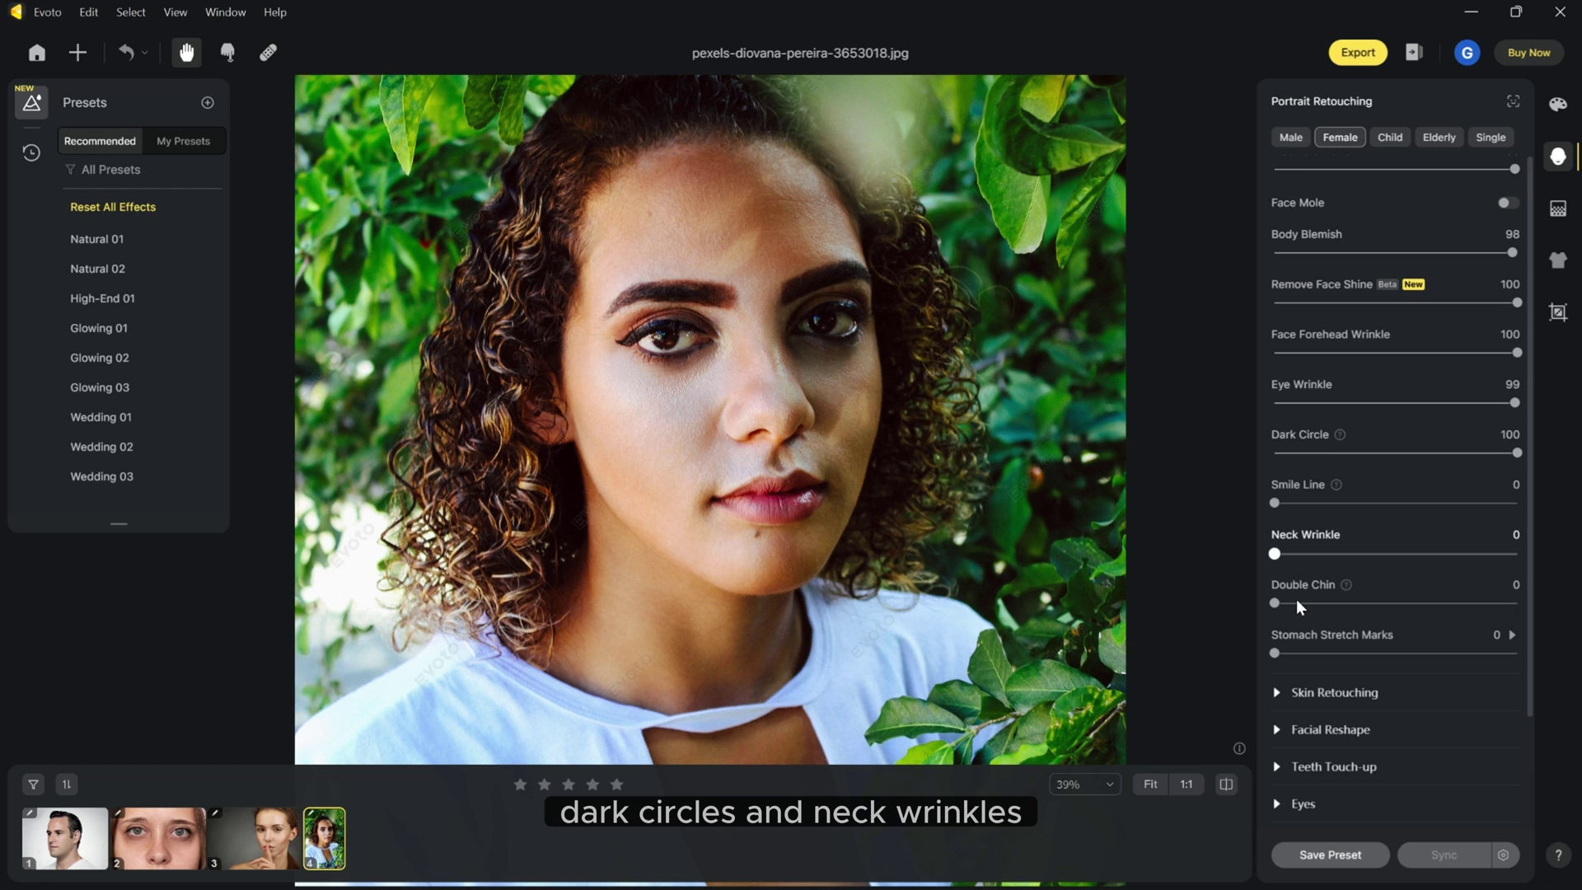
left_click_drag(1274, 554, 1517, 553)
scroll(1278, 606, "down", 1)
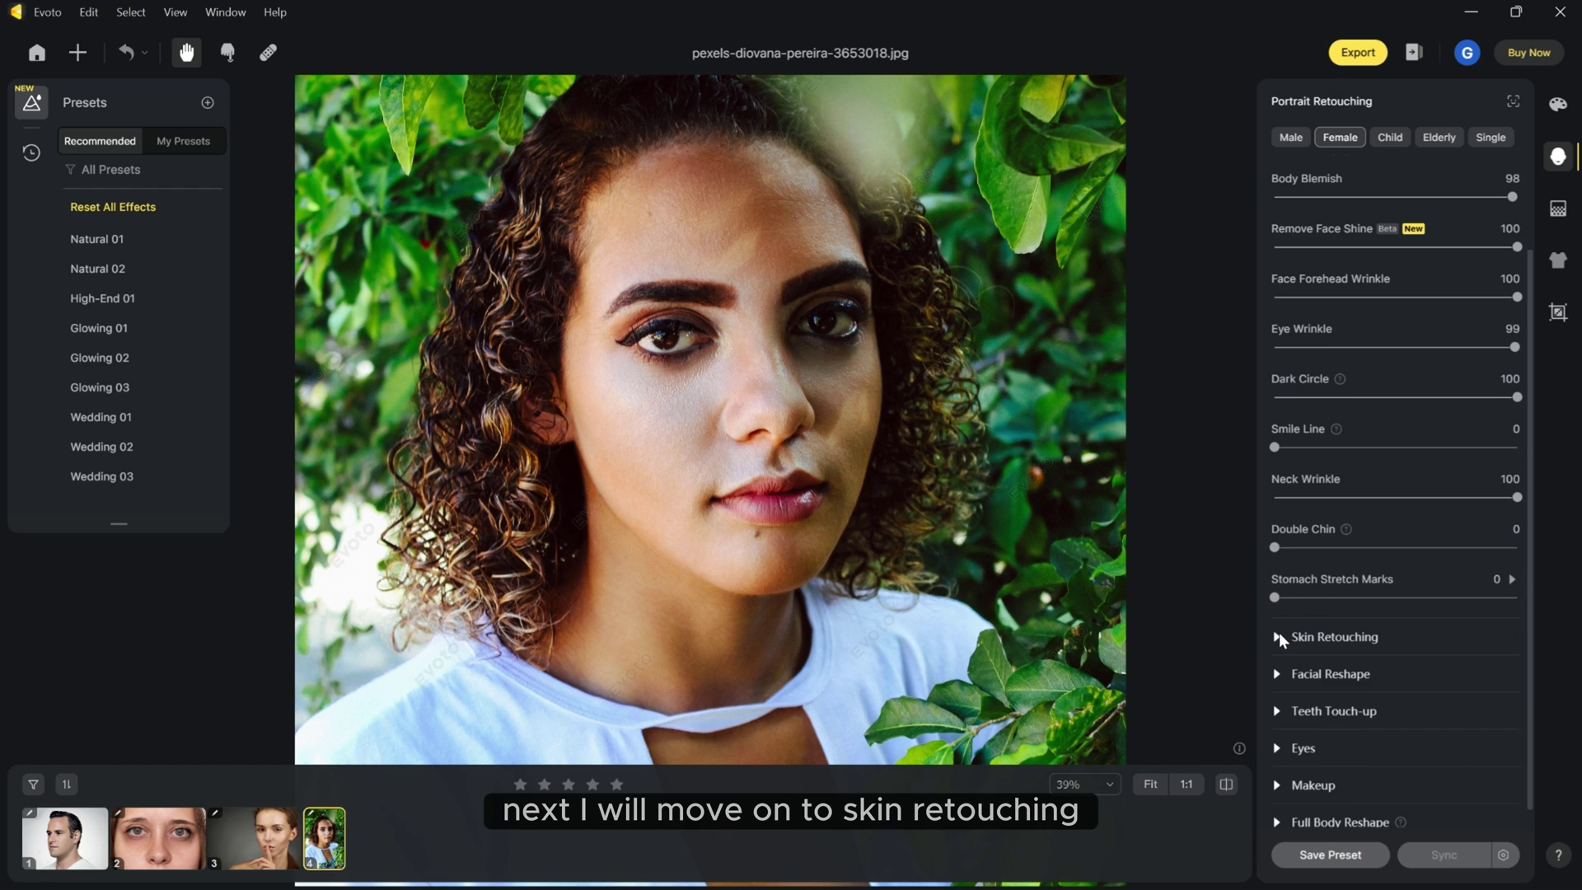
Smooth her face skin to 36 under Skin Retouching
left_click(1277, 636)
scroll(1414, 552, "down", 3)
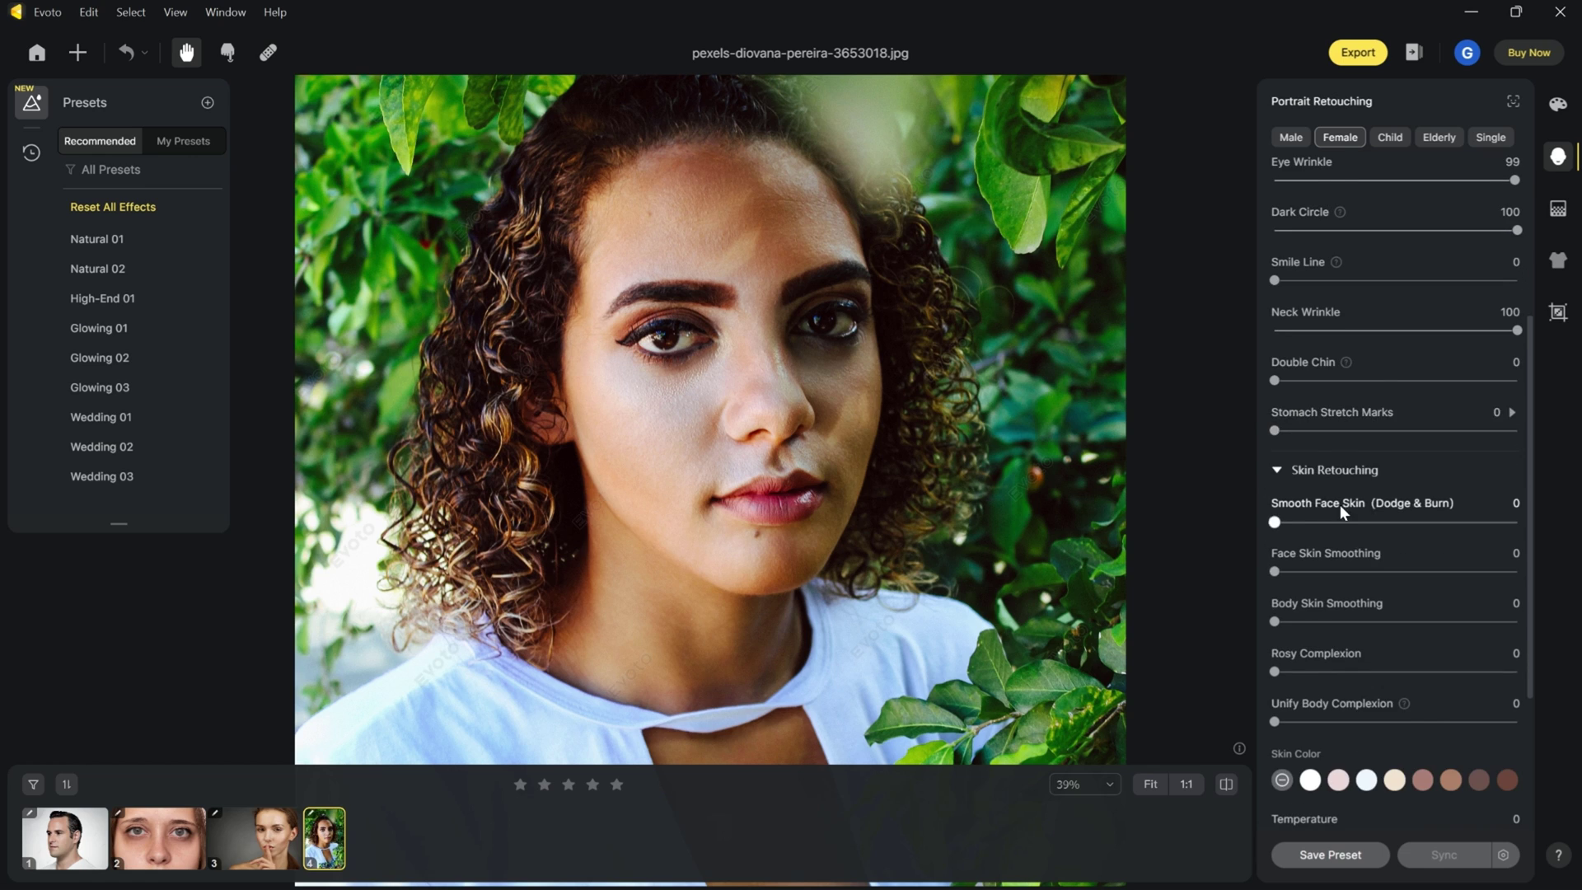
left_click_drag(1359, 522, 1408, 522)
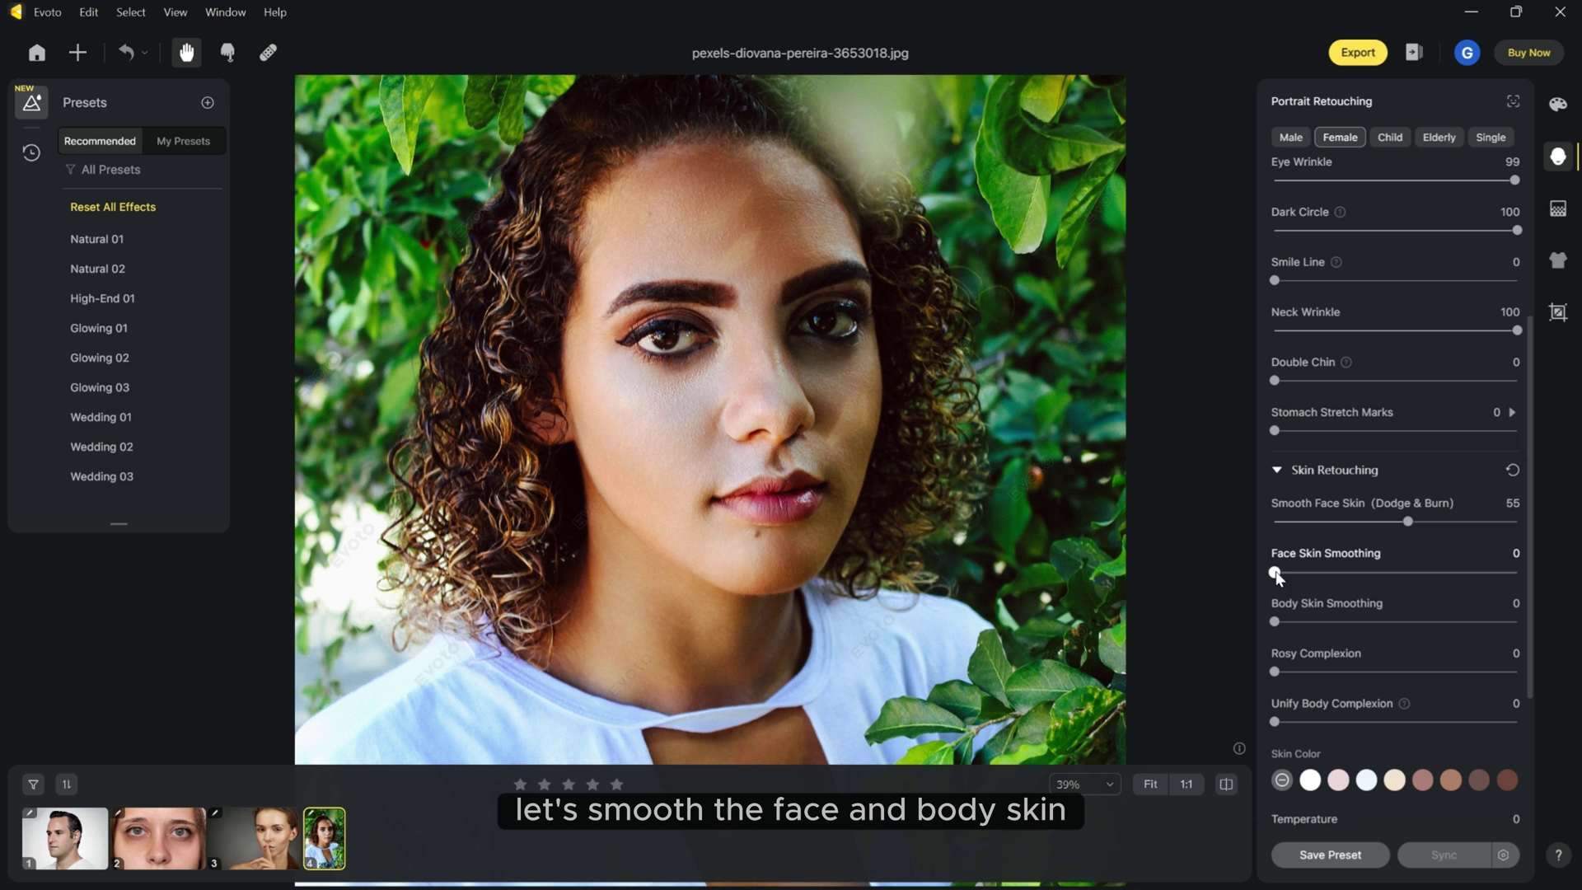
scroll(1401, 560, "down", 1)
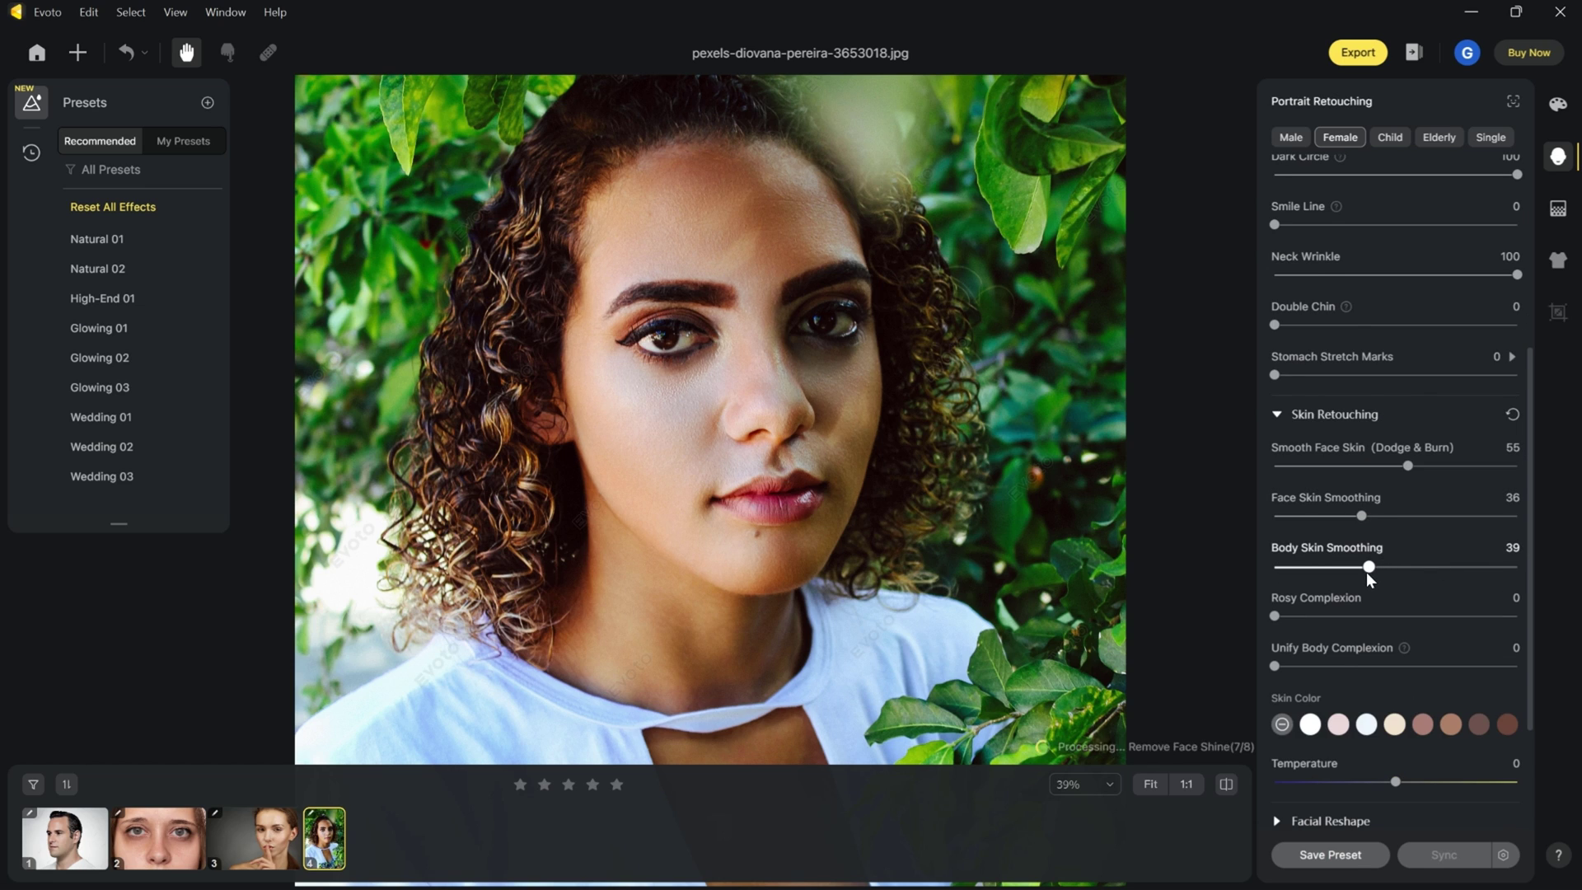
scroll(1367, 572, "down", 2)
scroll(1334, 571, "up", 1)
Set Unify Body Complexion to 21 and a light beige Skin Color at 64, Temperature -8
left_click_drag(1281, 611, 1326, 611)
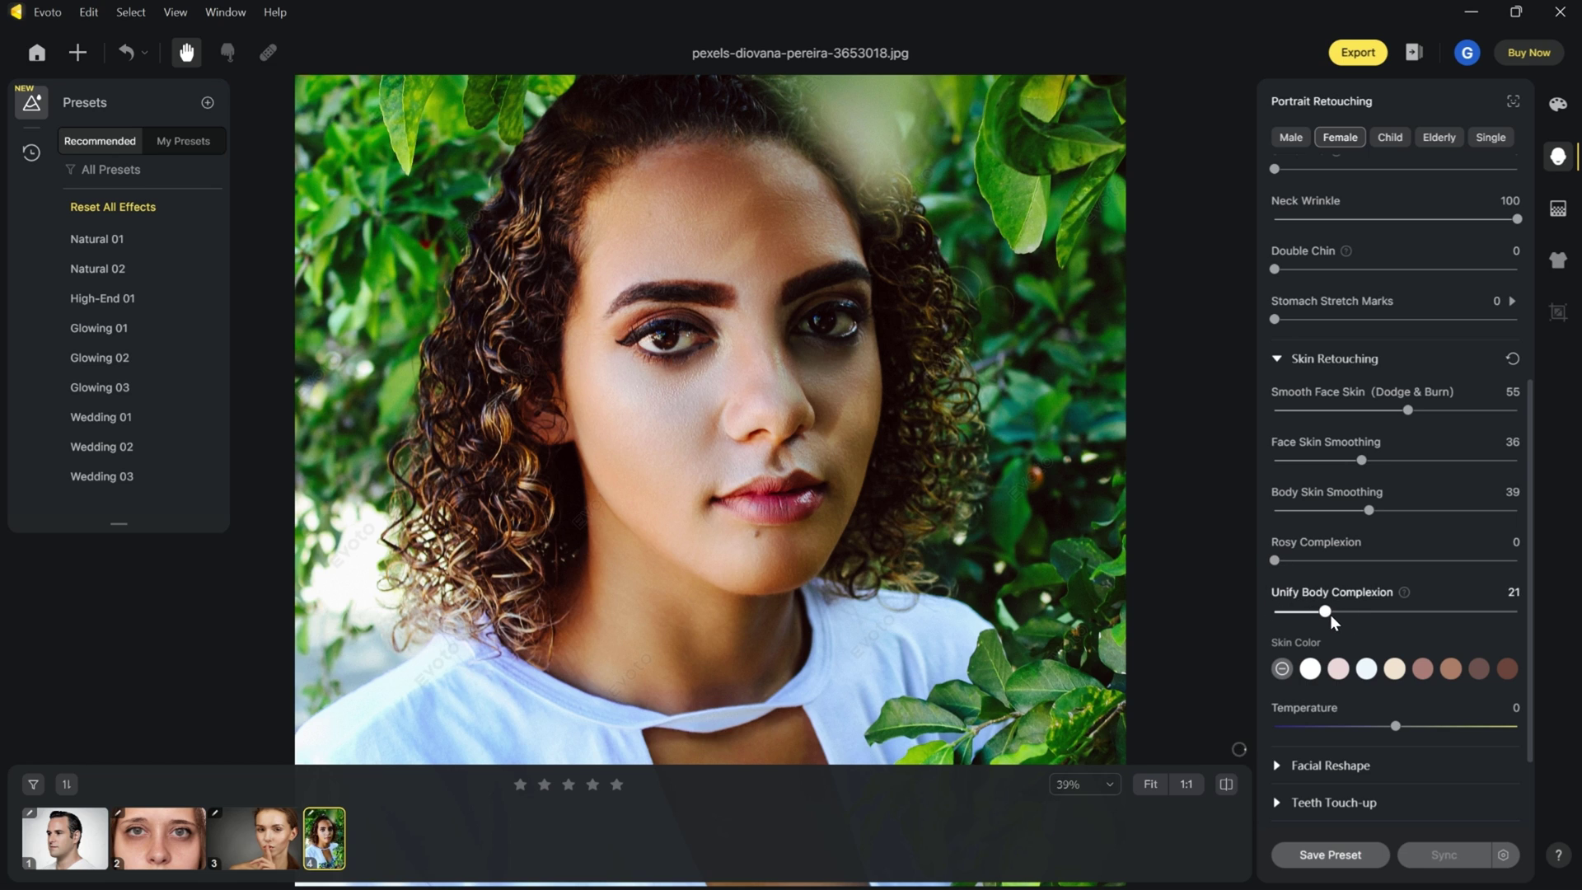
left_click(1393, 668)
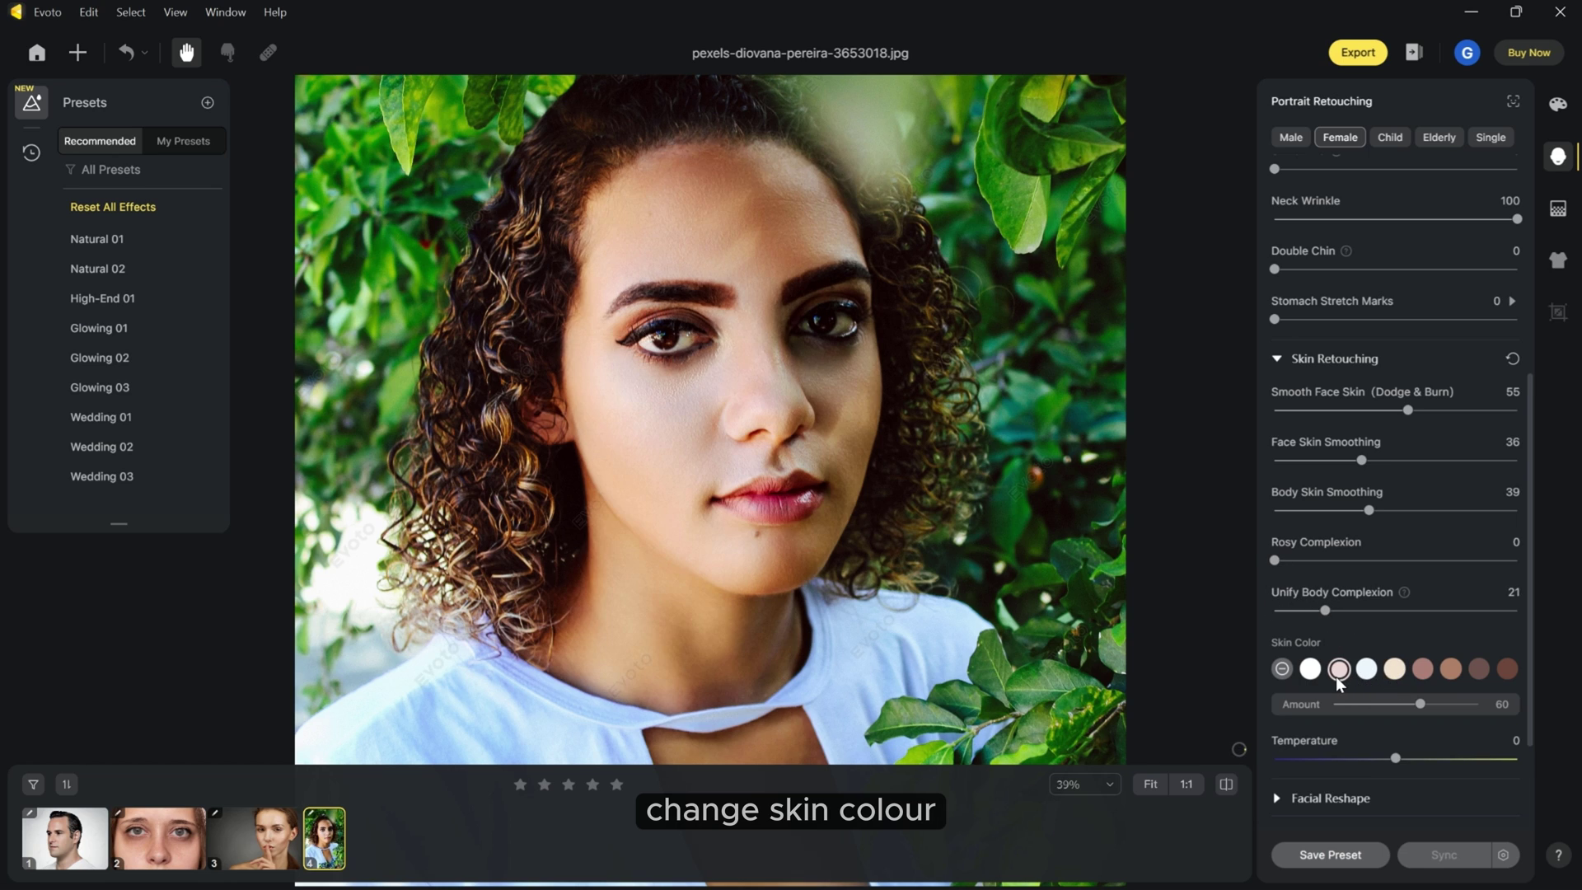
scroll(1429, 658, "down", 1)
scroll(1429, 654, "down", 1)
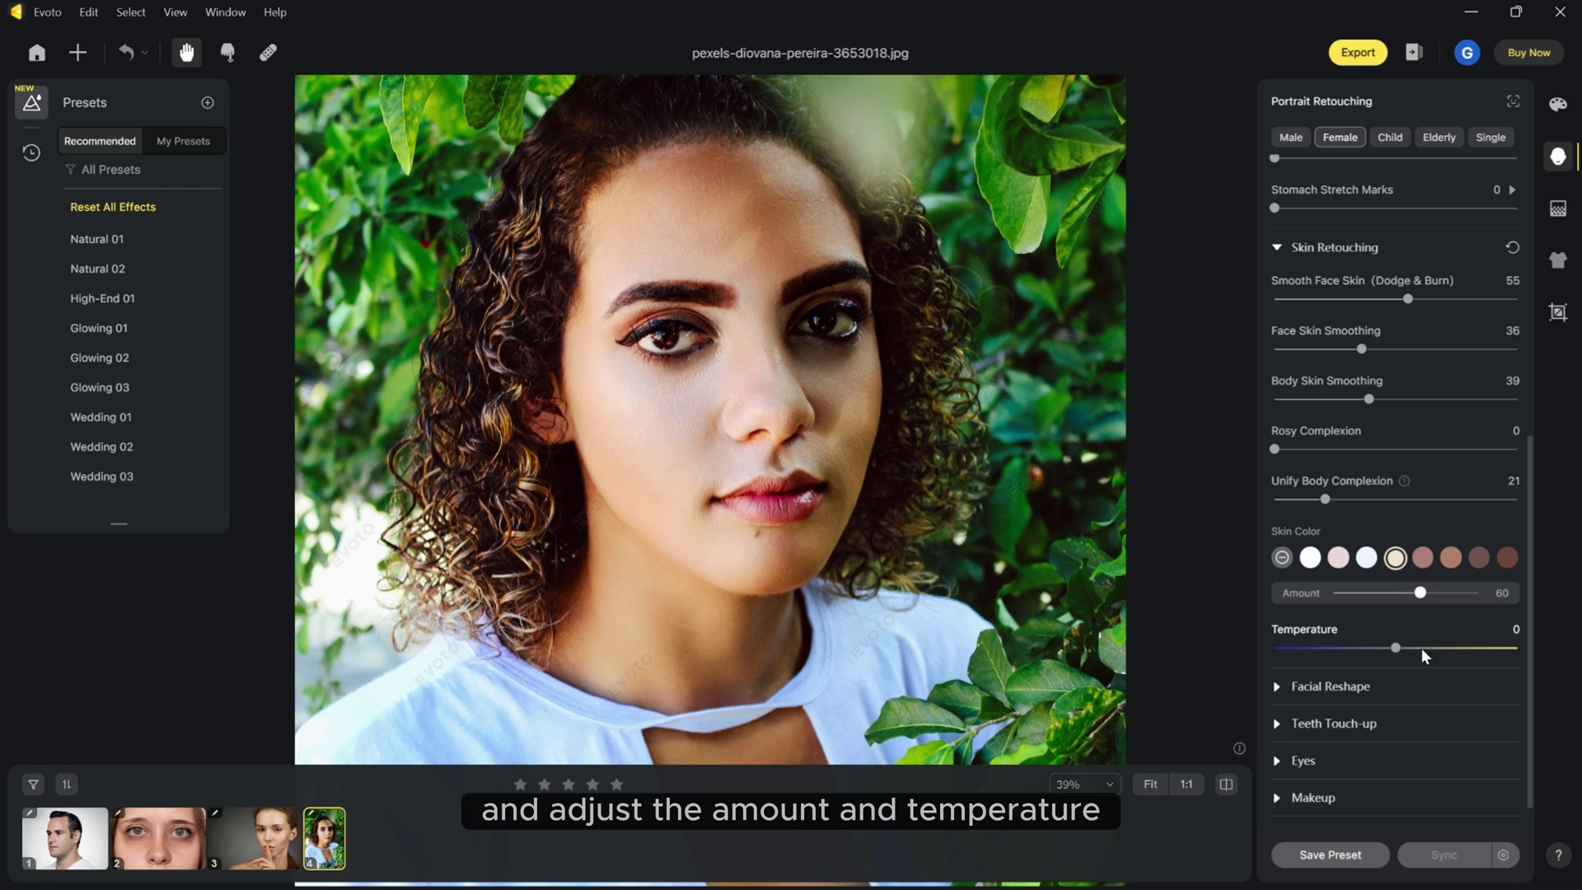
left_click_drag(1419, 593, 1426, 608)
scroll(1434, 614, "down", 1)
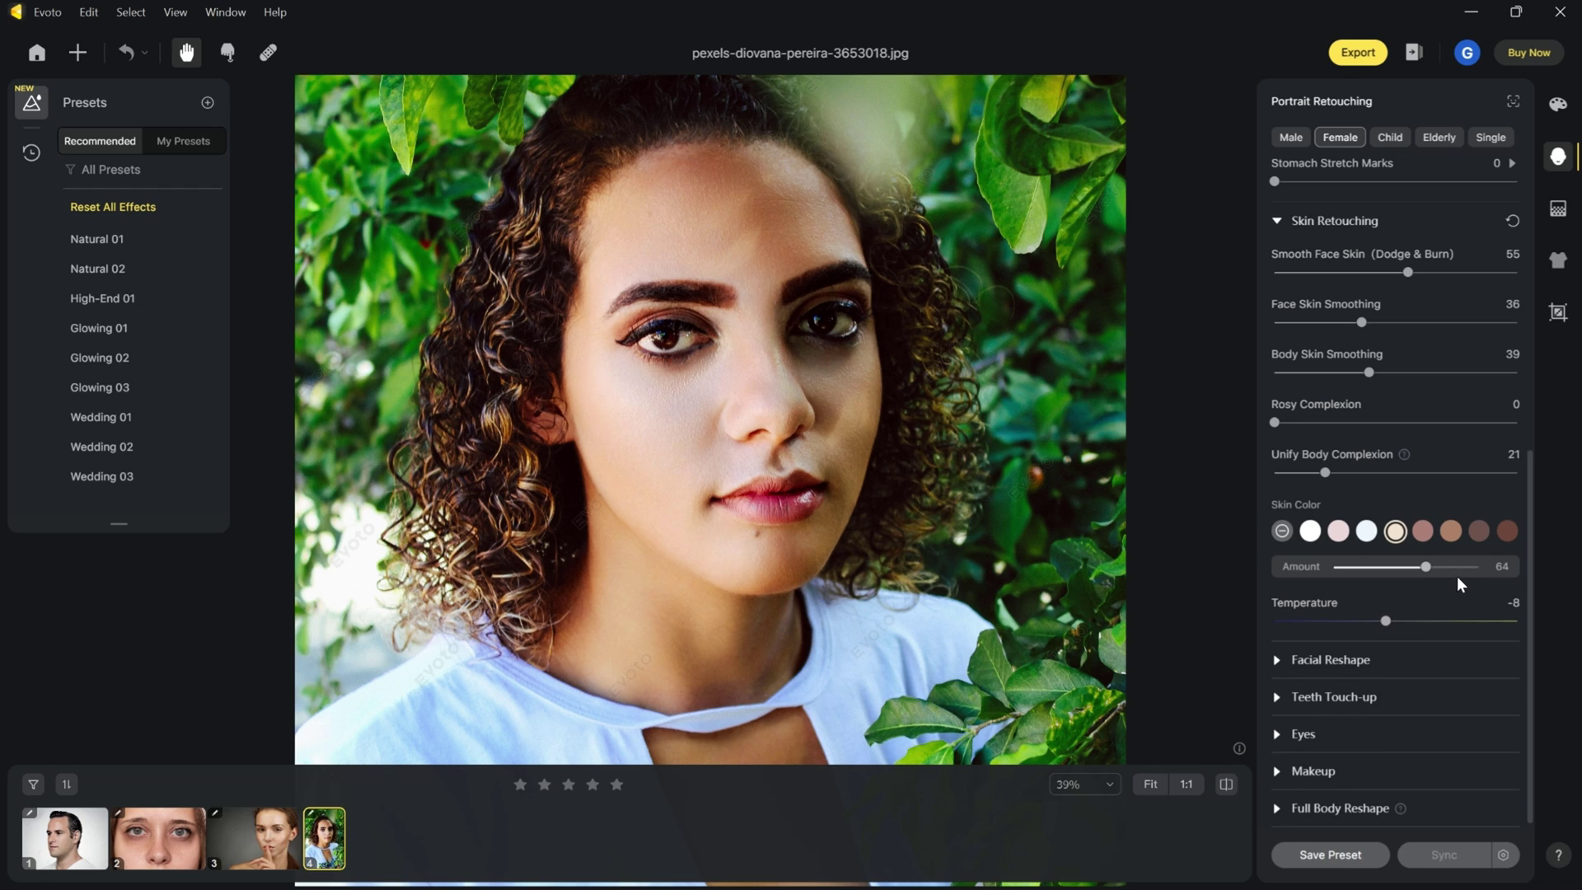
Expand Facial Reshape and adjust the Face Shape sliders
left_click(1278, 659)
scroll(1429, 619, "down", 4)
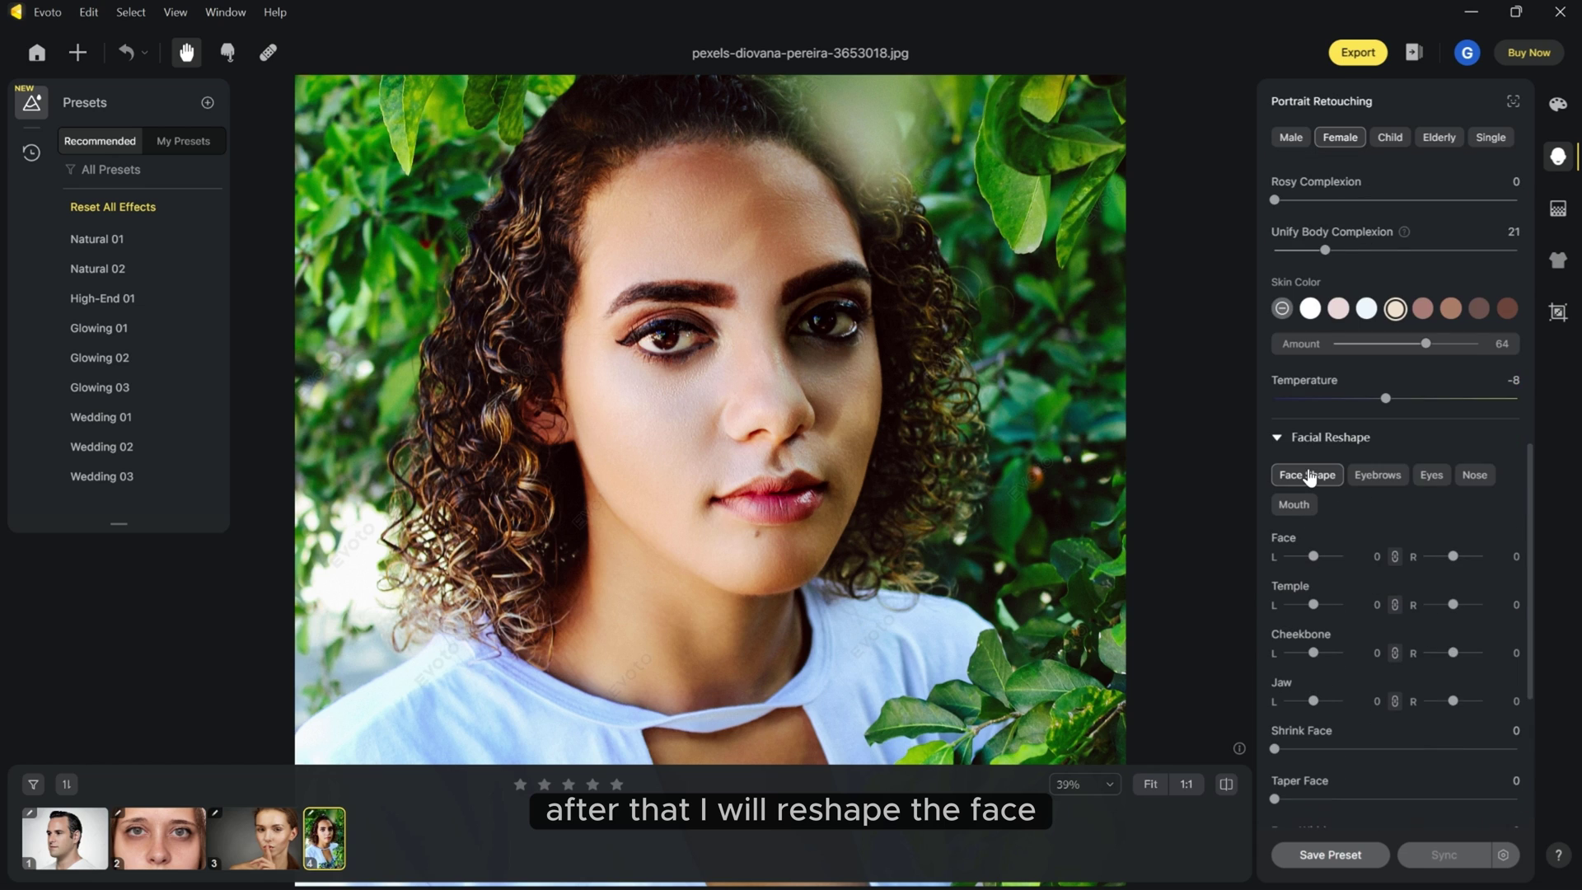
left_click_drag(1313, 557, 1310, 558)
scroll(1343, 635, "down", 1)
left_click_drag(1312, 645, 1287, 695)
Thin the eyebrows to -78, tilt them to -12, and shrink the eyes to -50
left_click(1378, 418)
left_click_drag(1313, 501, 1308, 597)
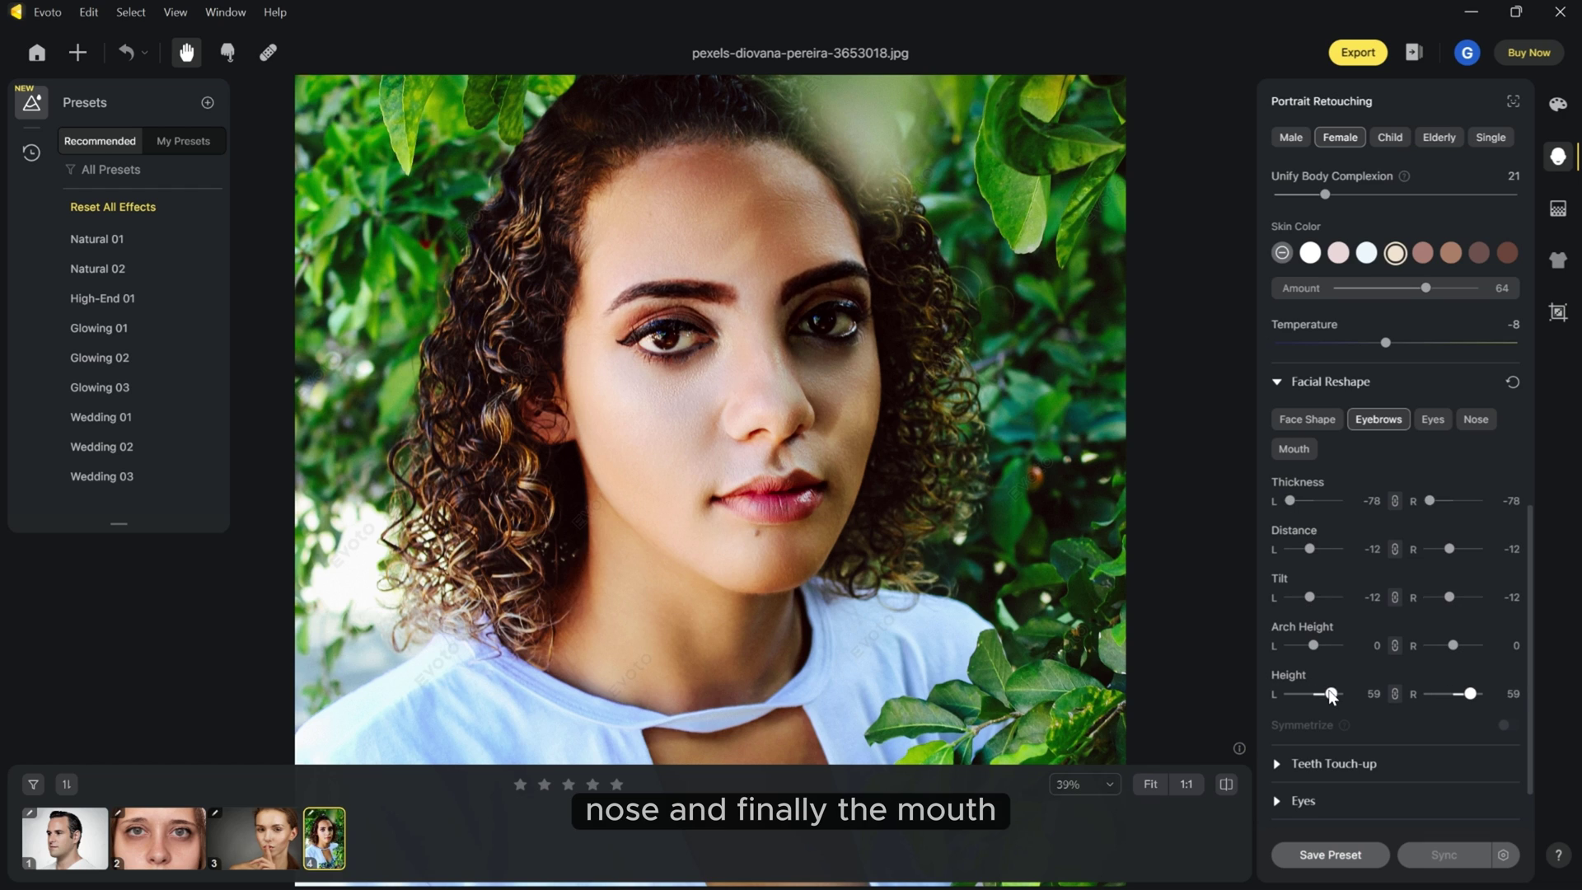
left_click_drag(1313, 693, 1318, 694)
left_click(1432, 419)
left_click_drag(1313, 501, 1298, 501)
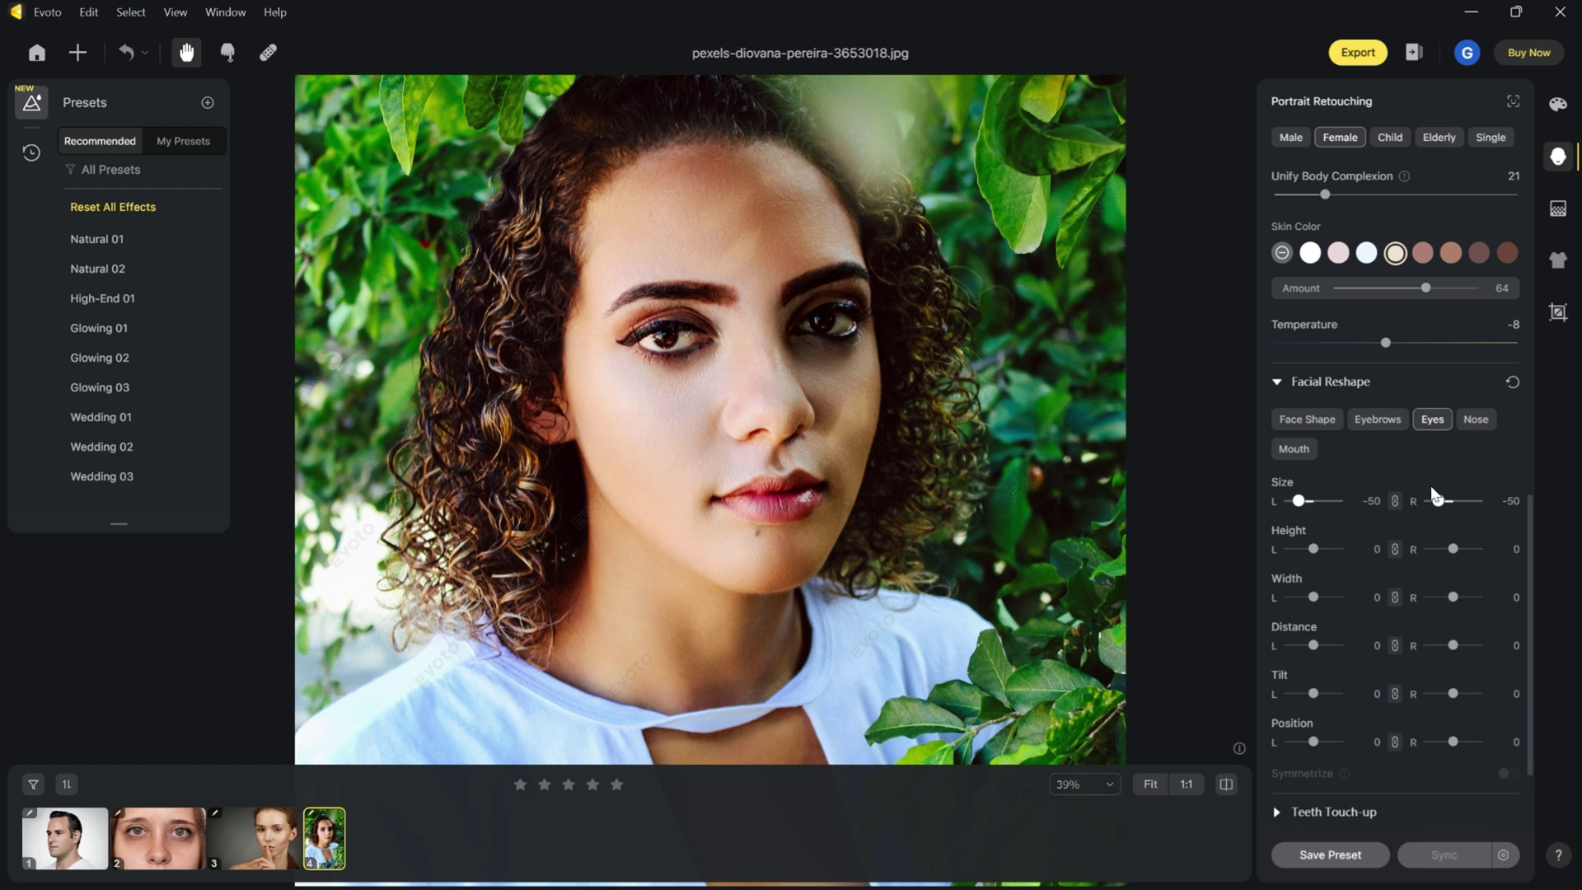
scroll(1335, 643, "down", 1)
scroll(1334, 642, "down", 1)
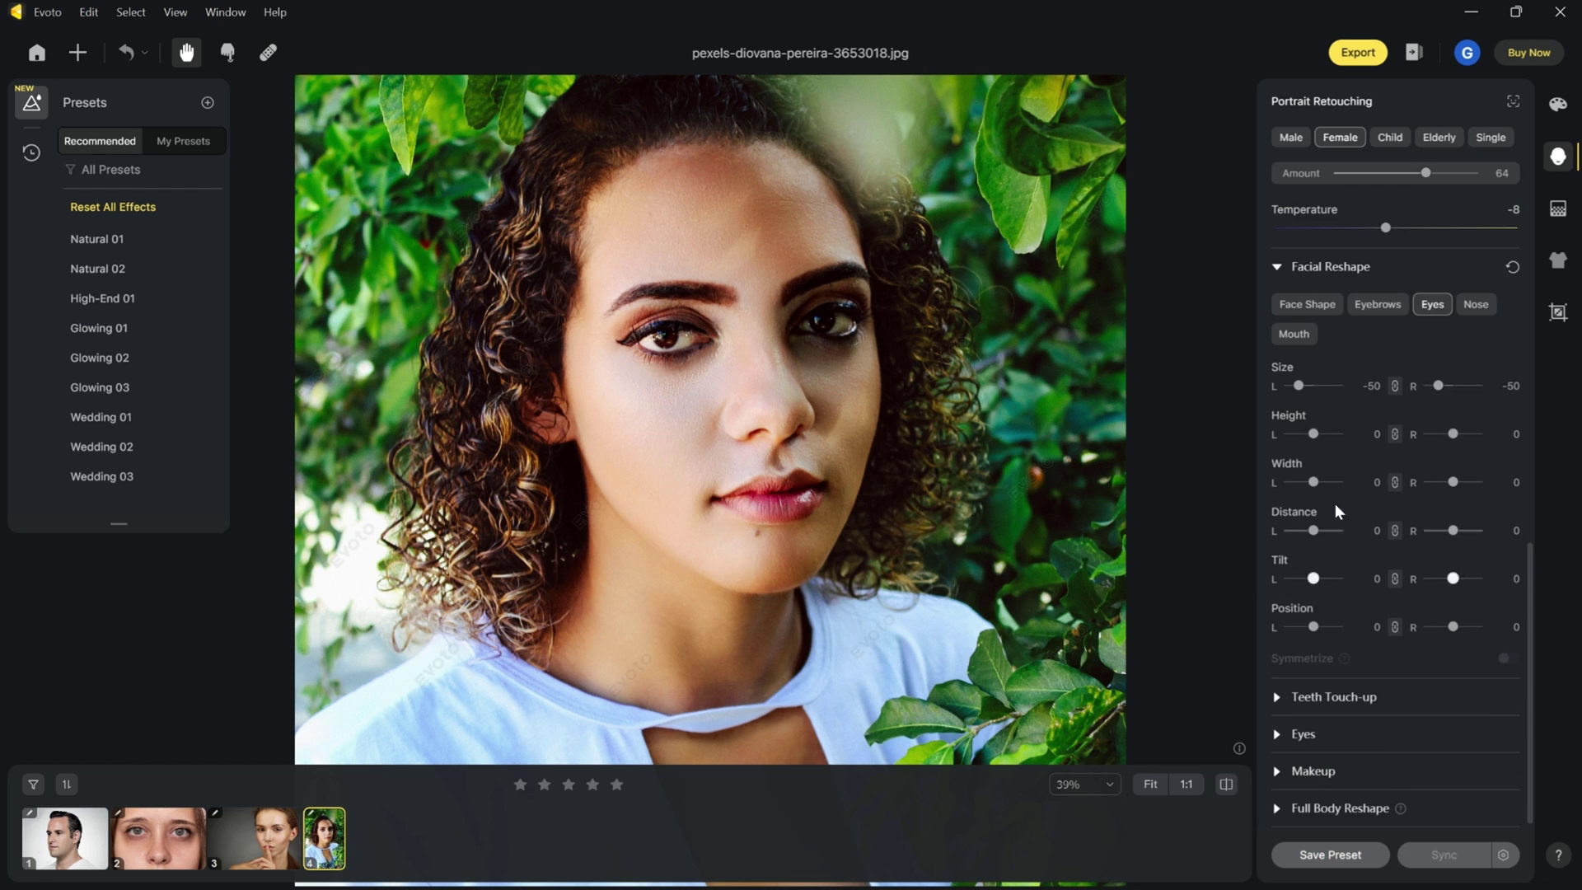
scroll(1338, 510, "up", 1)
Set upper lip to 52, lower lip to -44, nose size to -18 and nose width to -15
left_click(1294, 372)
left_click_drag(1395, 574, 1458, 575)
left_click_drag(1395, 624, 1342, 624)
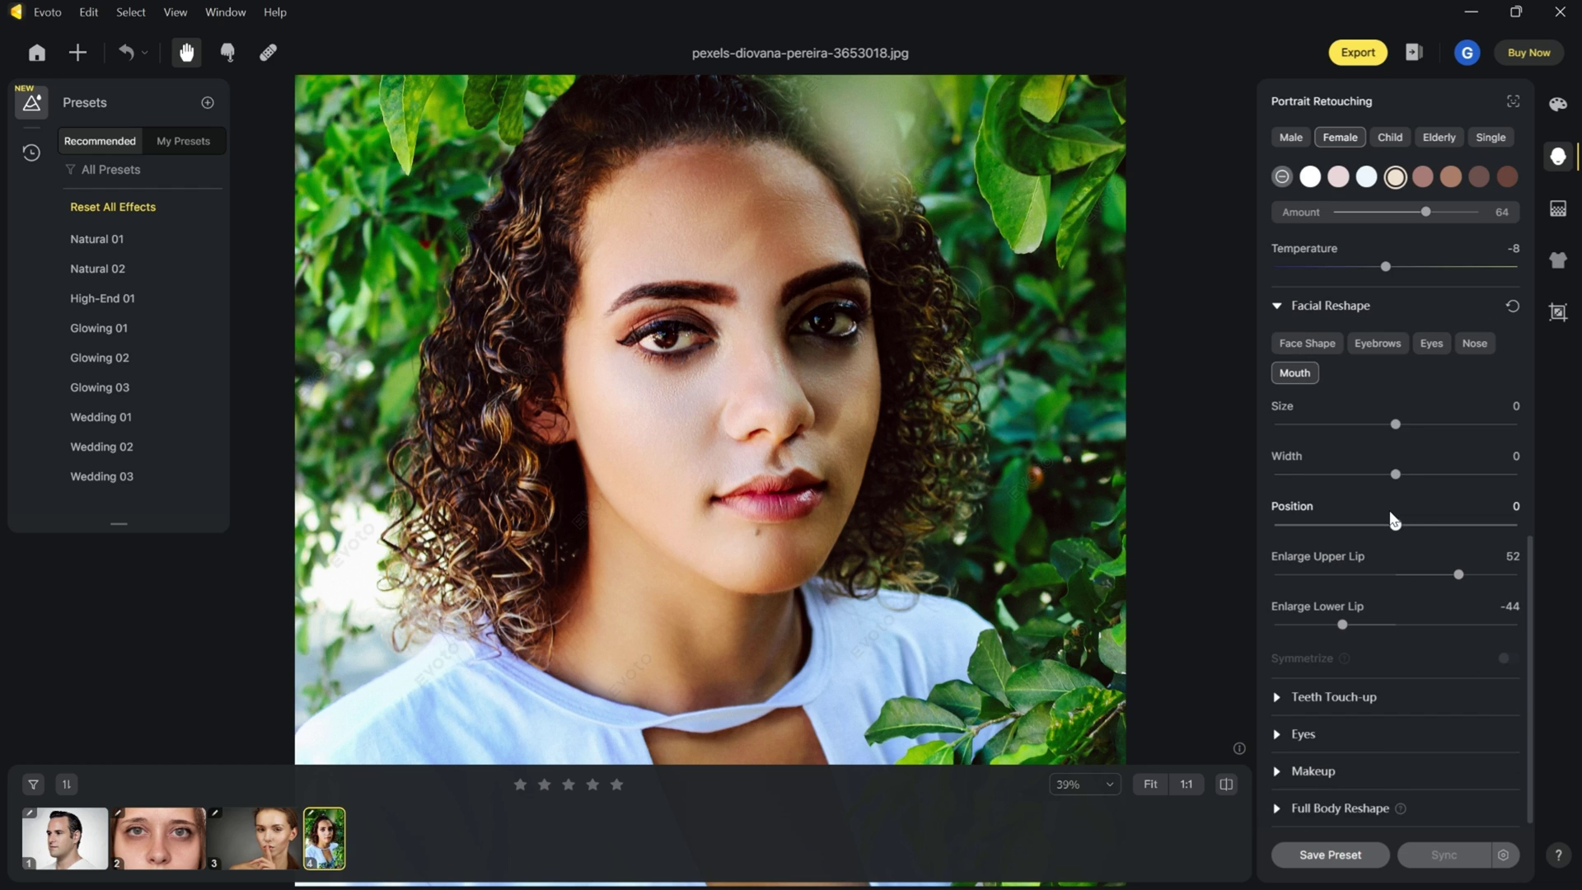
left_click(1475, 343)
left_click_drag(1395, 423, 1373, 525)
left_click_drag(1395, 574, 1377, 625)
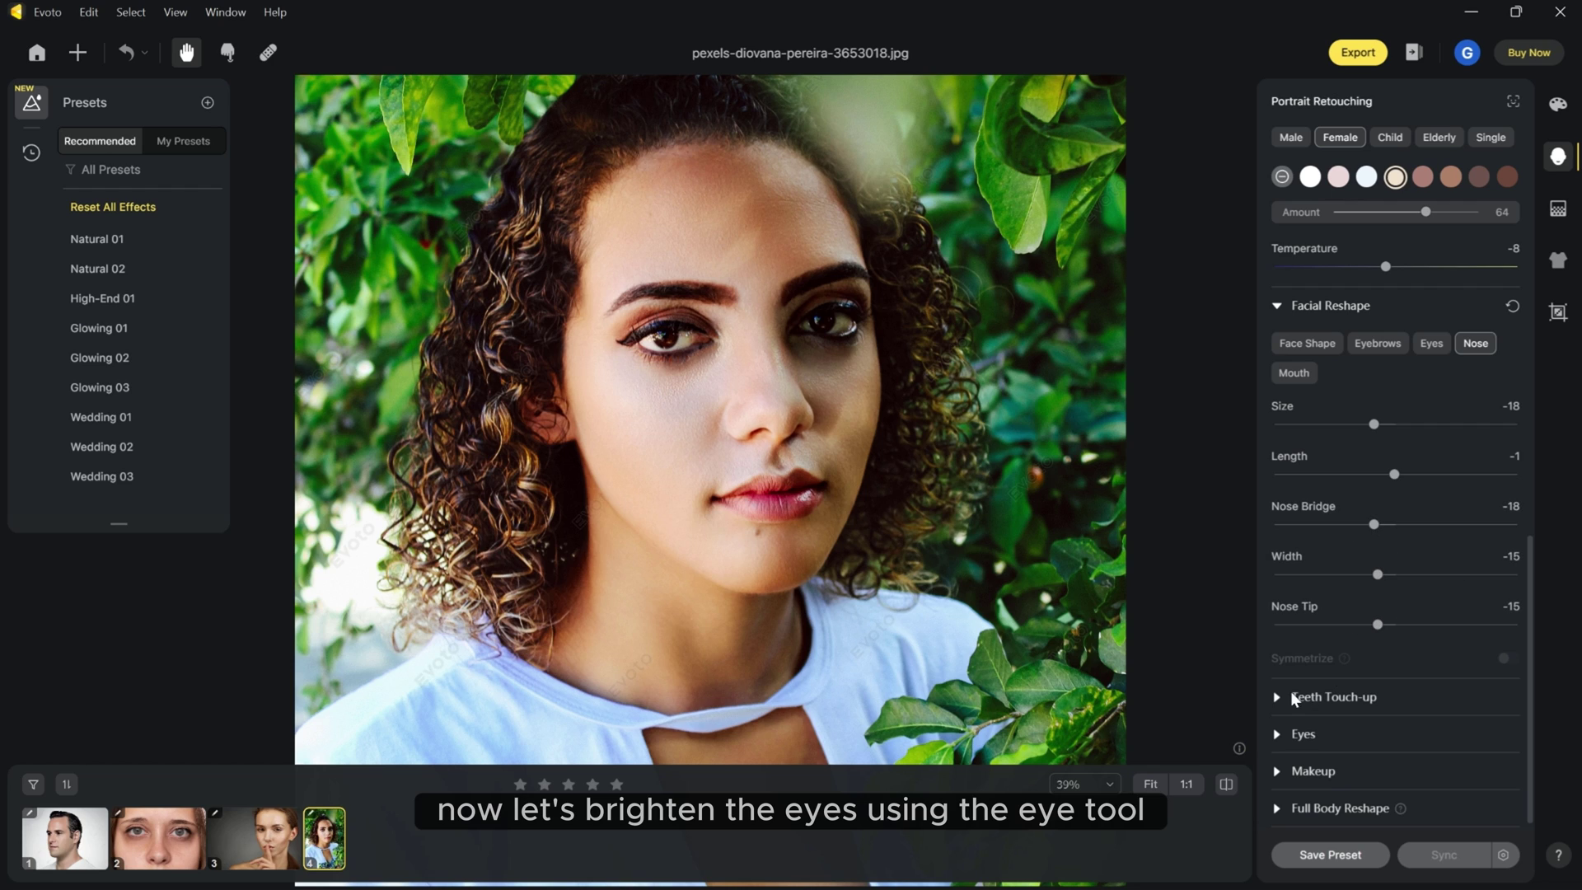
left_click(1277, 734)
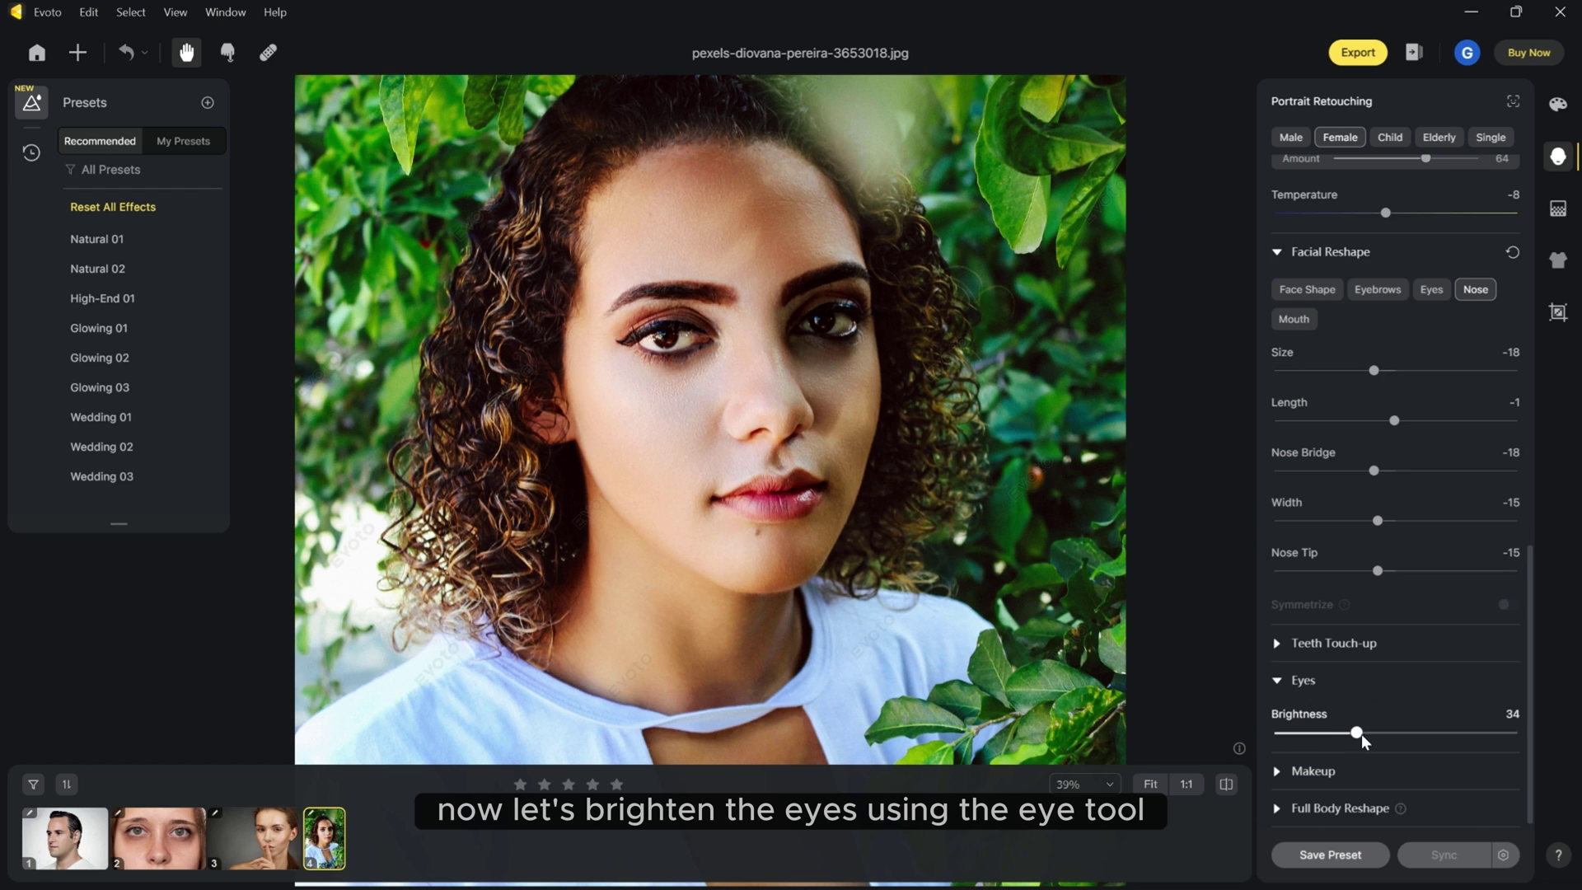
Brighten the eyes to 44 and set the makeup Highlight to 14
left_click_drag(1361, 742, 1383, 741)
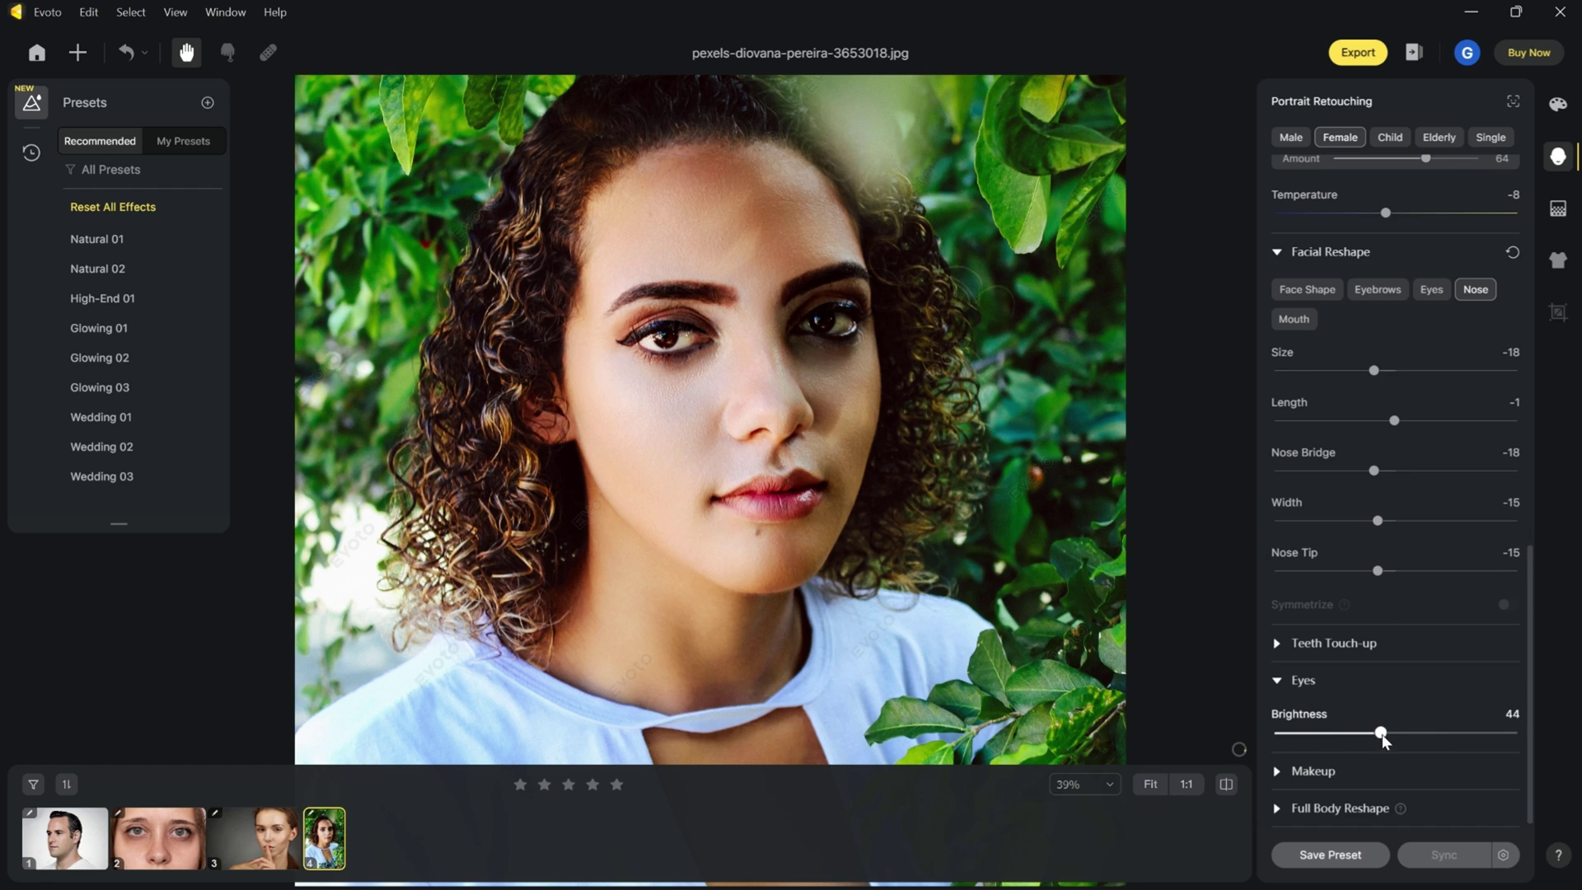
left_click(1279, 773)
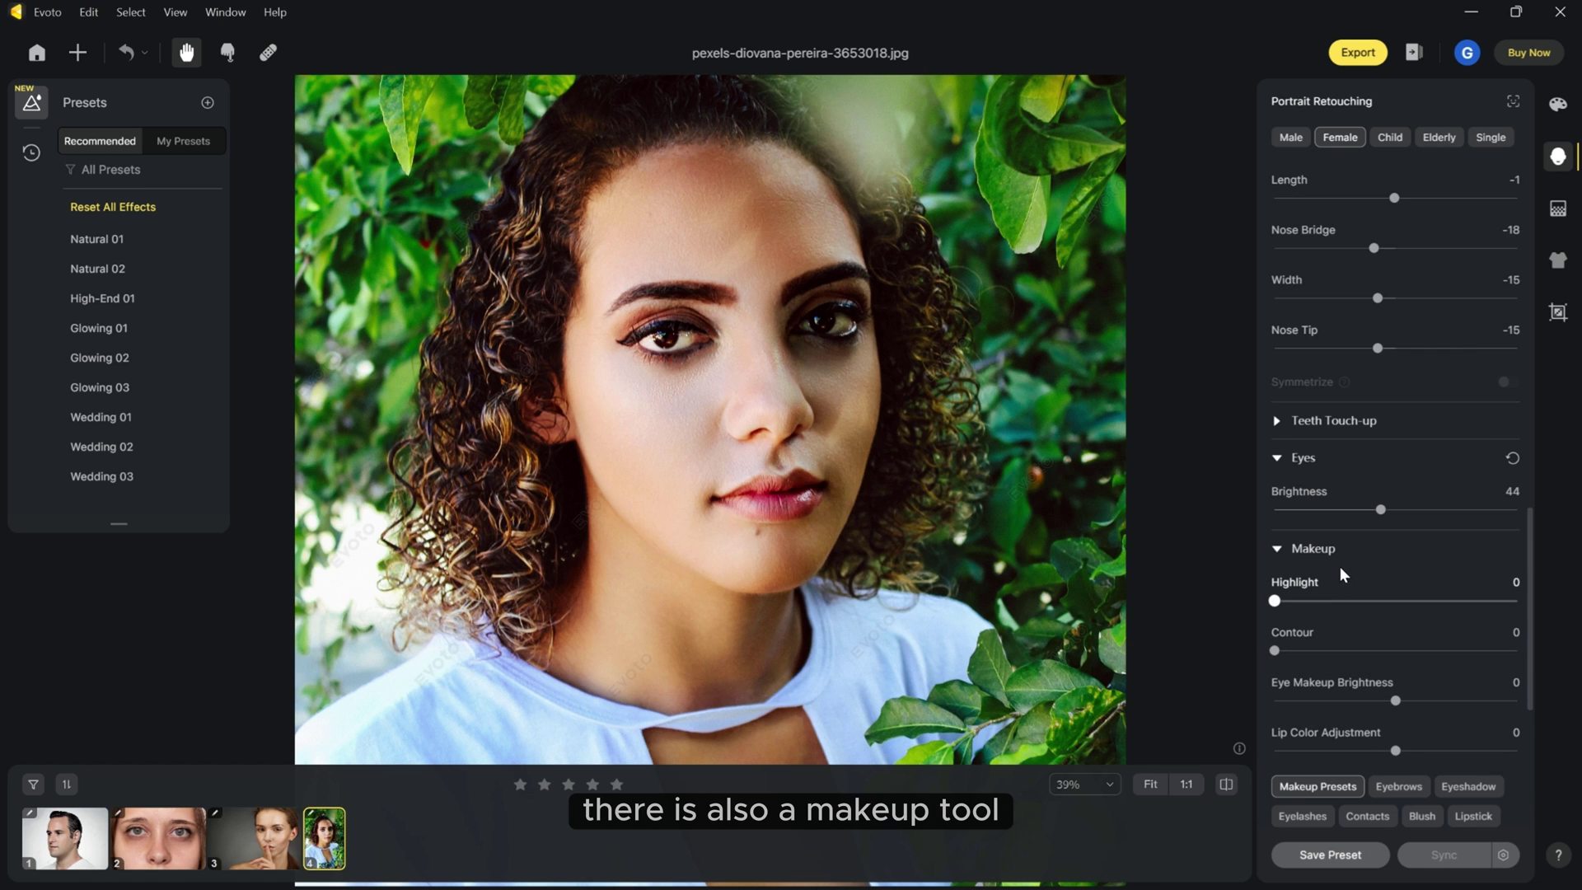
left_click_drag(1321, 601, 1309, 601)
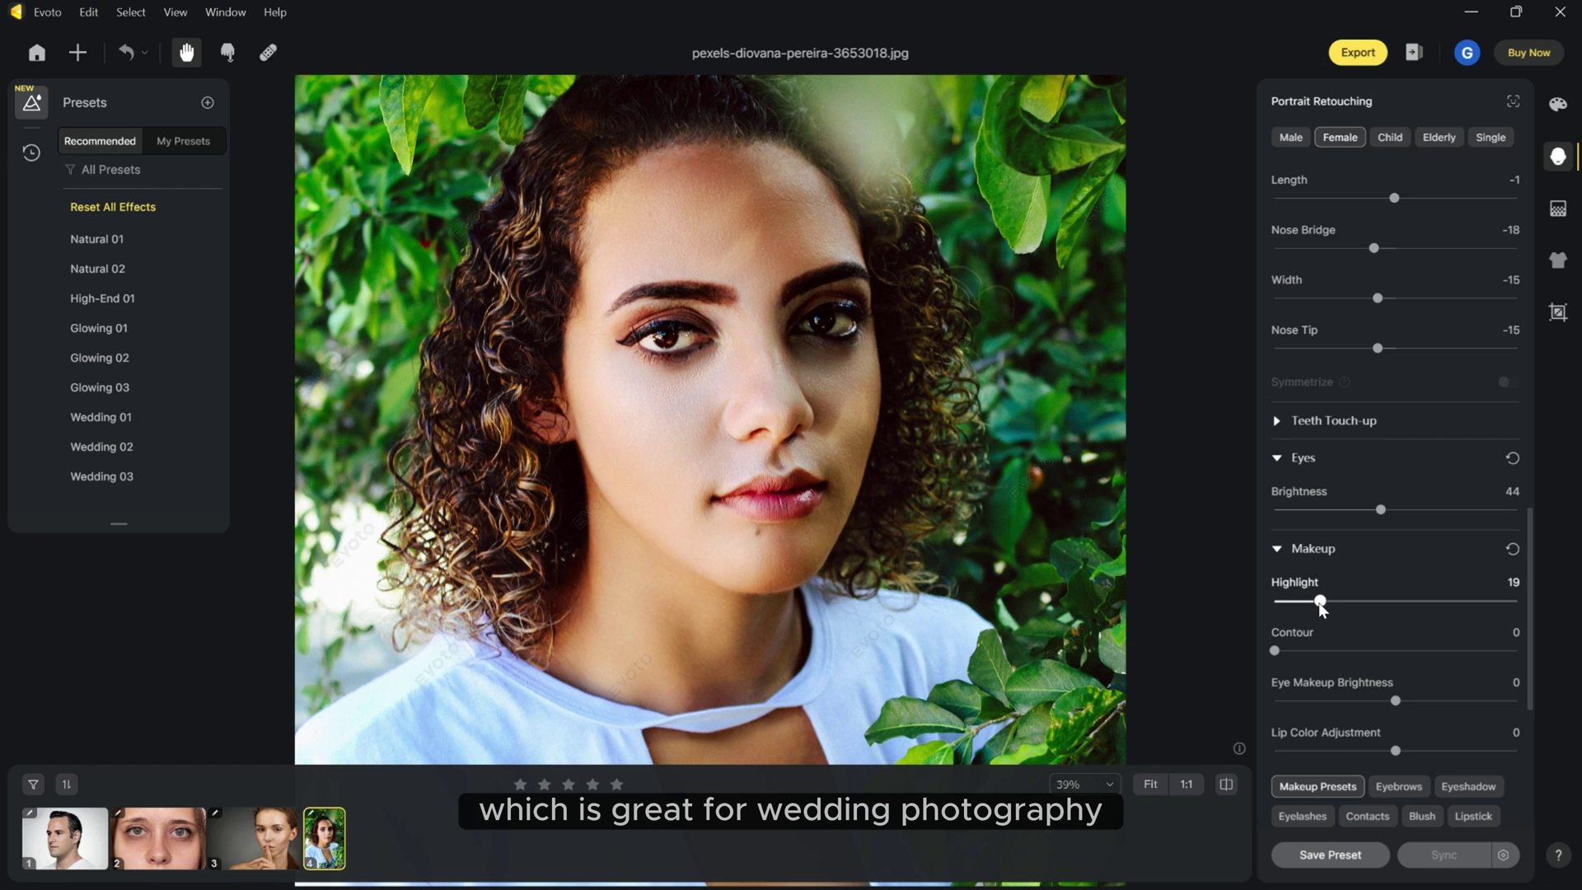
Try the Hardcore, Caramel and Youthful makeup looks, settling on Freckles at 80
scroll(1392, 650, "down", 3)
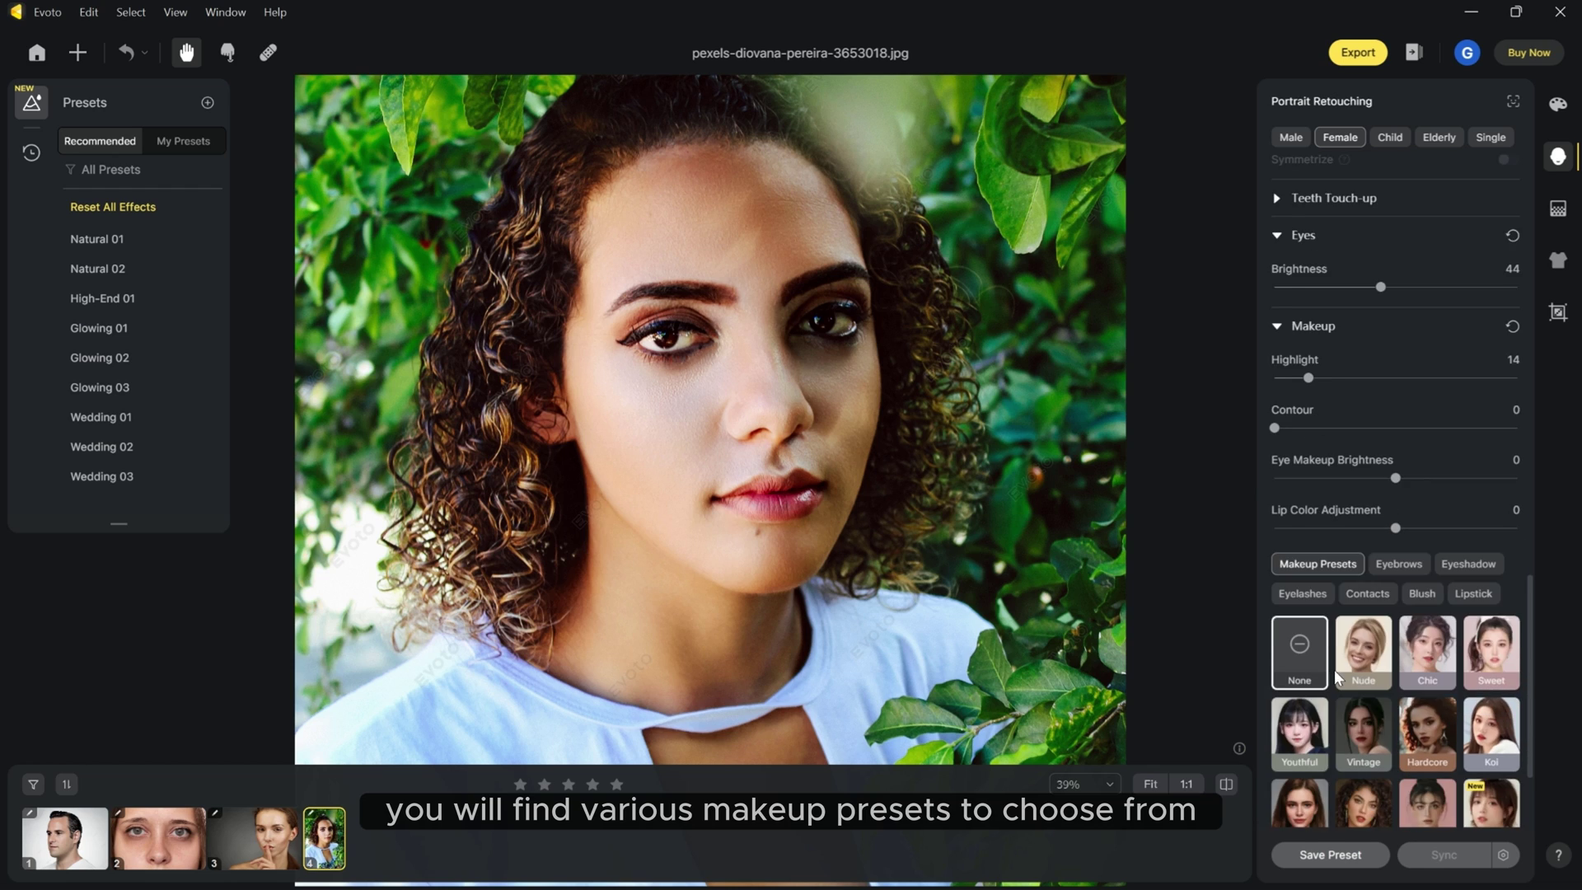
scroll(1433, 632, "down", 4)
left_click(1427, 571)
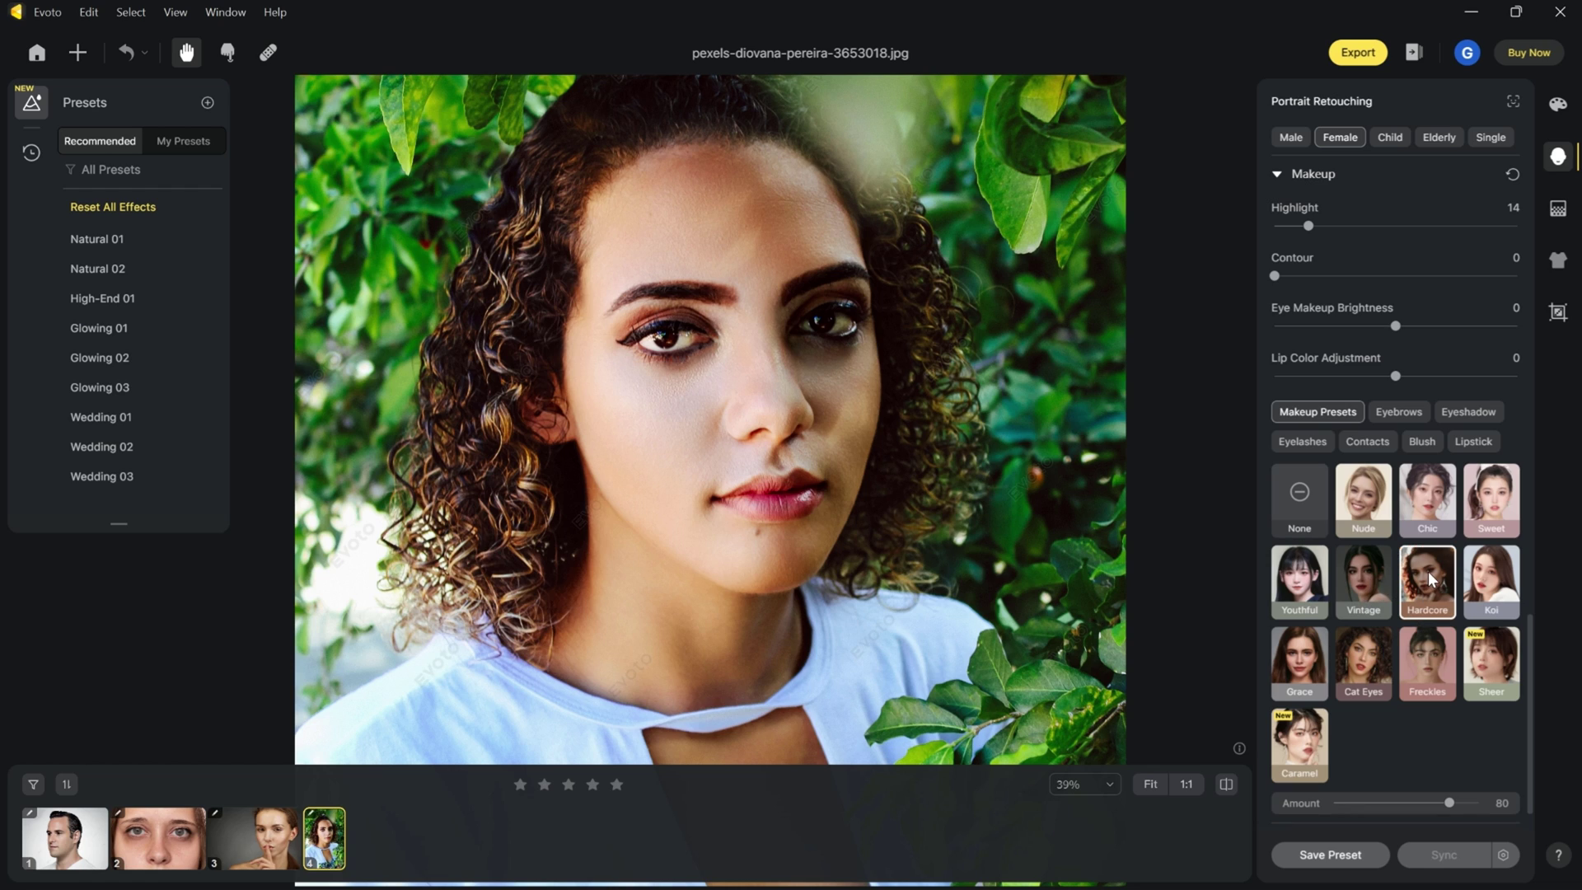
left_click(1433, 653)
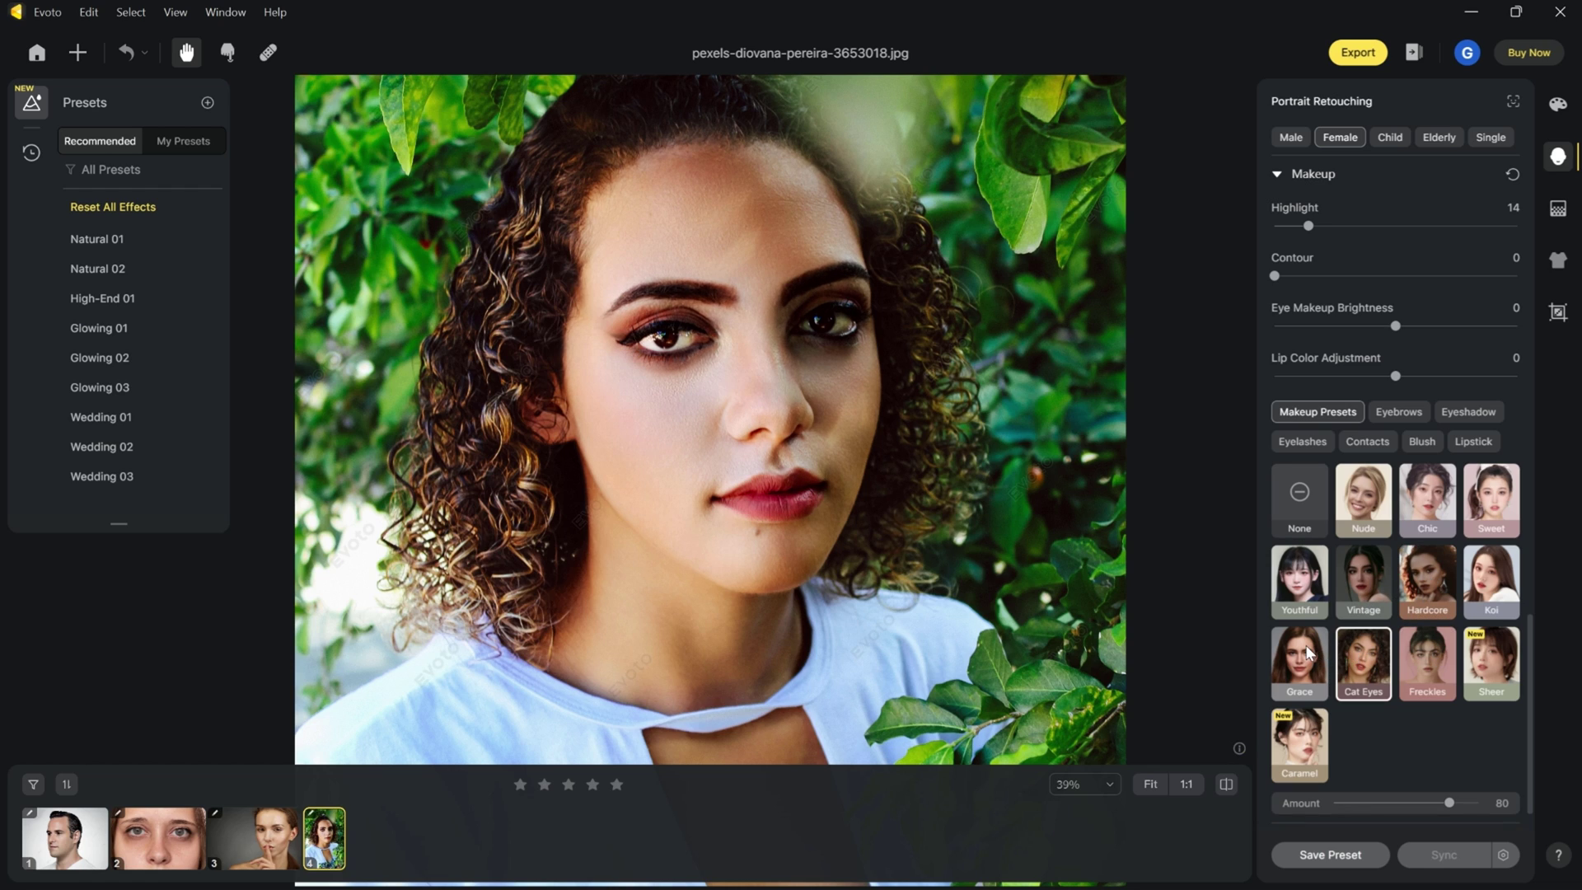
left_click(1302, 719)
left_click(1297, 612)
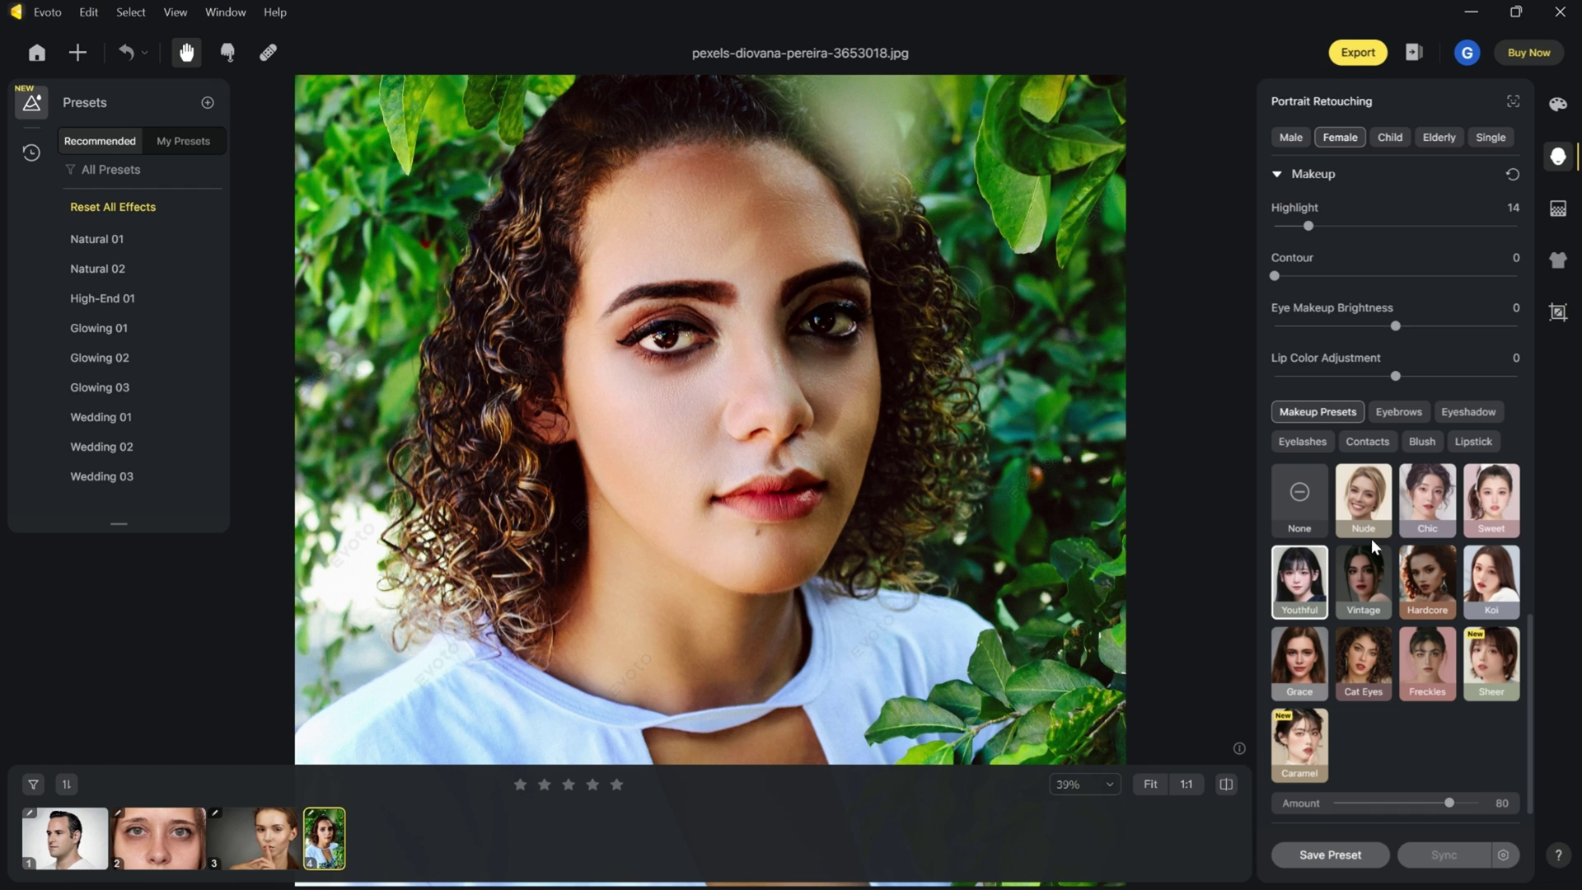
left_click(1429, 658)
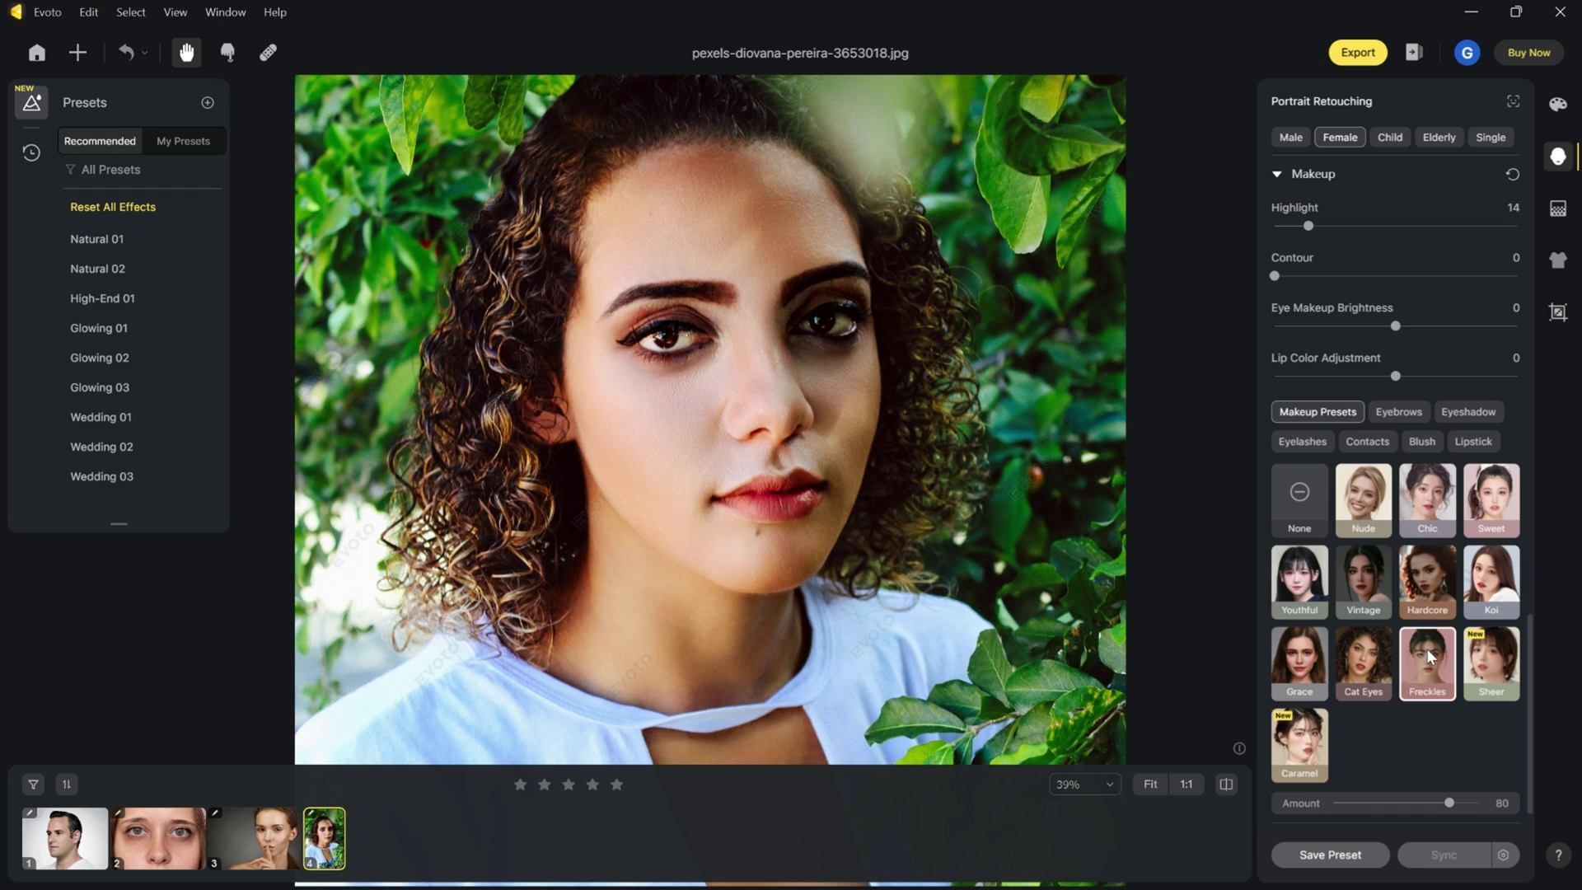
Toggle between the original and edited photo to compare the makeup result
left_click(1225, 784)
left_click(1226, 785)
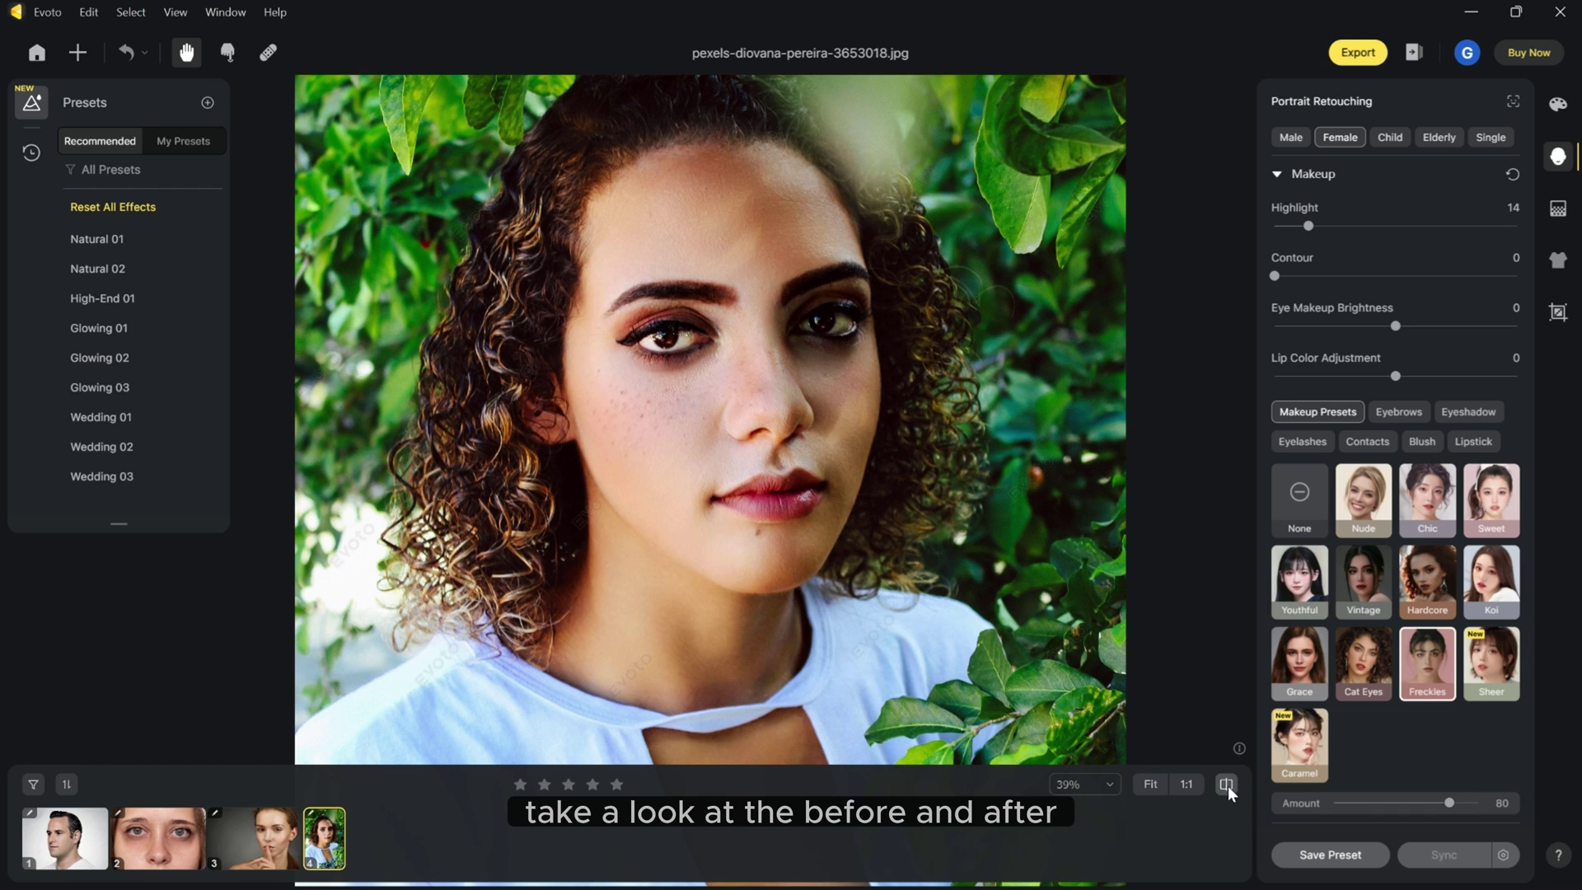
left_click(1226, 785)
left_click(1226, 785)
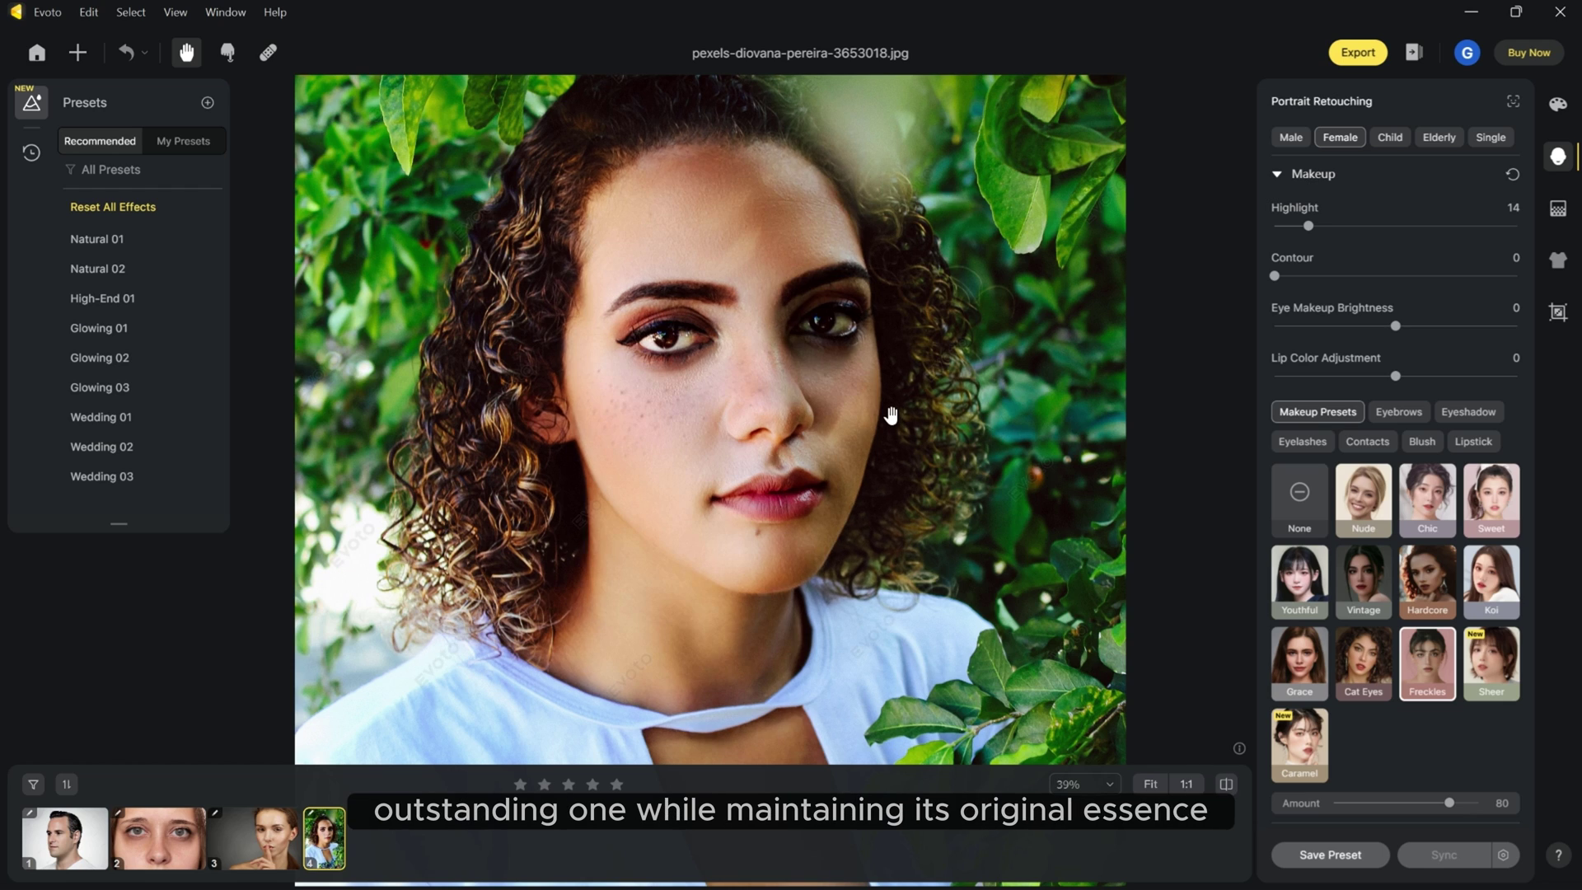
key("backslash")
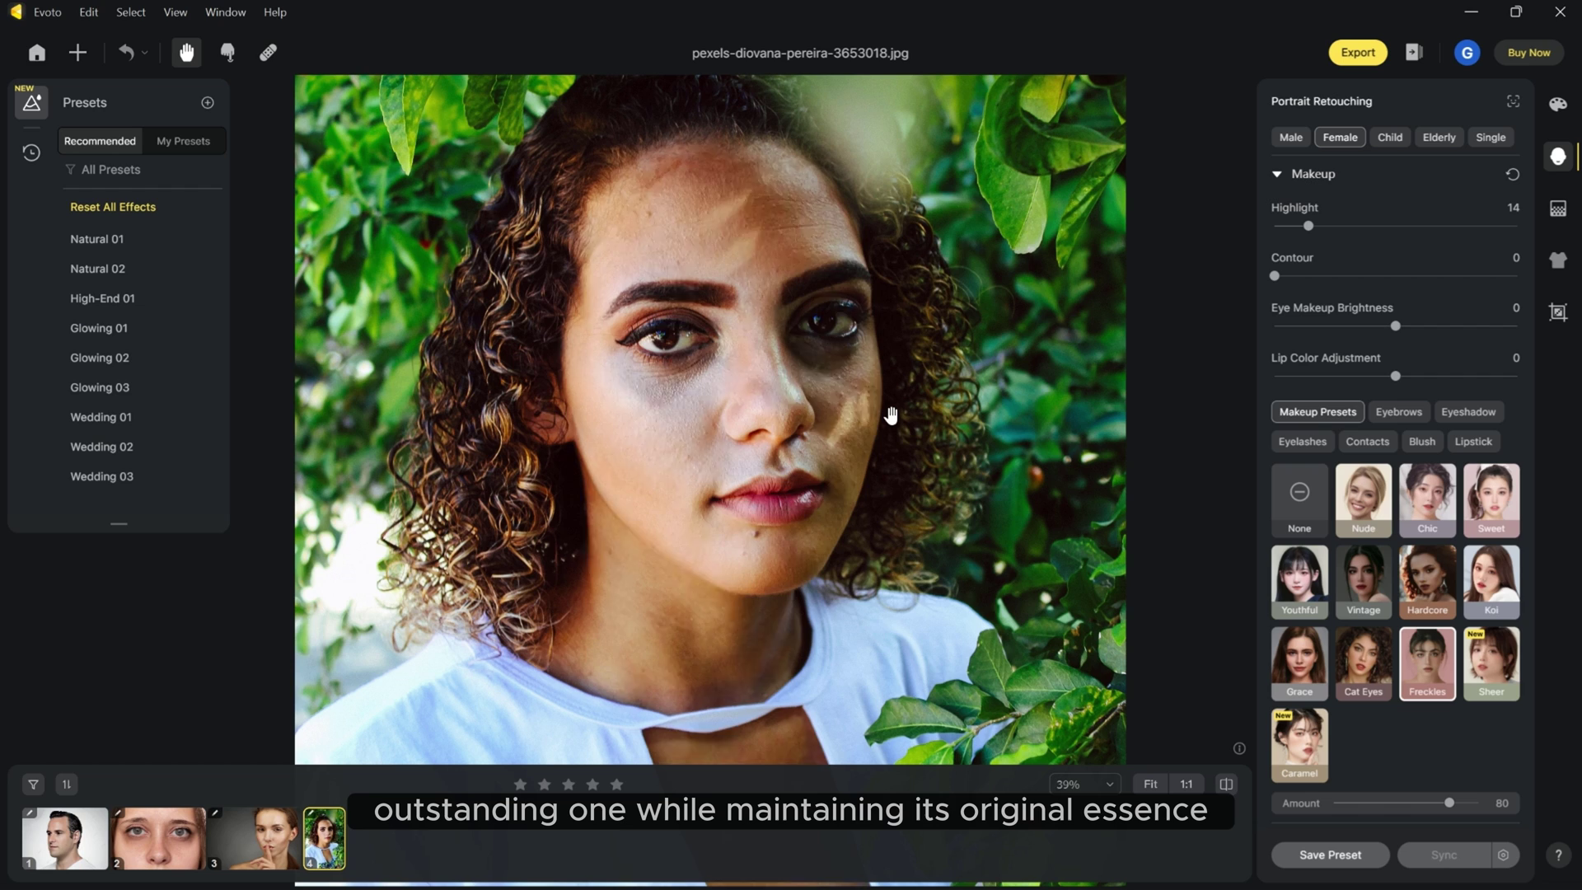
key("backslash")
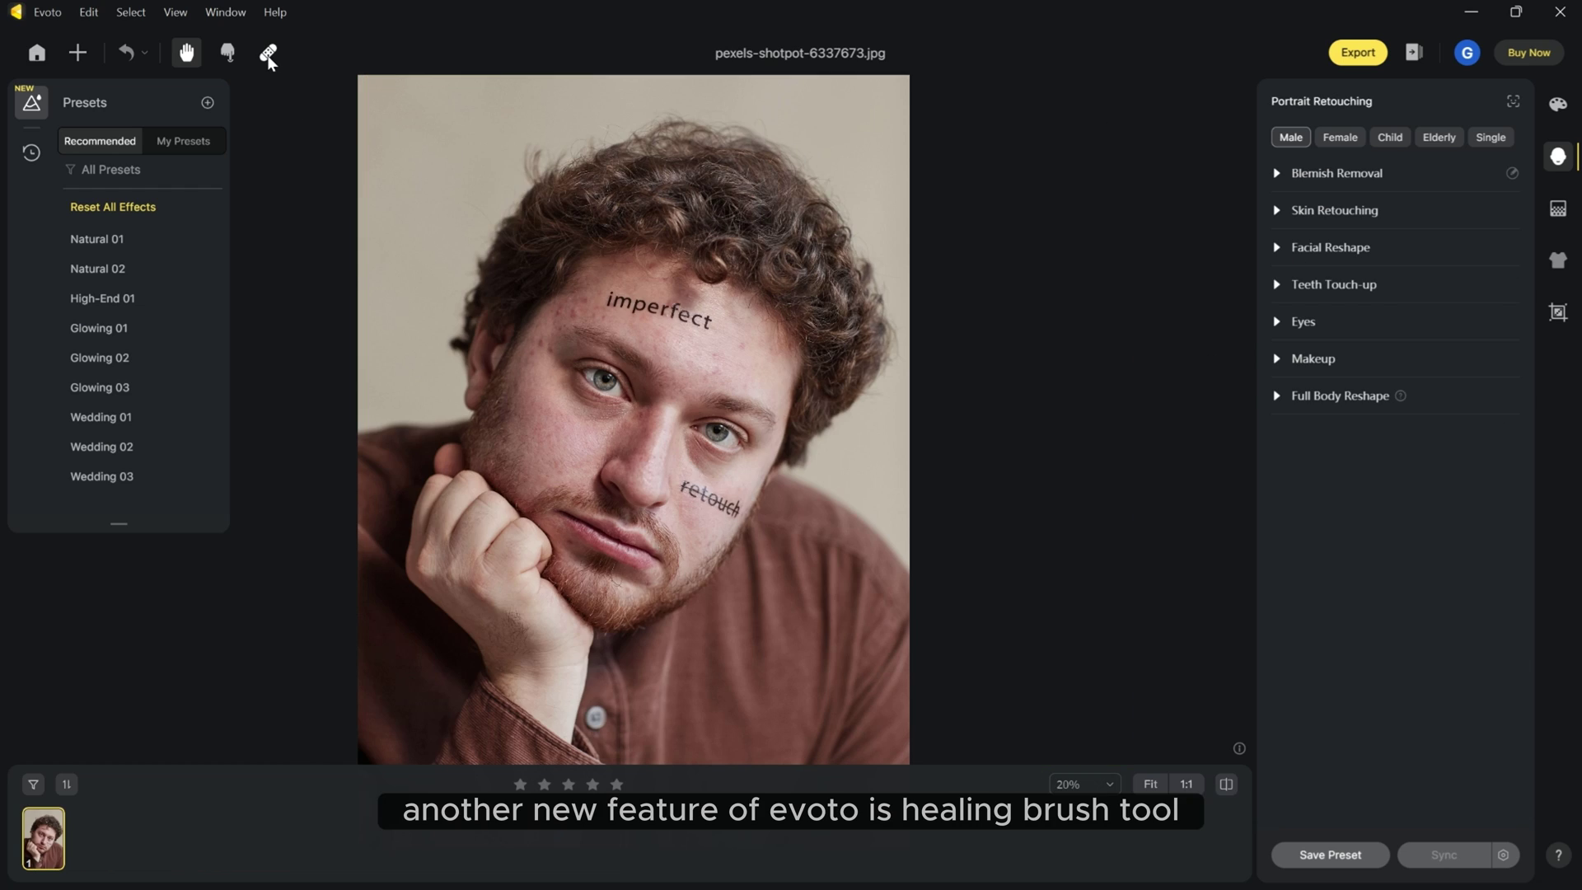
Start Healing on the man's photo, try Patch and Clone, and return to Spot Healing
left_click(268, 54)
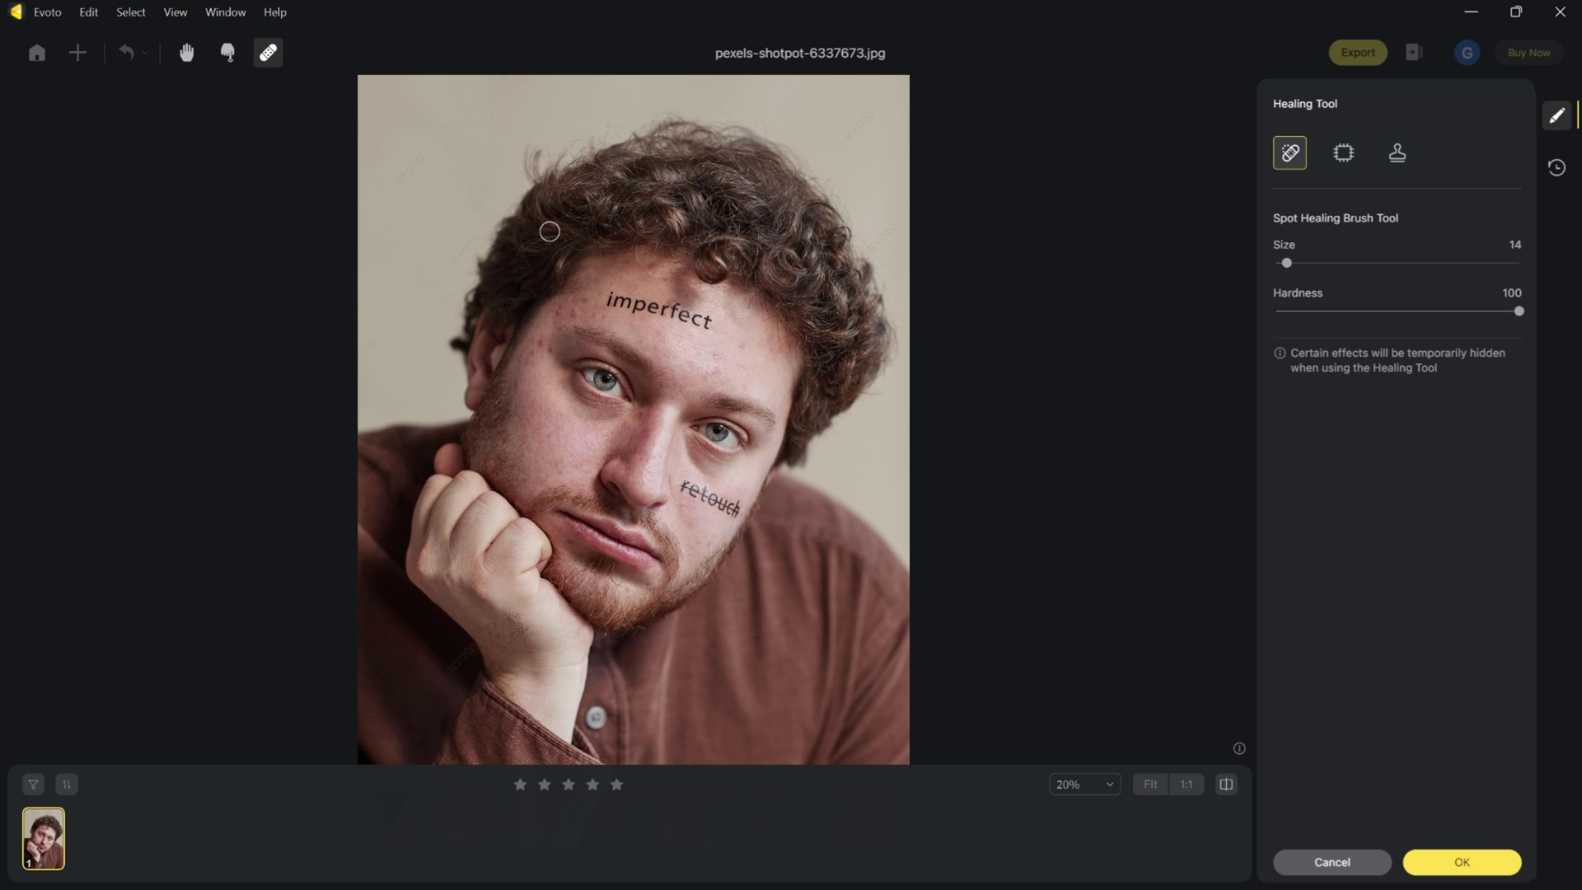
scroll(735, 350, "up", 3)
left_click(1343, 152)
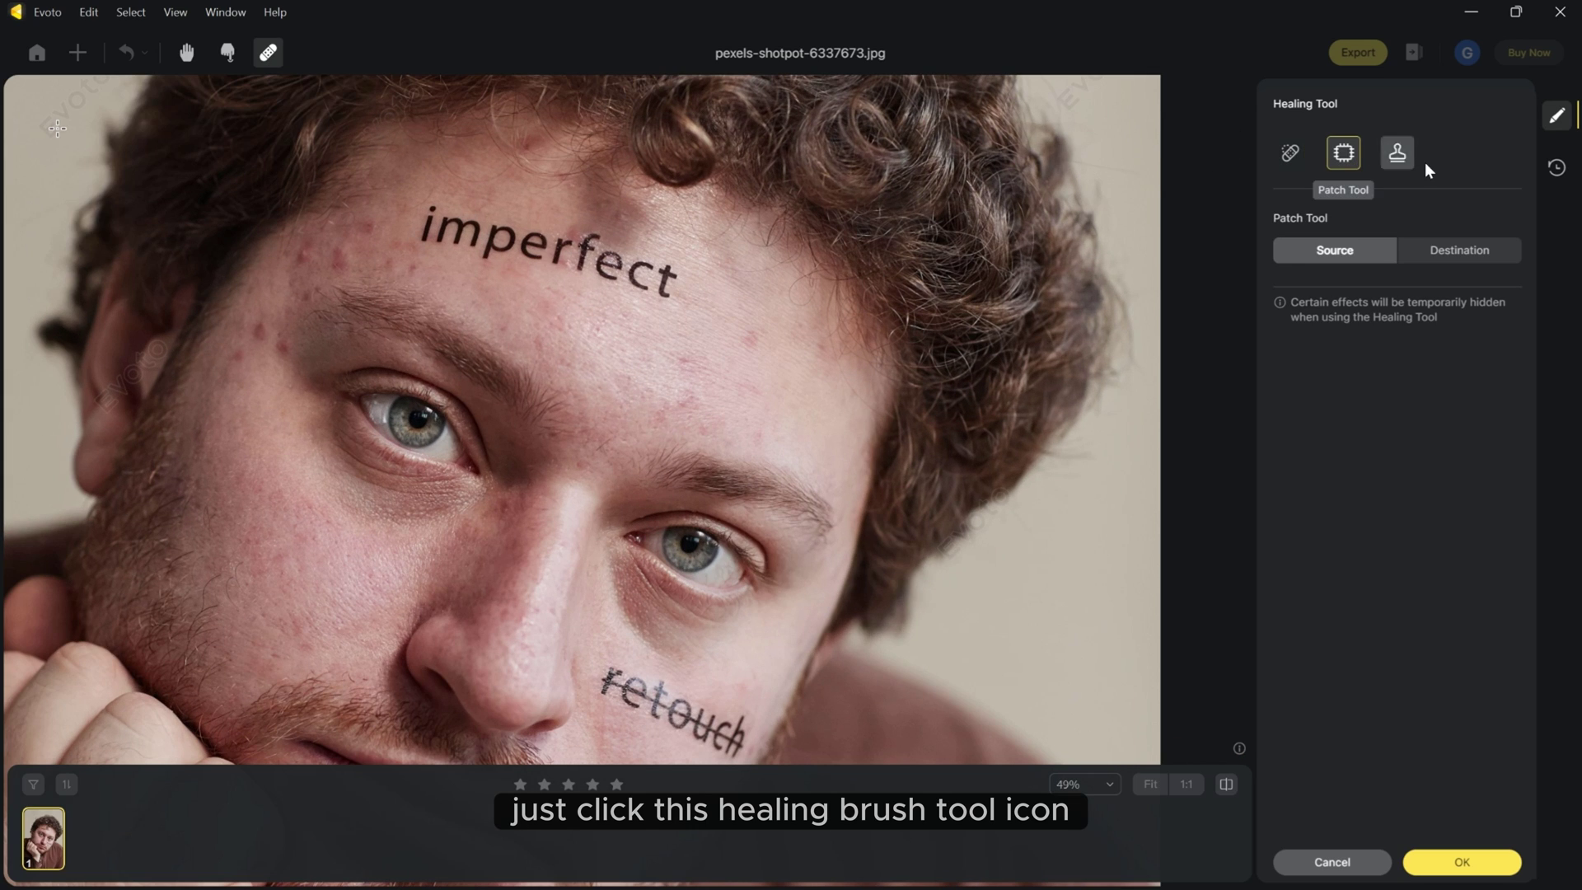
left_click(1396, 154)
left_click(1290, 152)
scroll(477, 244, "down", 3)
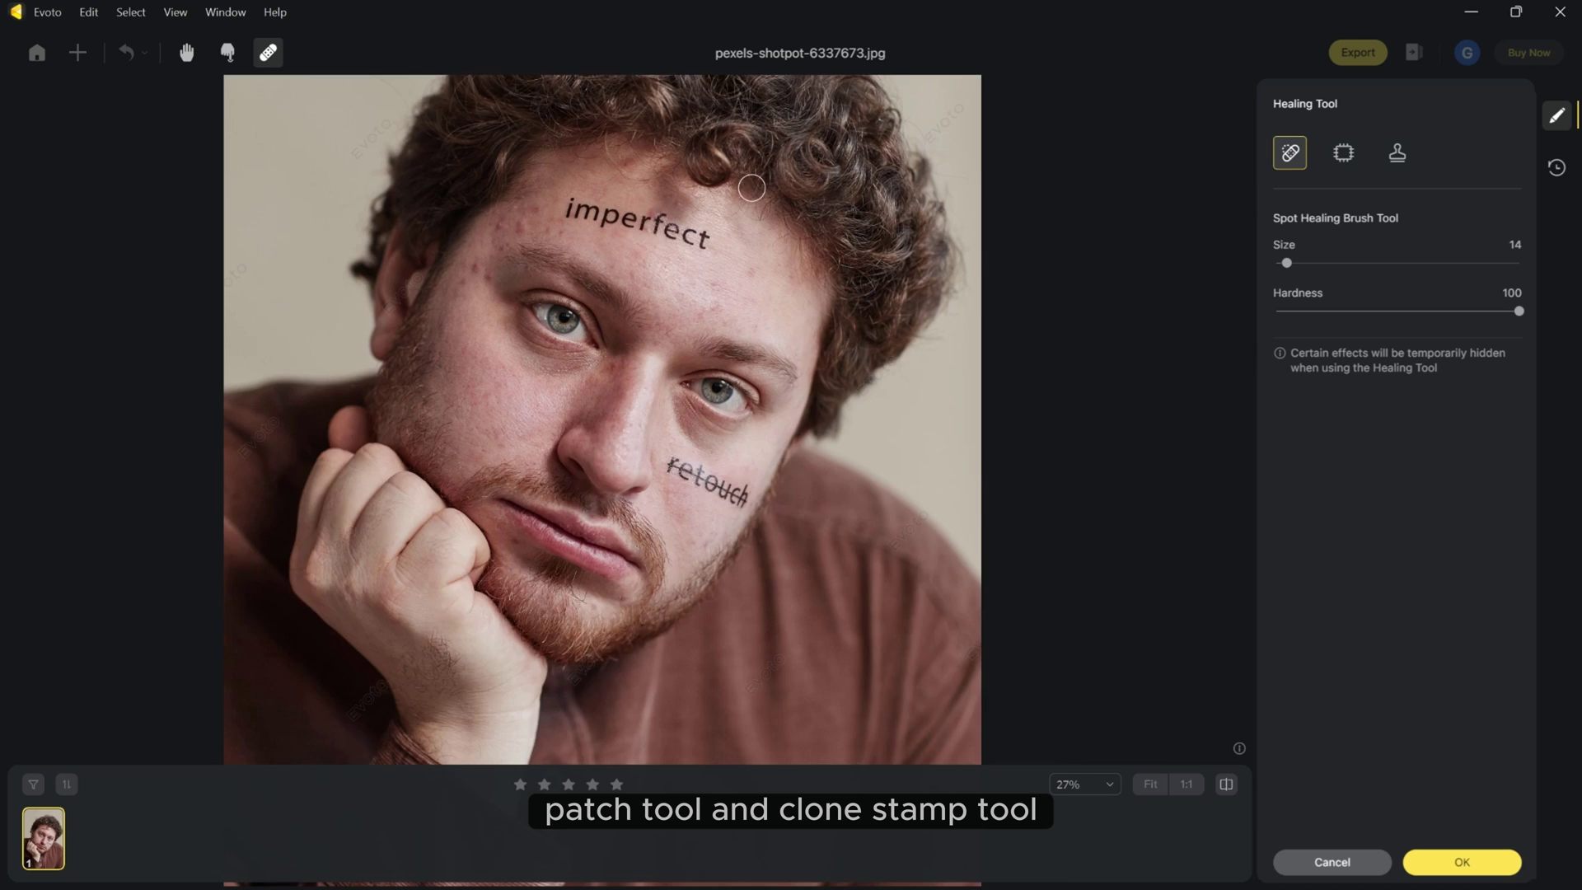
scroll(477, 244, "up", 3)
Paint away 'imperfect' on the forehead and the 'retouch' tattoo on the cheek
mouse_move(479, 215)
left_mouse_down()
mouse_move(684, 264)
mouse_move(636, 238)
left_mouse_up()
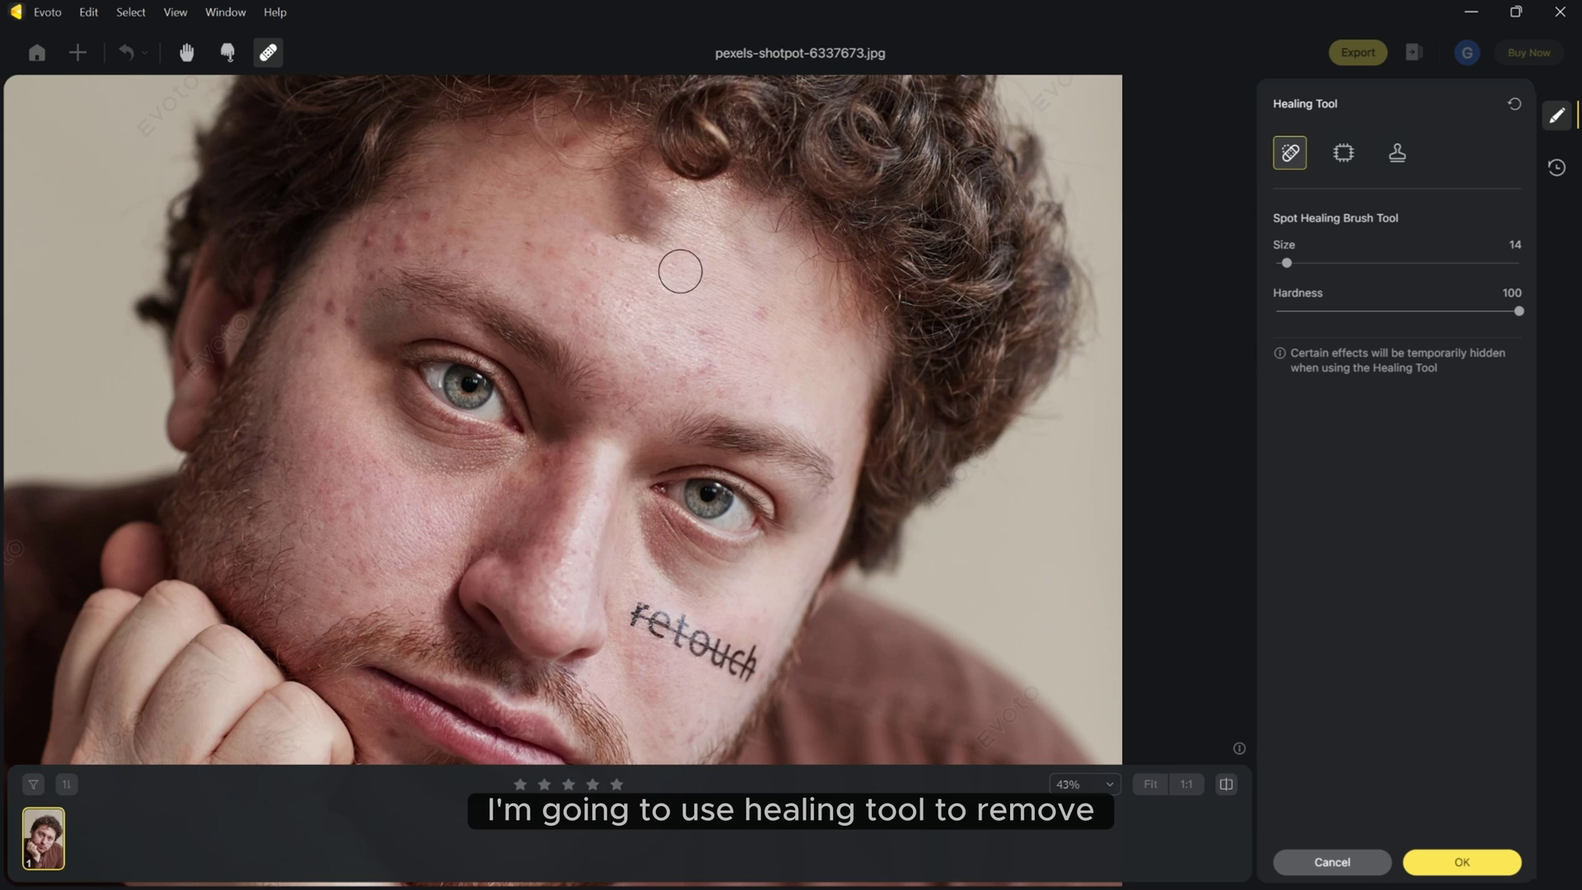
left_click(643, 239)
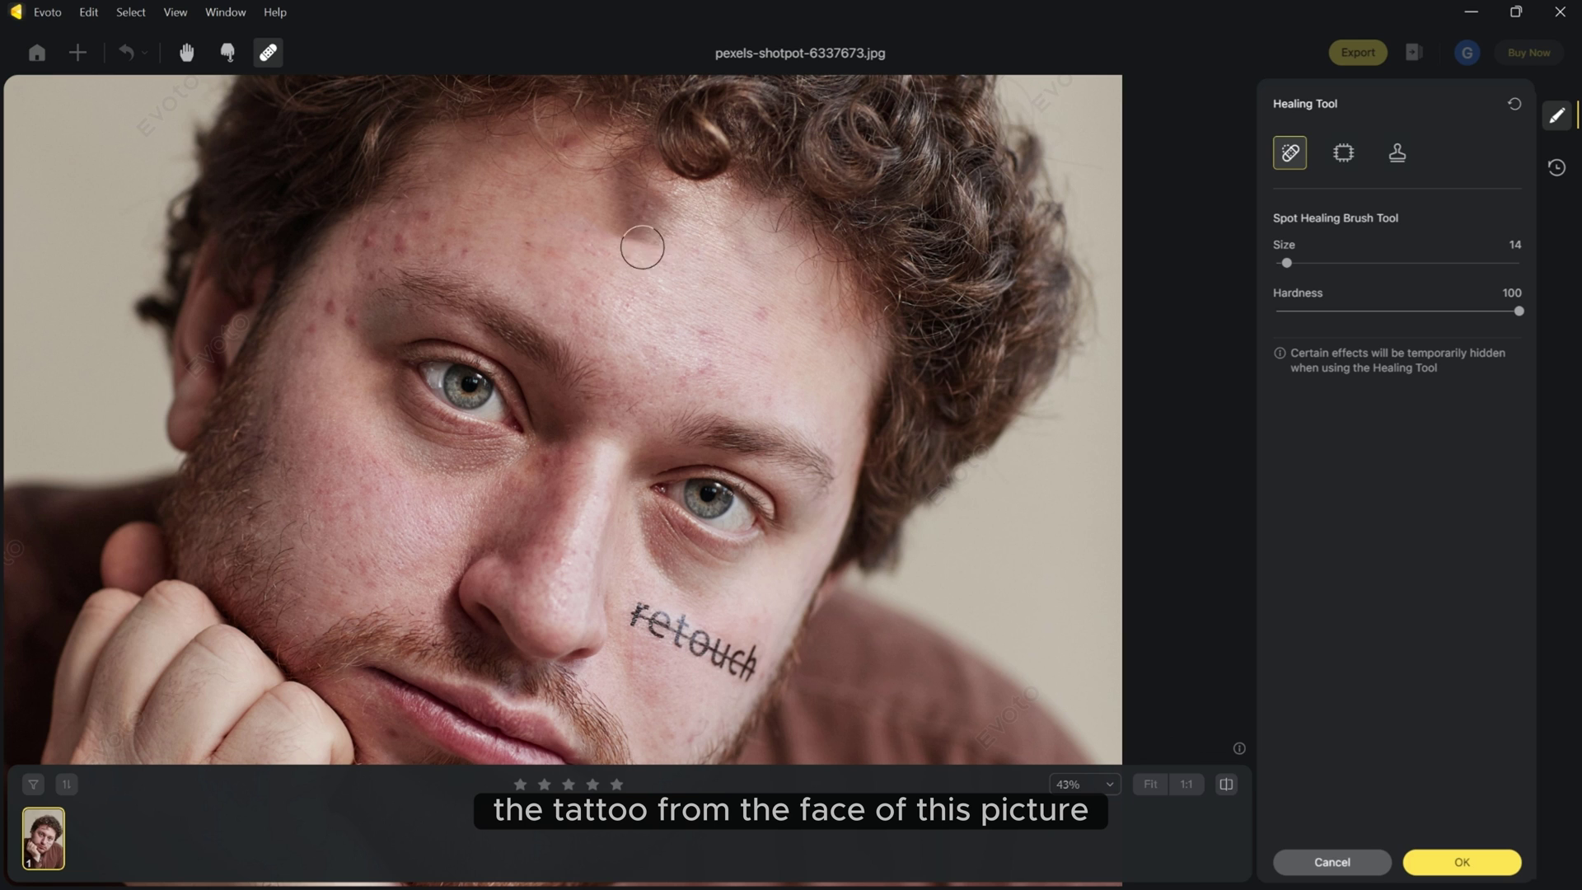
left_click(651, 243)
scroll(734, 222, "down", 3)
scroll(725, 346, "up", 5)
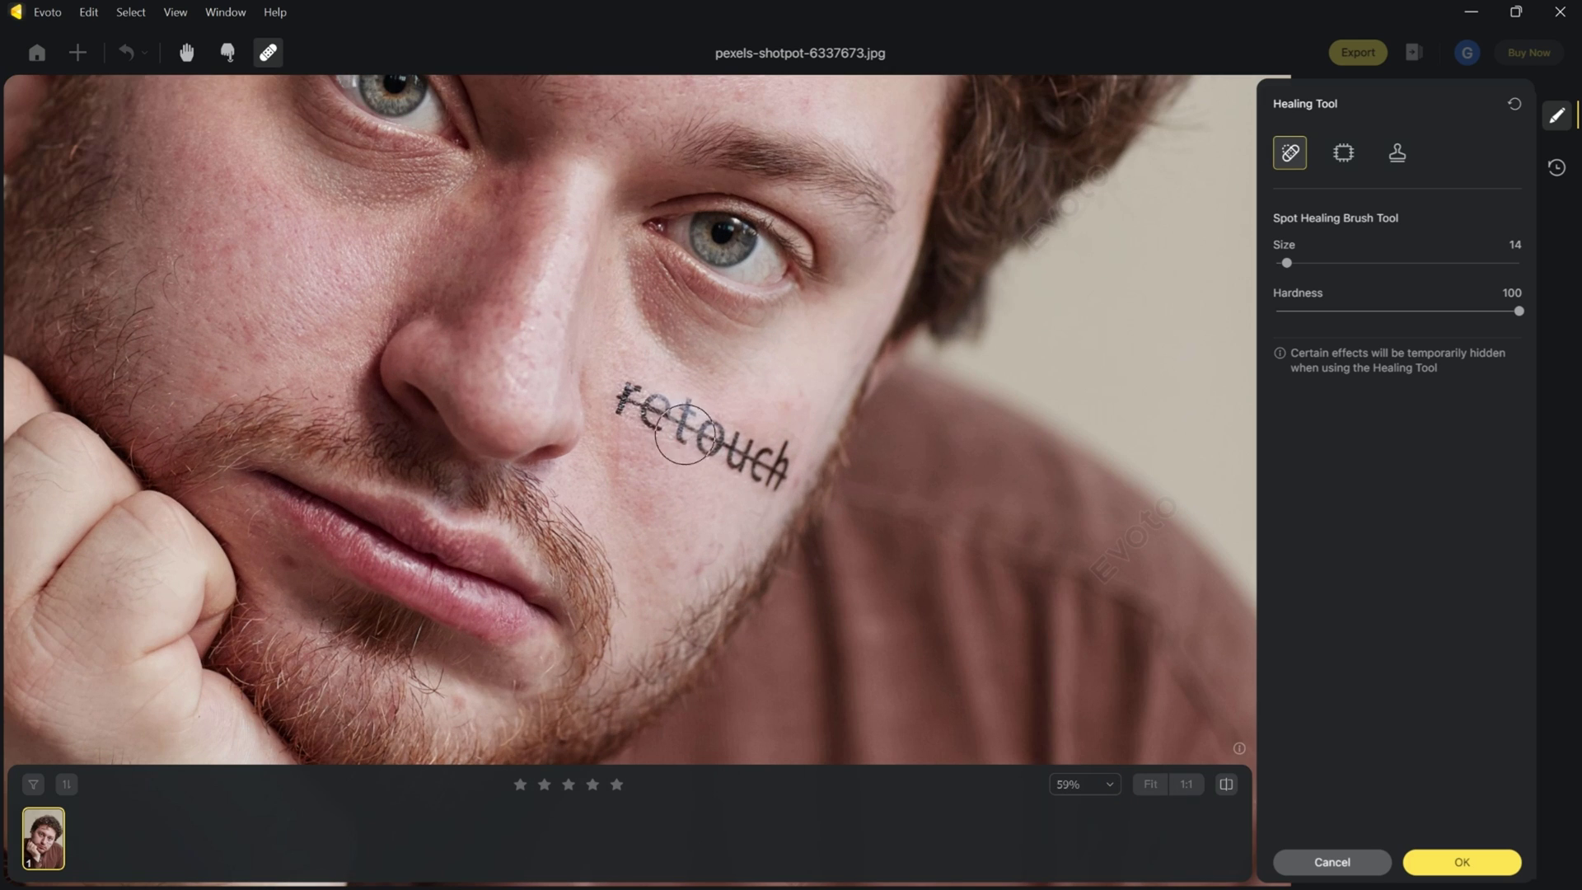
mouse_move(630, 400)
left_mouse_down()
mouse_move(771, 460)
mouse_move(753, 458)
left_mouse_up()
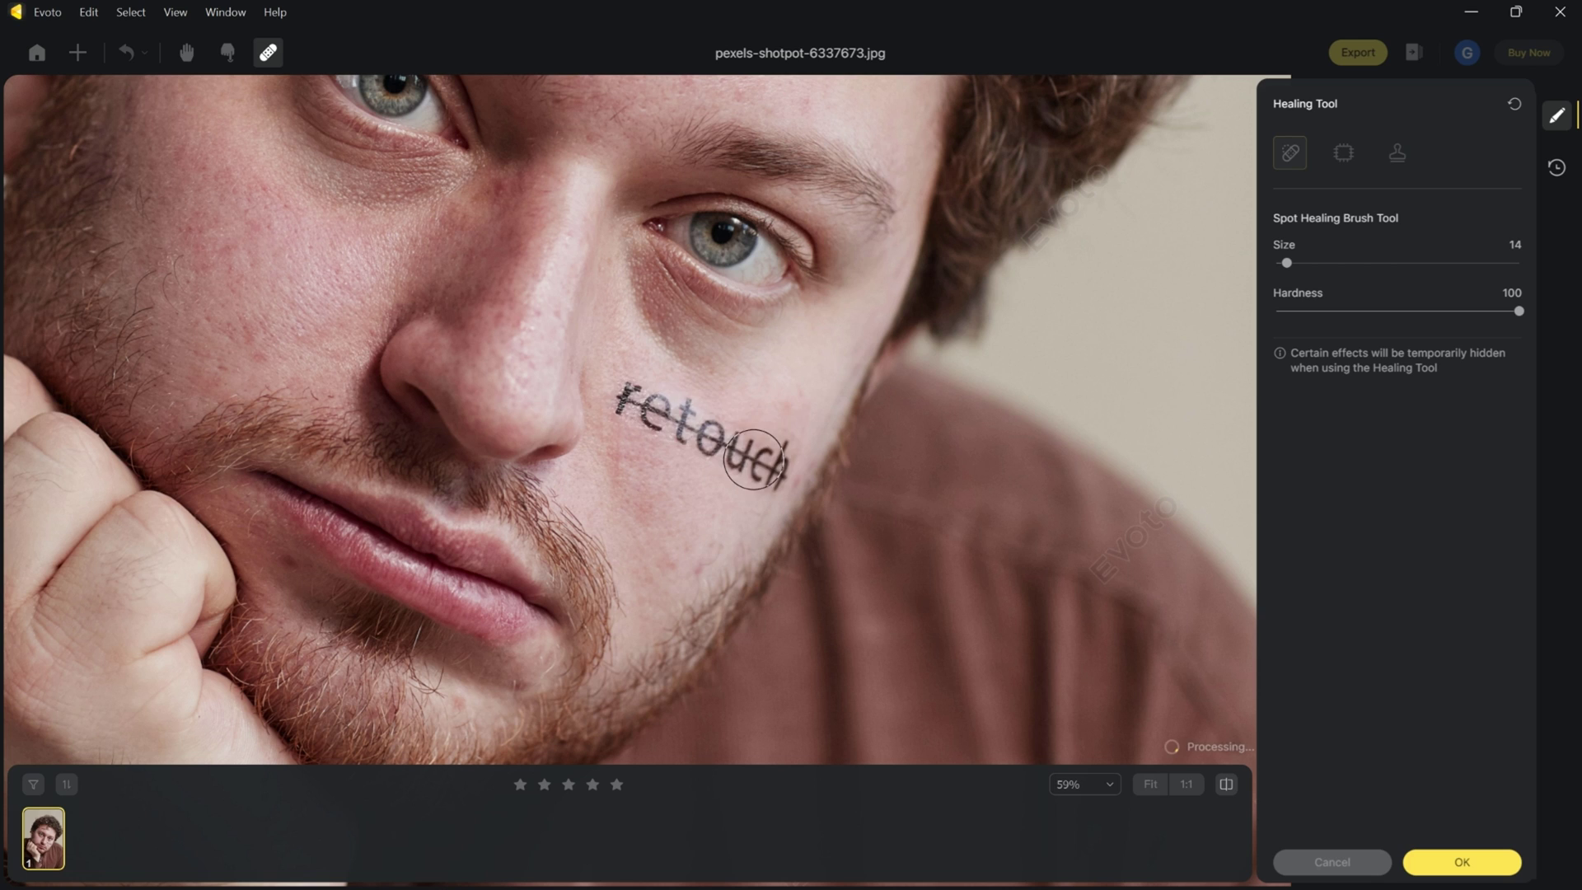
left_click_drag(424, 219, 607, 545)
key("bracketleft")
key("bracketleft")
key("bracketleft")
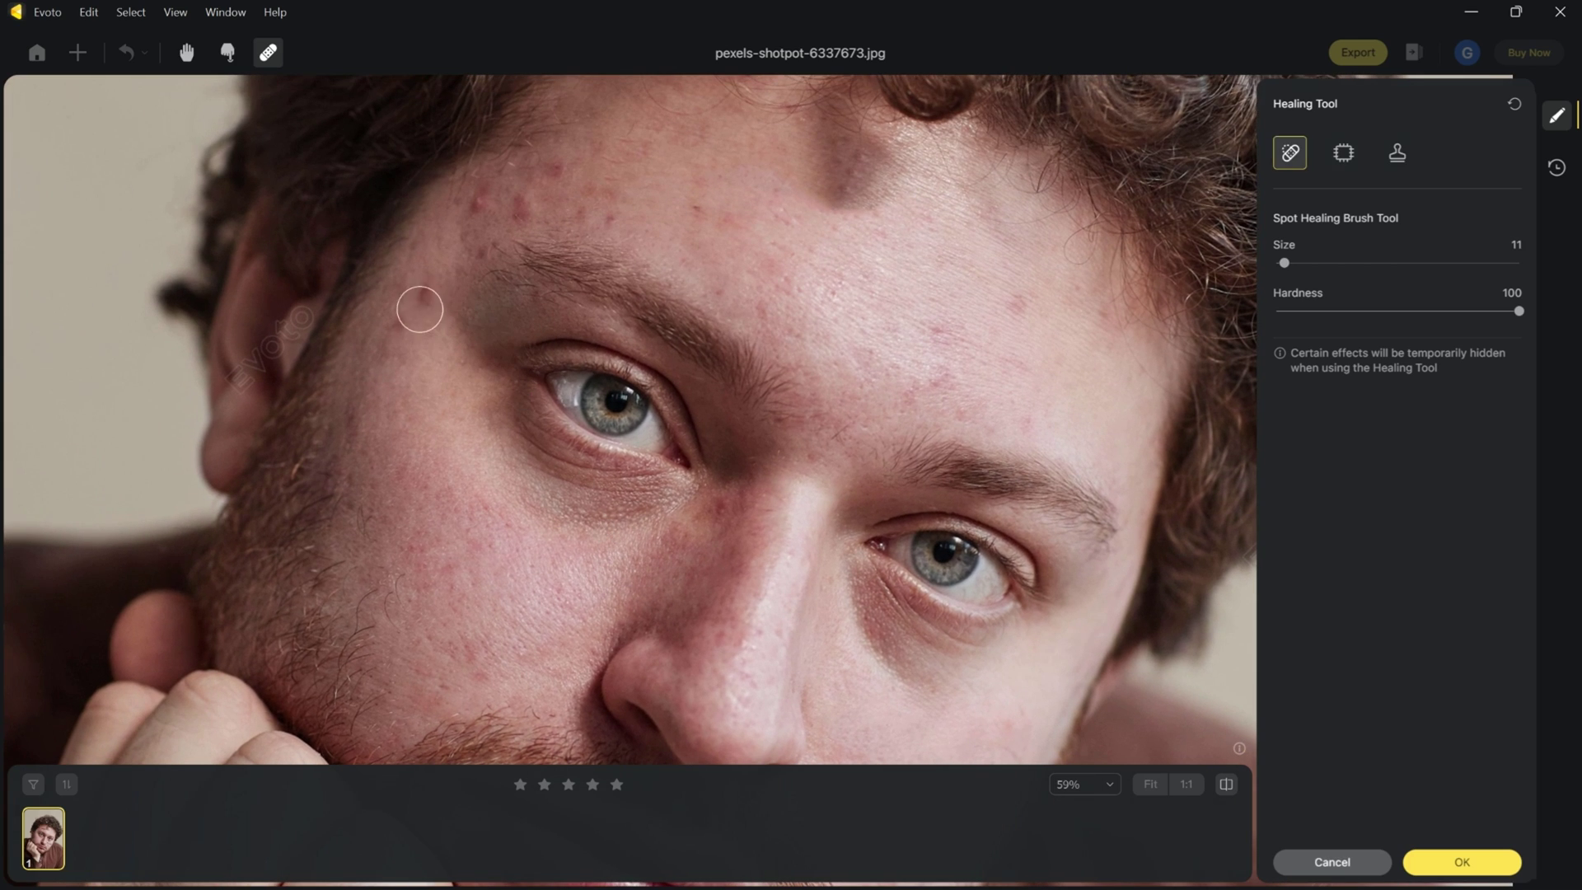
Shrink the brush to 9, heal the forehead pimple, and commit the healing edits
key("bracketleft")
key("bracketleft")
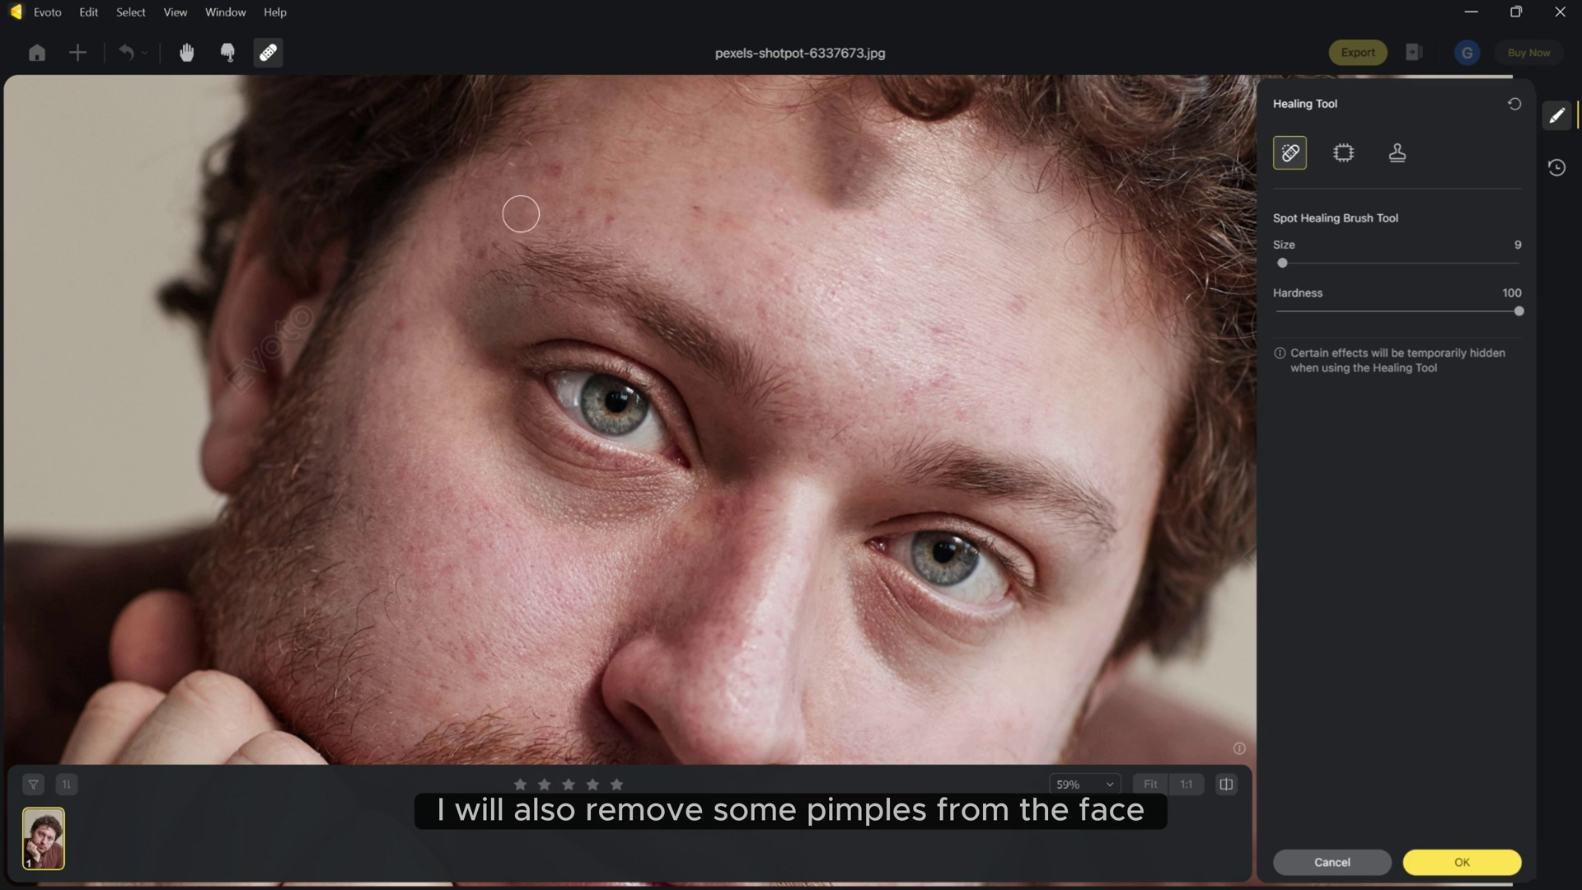
left_click(610, 219)
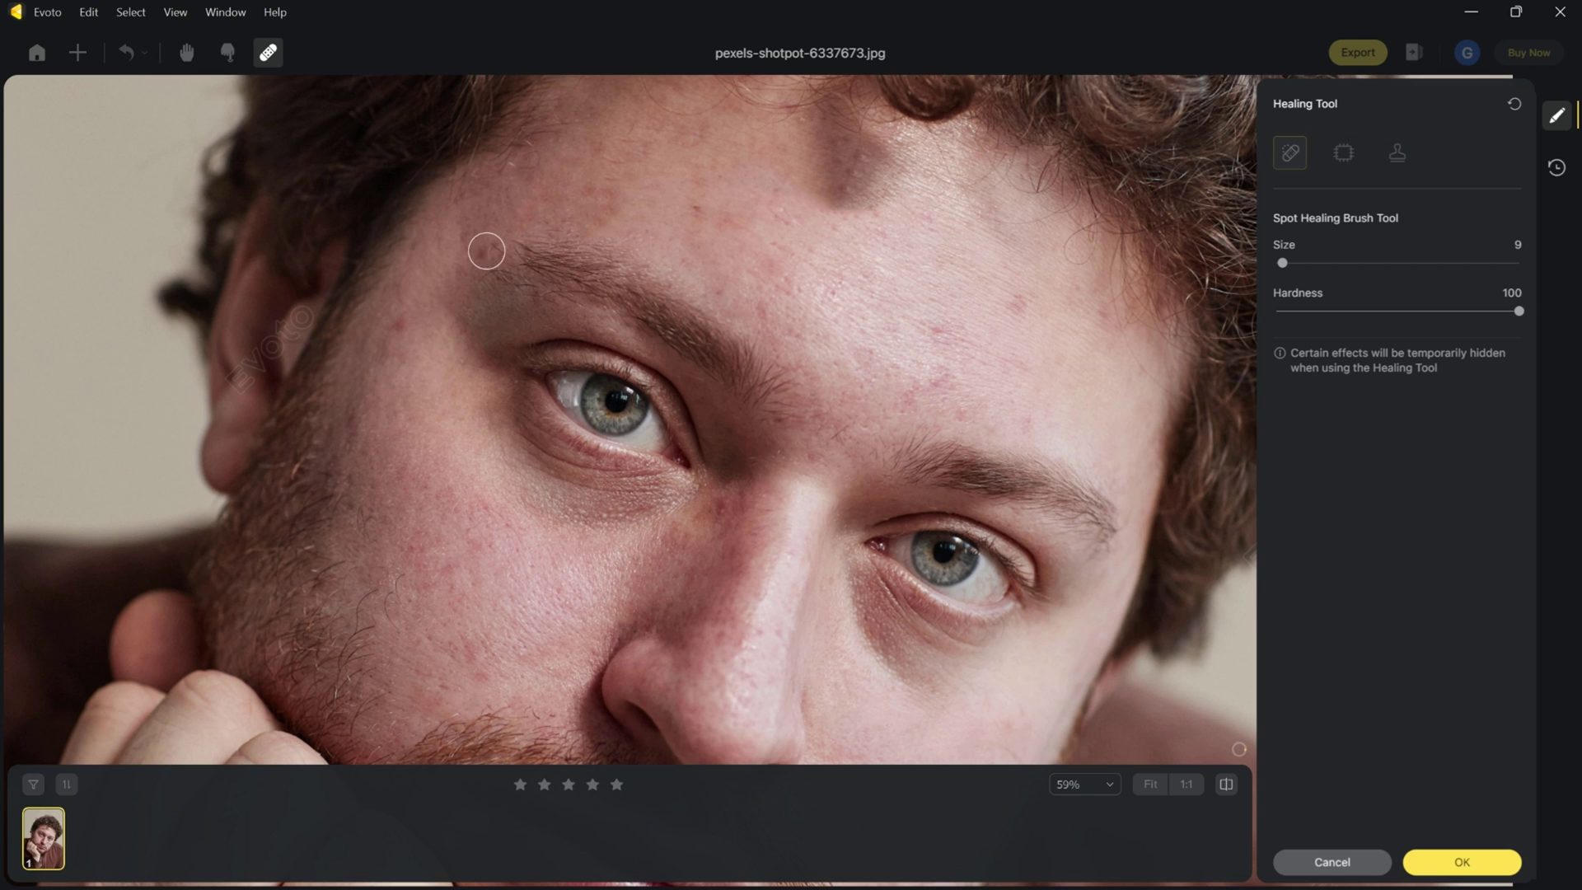
scroll(528, 346, "down", 5)
scroll(650, 367, "up", 6)
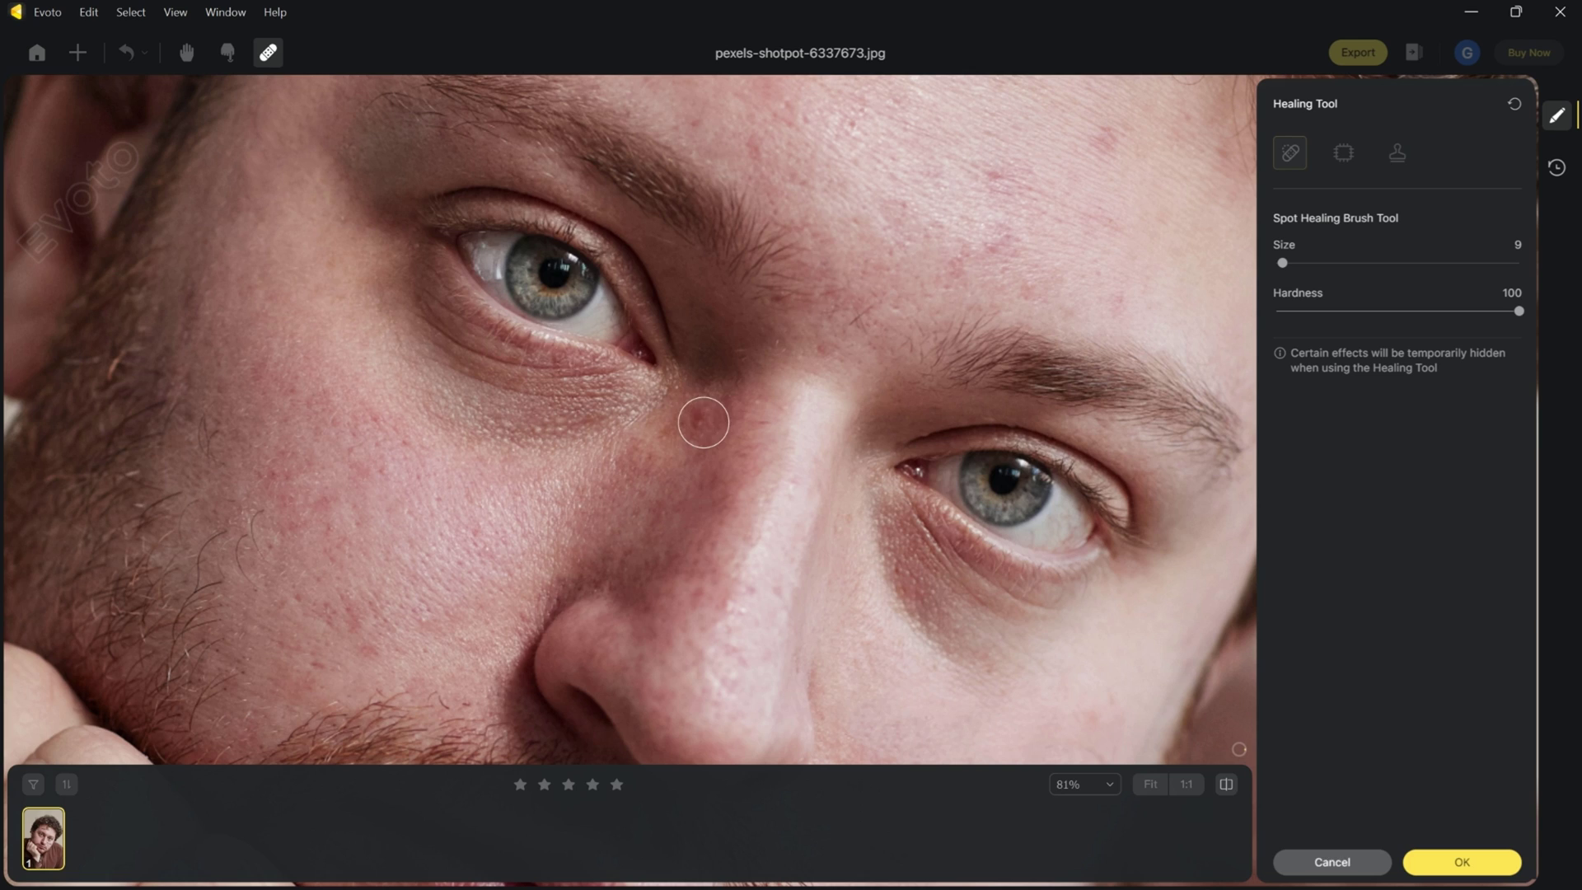
scroll(740, 321, "down", 5)
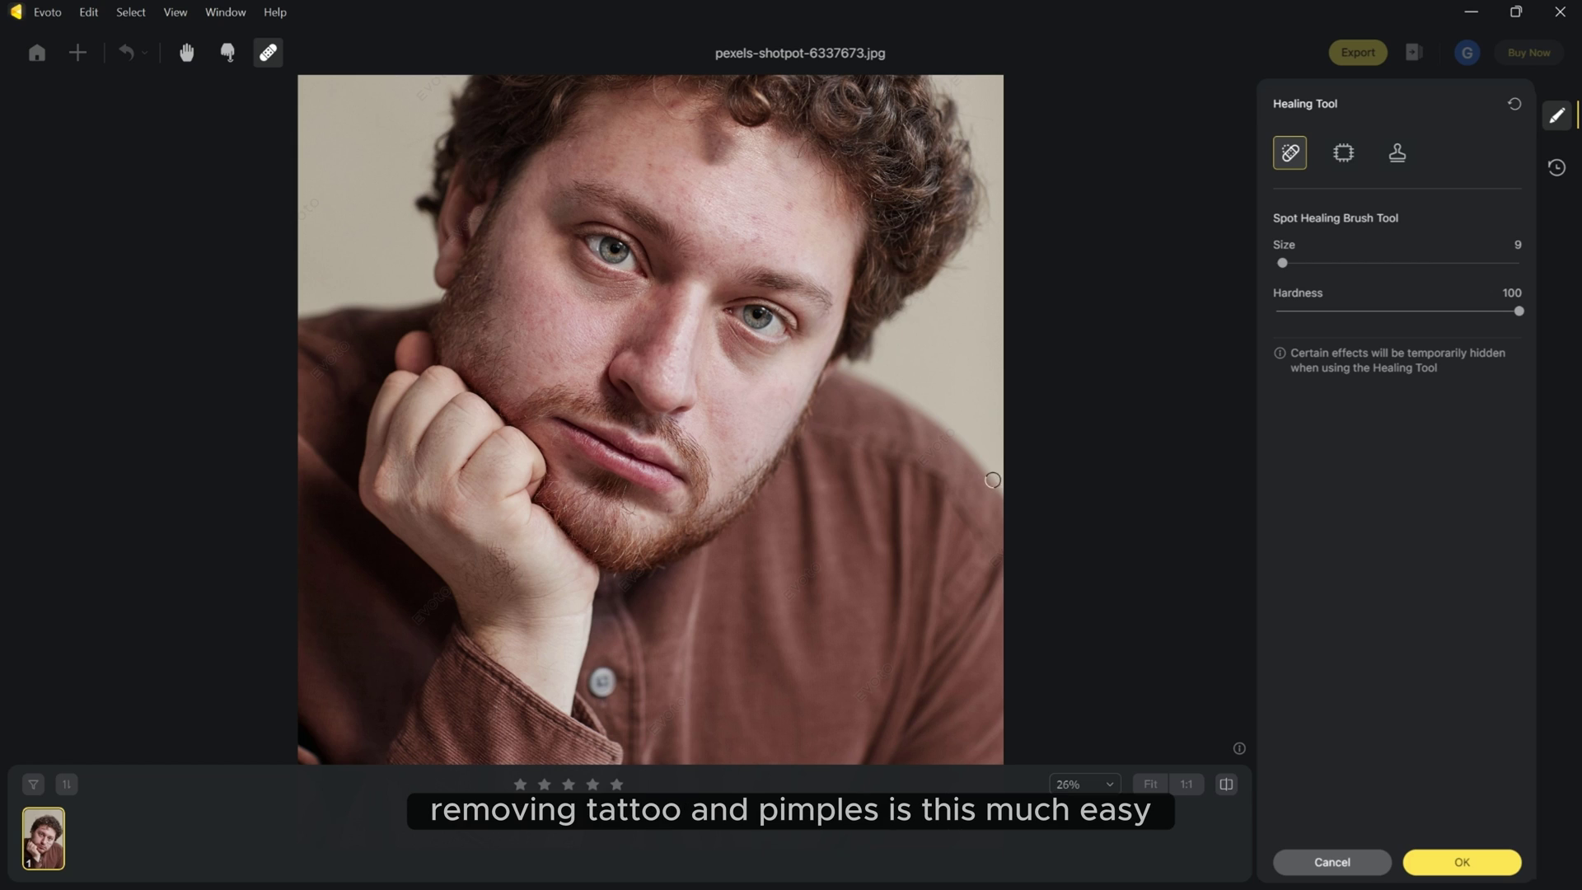
left_click(1455, 861)
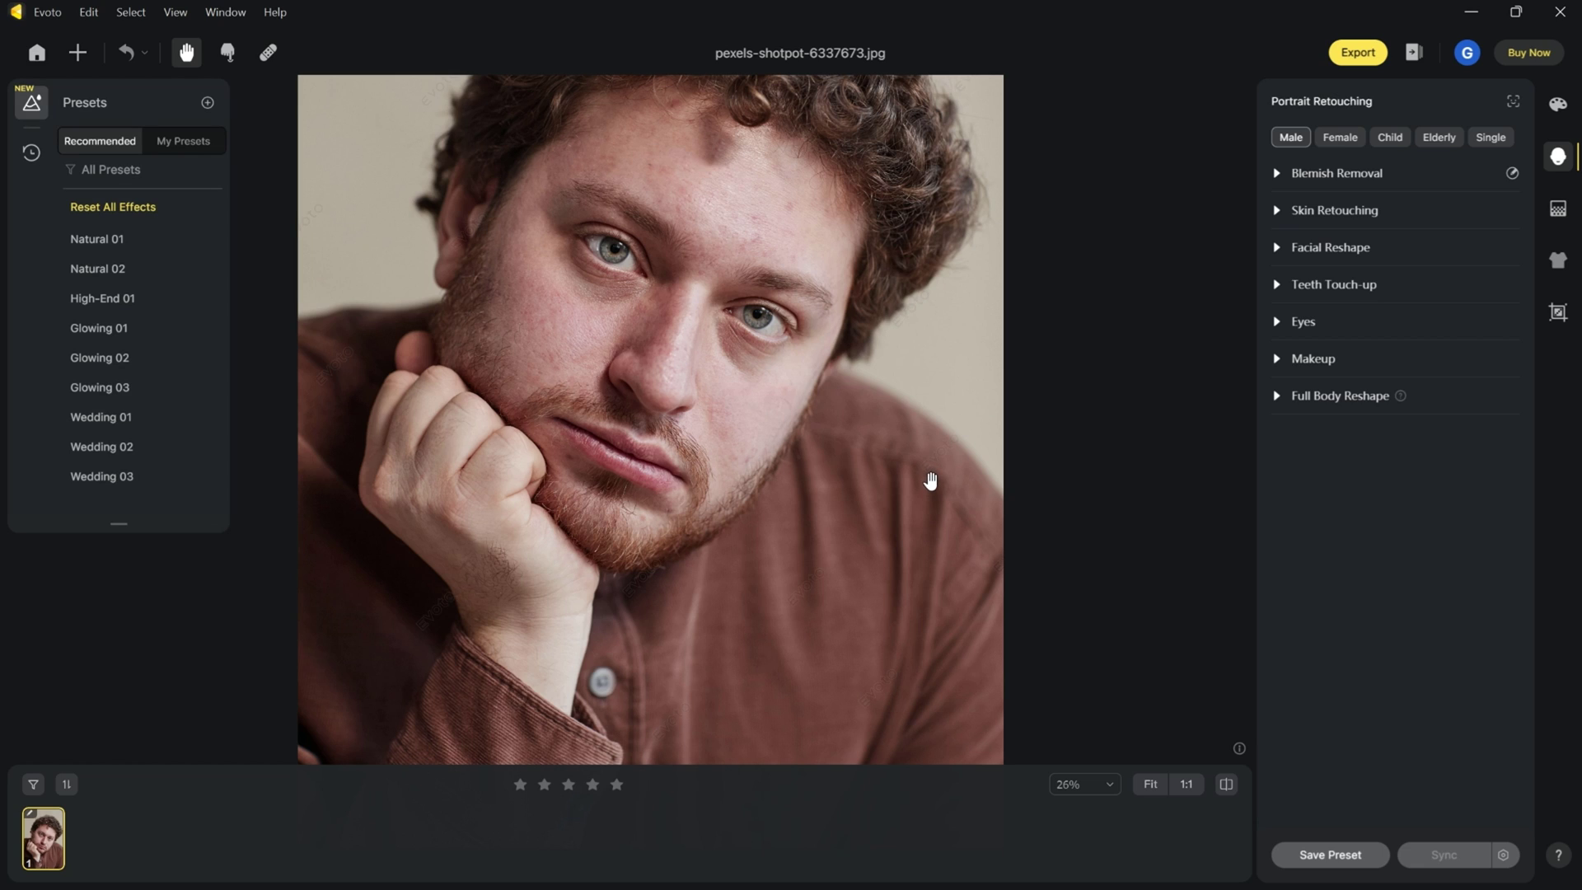
Give the woman's portrait a tone curve with brighter highlights, darker shadows and a lowered blue curve
left_click(37, 54)
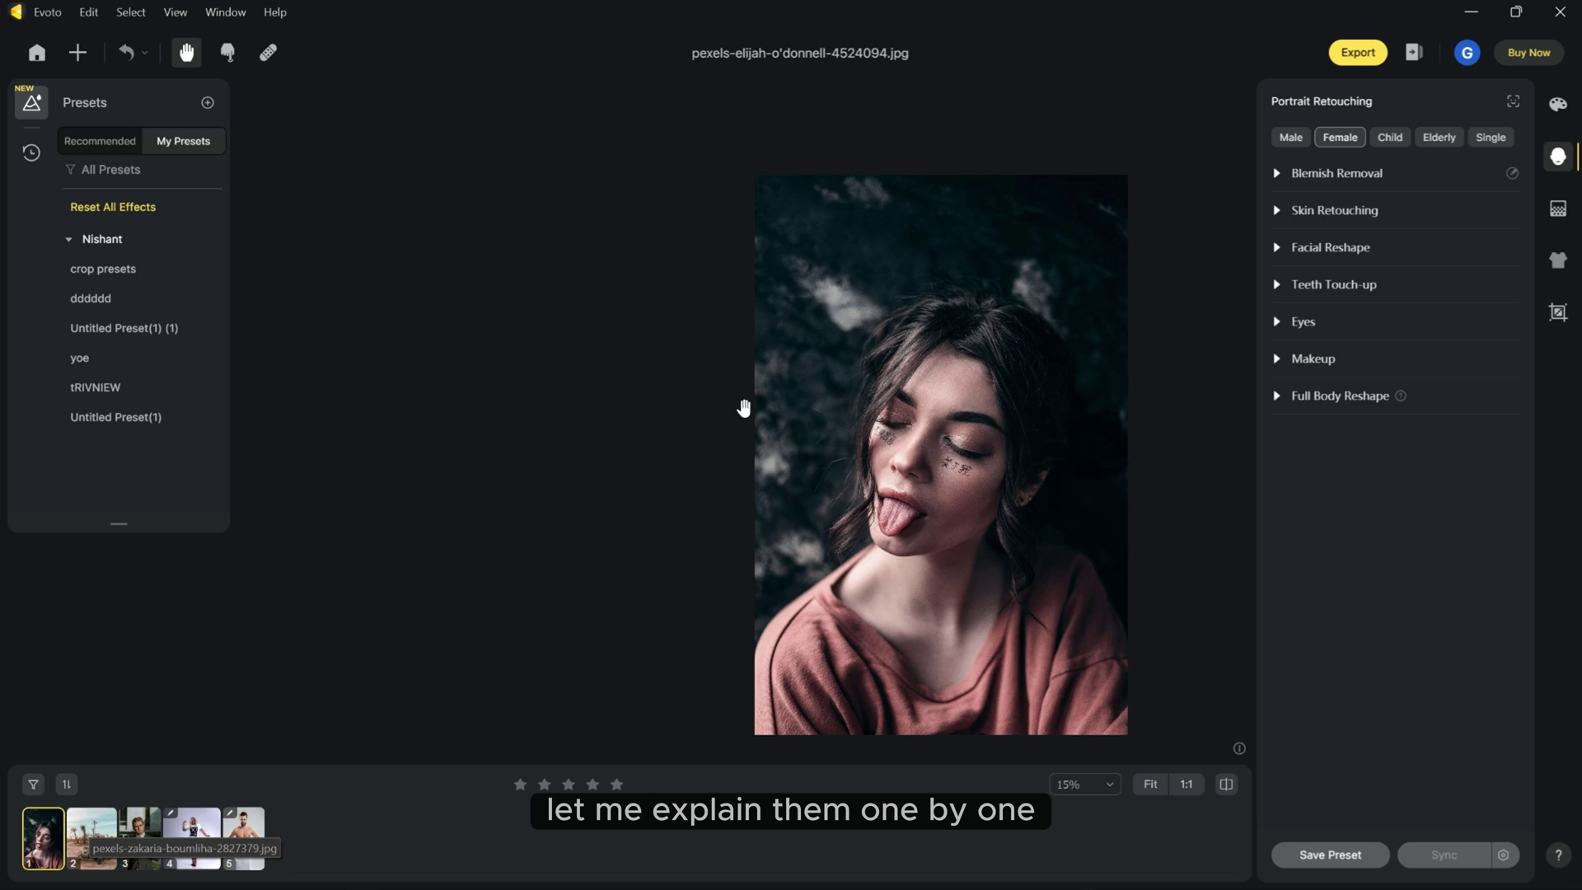
left_click(1558, 104)
left_click(1278, 258)
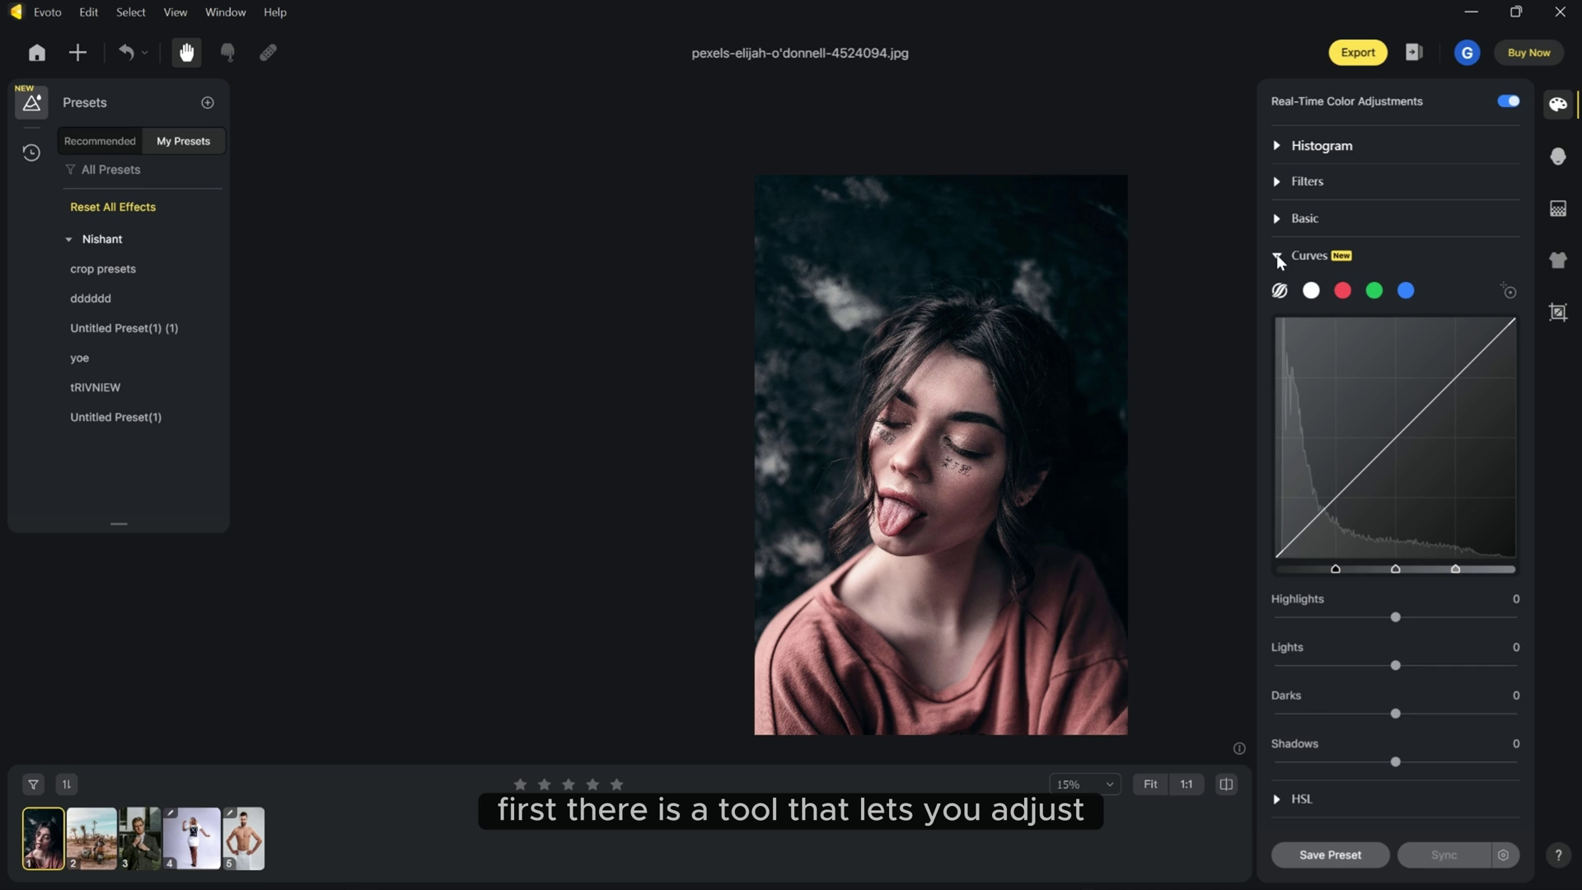
left_click_drag(1475, 354, 1472, 338)
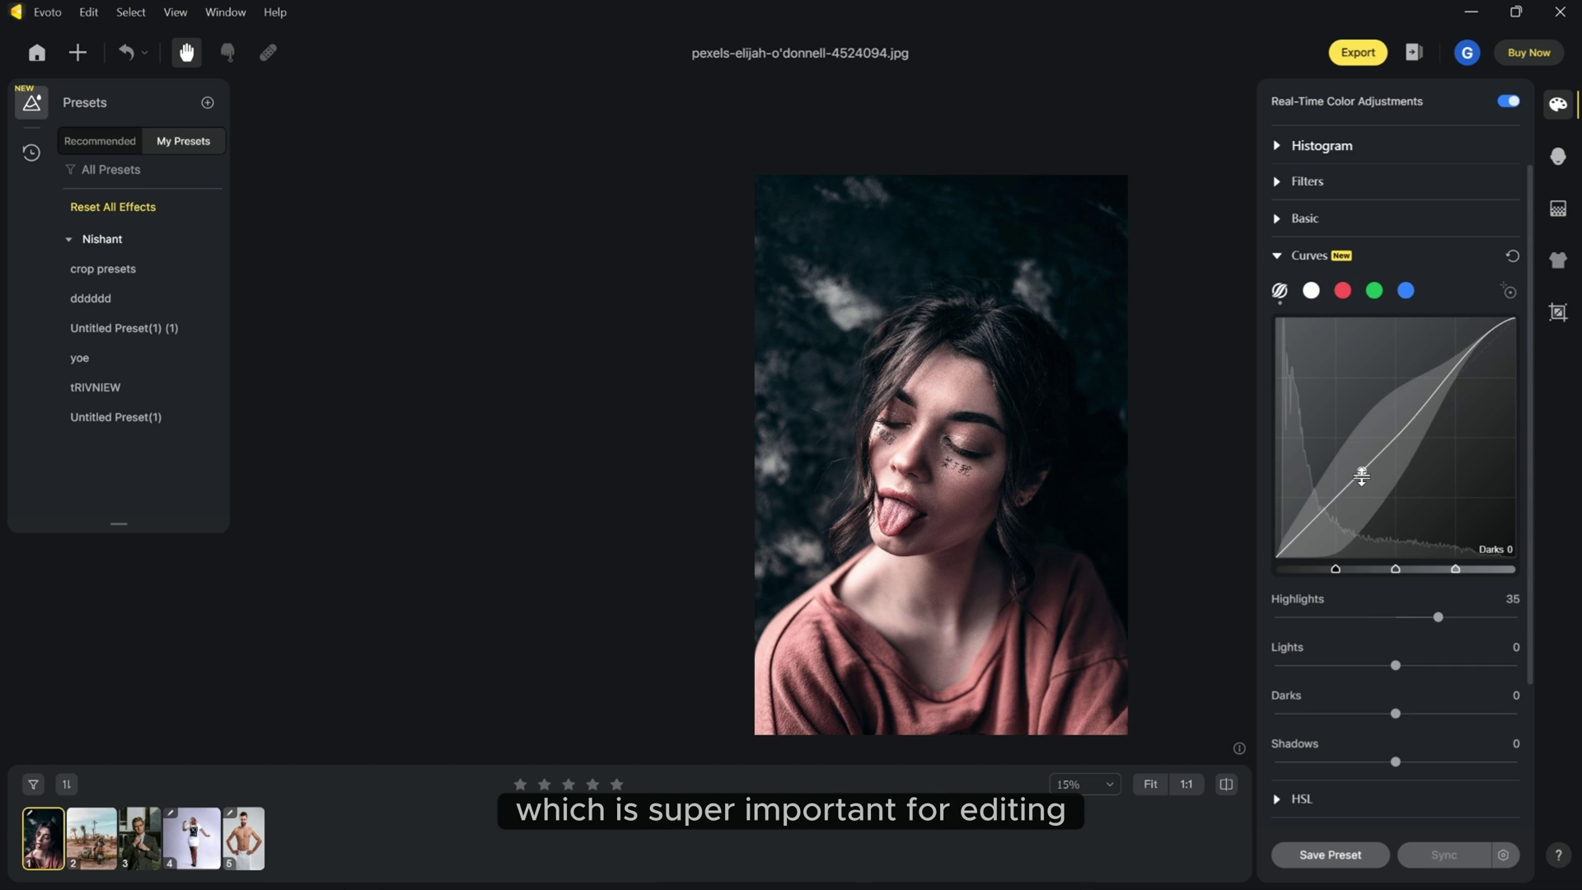
left_click_drag(1361, 476, 1359, 487)
left_click(1406, 291)
left_click_drag(1475, 356, 1380, 453)
left_click(1310, 293)
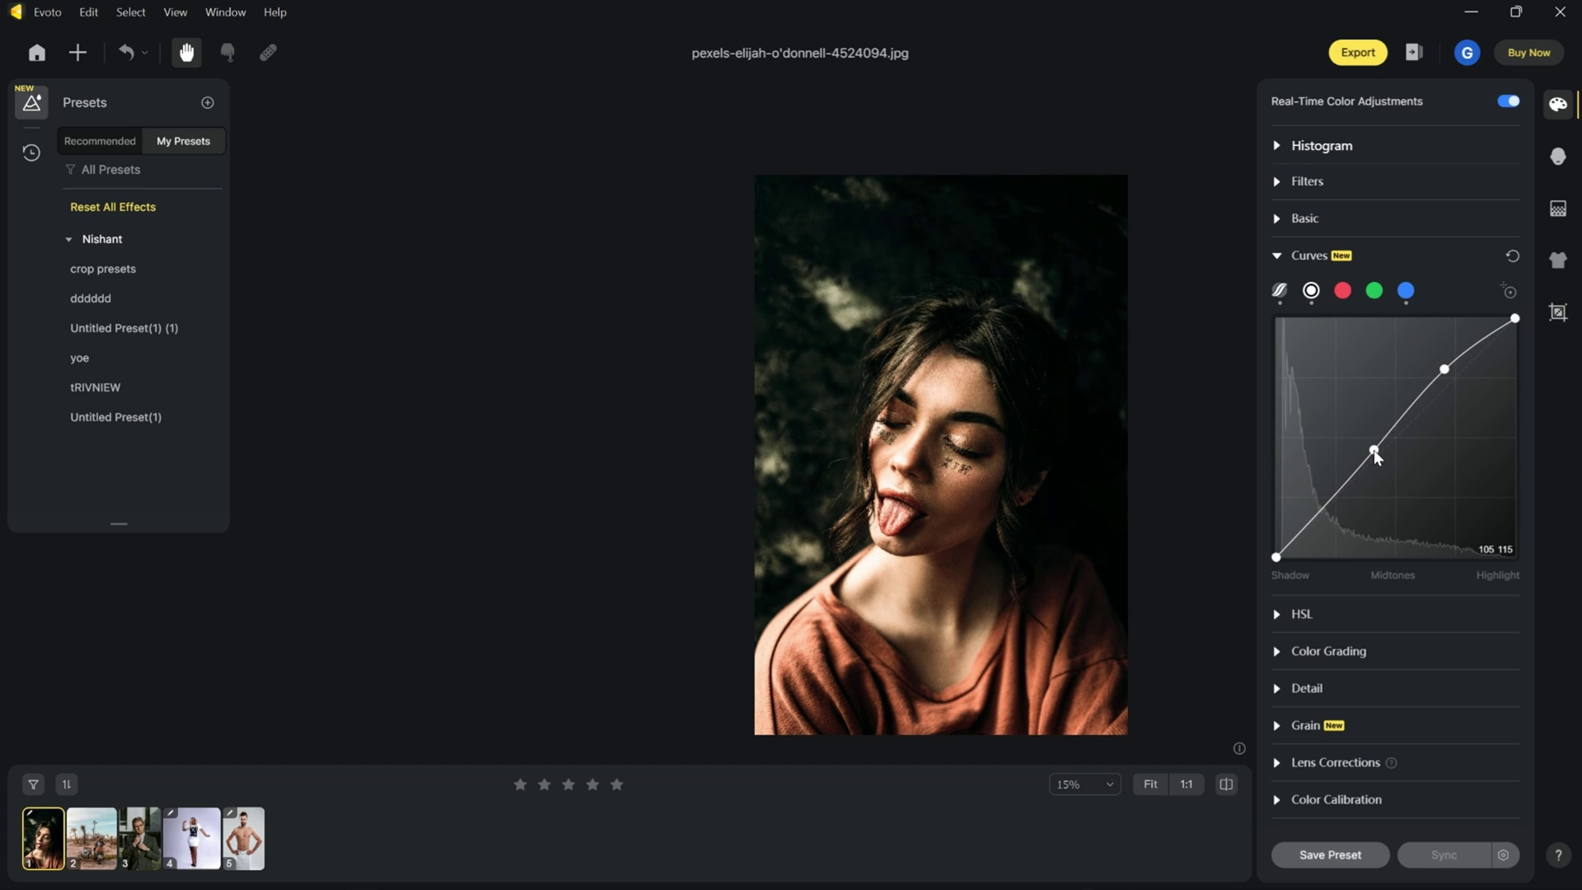
left_click(1228, 786)
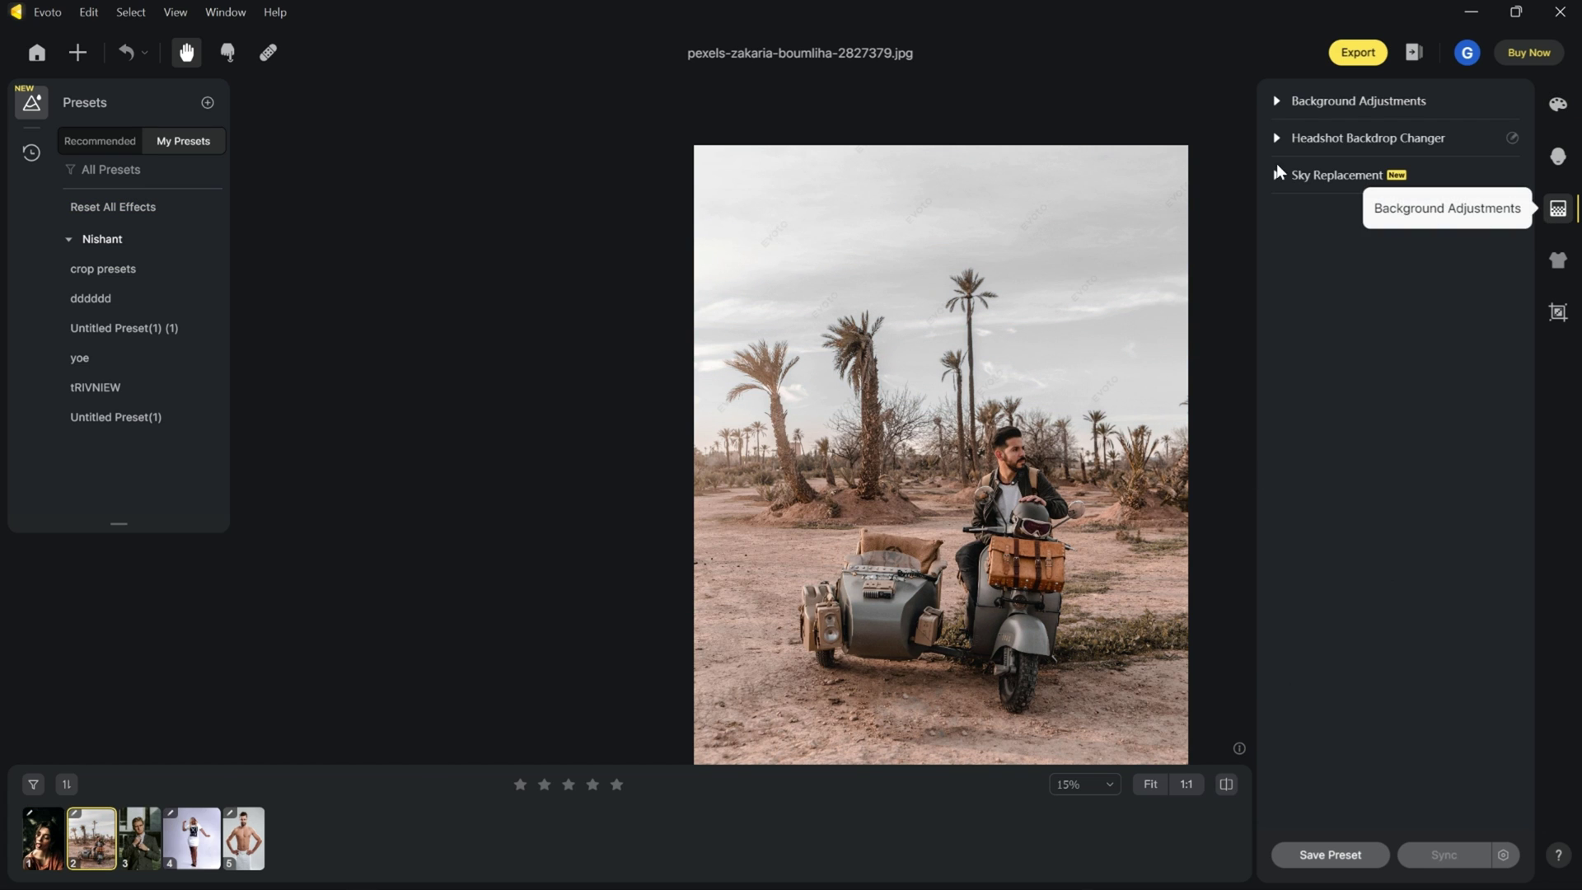
Try sunset, blue, recommended and starry night skies, settling on a golden sunset sky
left_click(1277, 174)
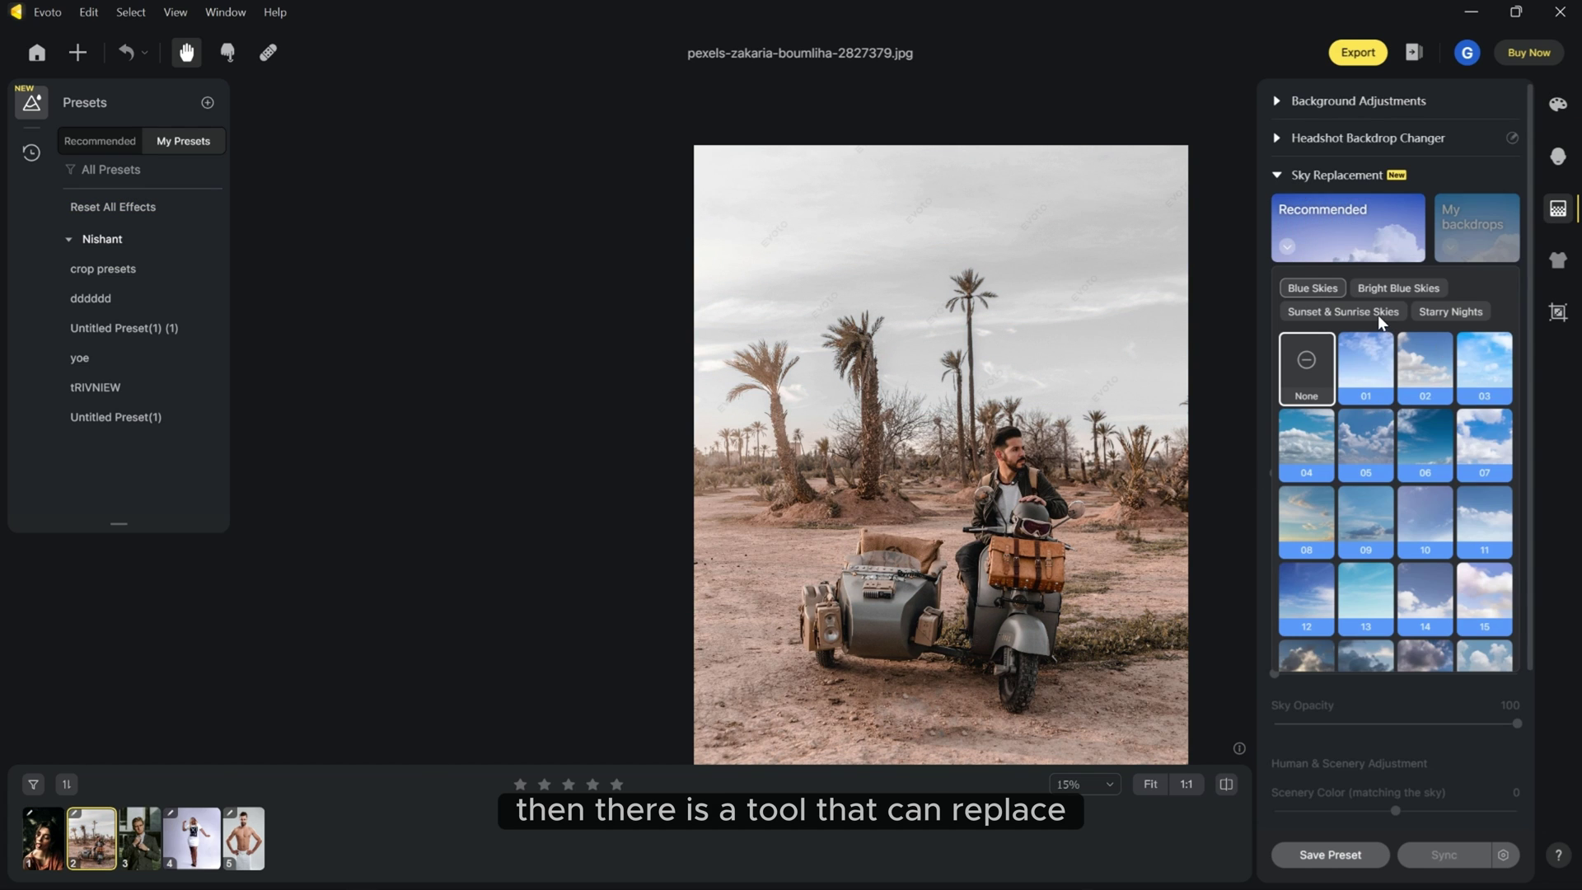
left_click(1365, 312)
left_click(1483, 368)
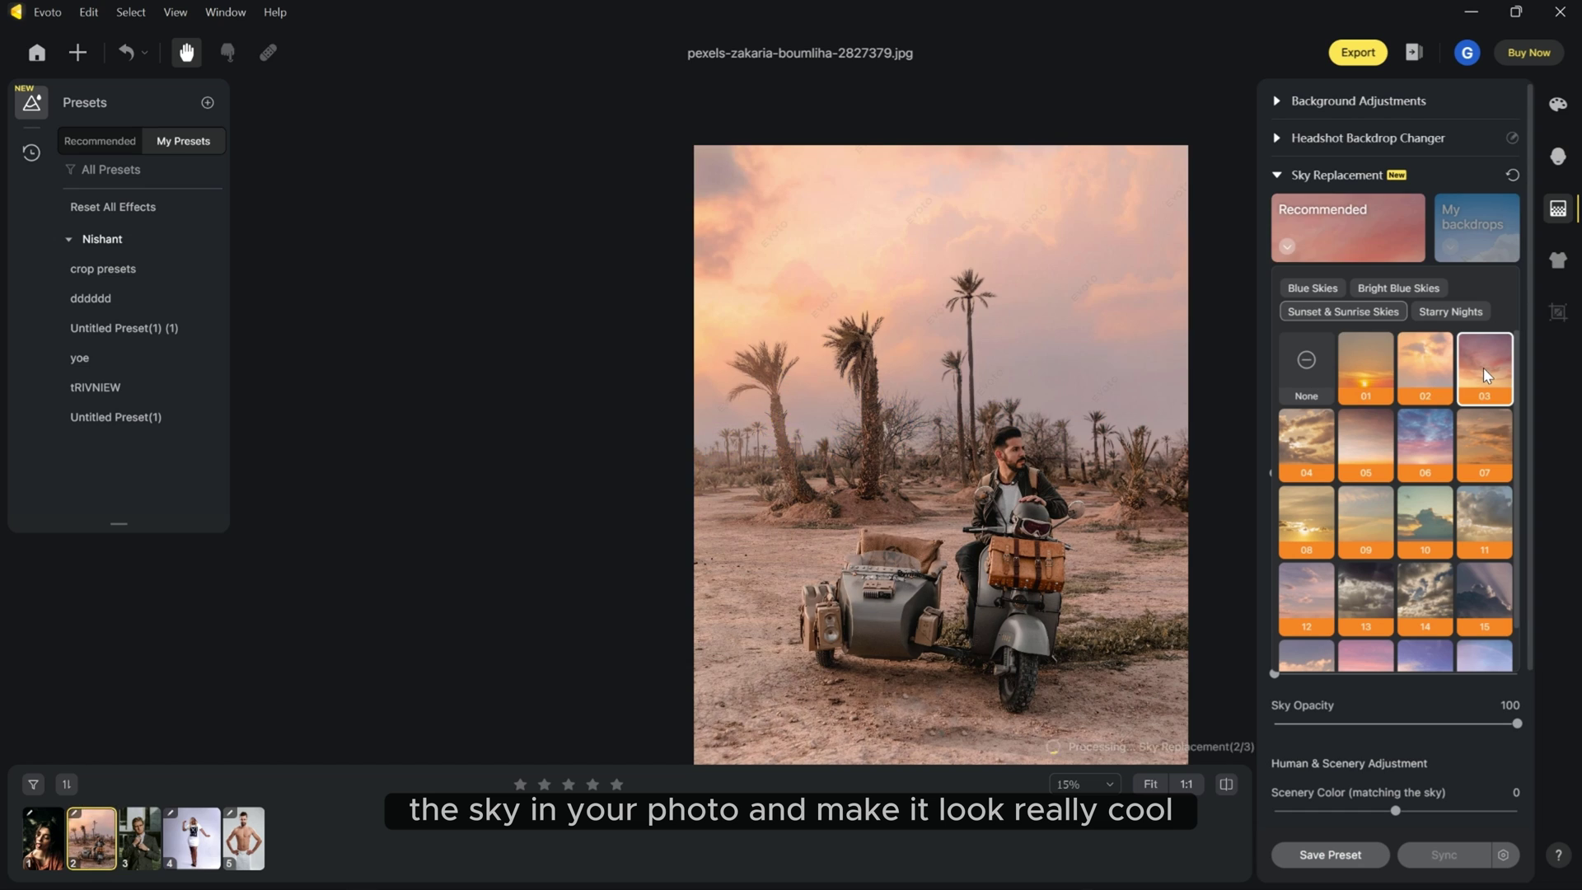
left_click(1398, 288)
left_click(1425, 519)
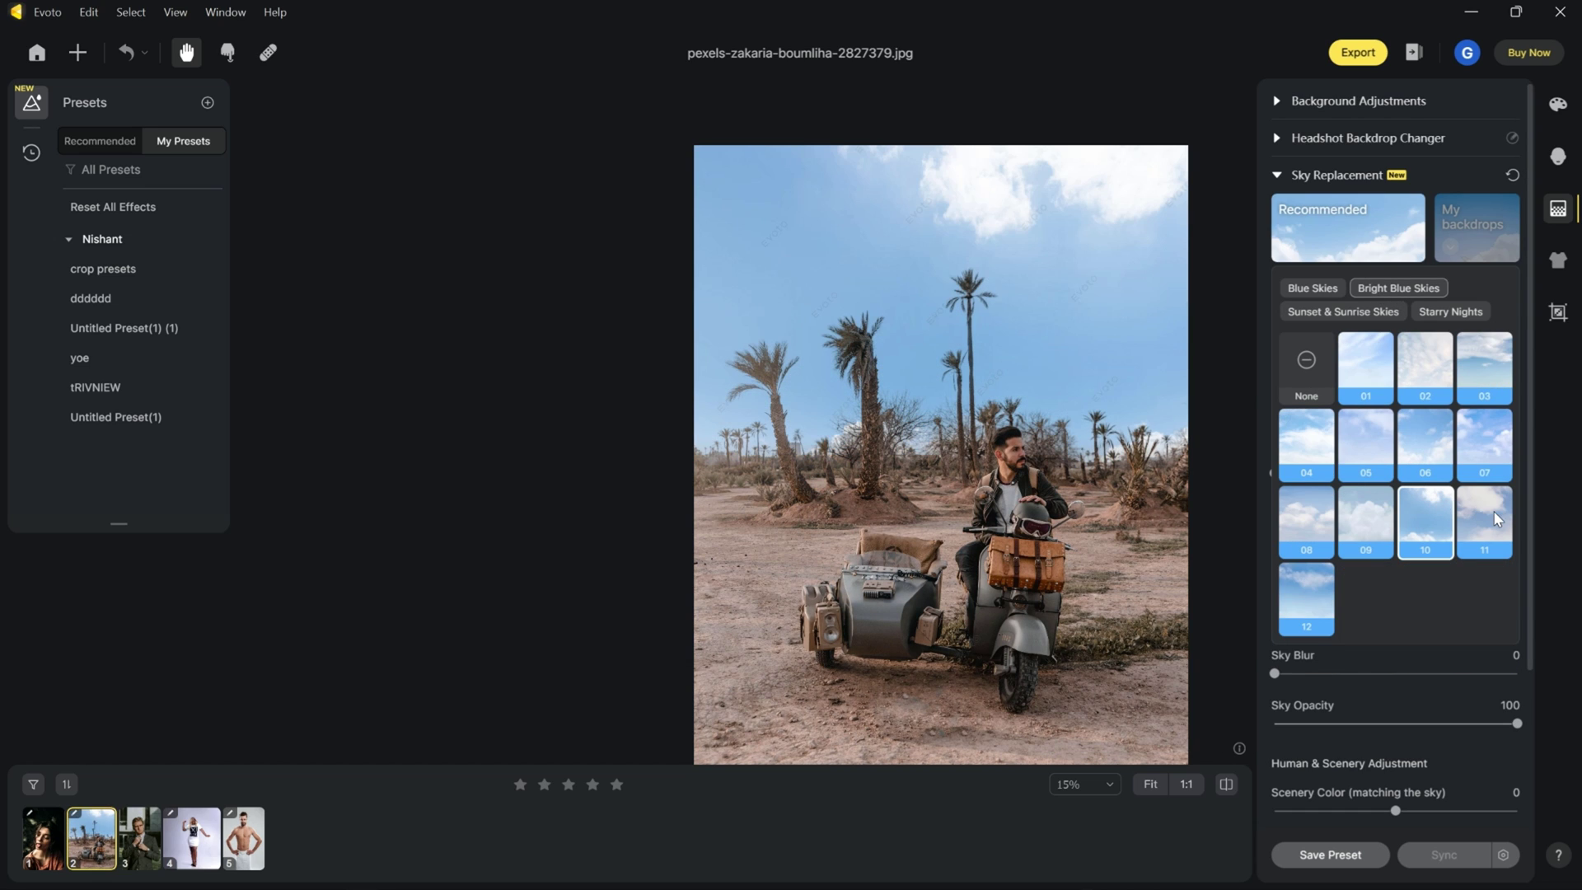
left_click(1496, 518)
left_click(1348, 229)
left_click(1428, 314)
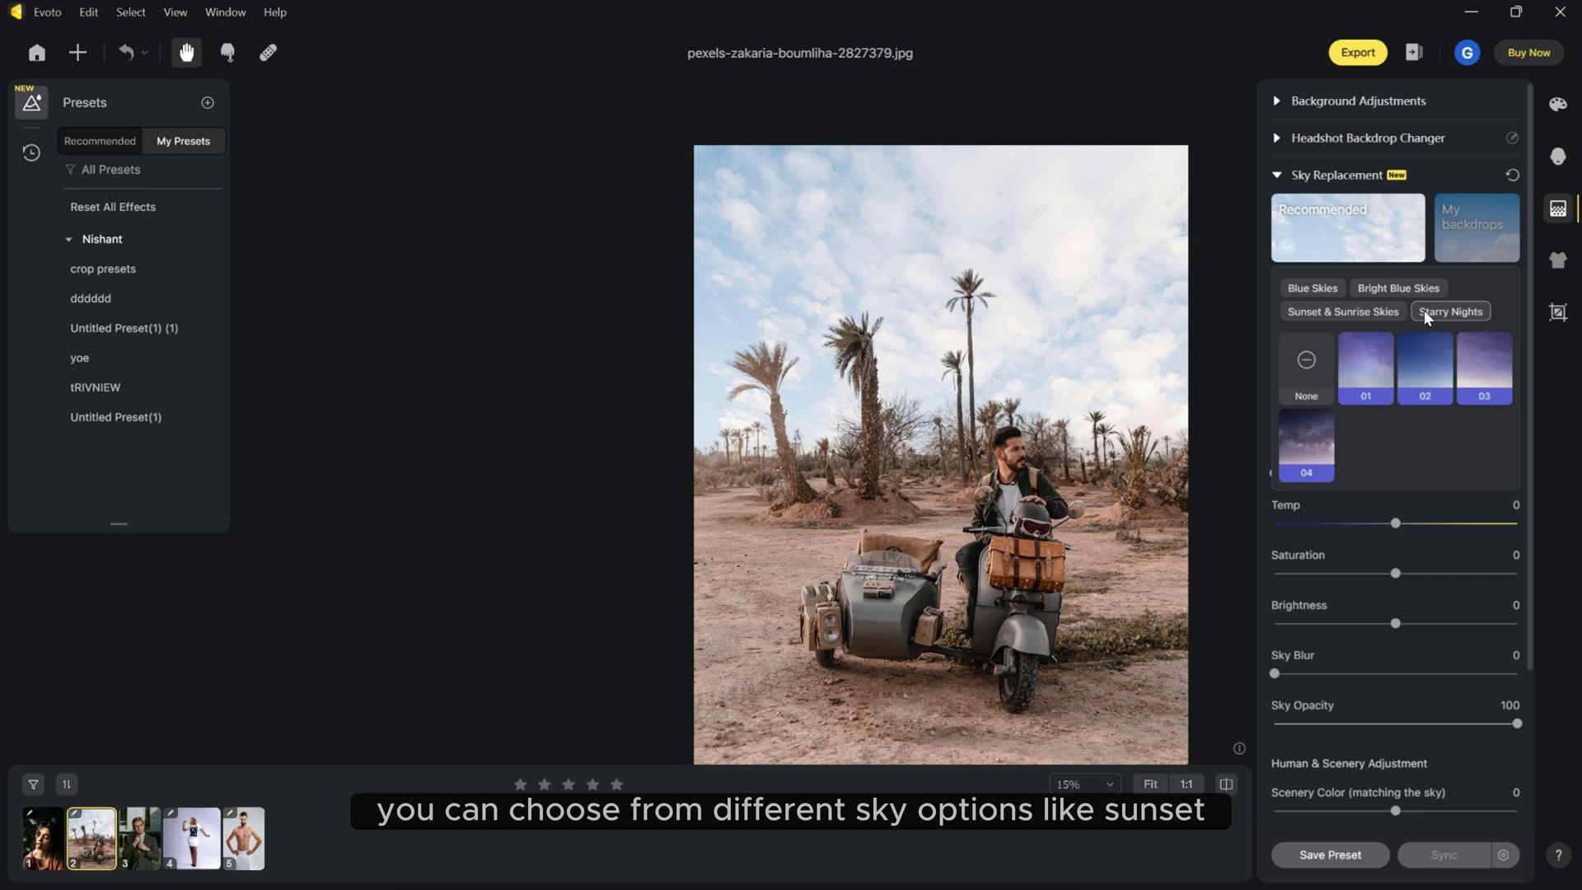
left_click(1365, 368)
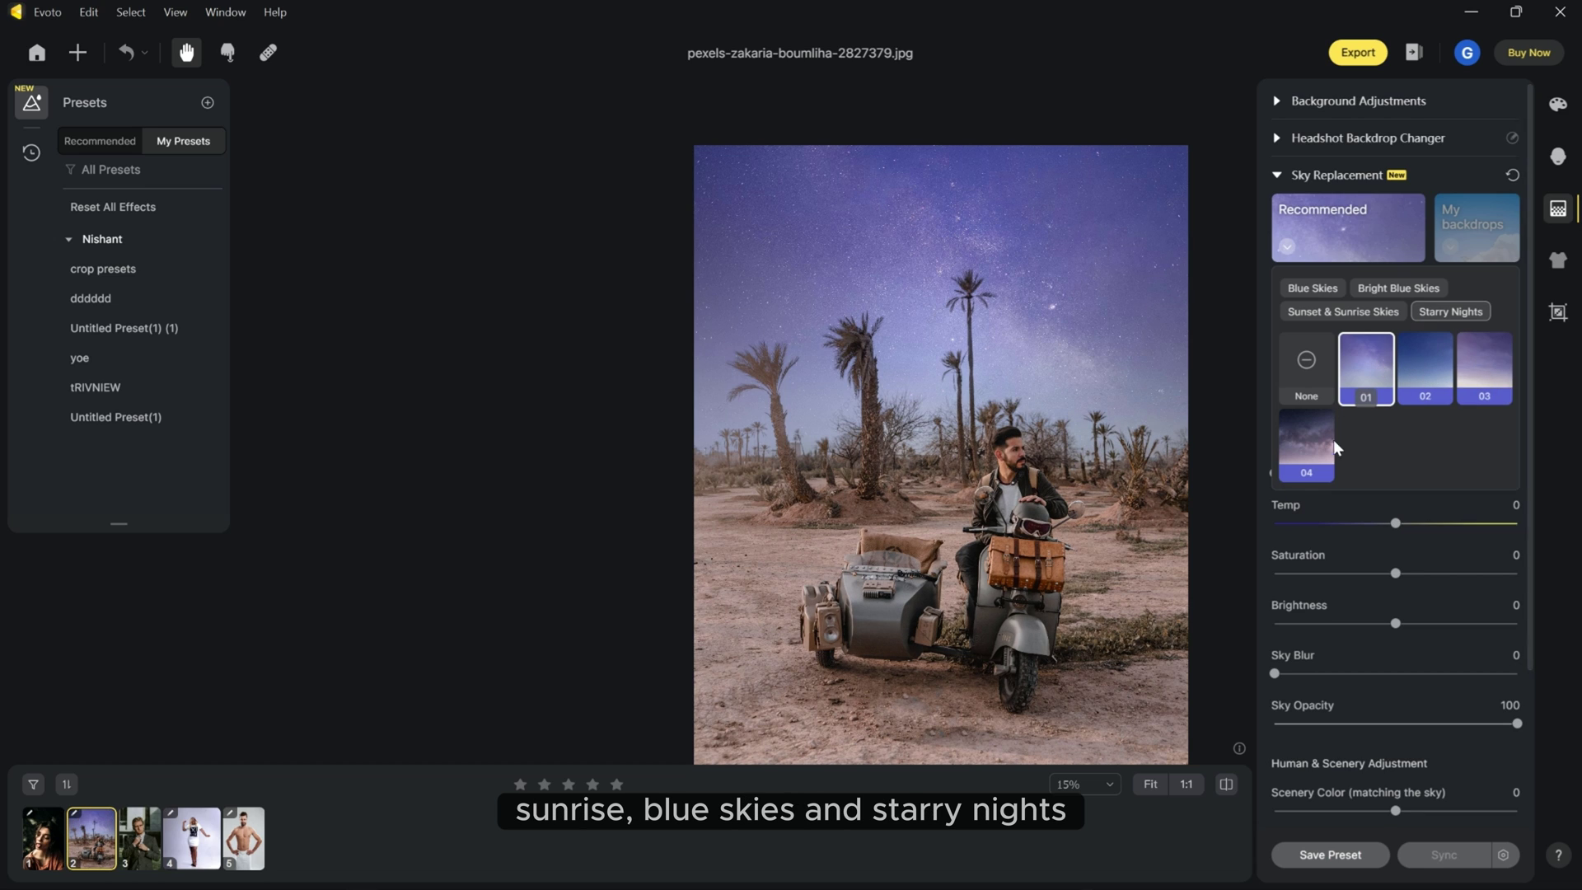
left_click(1343, 311)
left_click(1282, 486)
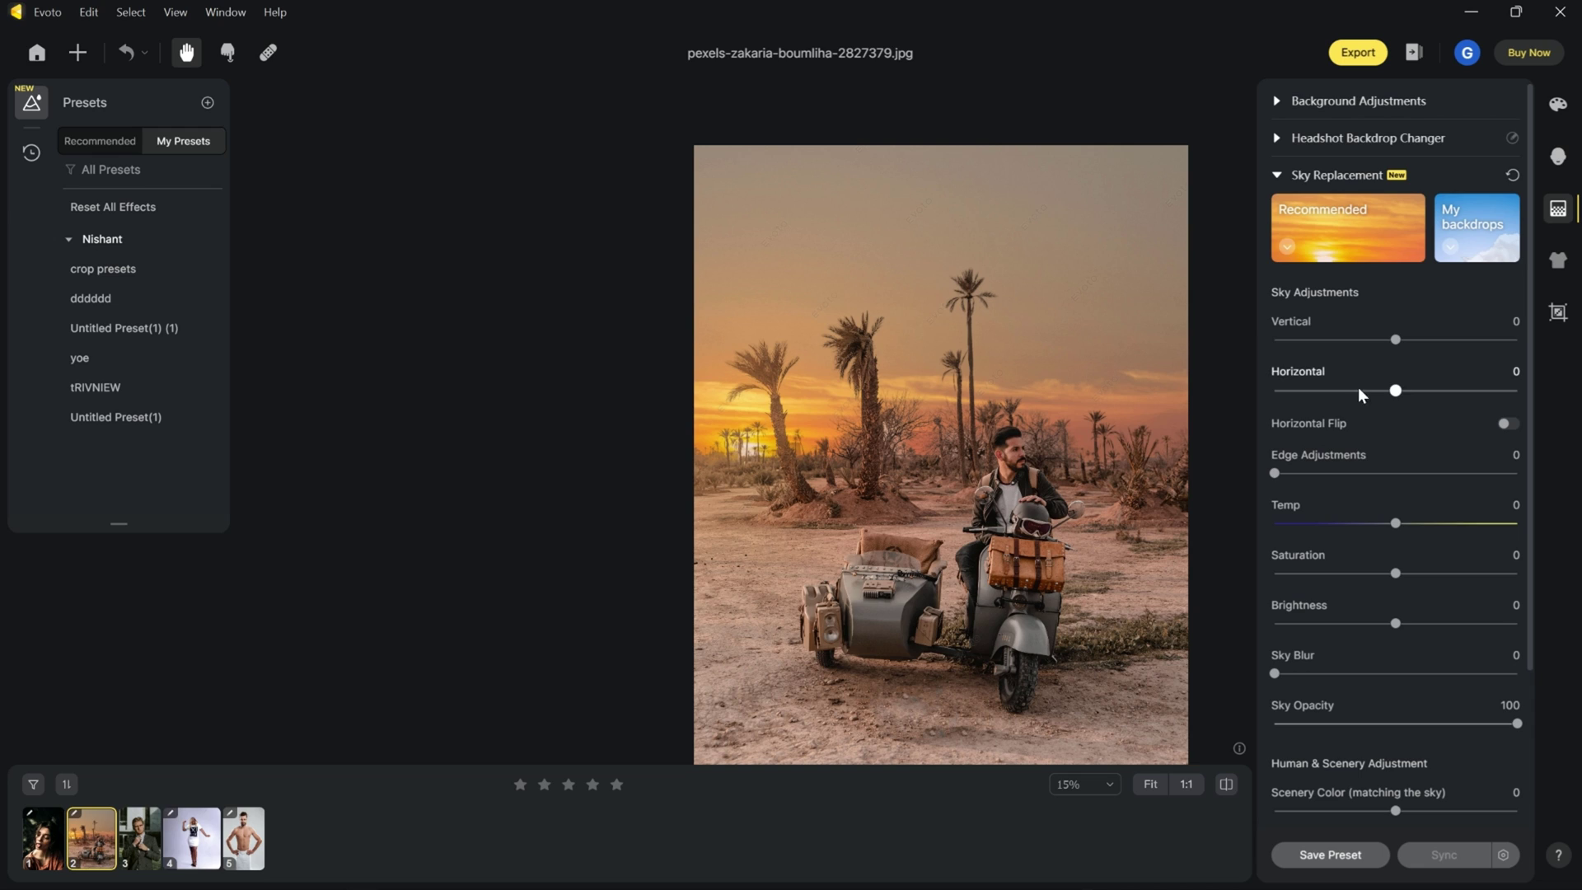
Set sky Temp to 14, Brightness to -22 and Scenery Color to 65, then compare
left_click_drag(1396, 525, 1412, 524)
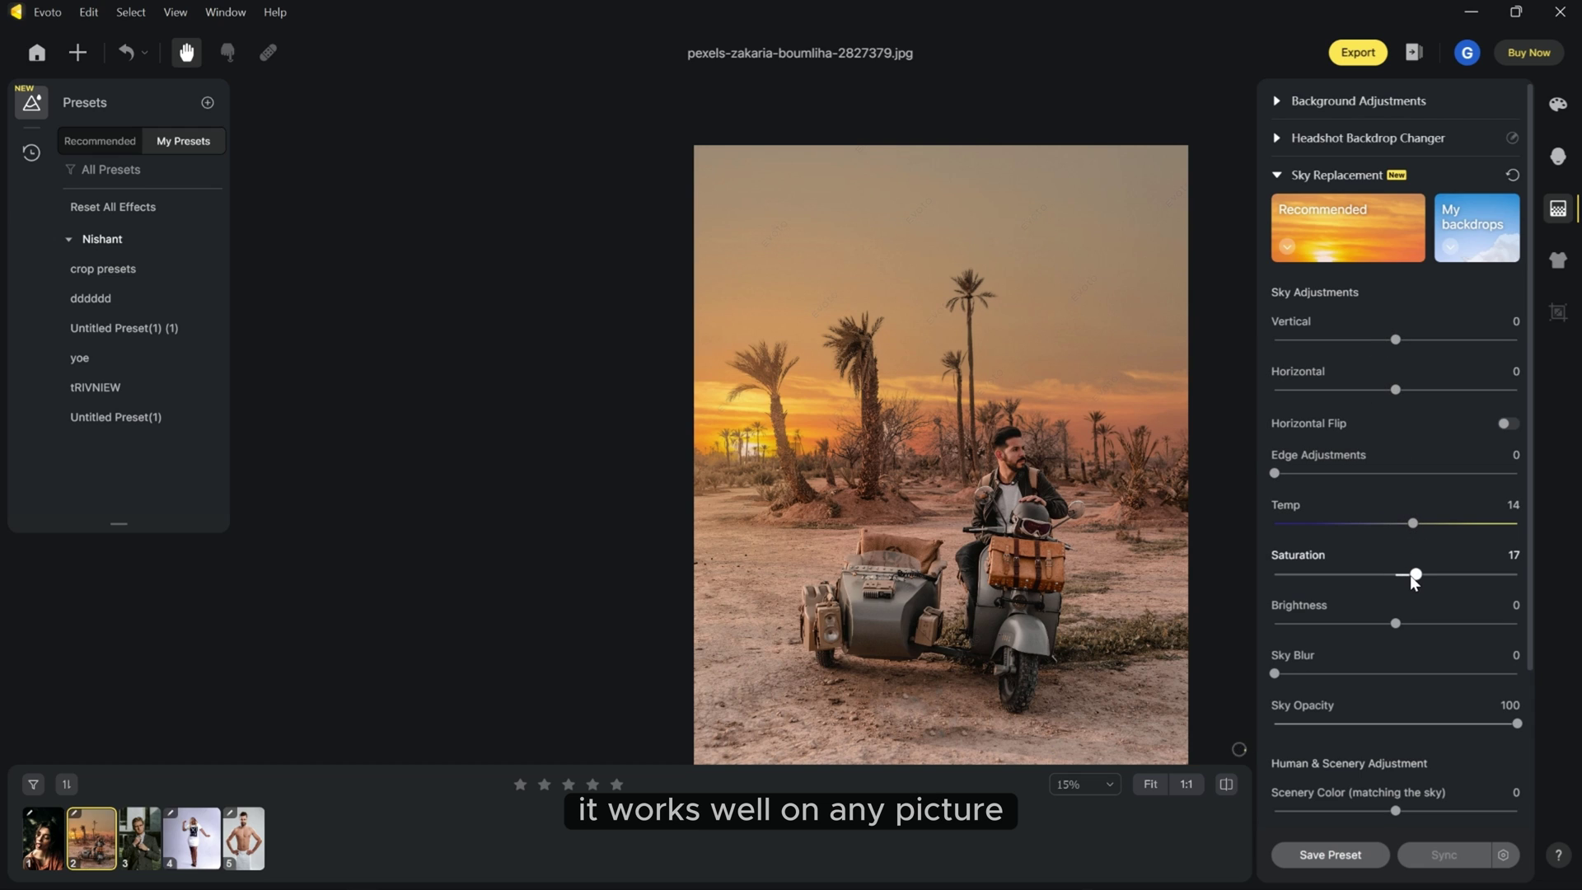
left_click_drag(1401, 625, 1369, 624)
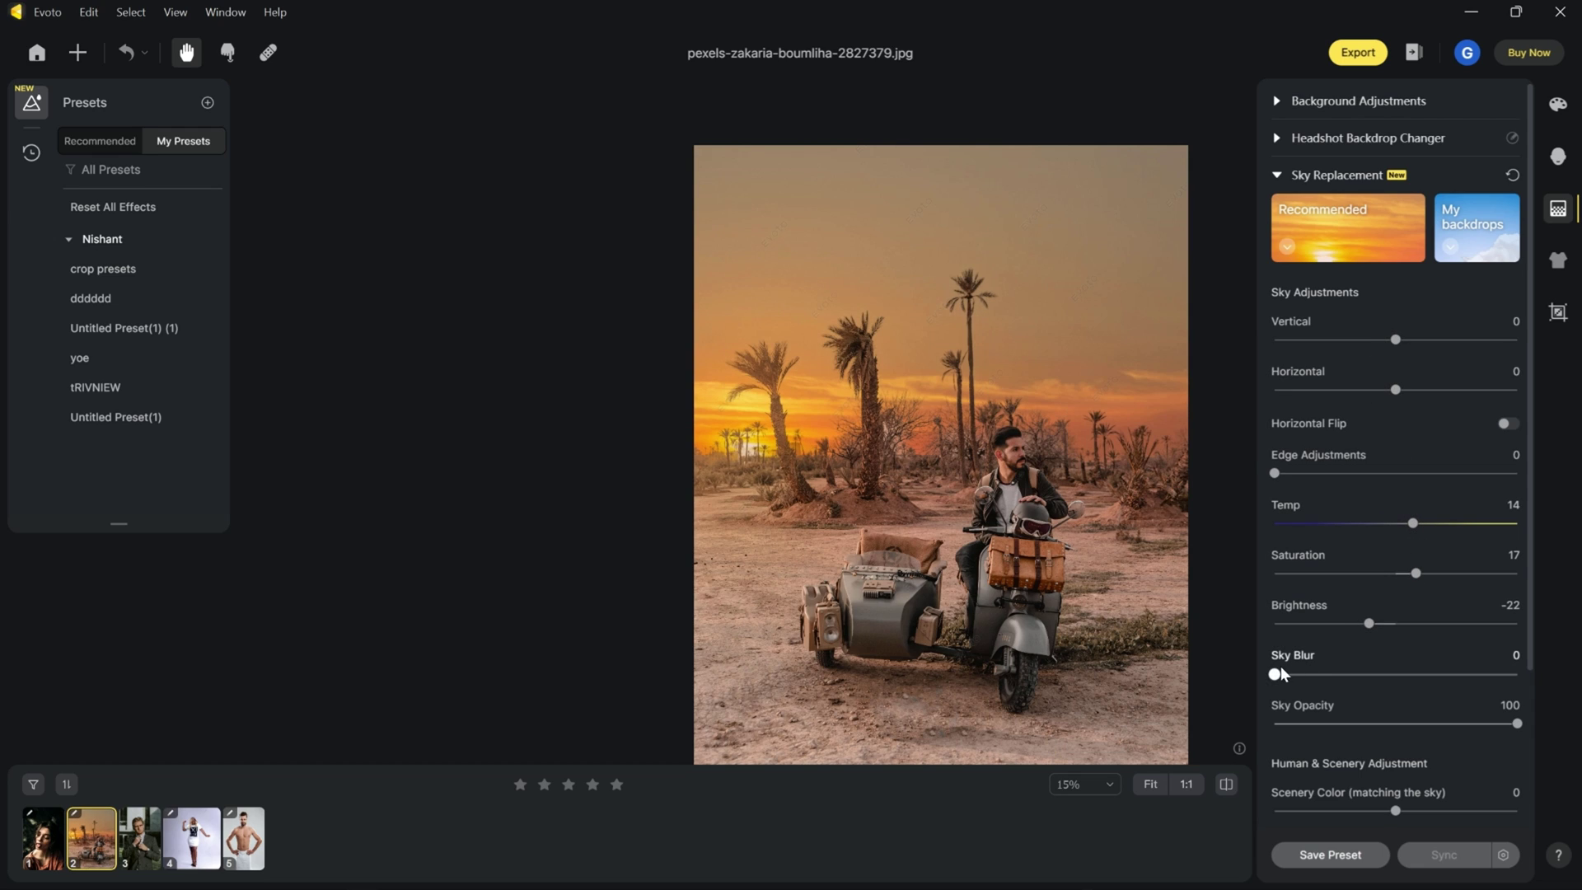
scroll(1326, 675, "down", 3)
left_click_drag(1436, 702, 1394, 750)
left_click(1225, 783)
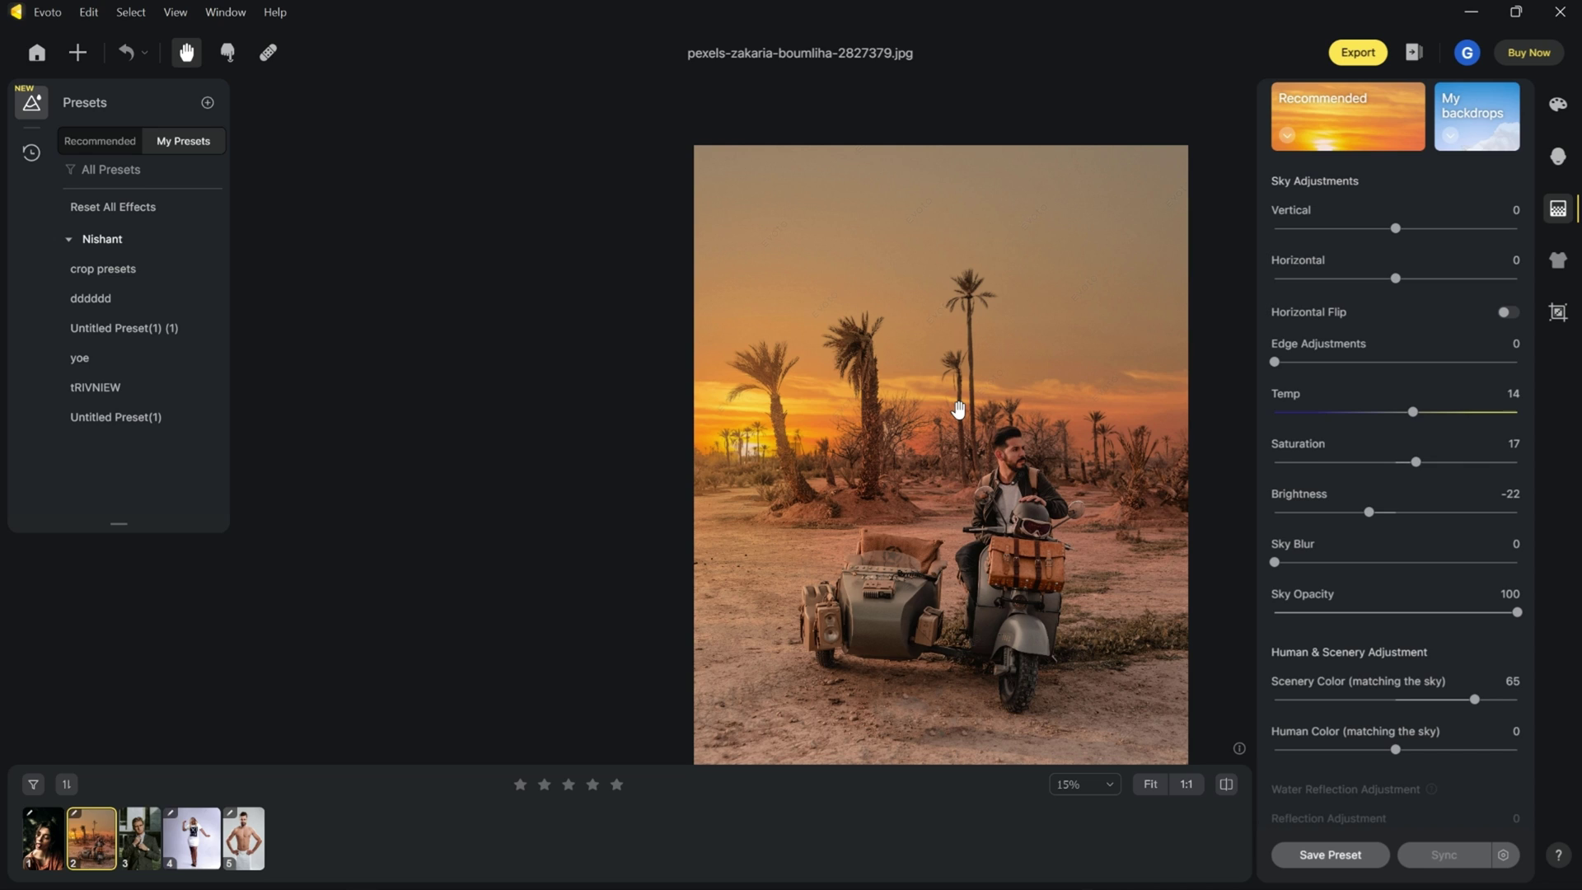
Open the suited man's photo and replace his background with Gray02 after trying Gradient03
left_click(142, 832)
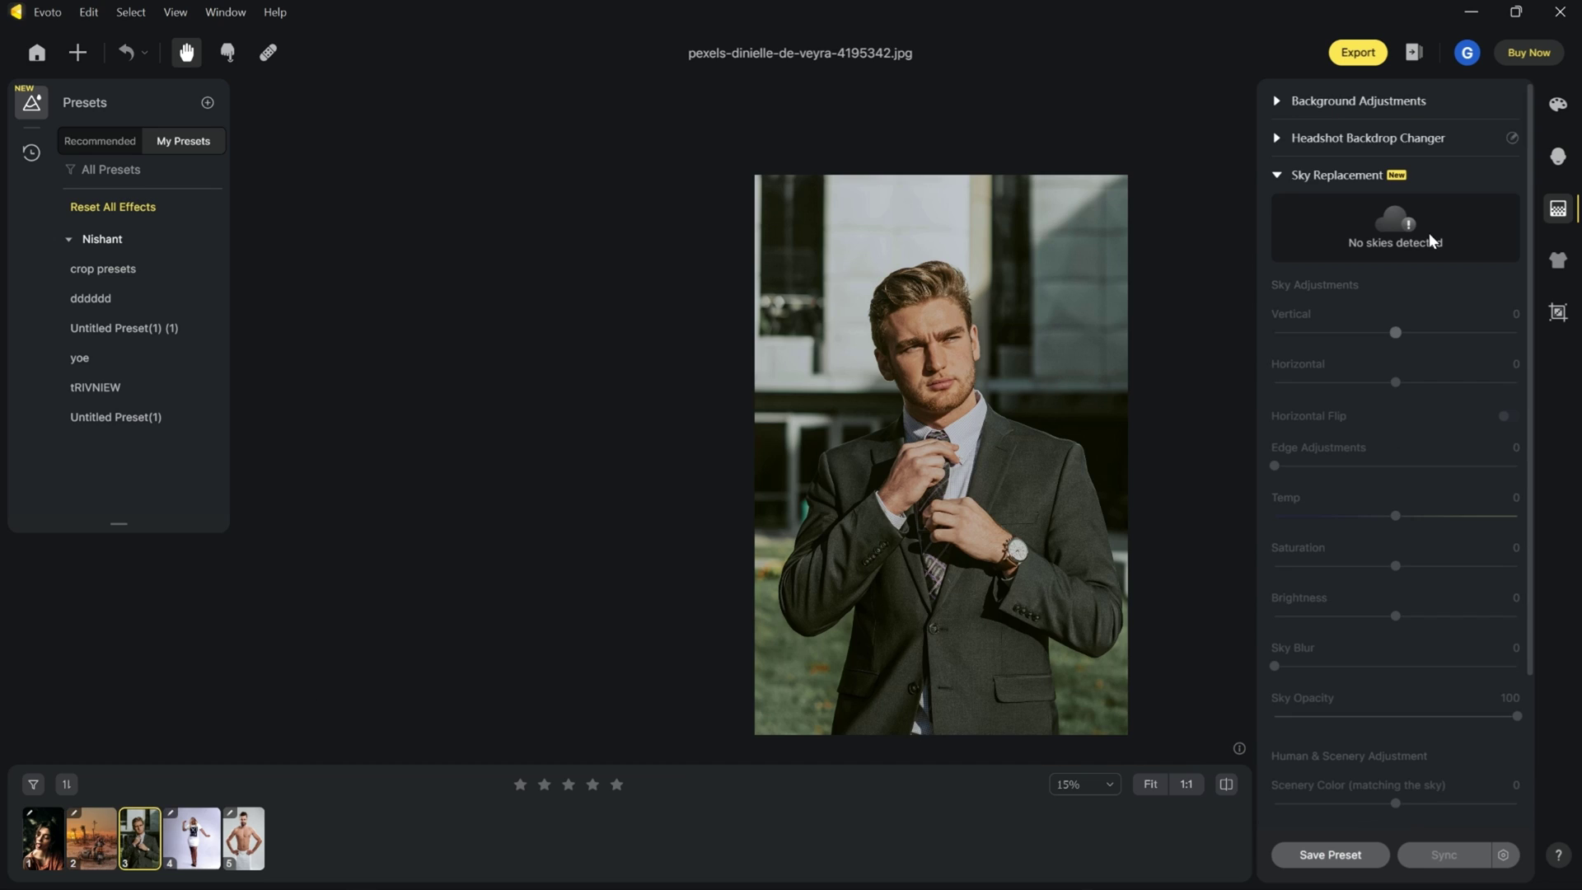
left_click(1279, 175)
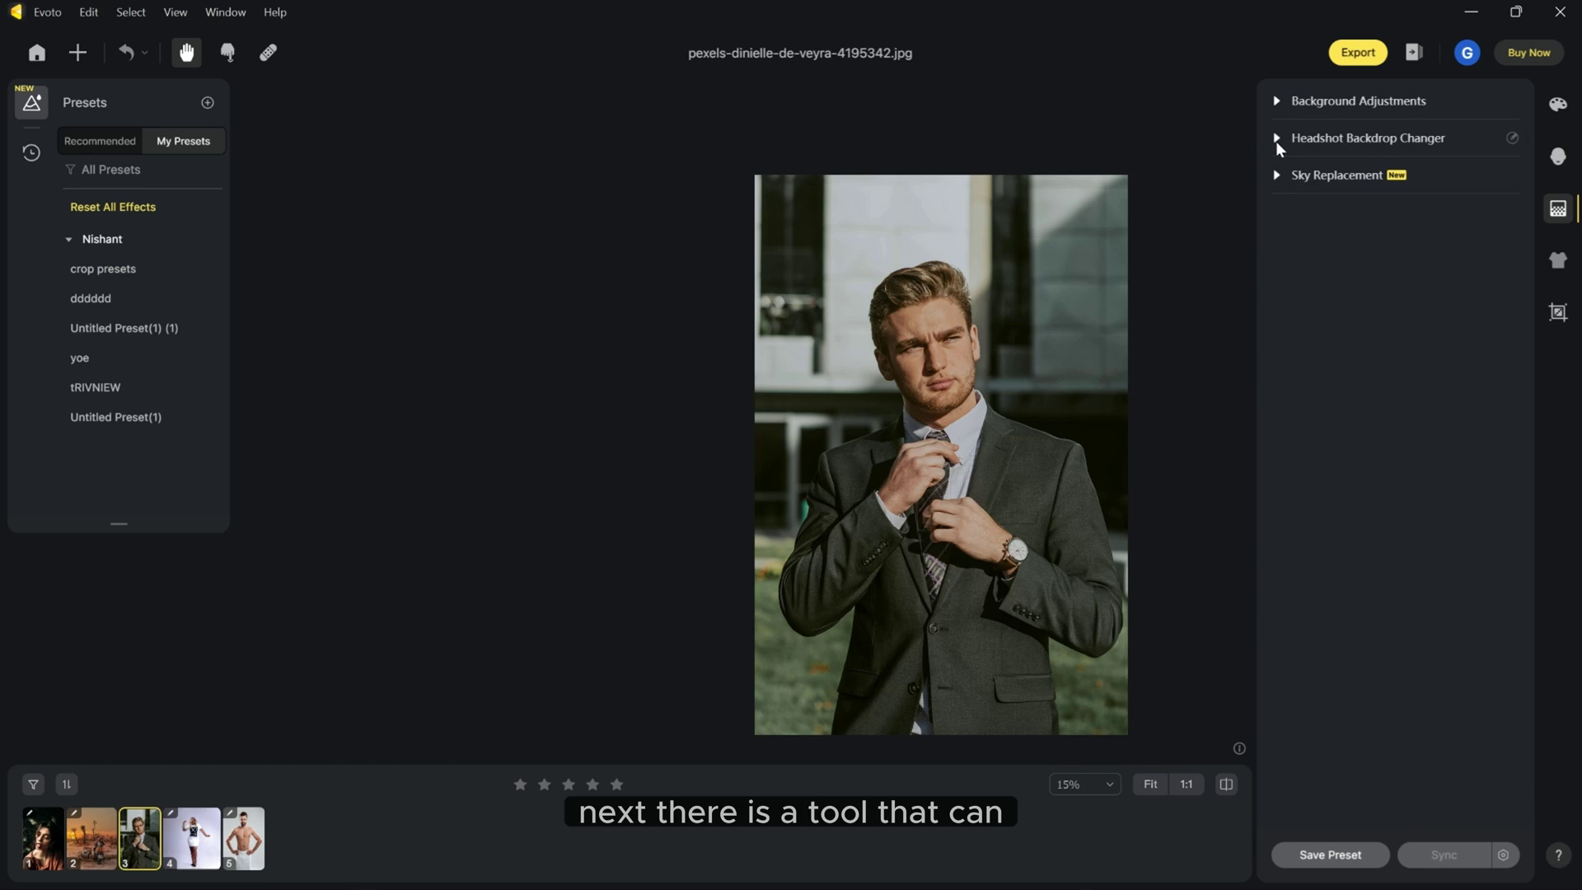
left_click(1277, 138)
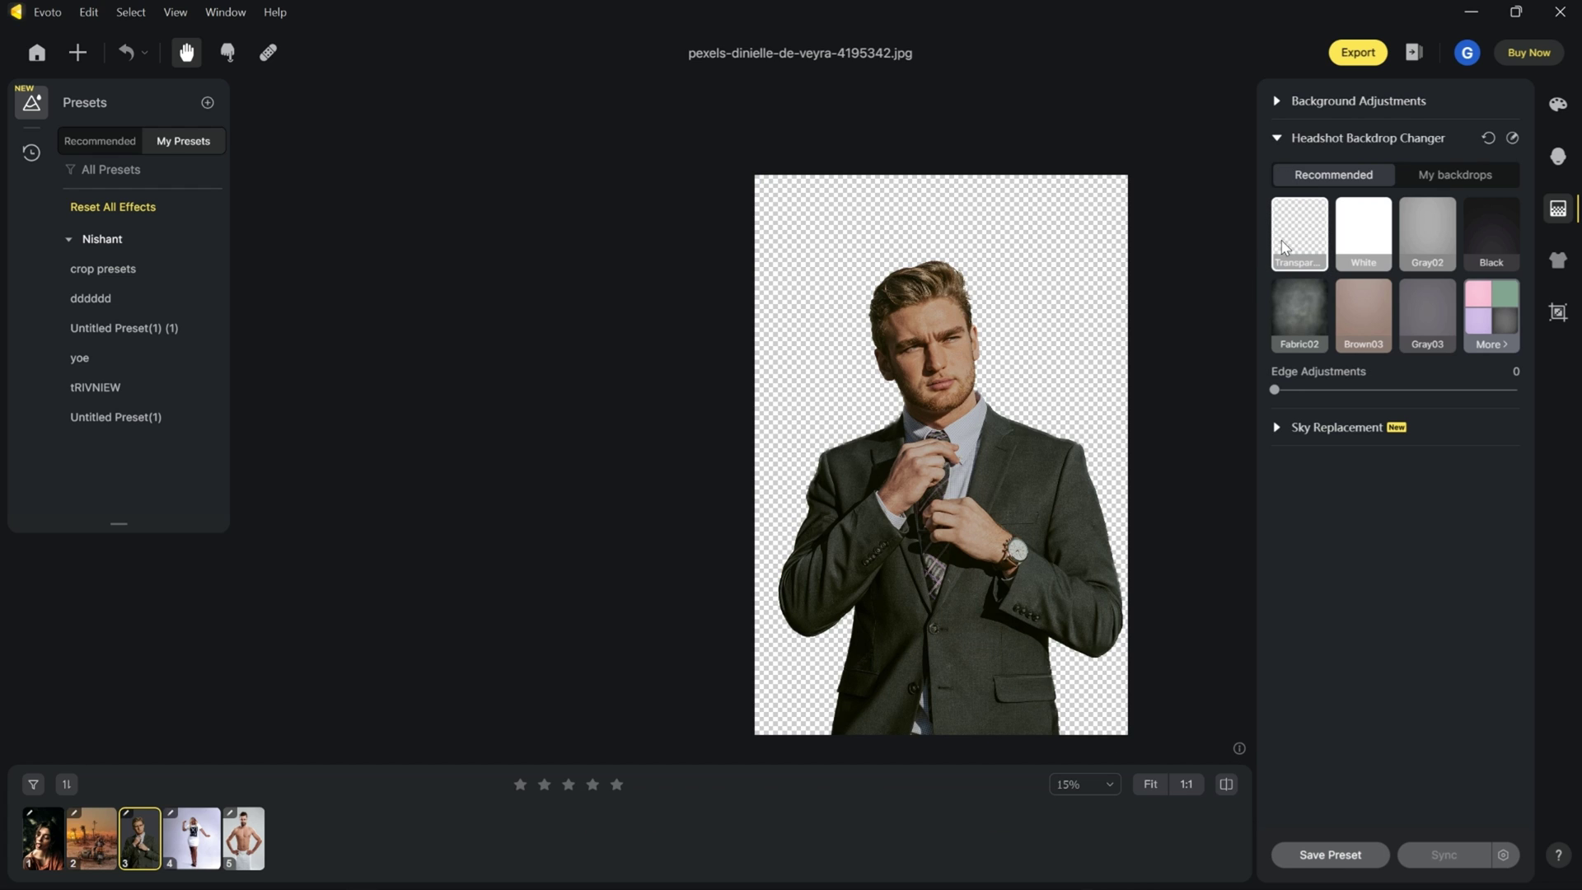
left_click(1507, 319)
scroll(1405, 519, "down", 10)
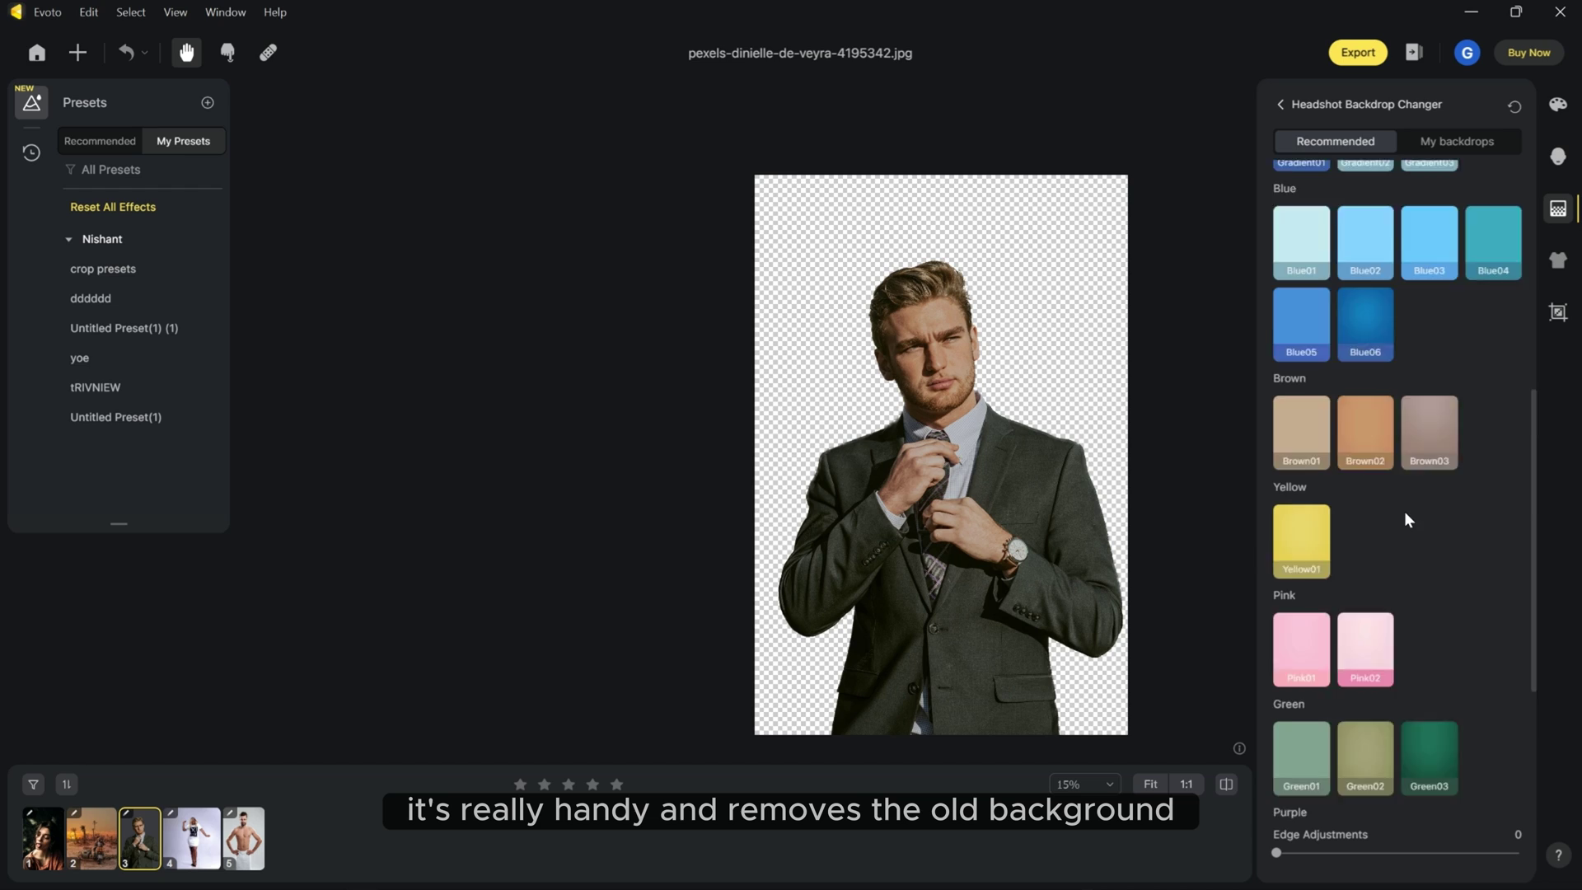
scroll(1409, 519, "up", 5)
left_click(1420, 352)
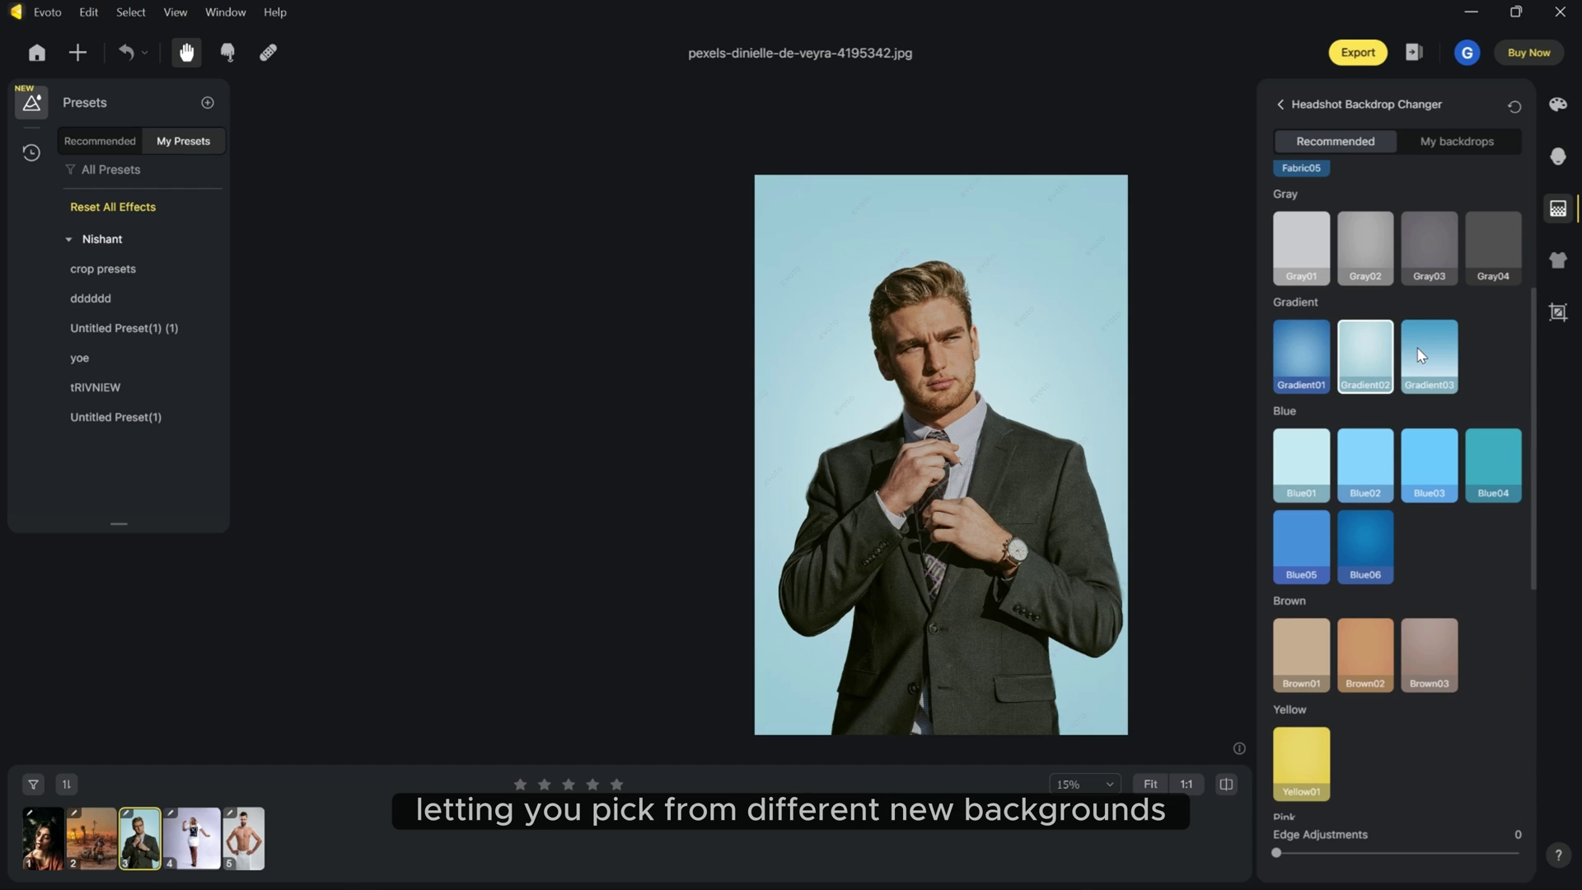
scroll(1420, 354, "up", 2)
left_click(1355, 365)
scroll(1368, 366, "up", 2)
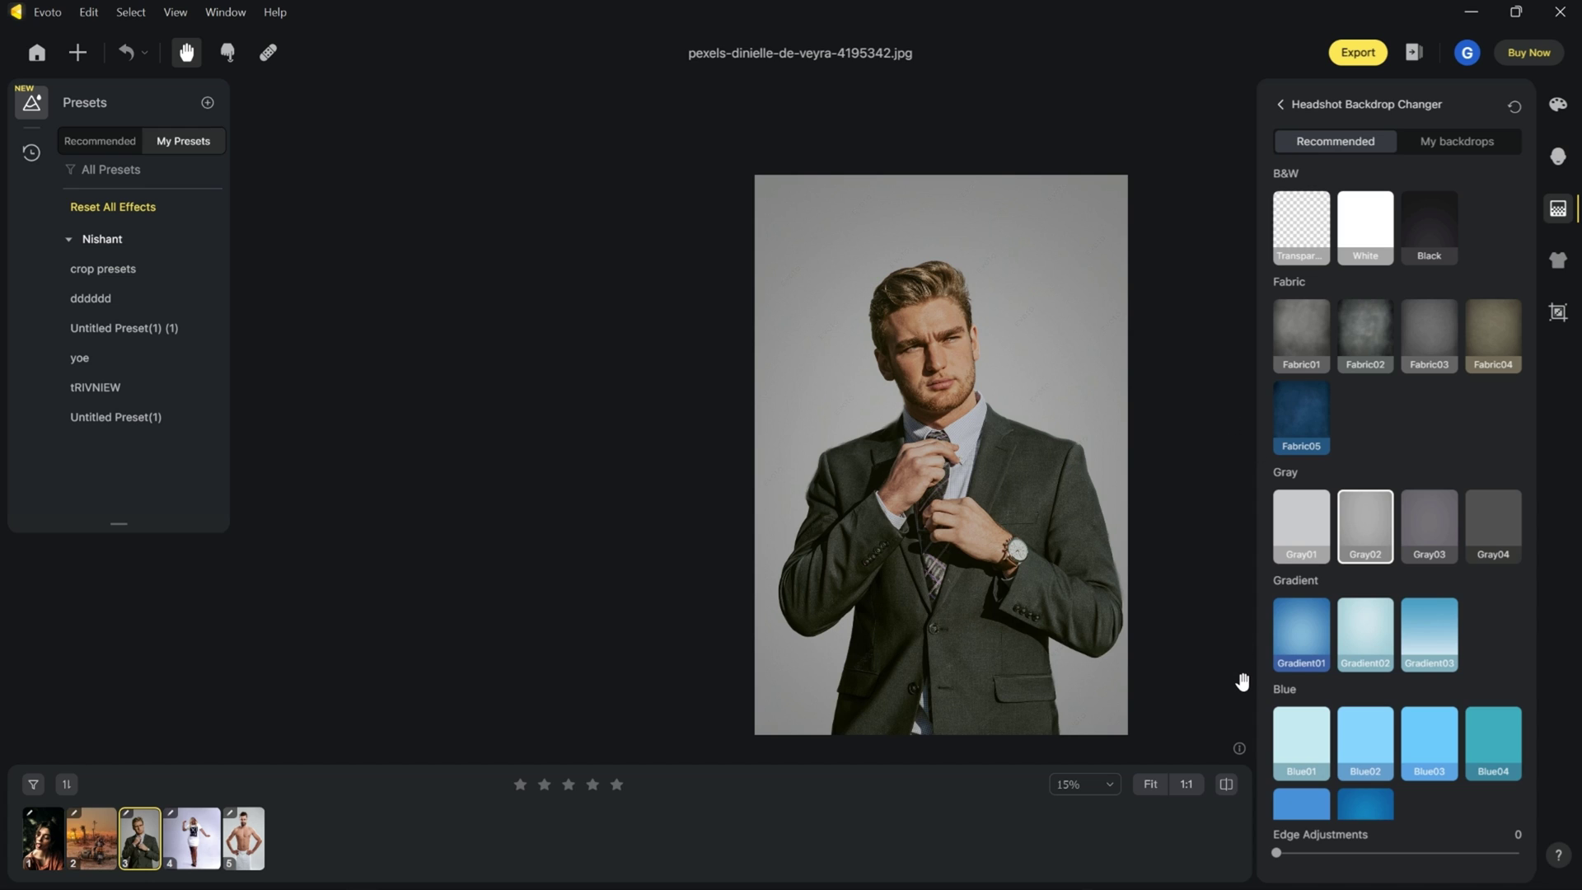
Open the woman's full-length photo and reshape her: waist 33, leg width 47, longer legs
left_click(175, 840)
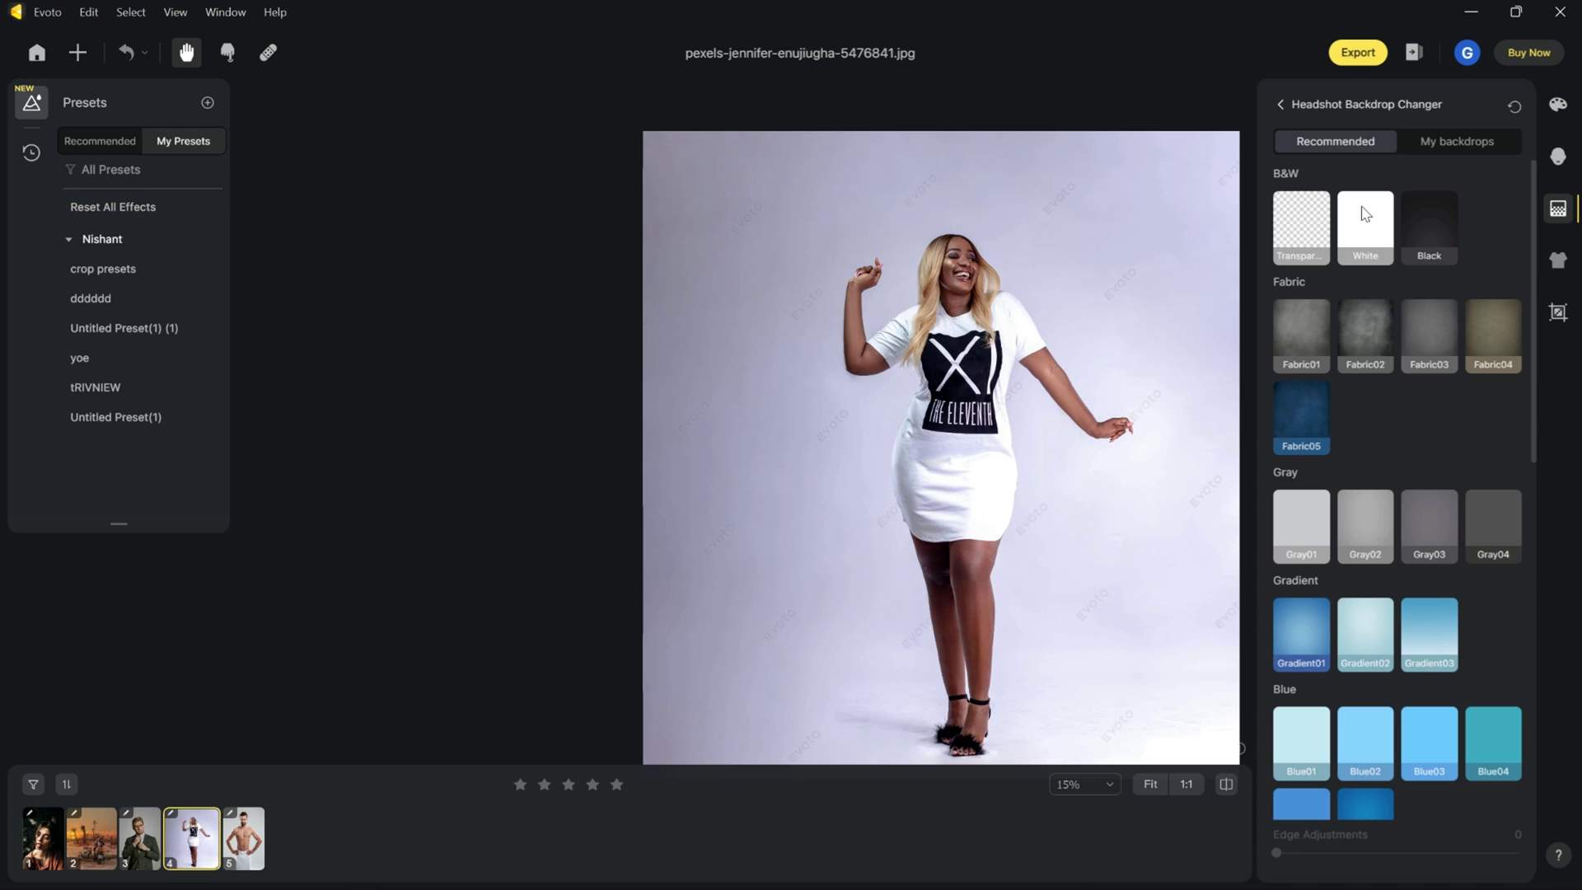
left_click(1558, 156)
left_click(1276, 396)
left_click_drag(1384, 450, 1352, 447)
left_click_drag(1395, 497, 1339, 497)
left_click_drag(1276, 549, 1359, 547)
left_click_drag(1274, 597, 1310, 597)
scroll(1335, 628, "down", 2)
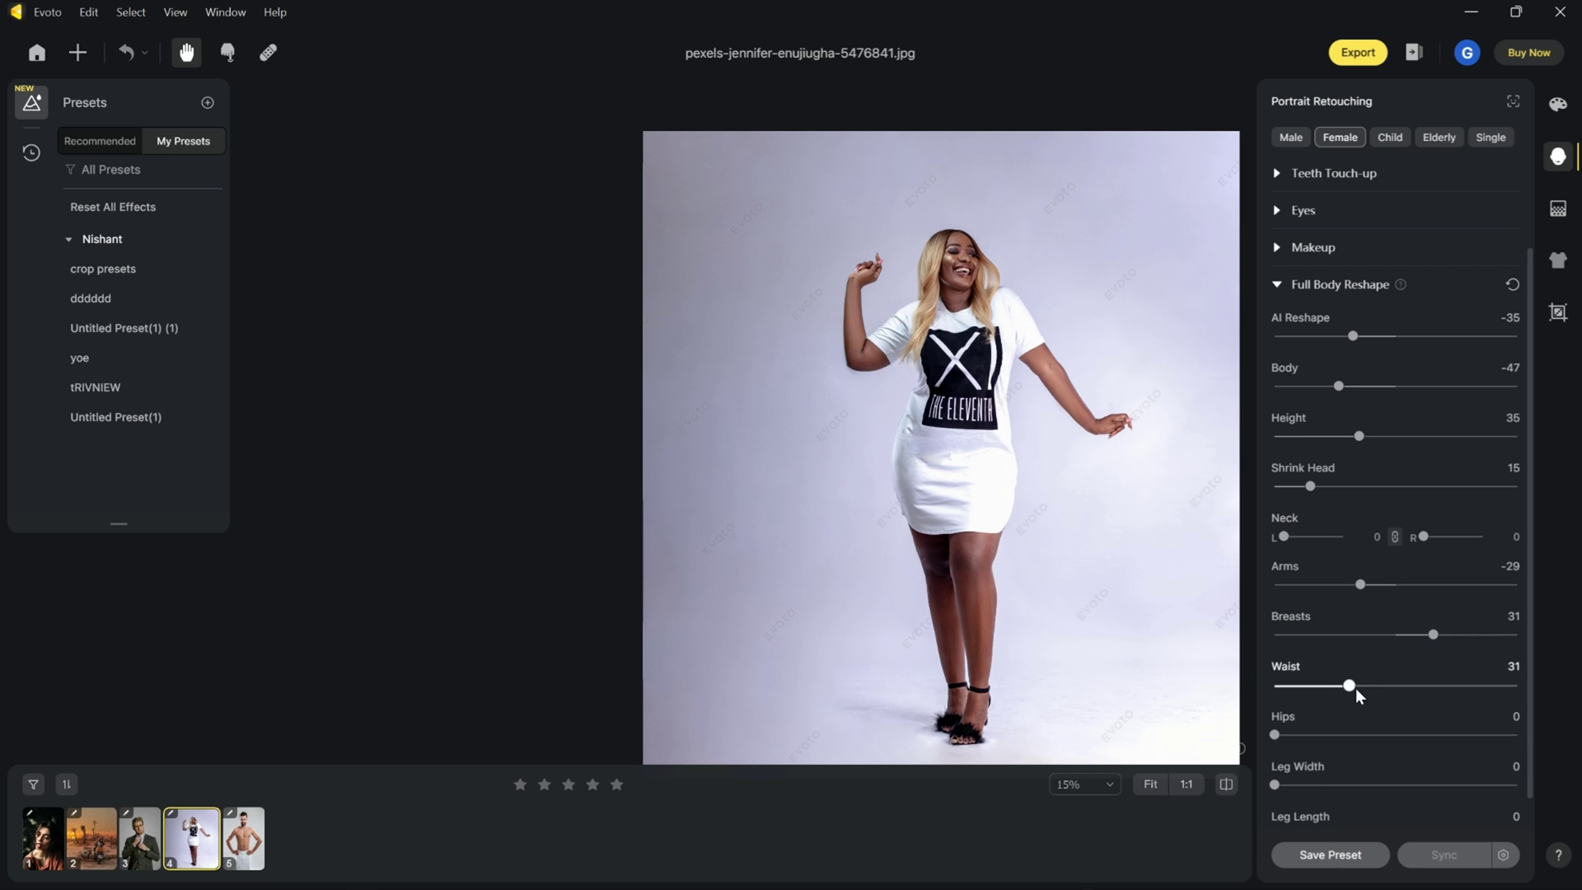
scroll(1288, 702, "down", 1)
left_click_drag(1358, 694, 1301, 715)
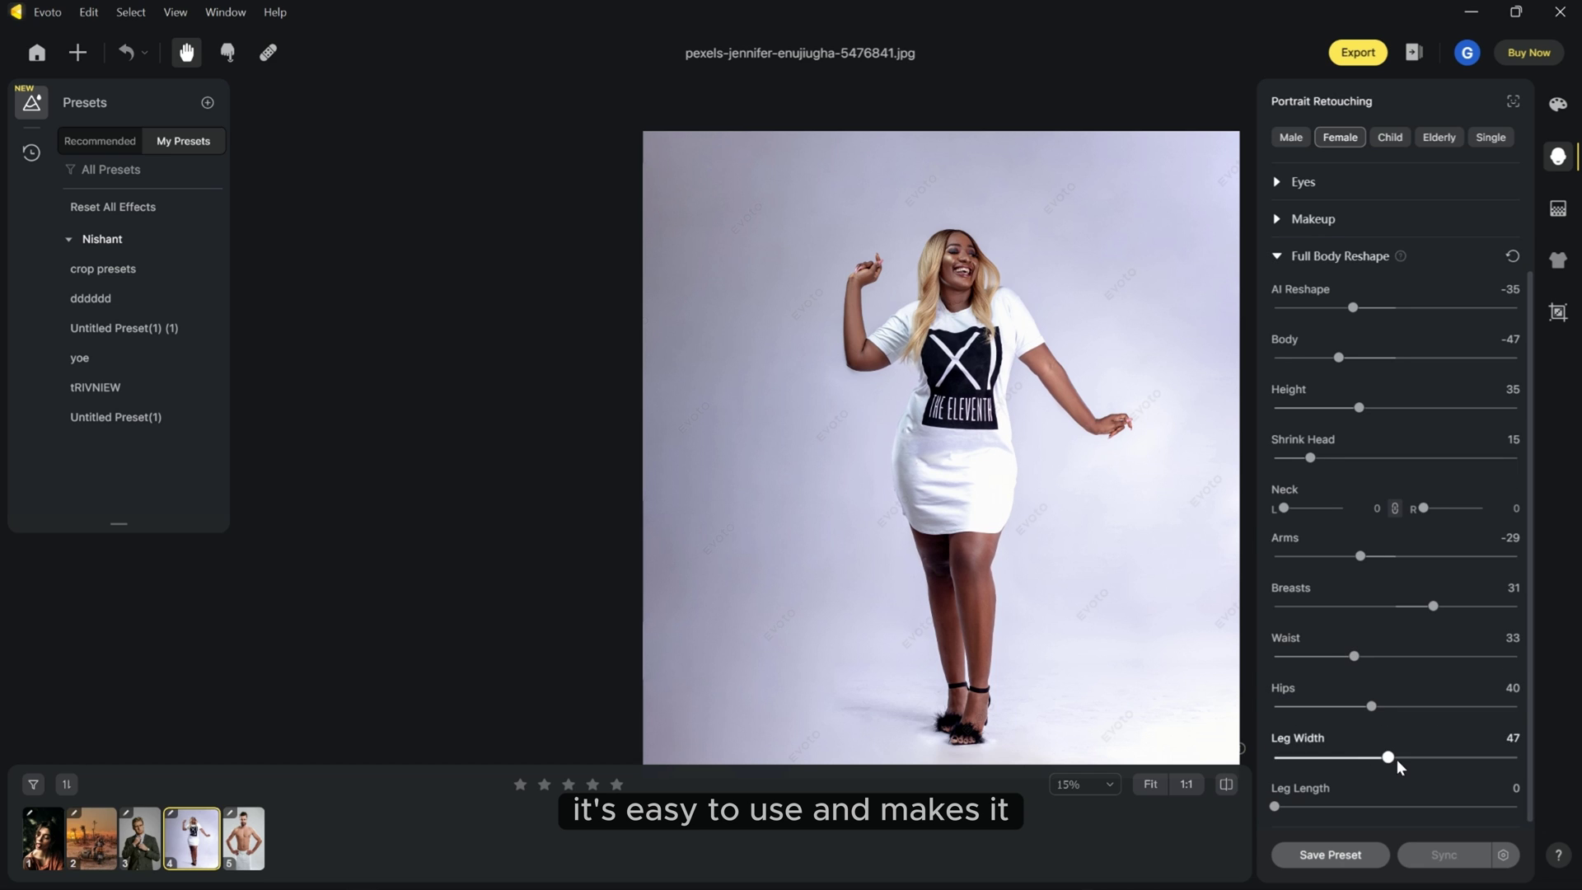
left_click_drag(1275, 806, 1335, 806)
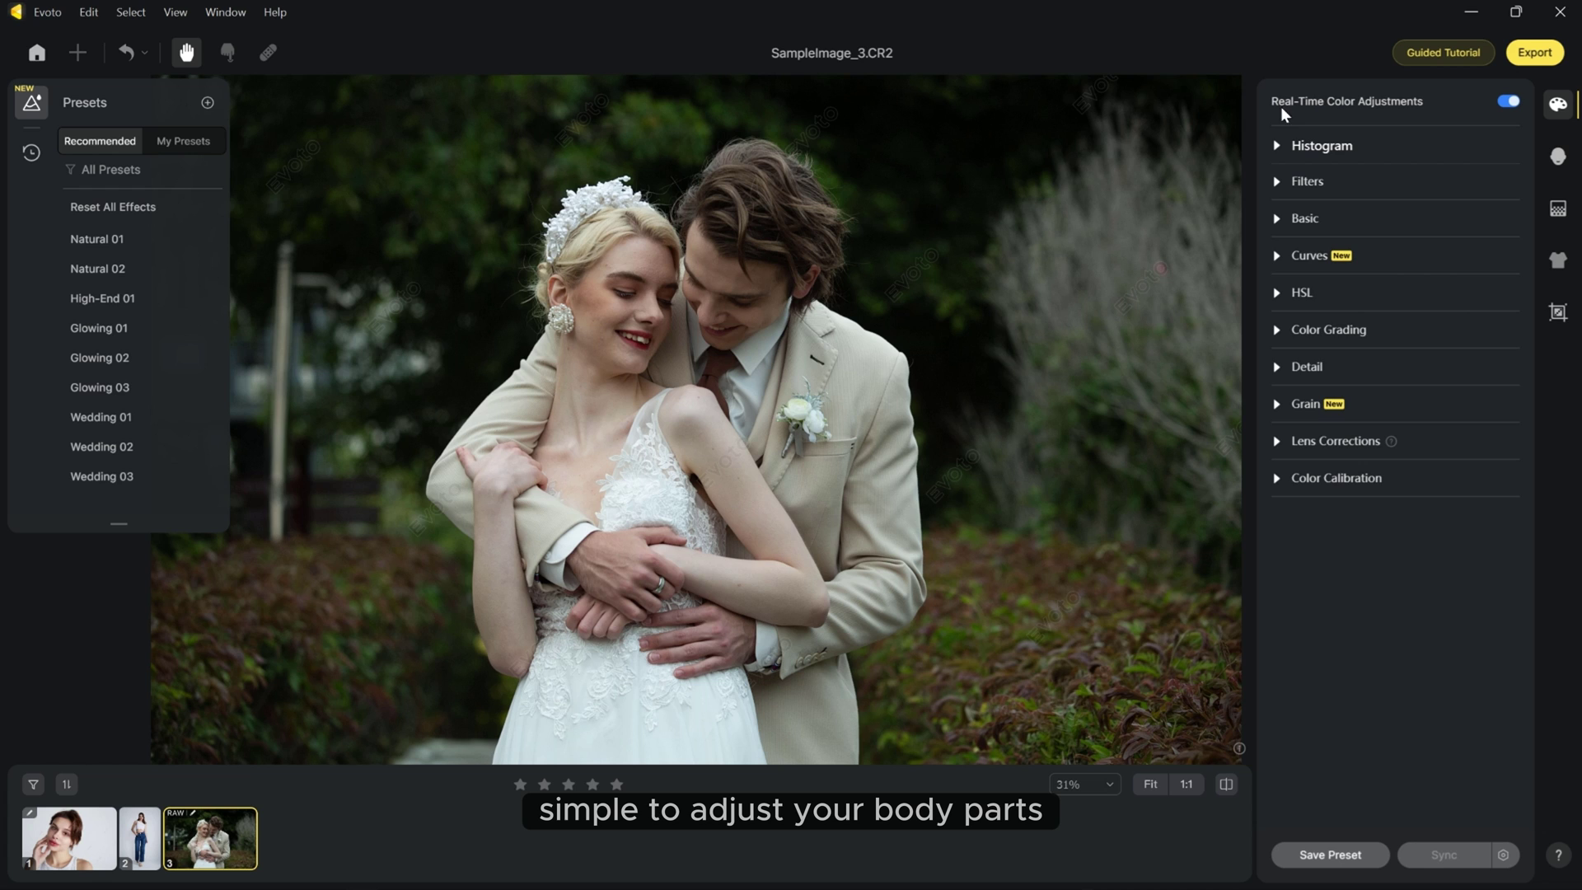
Expand and collapse the Filters and Basic sections, then expand HSL
left_click(1277, 181)
left_click(1277, 181)
left_click(1279, 219)
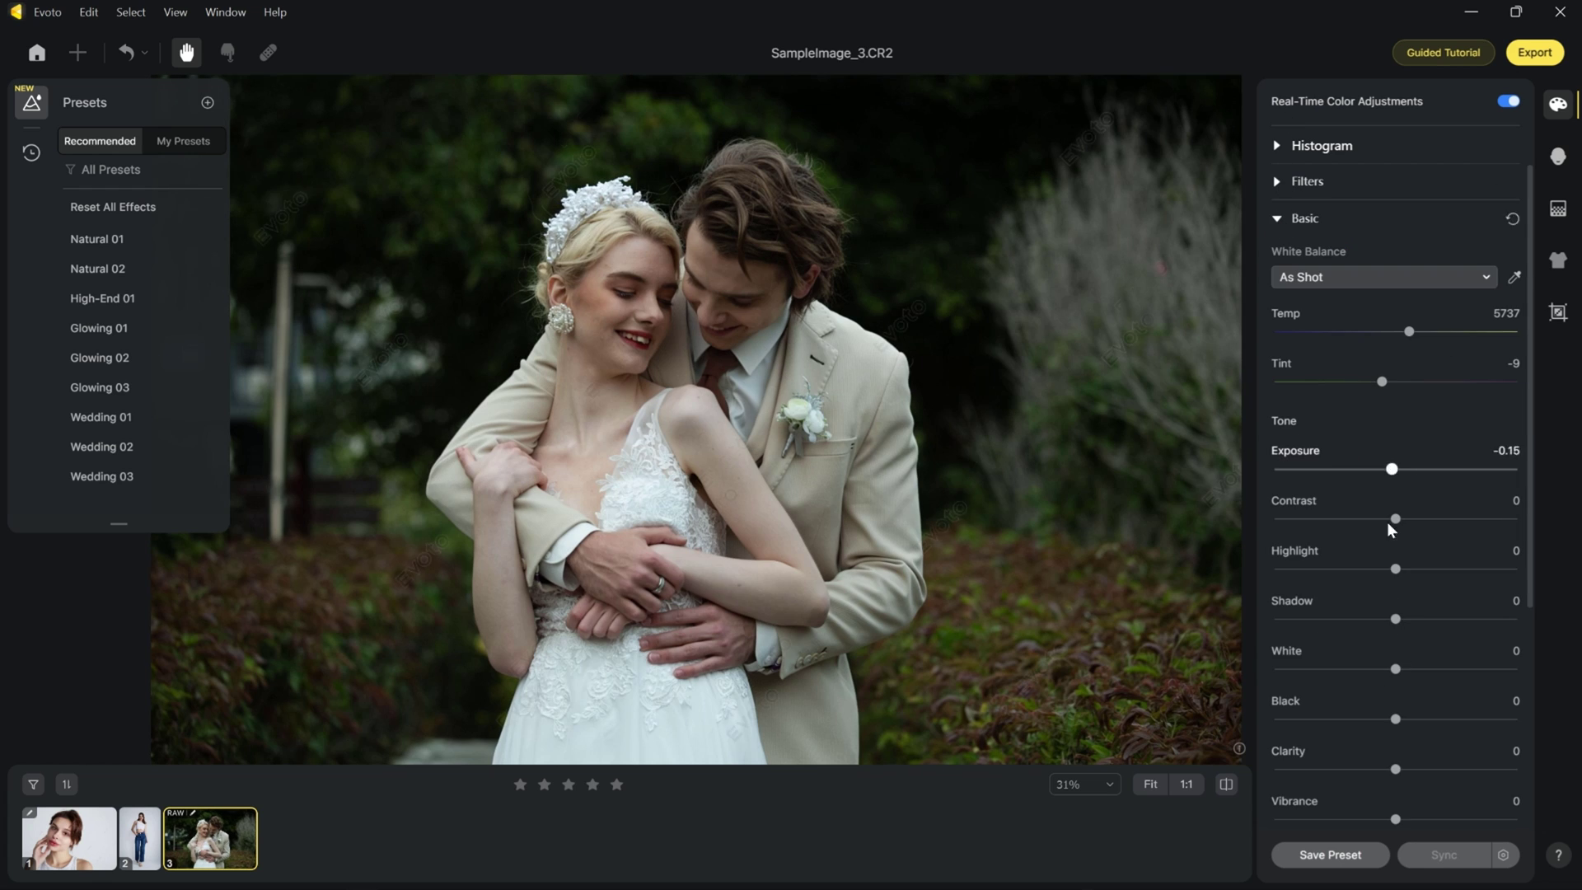
left_click(1278, 220)
left_click(1278, 292)
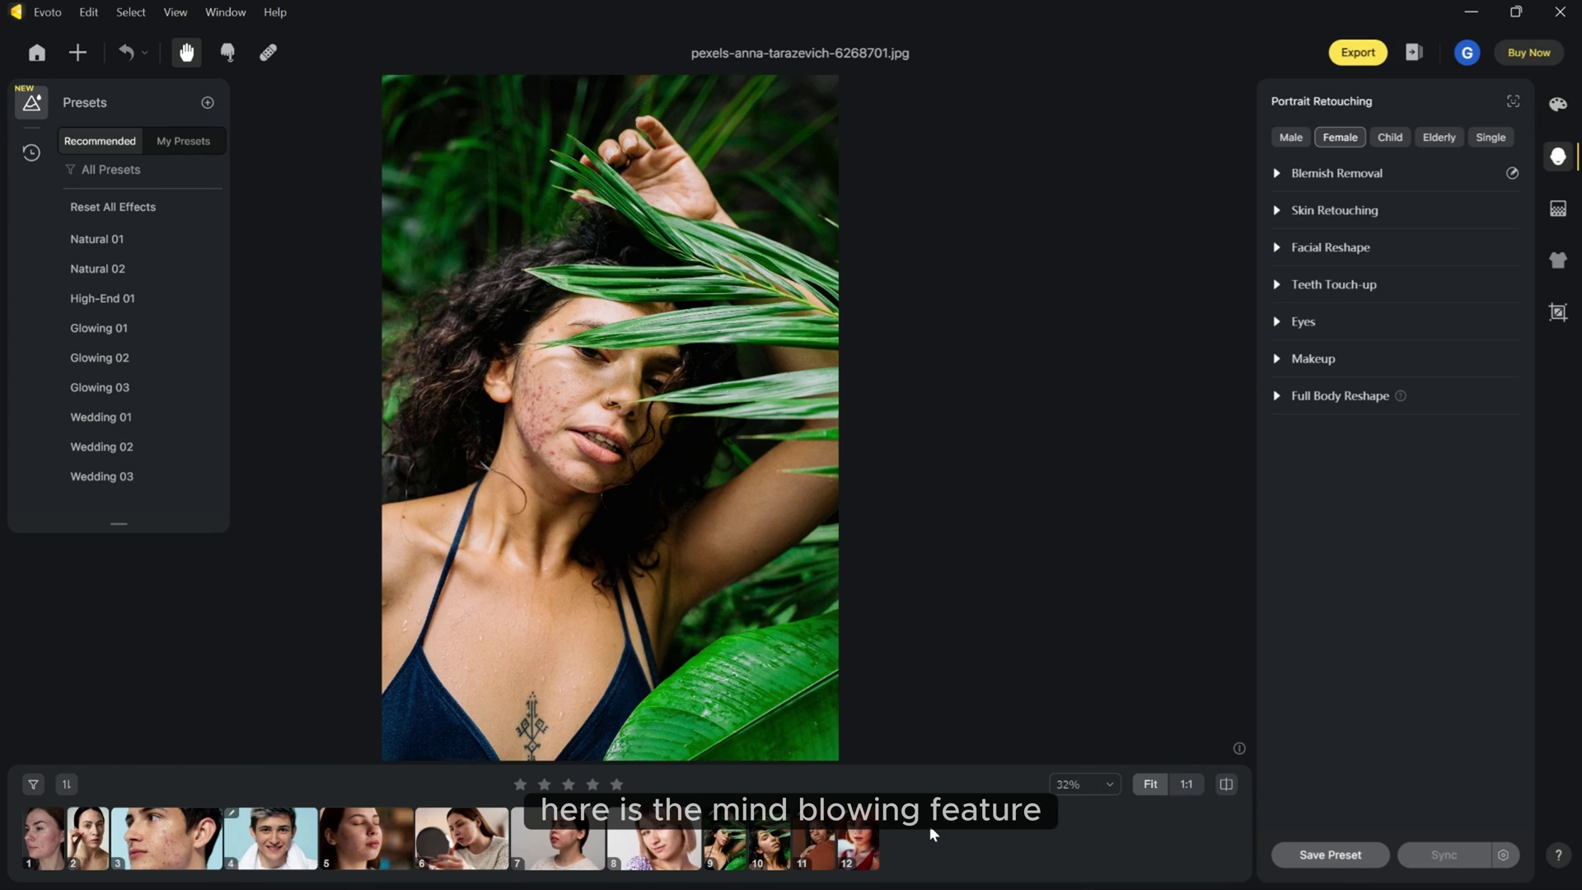
Sync the hat portrait's face smoothing 42 and body smoothing 30 to all selected photos
left_click(858, 838)
left_click(43, 838, "shift")
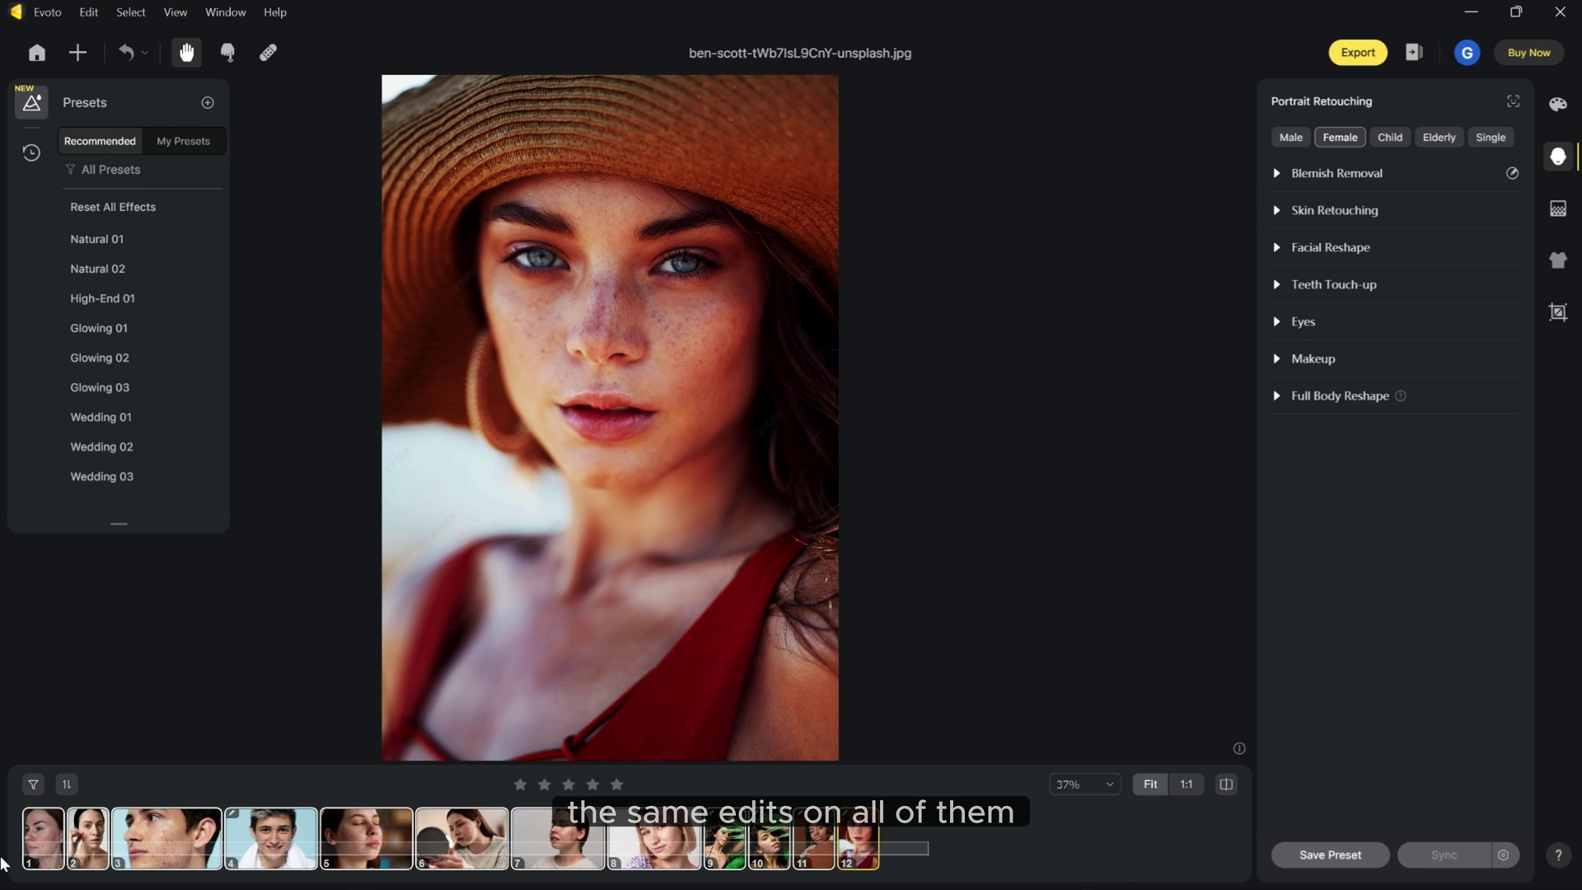
left_click(1279, 177)
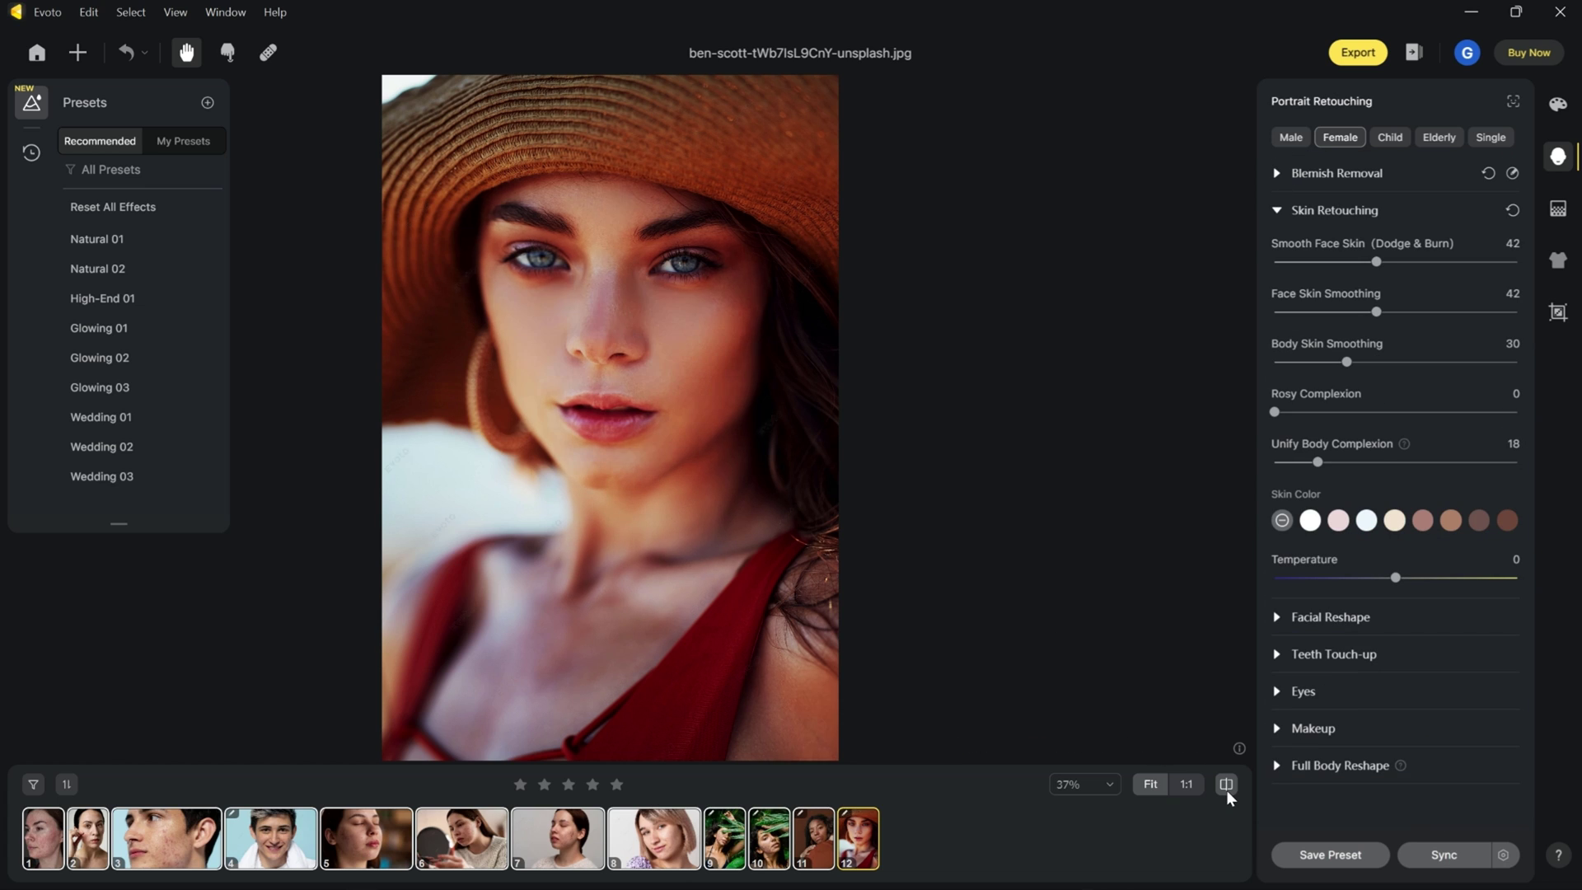
left_click(1441, 855)
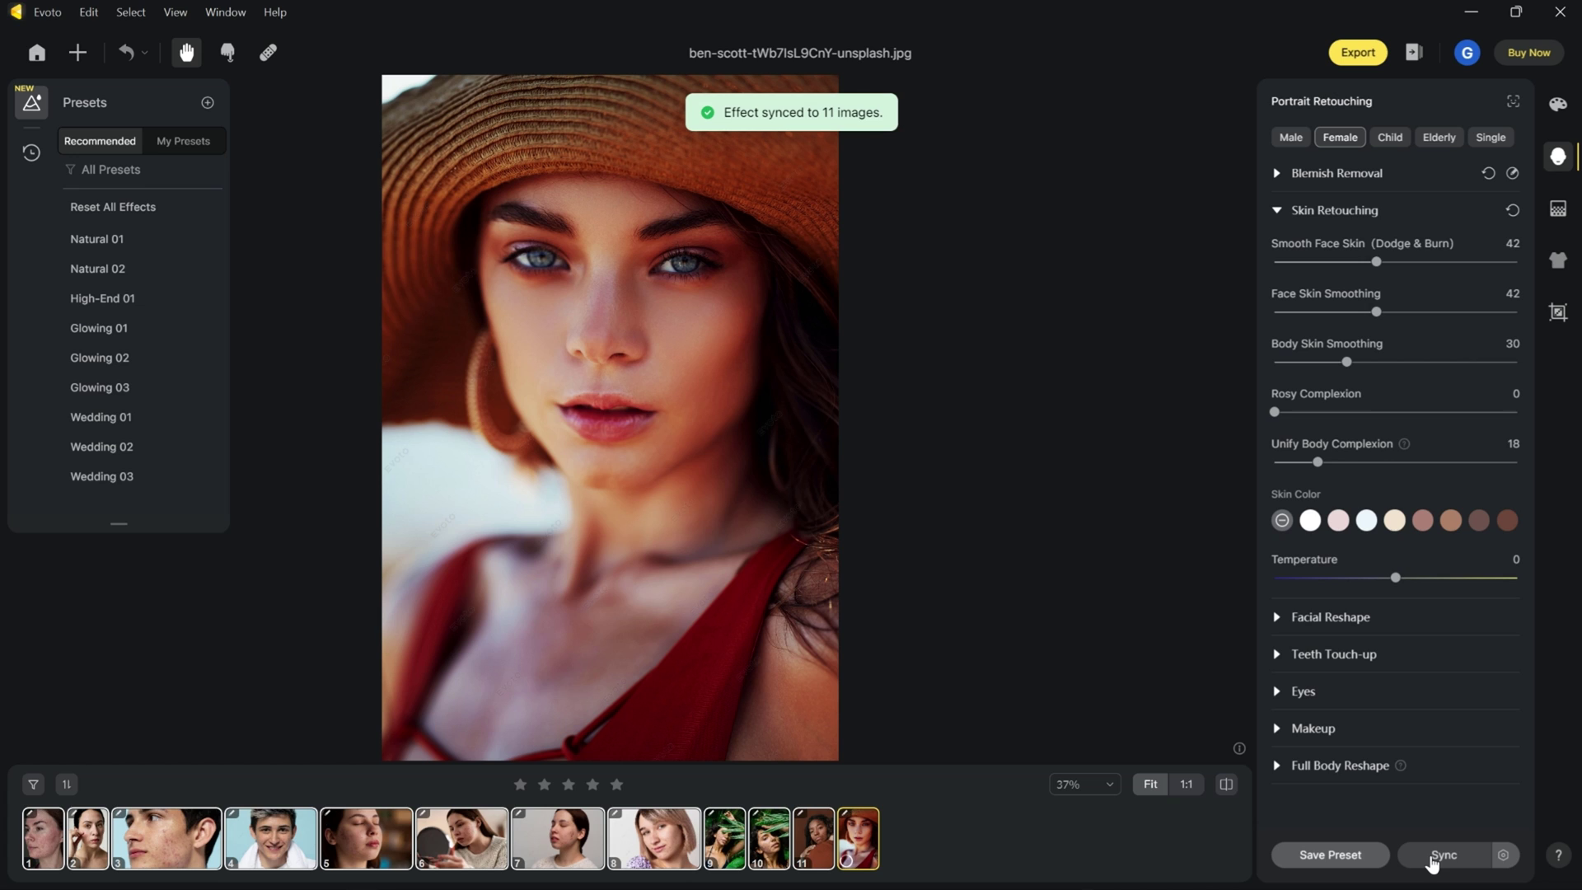
Check the synced result on the leaf, smiling, rosacea, profile and closed-eyes portraits
left_click(757, 840)
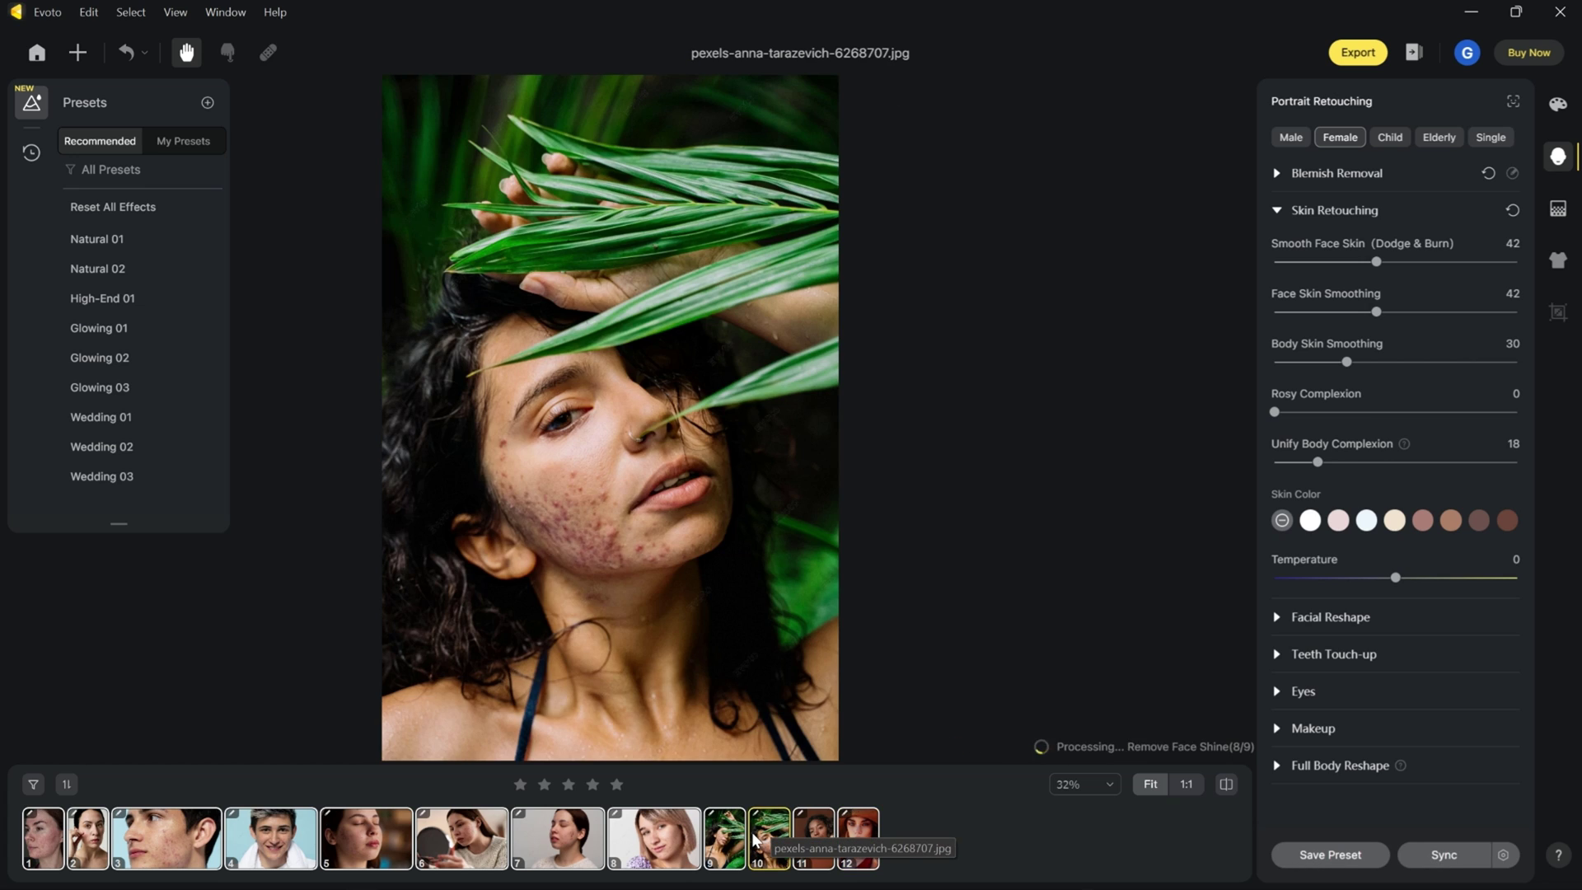
left_click(631, 847)
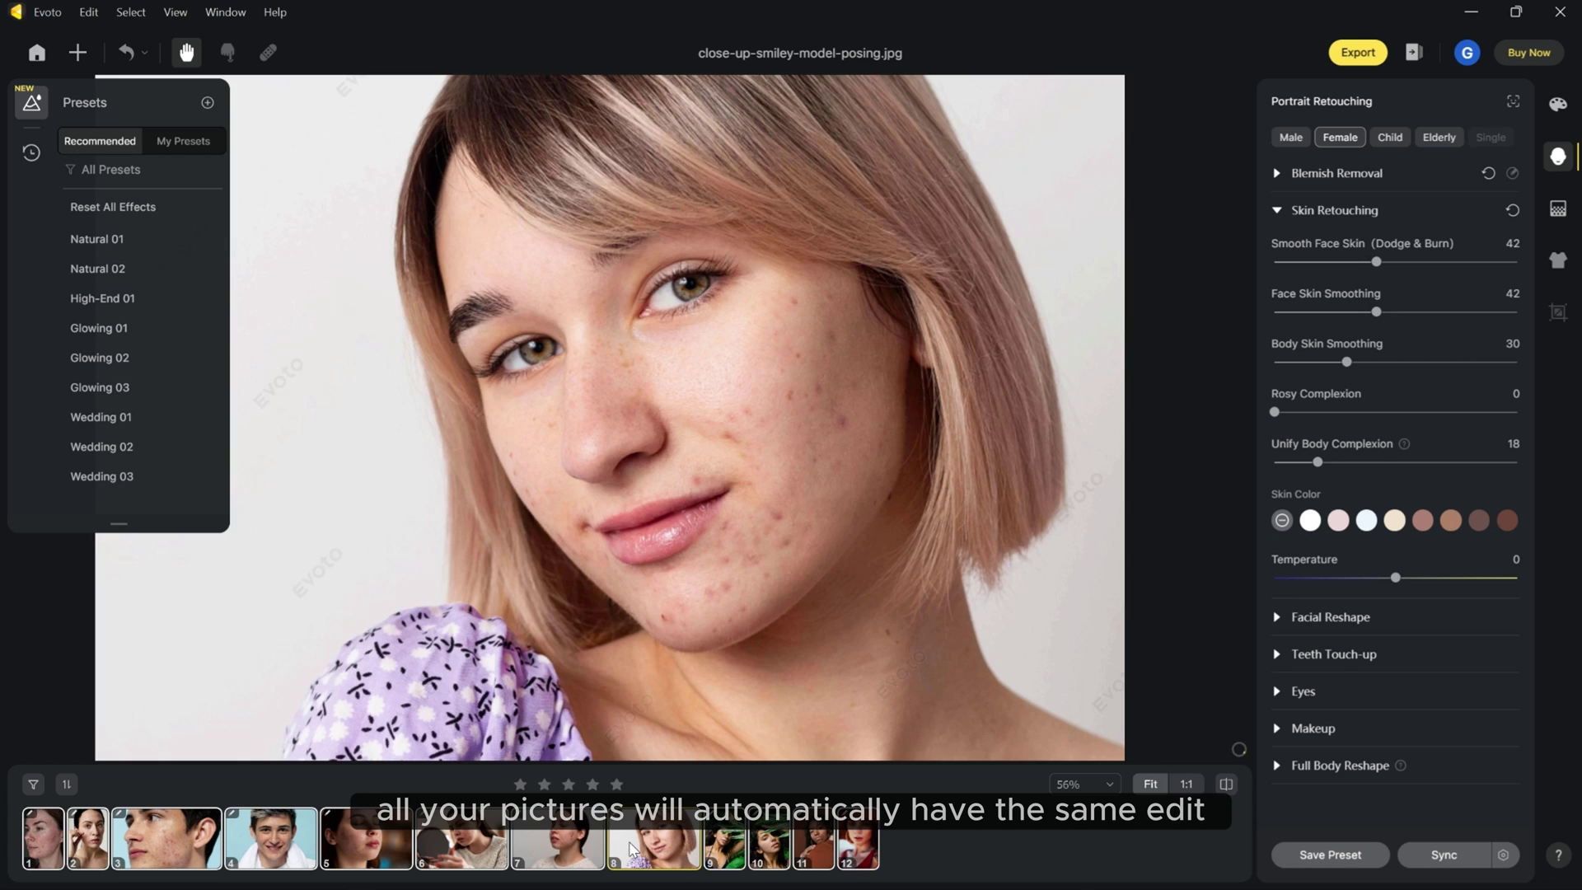
left_click(552, 852)
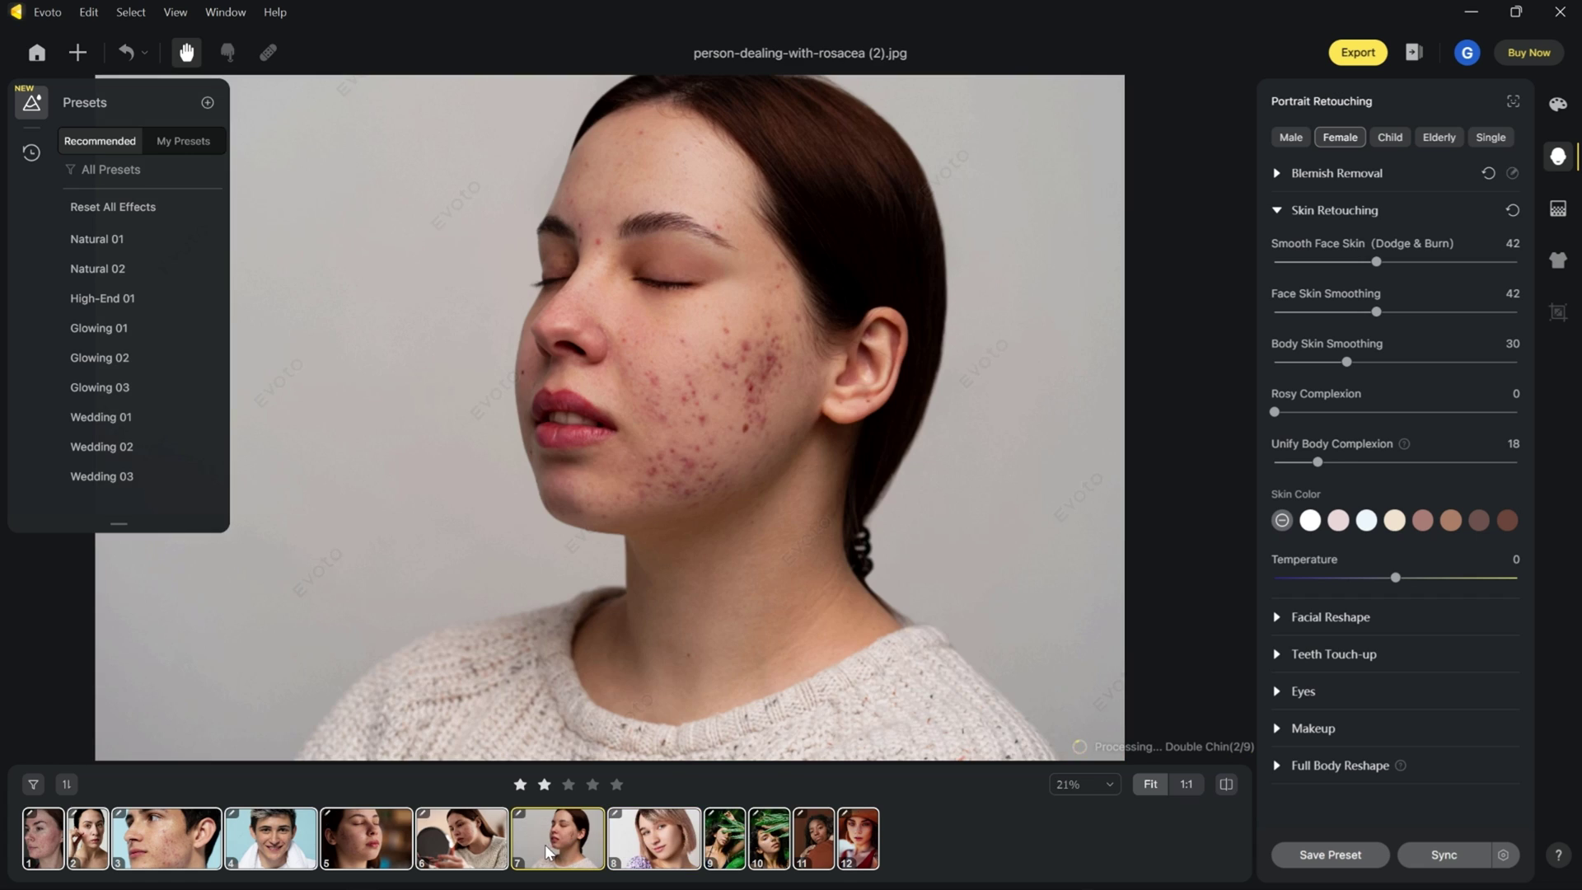
left_click(60, 849)
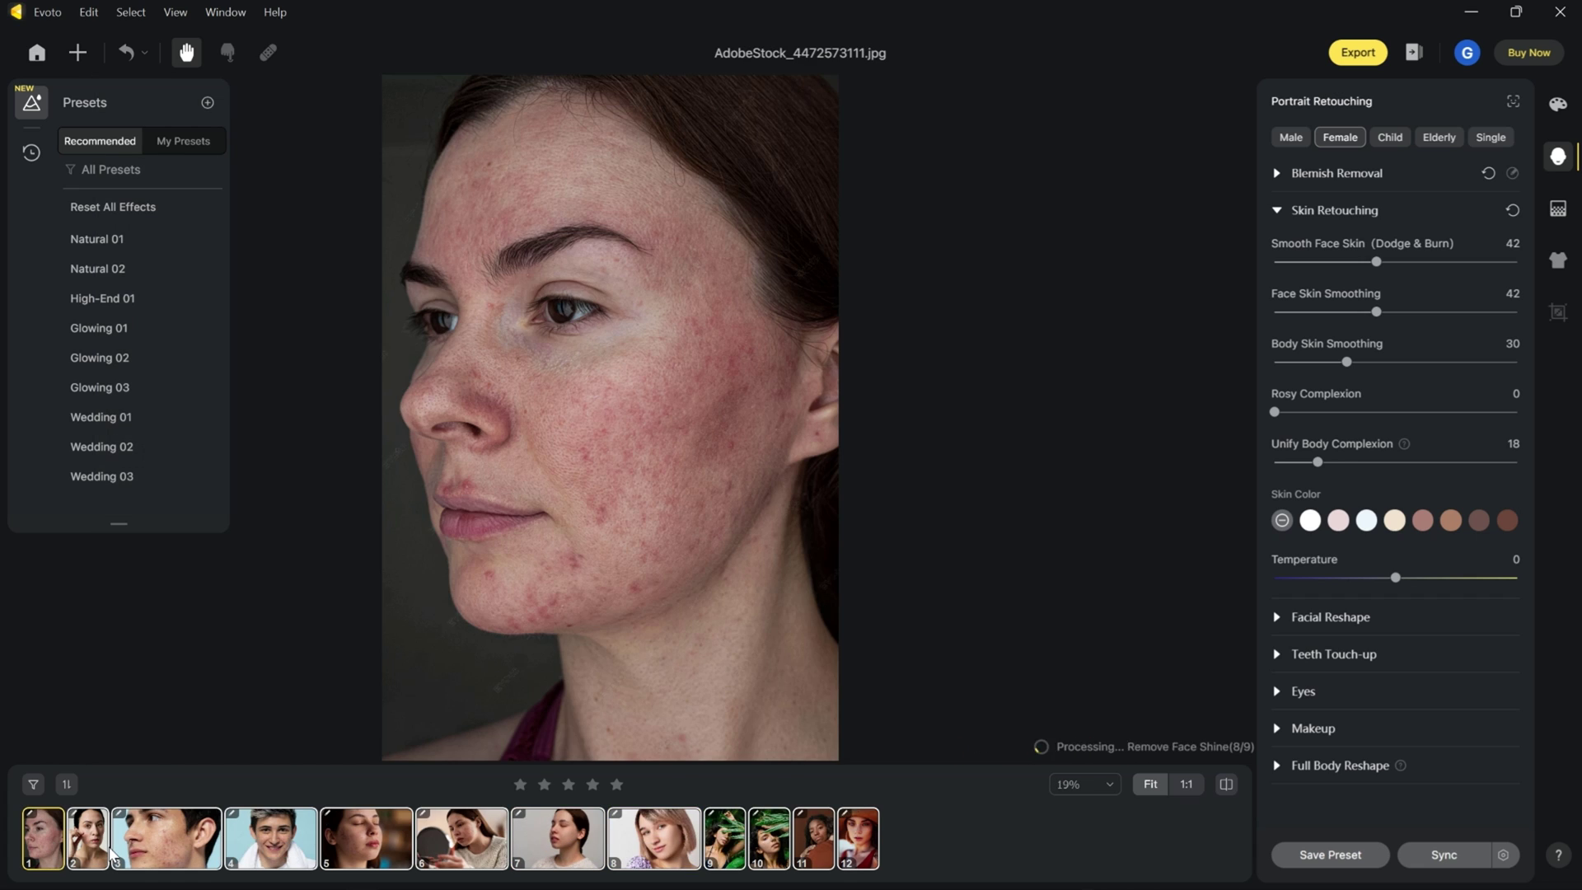
left_click(405, 845)
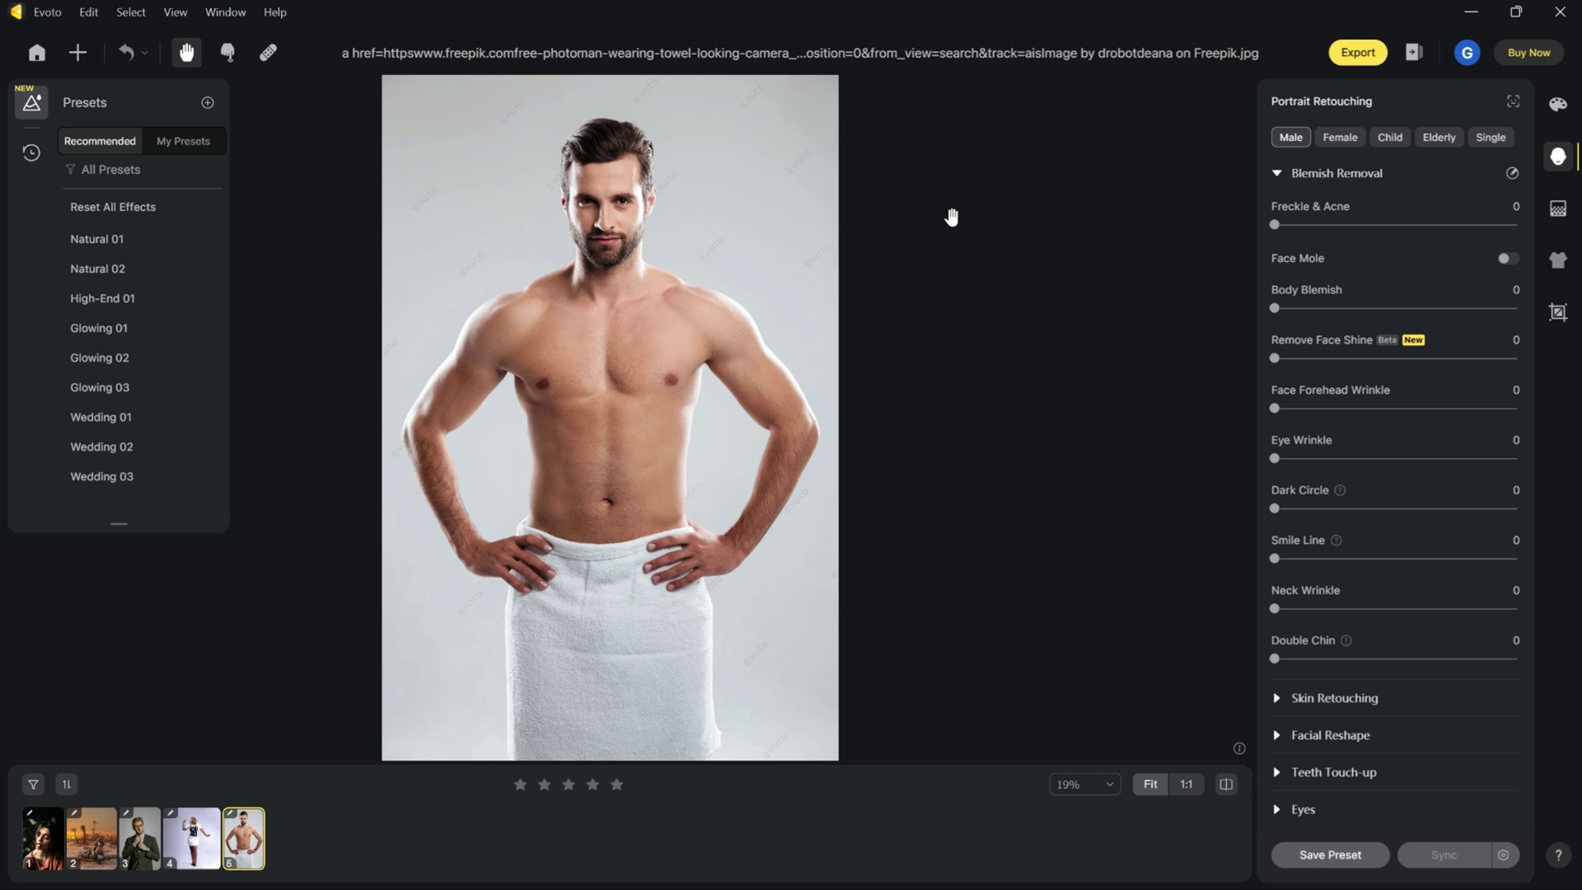
Check the remaining credits and export the shirtless towel portrait through Quick Export
left_click(1465, 66)
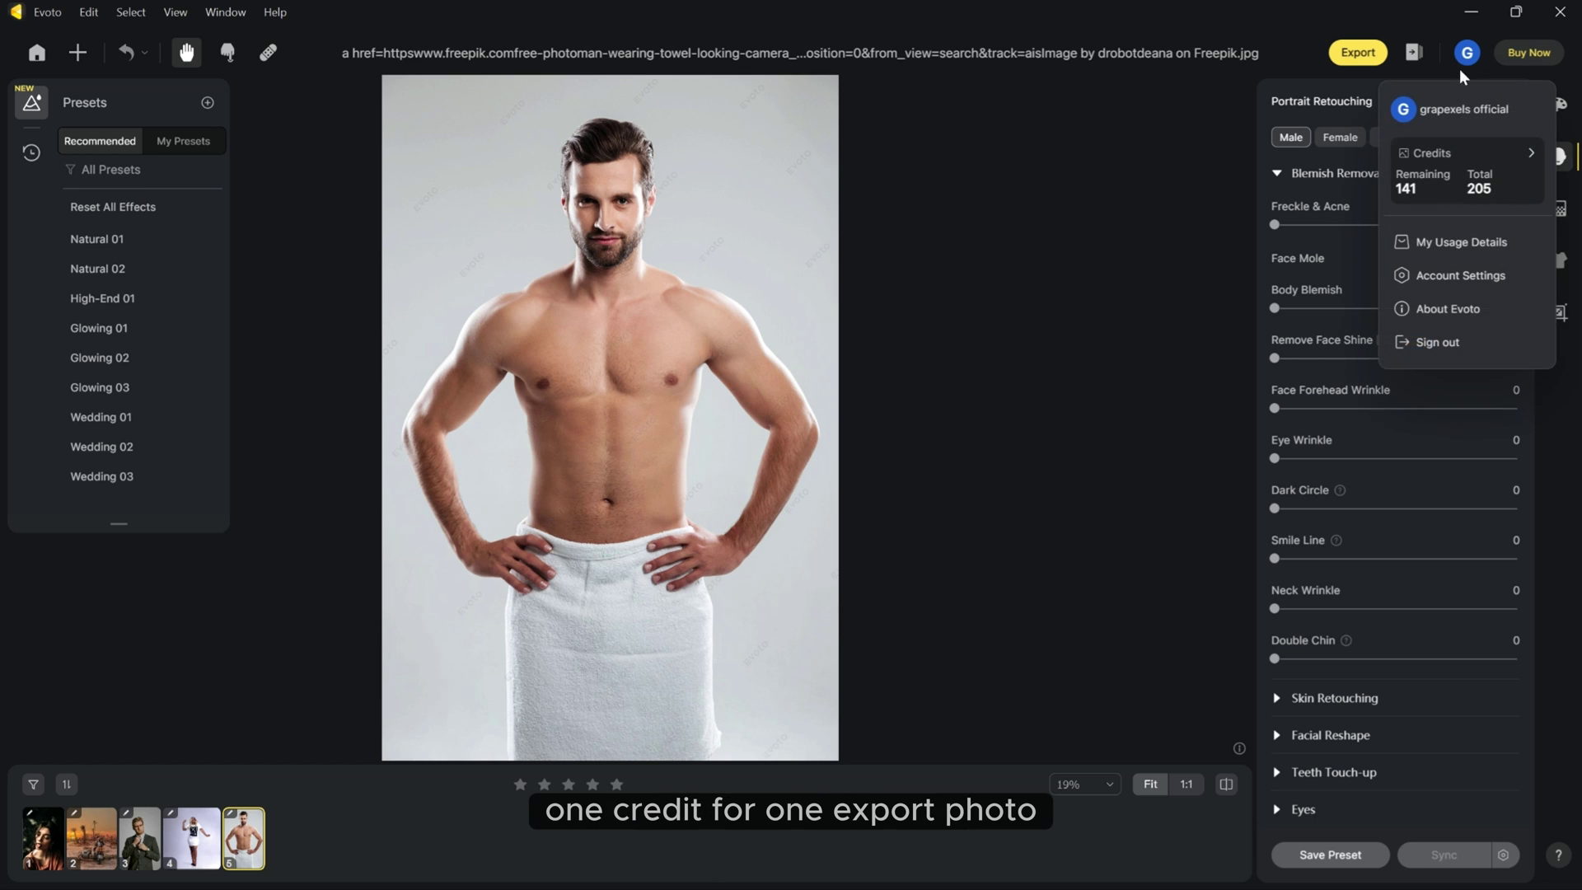
left_click(1357, 54)
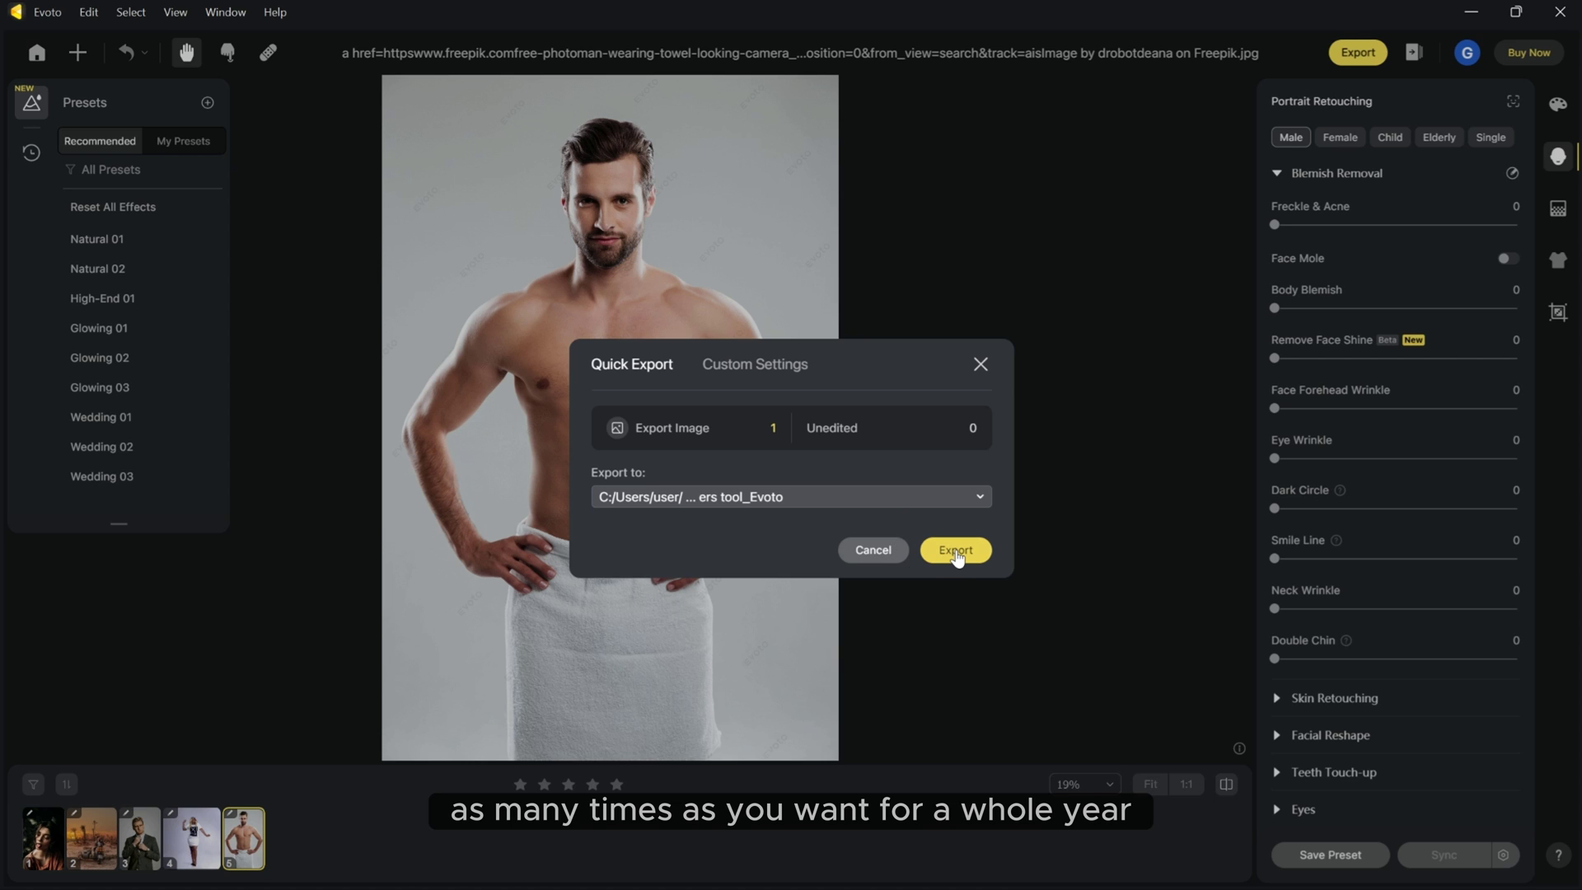
left_click(956, 552)
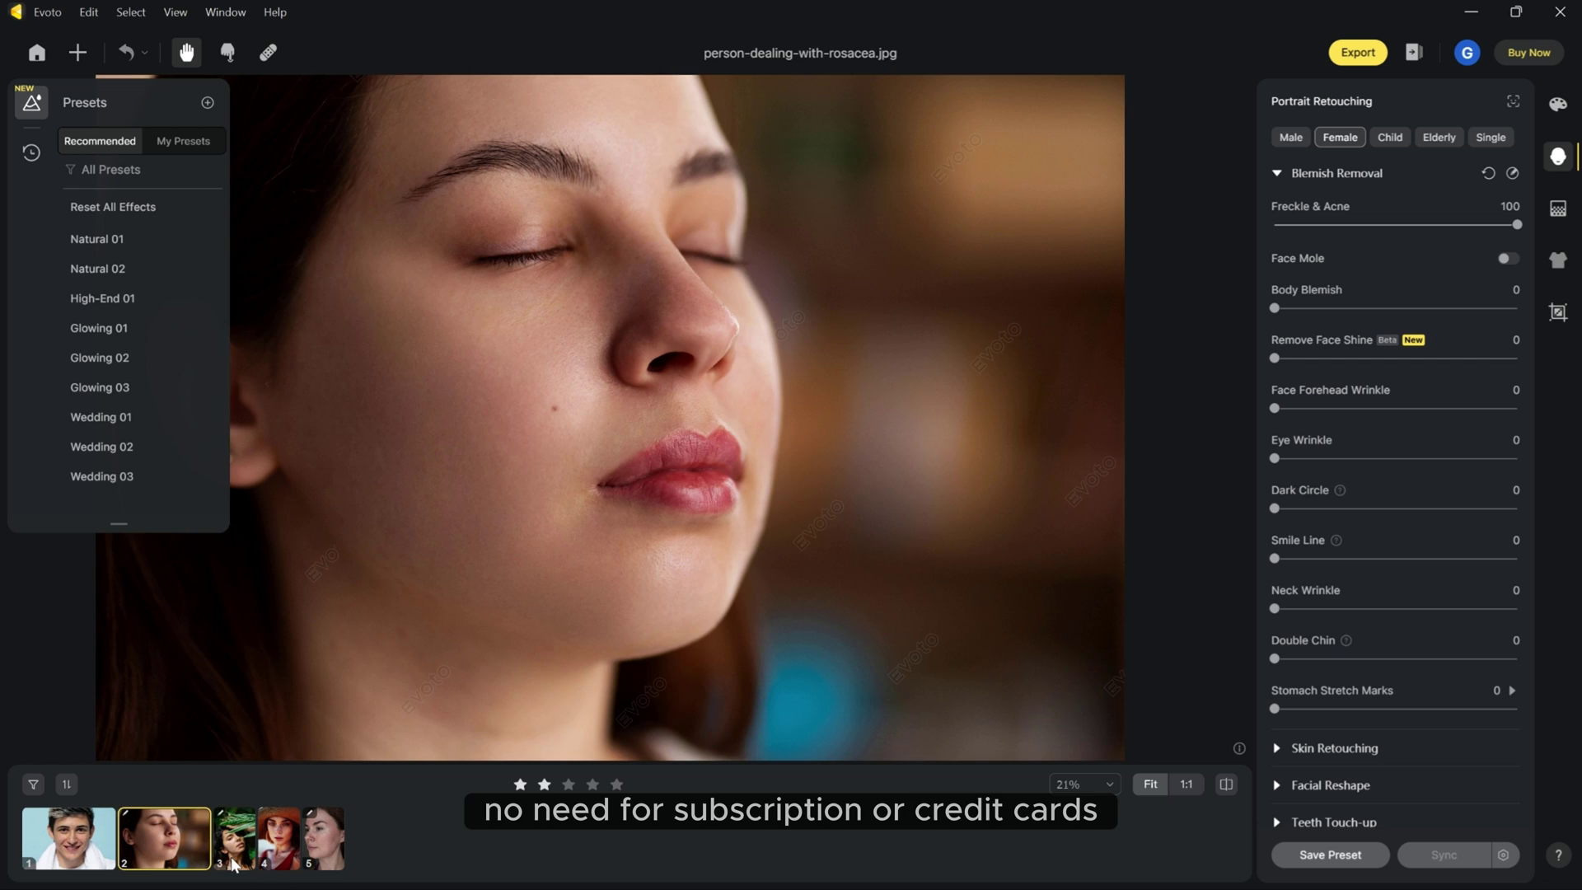
Compare the Freckle & Acne results on the leaf and profile portraits in the batch
left_click(234, 864)
left_click(323, 841)
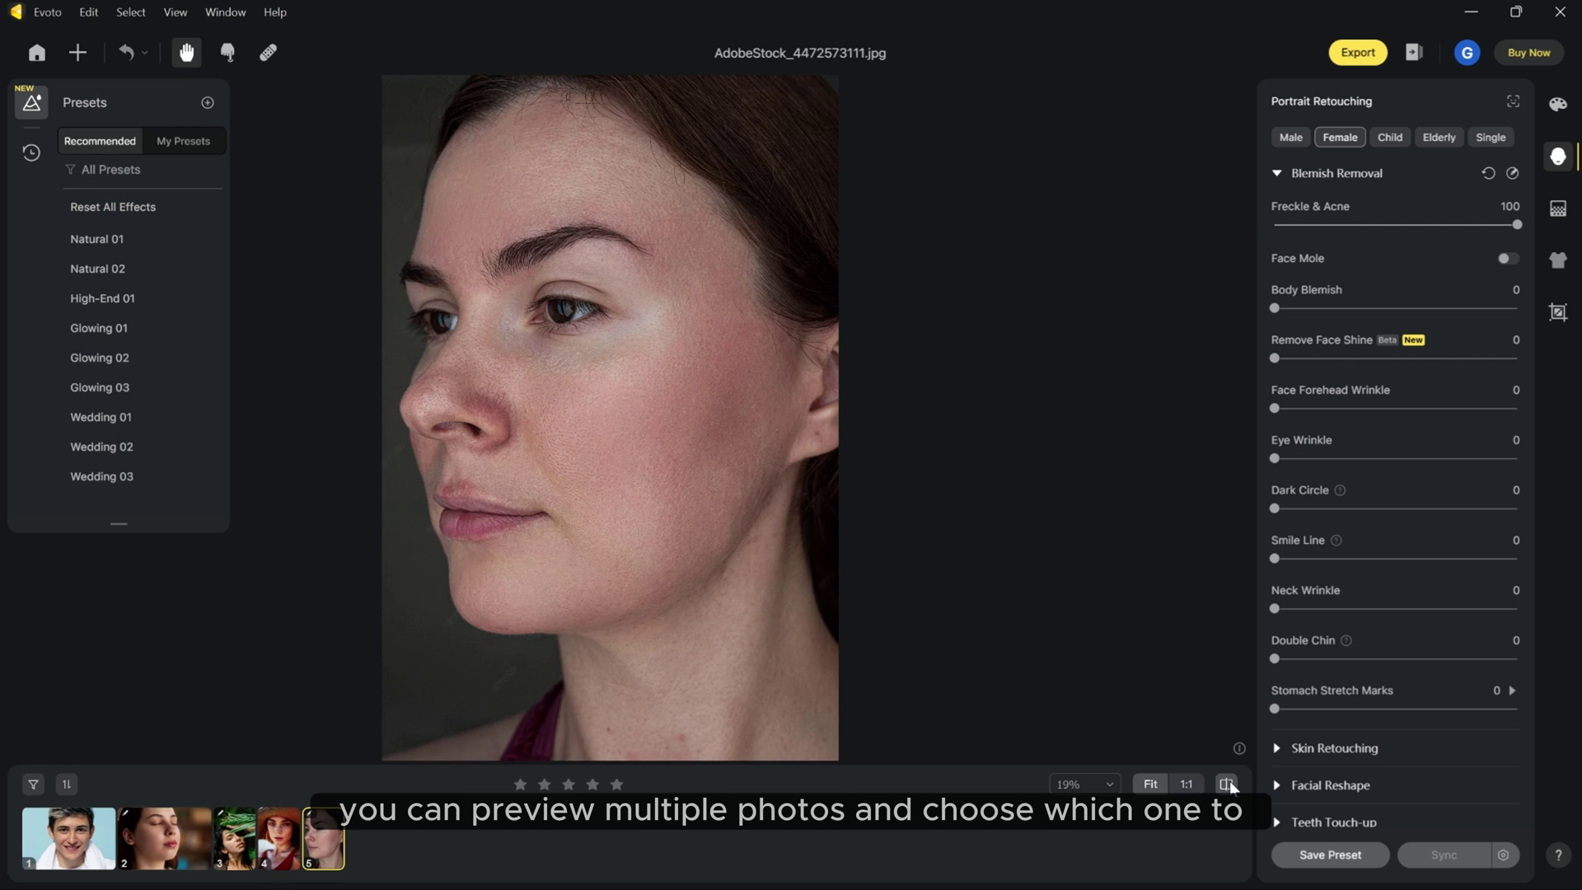
left_click(238, 849)
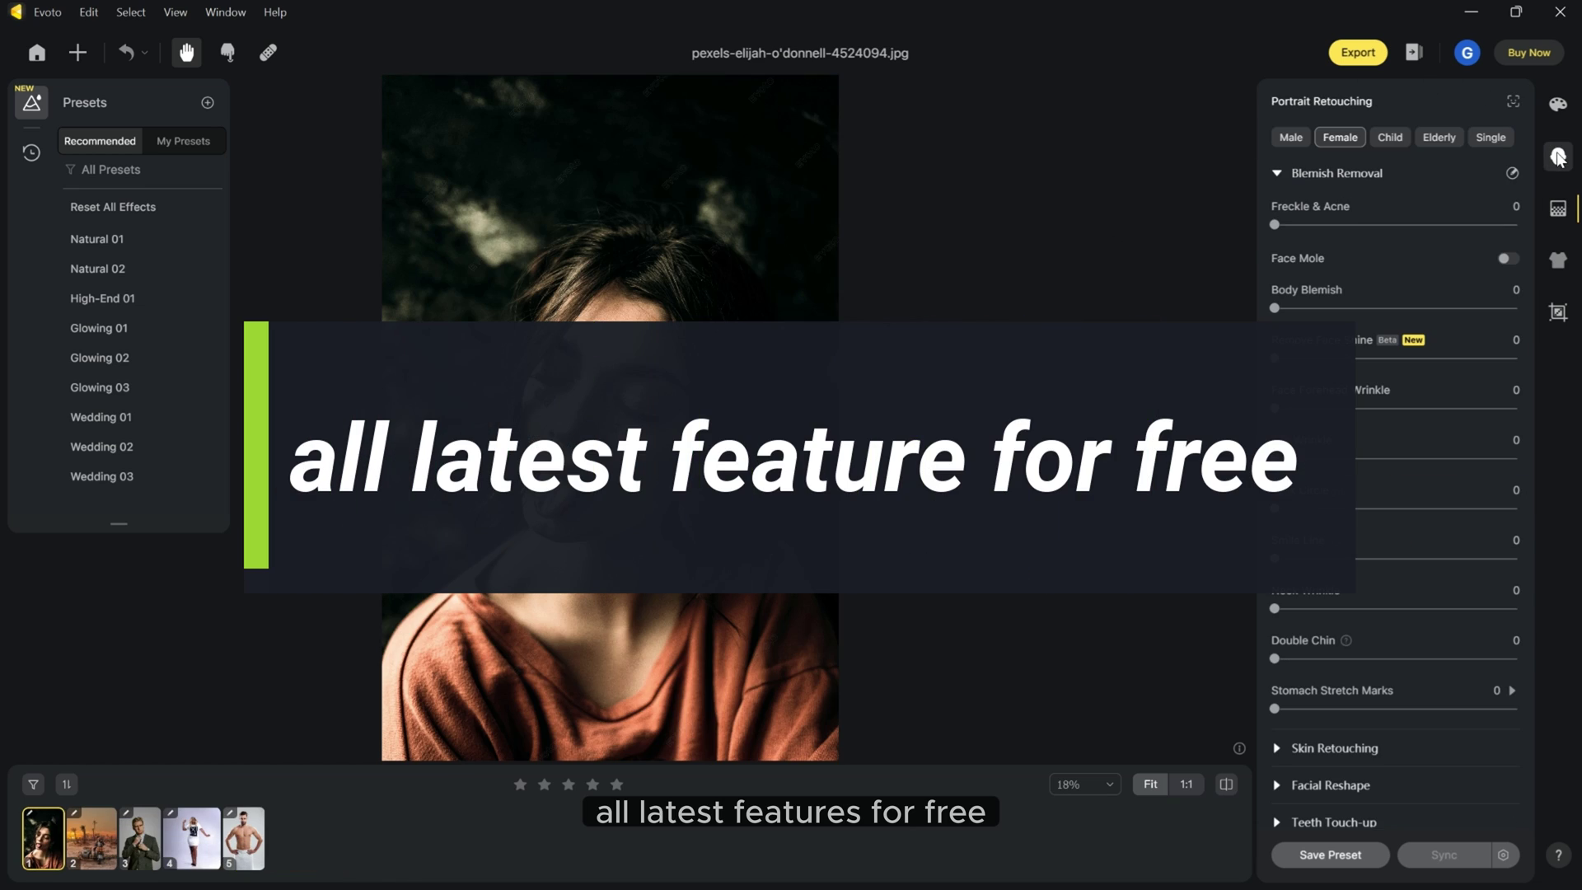
Review the sunset sky replacement on the scooter photo in the Background settings
left_click(1558, 103)
left_click(107, 847)
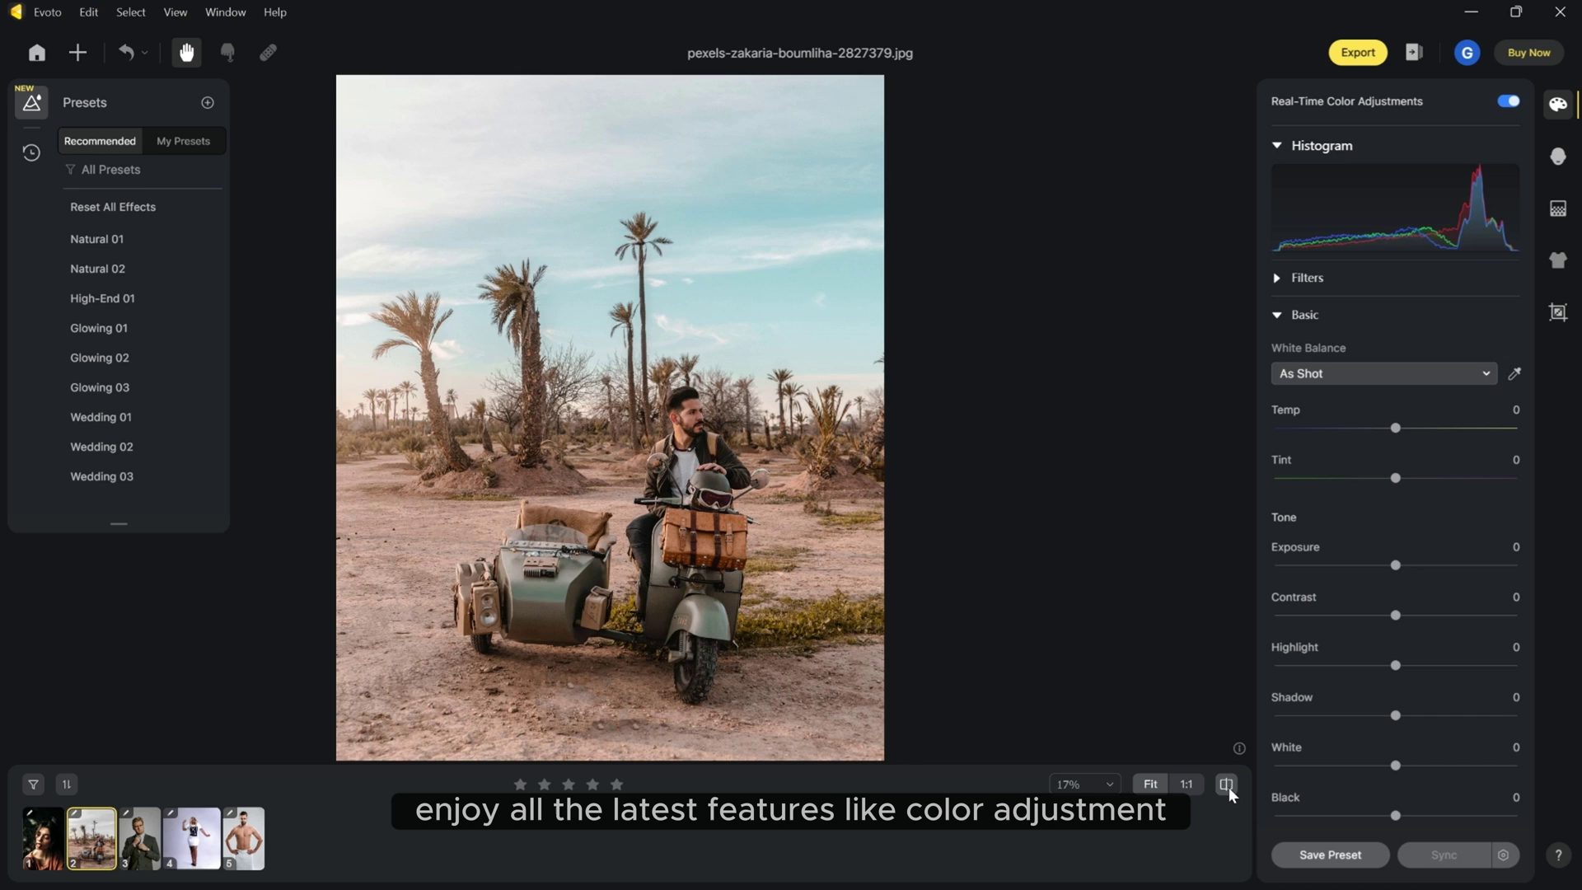
left_click(1558, 208)
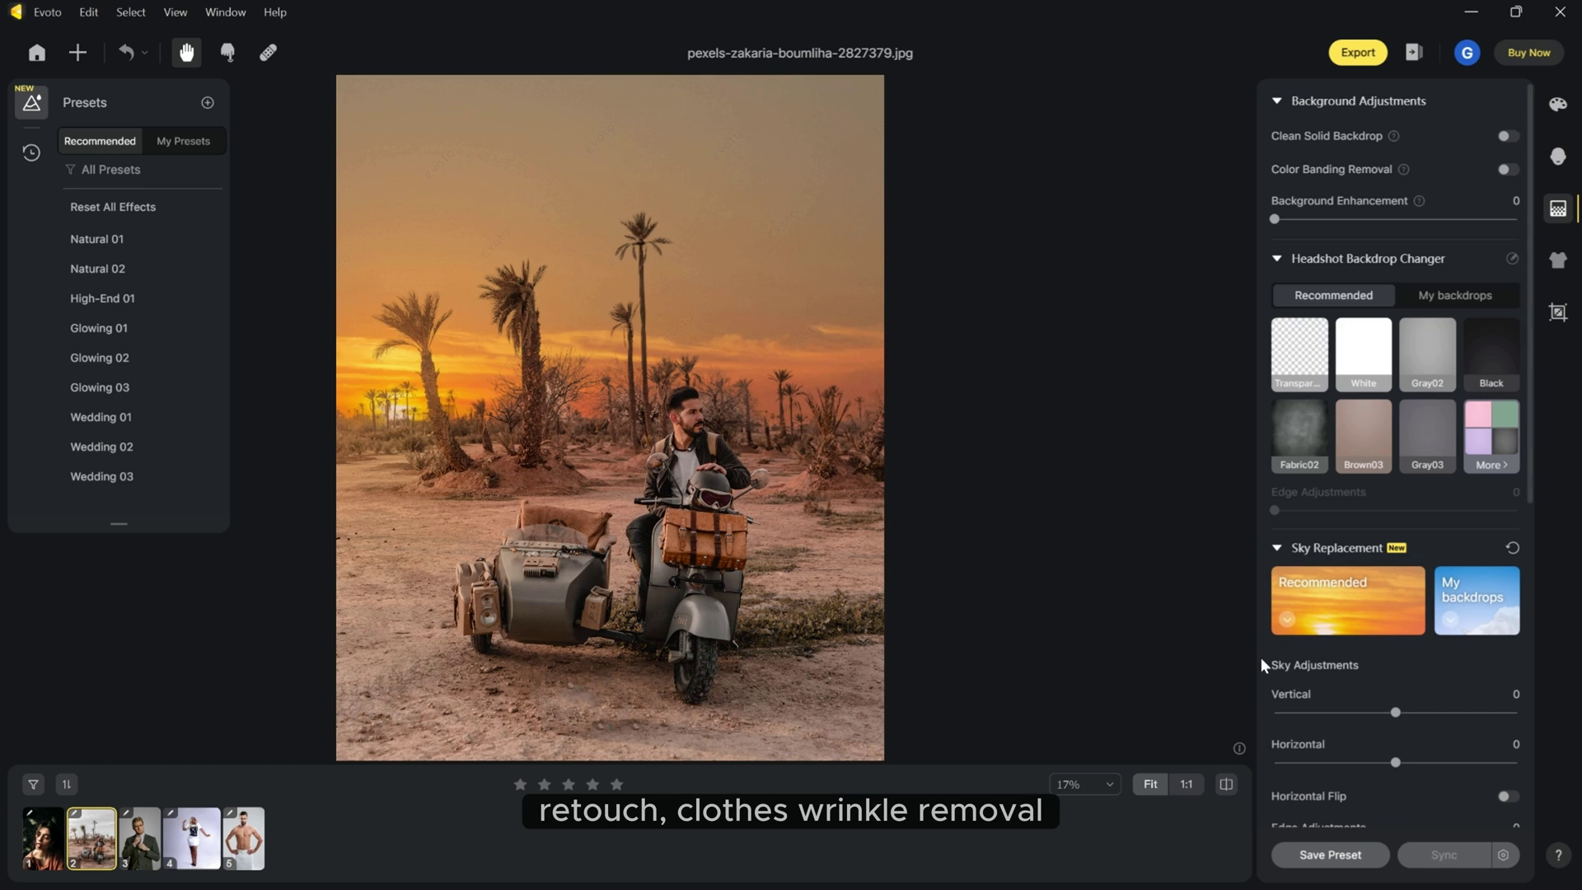
Step through the towel and white-dress photos to the suited man's Gray02 backdrop portrait
left_click(247, 840)
key("Left")
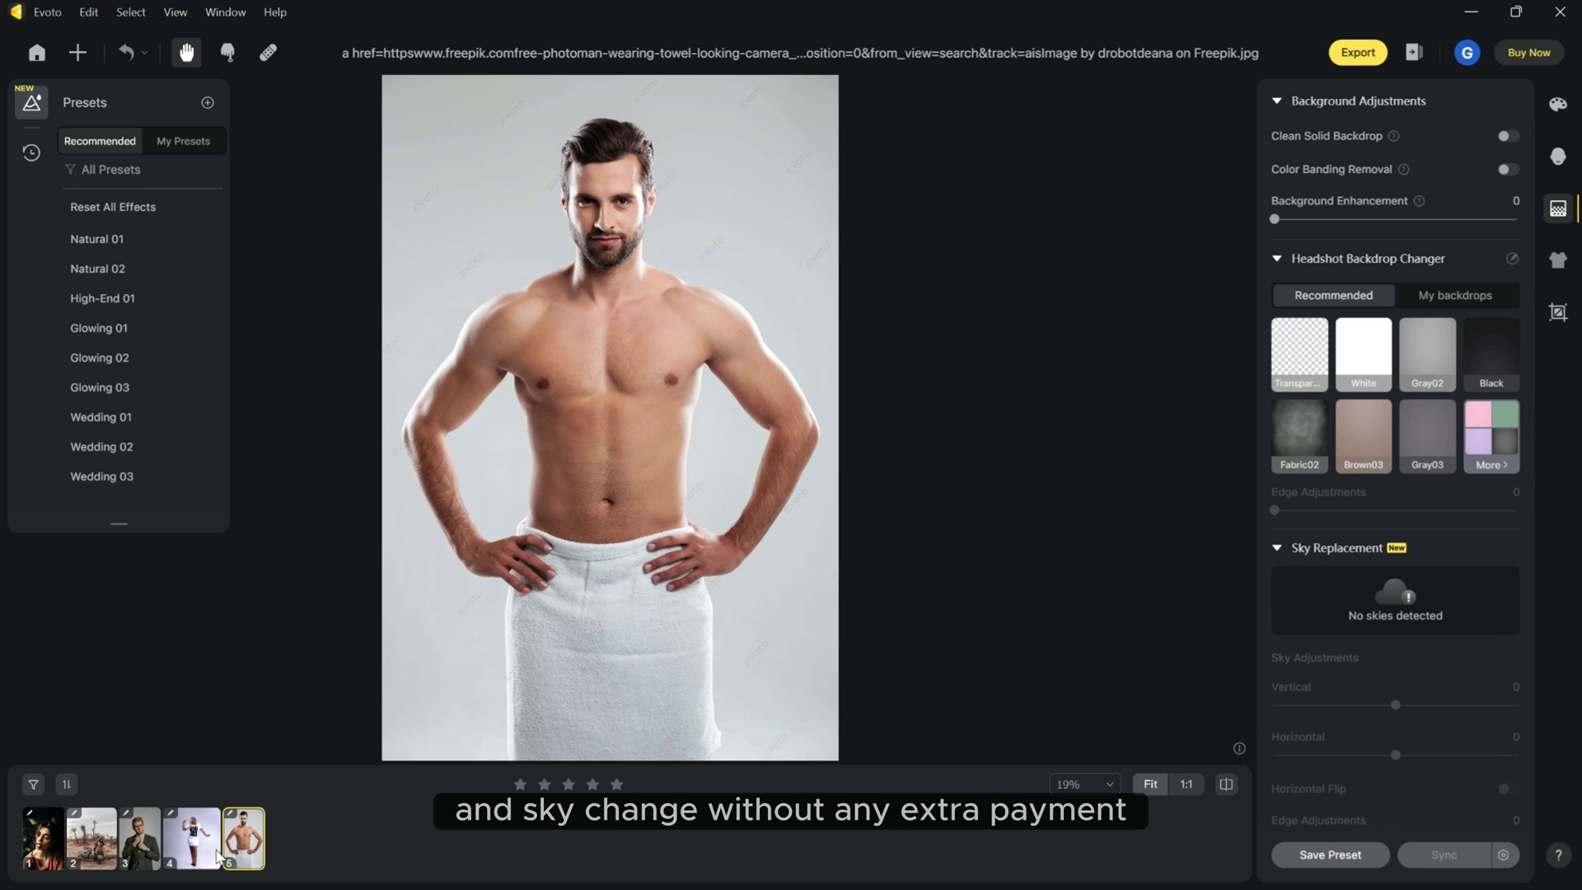
left_click(139, 843)
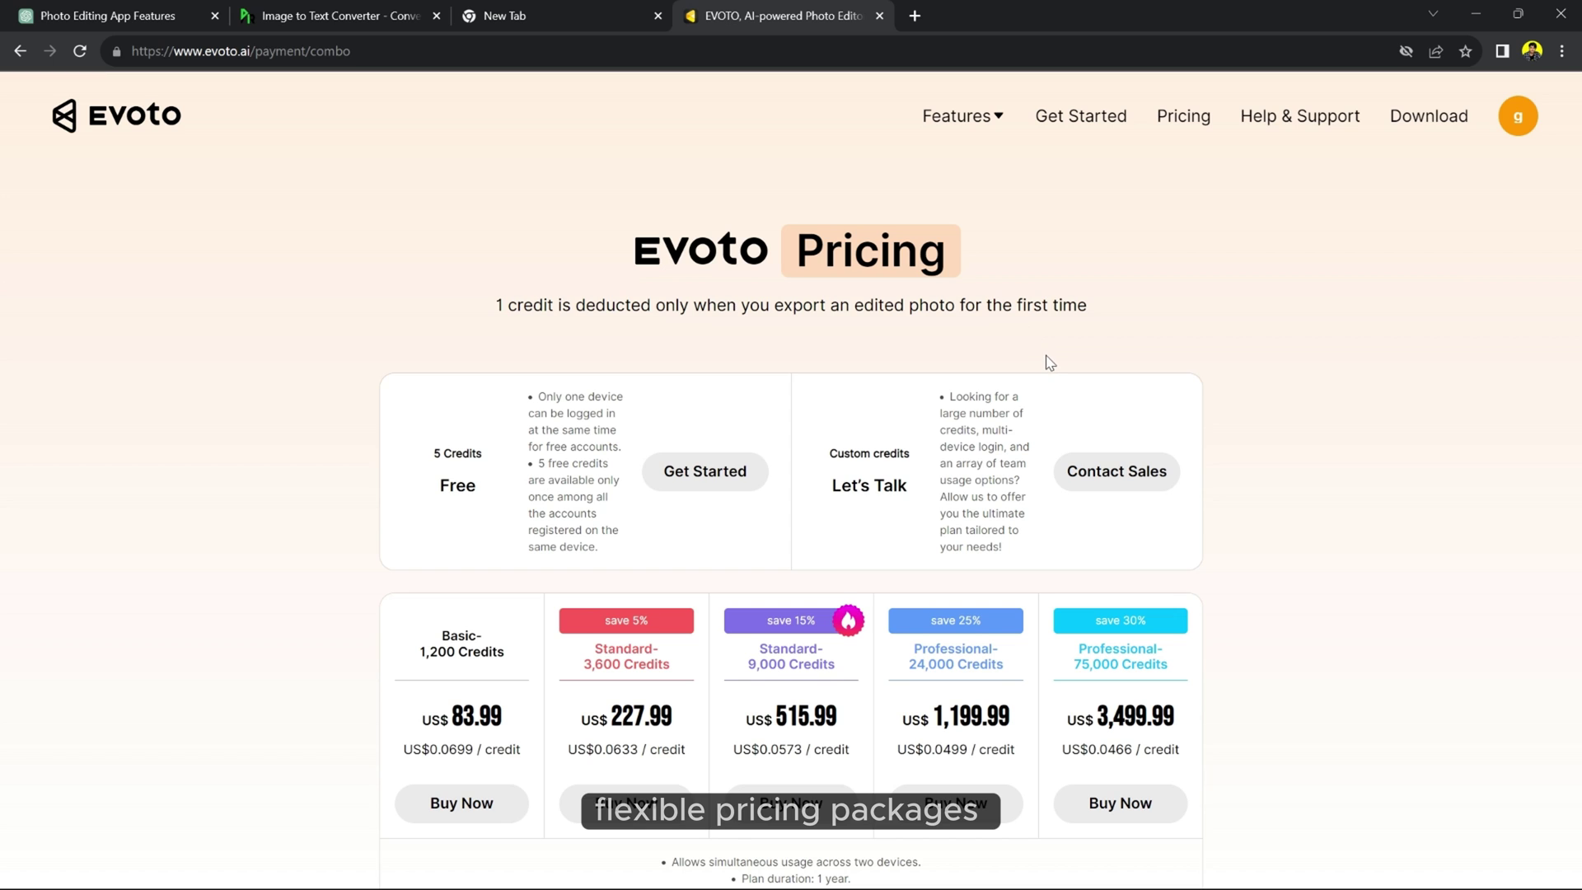
Scroll through the credit packages, from 1,200 credits at US$83.99 up to 75,000 credits
scroll(1049, 363, "down", 1)
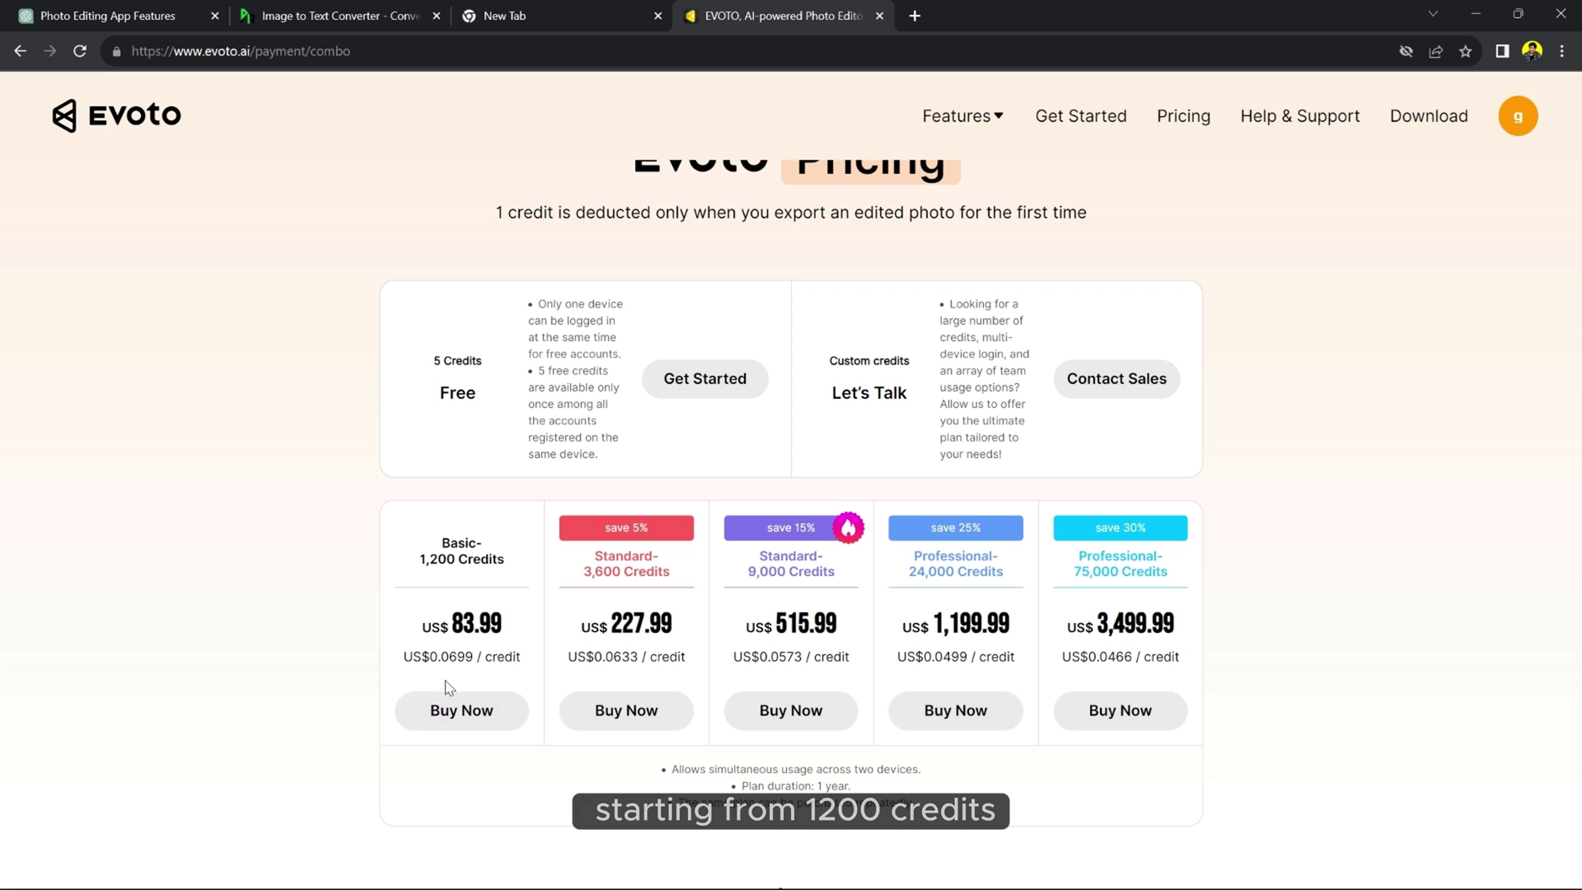
scroll(1071, 696, "down", 2)
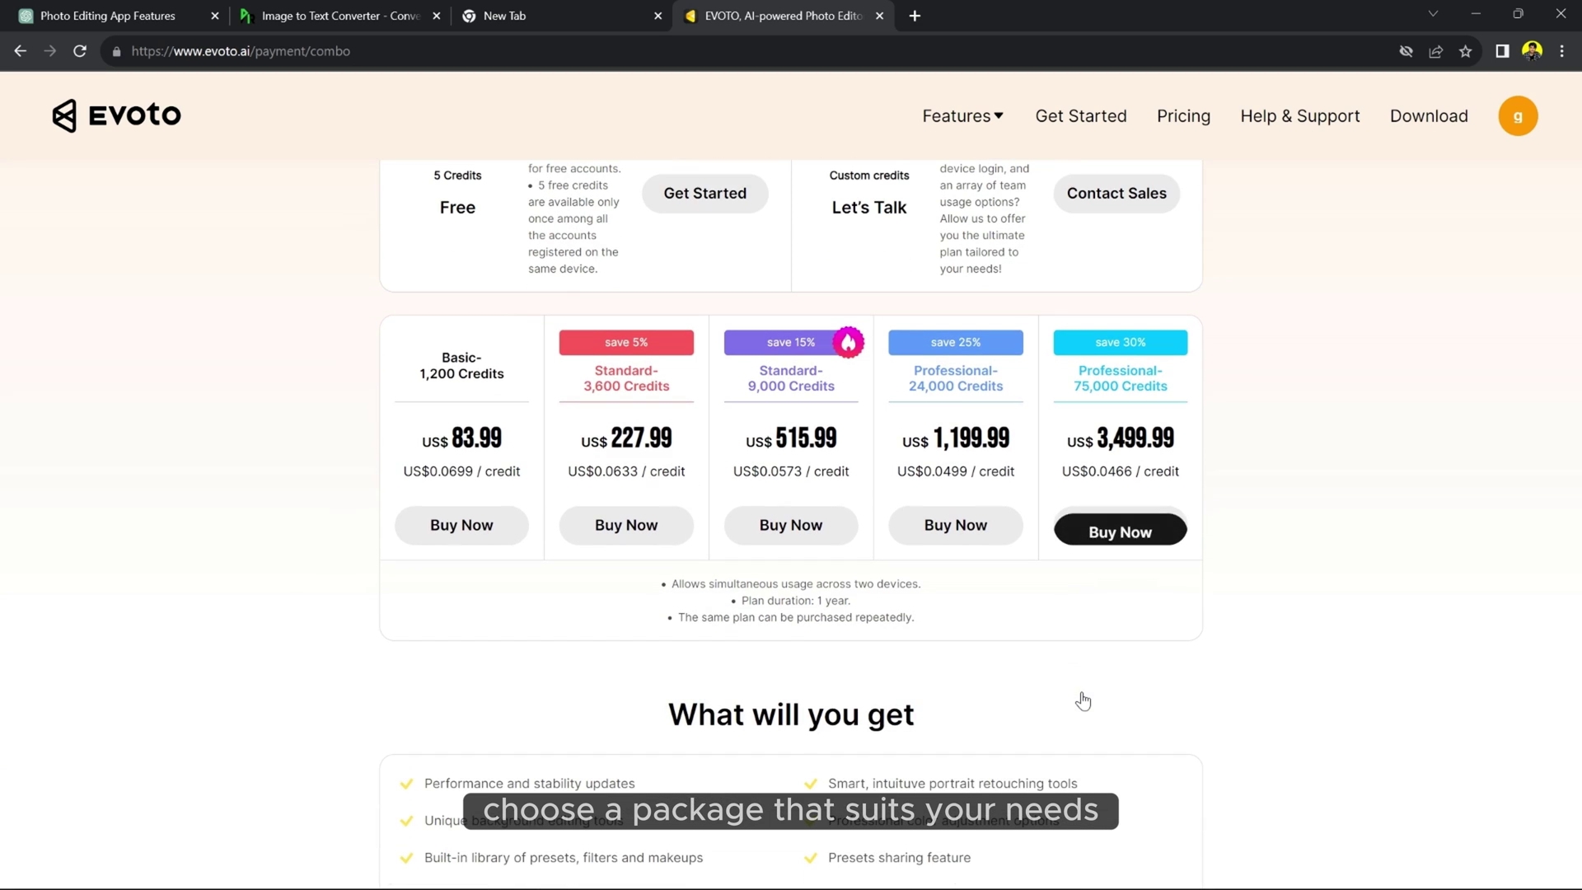
scroll(1085, 699, "up", 1)
scroll(1085, 699, "up", 2)
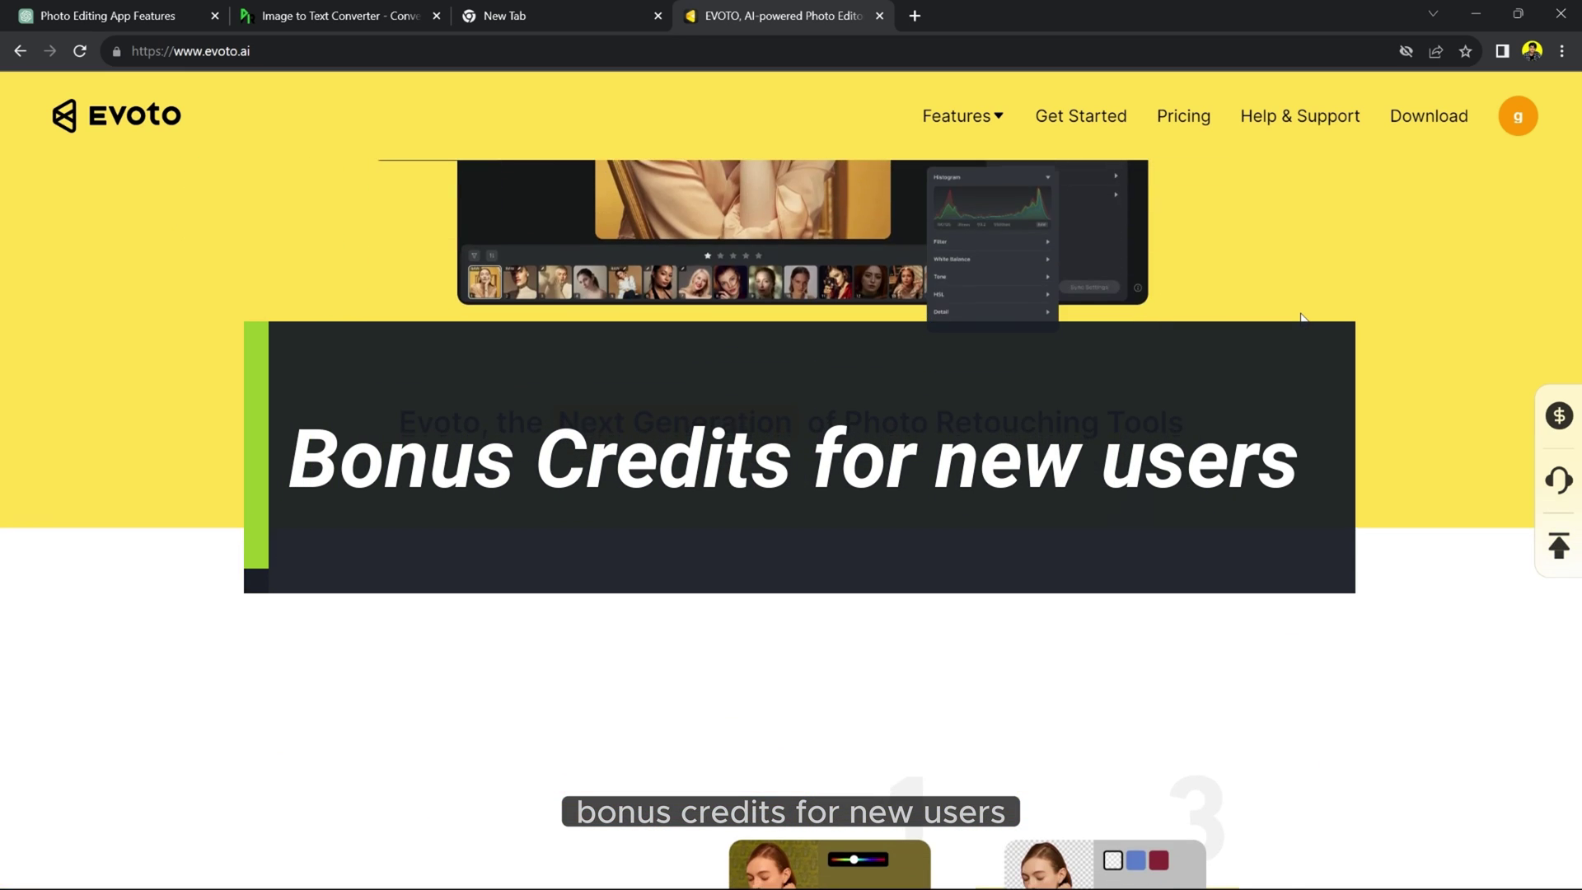
Scroll down the evoto.ai home page past Portrait Retouching to Advanced Color Editing
scroll(1302, 317, "down", 2)
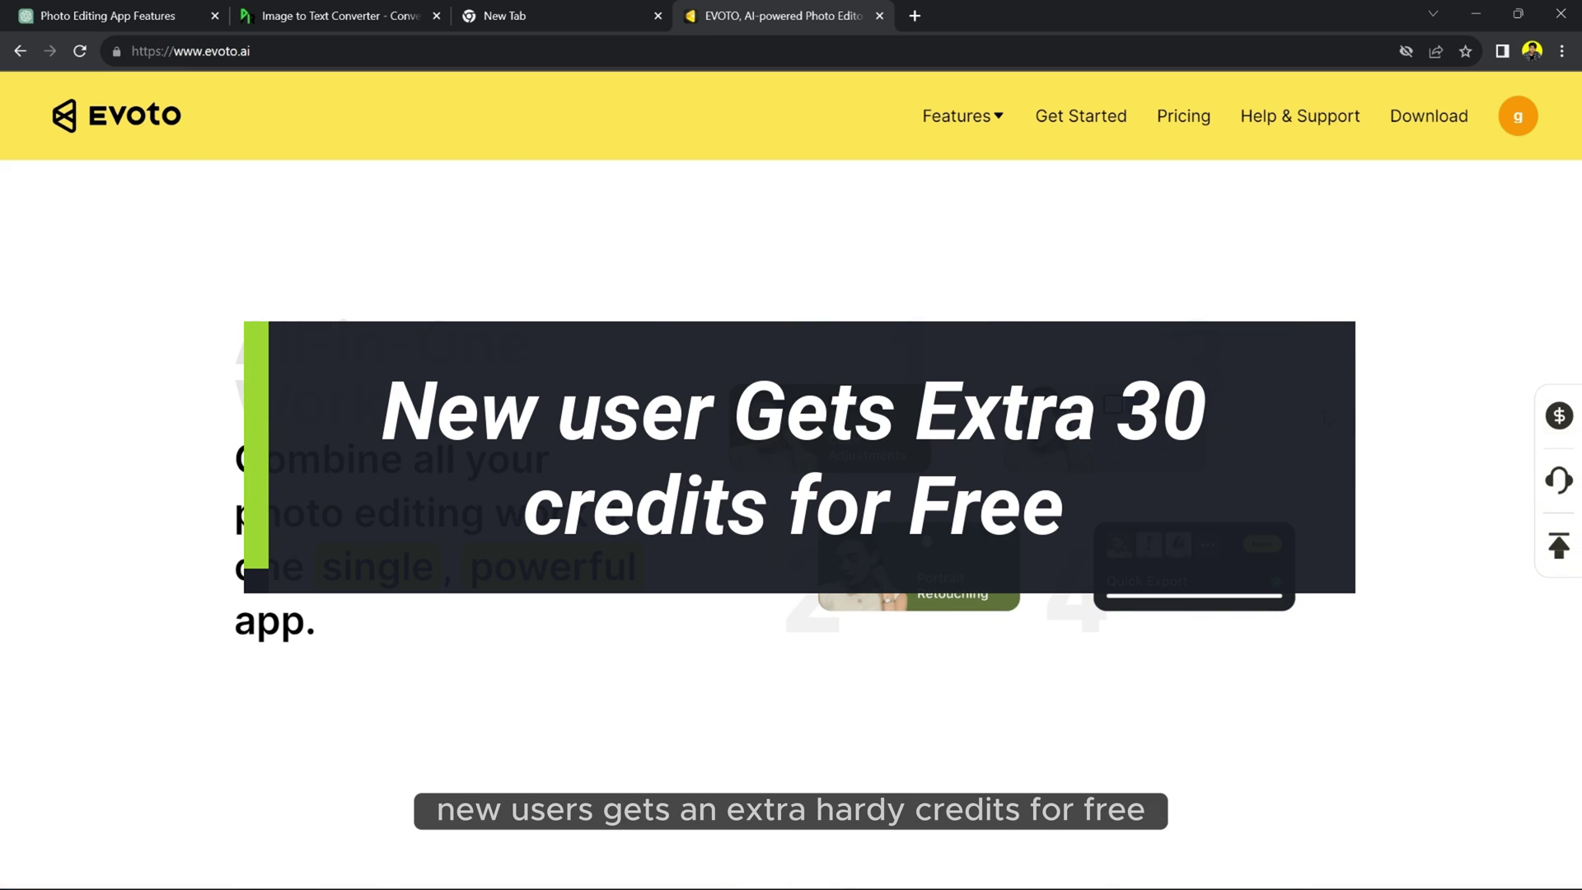
scroll(1360, 240, "down", 5)
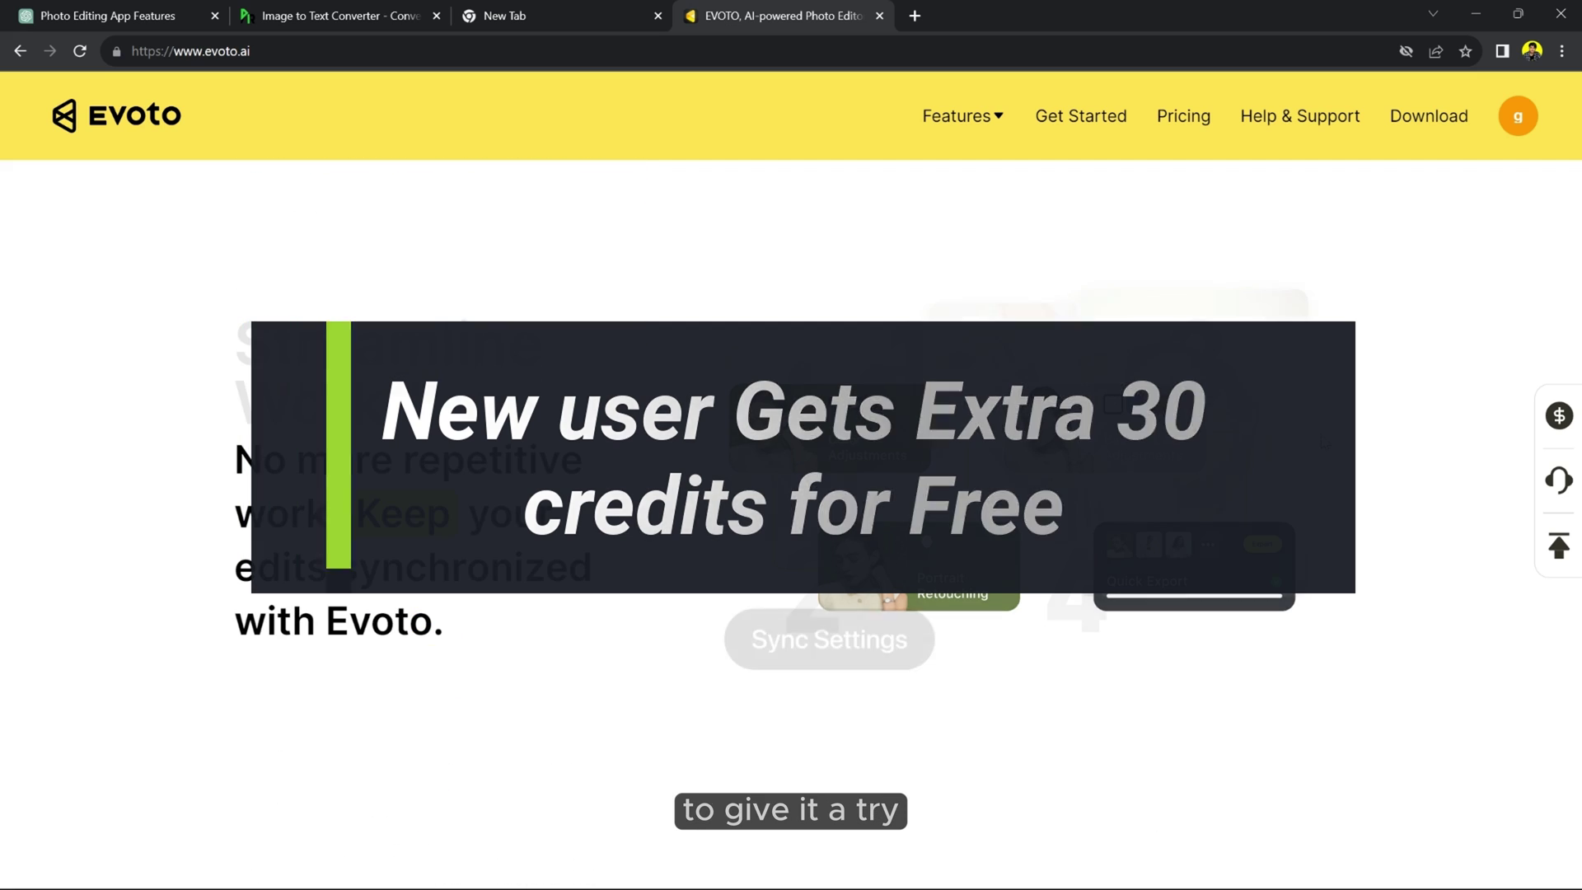
scroll(1324, 443, "down", 3)
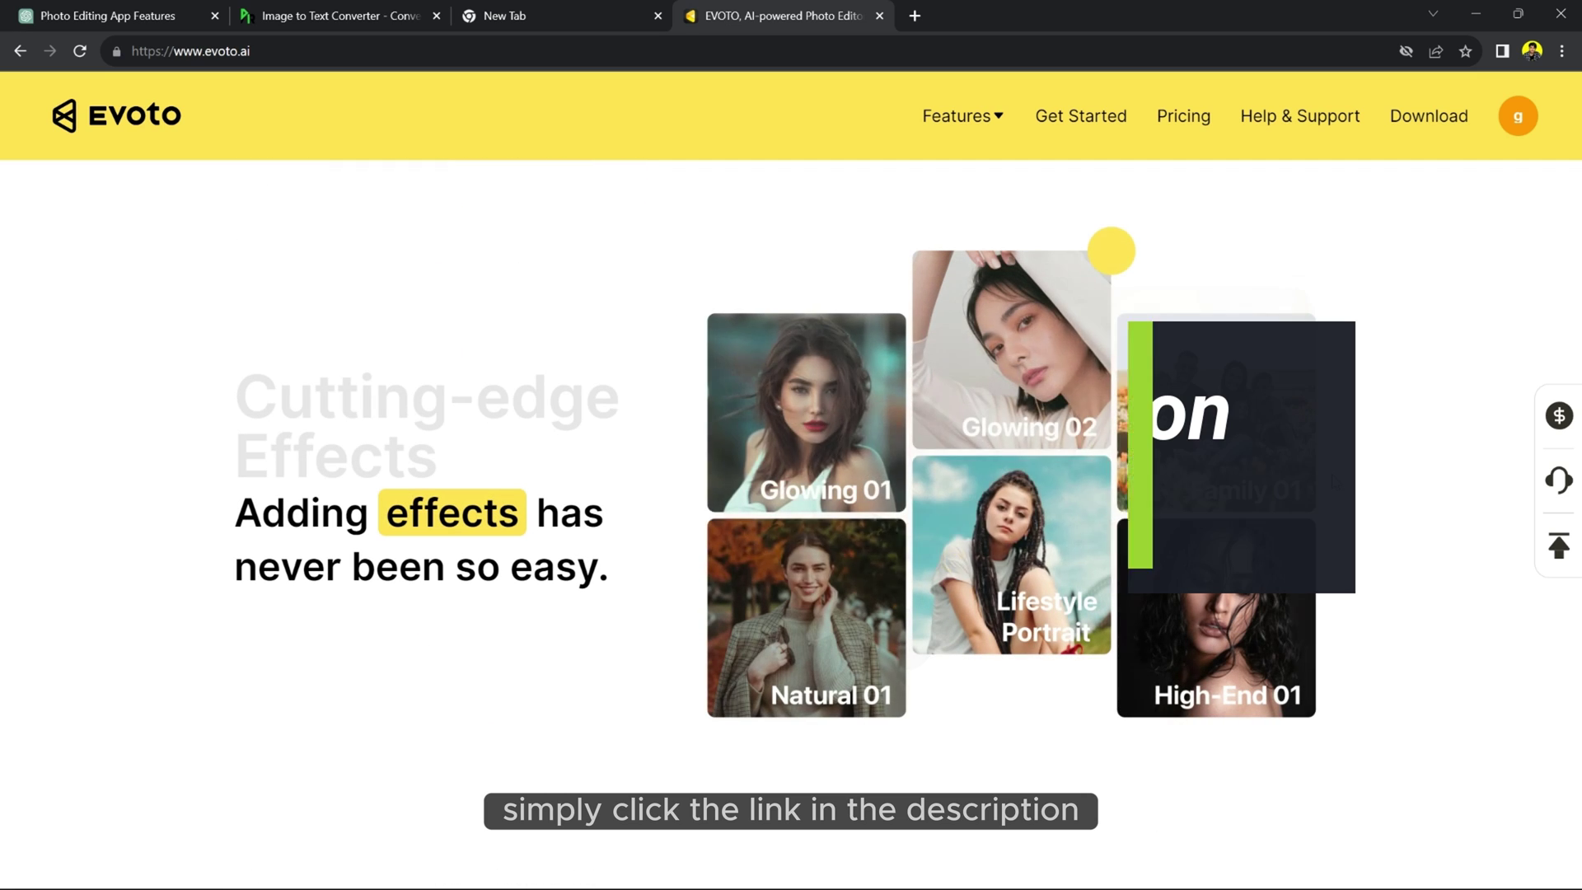
scroll(1330, 429, "down", 6)
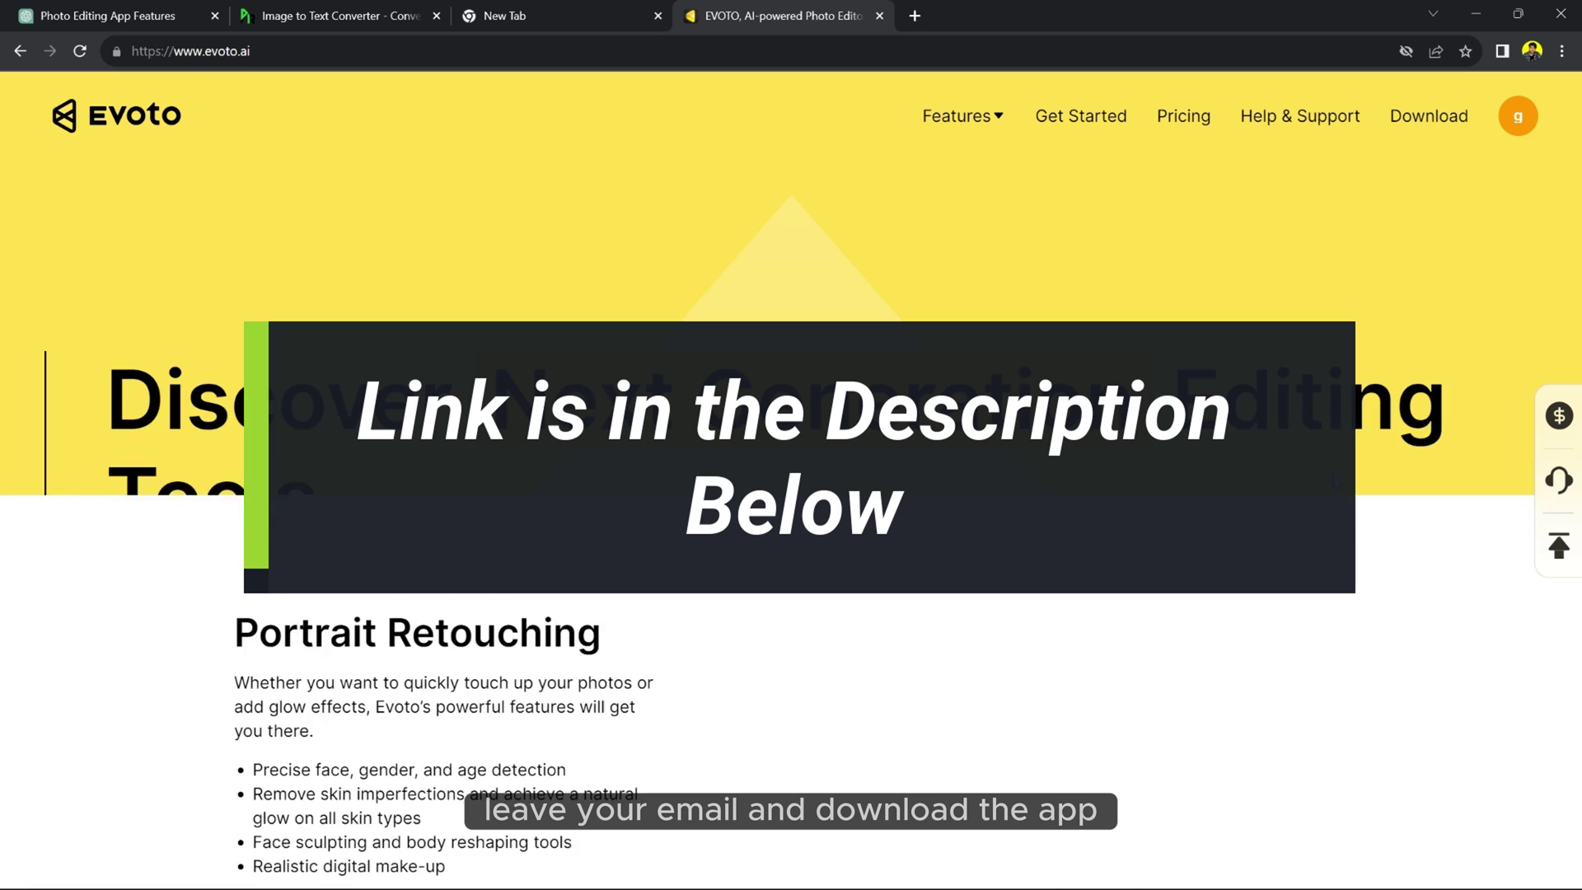
scroll(1331, 428, "down", 8)
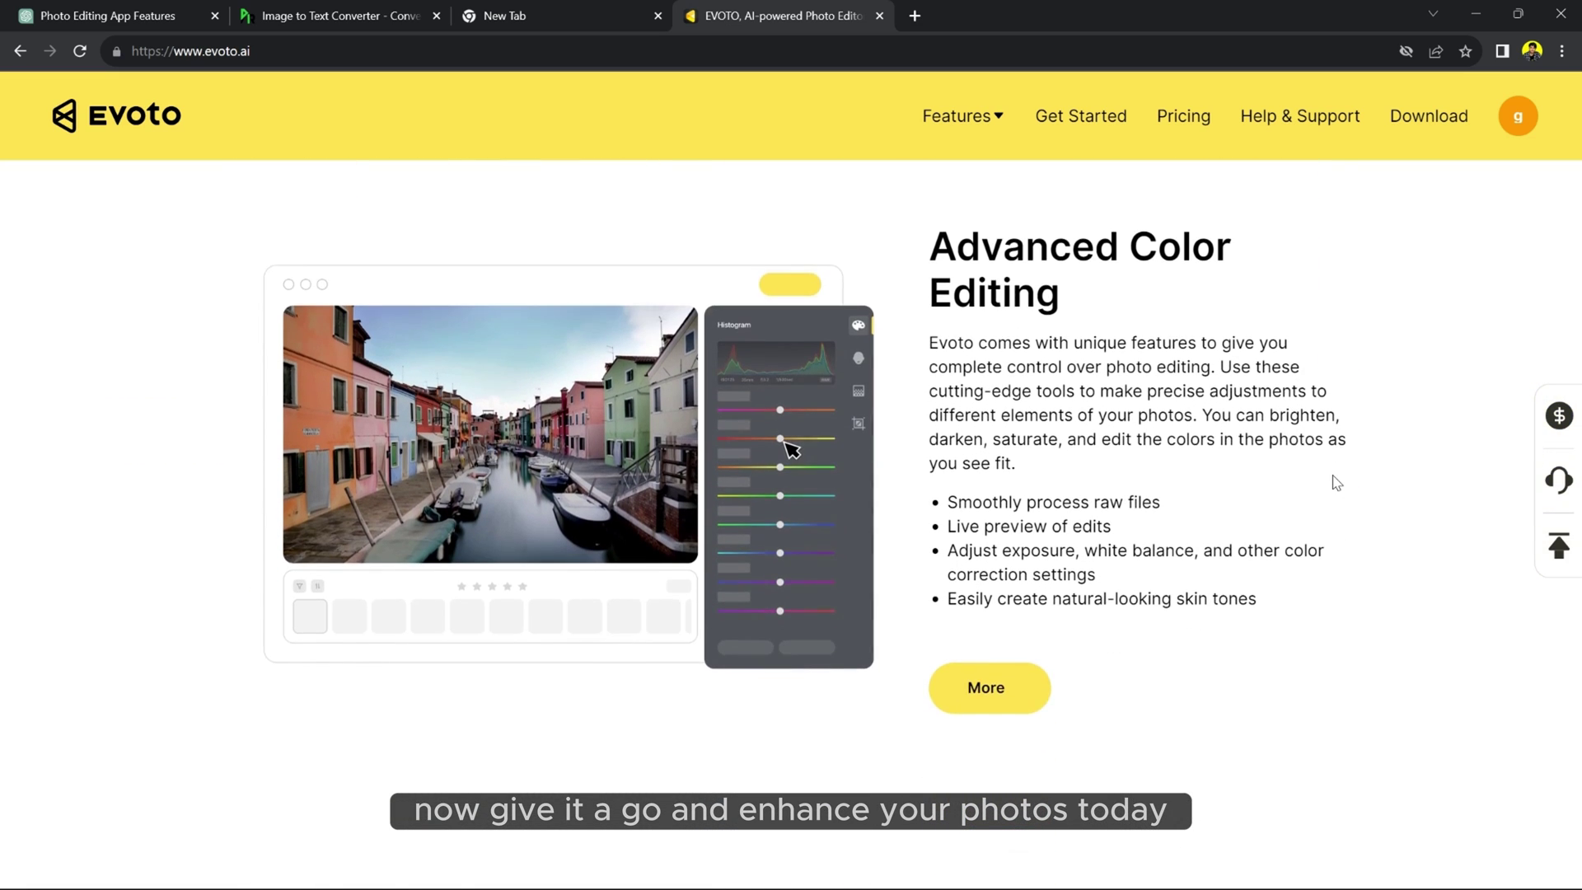